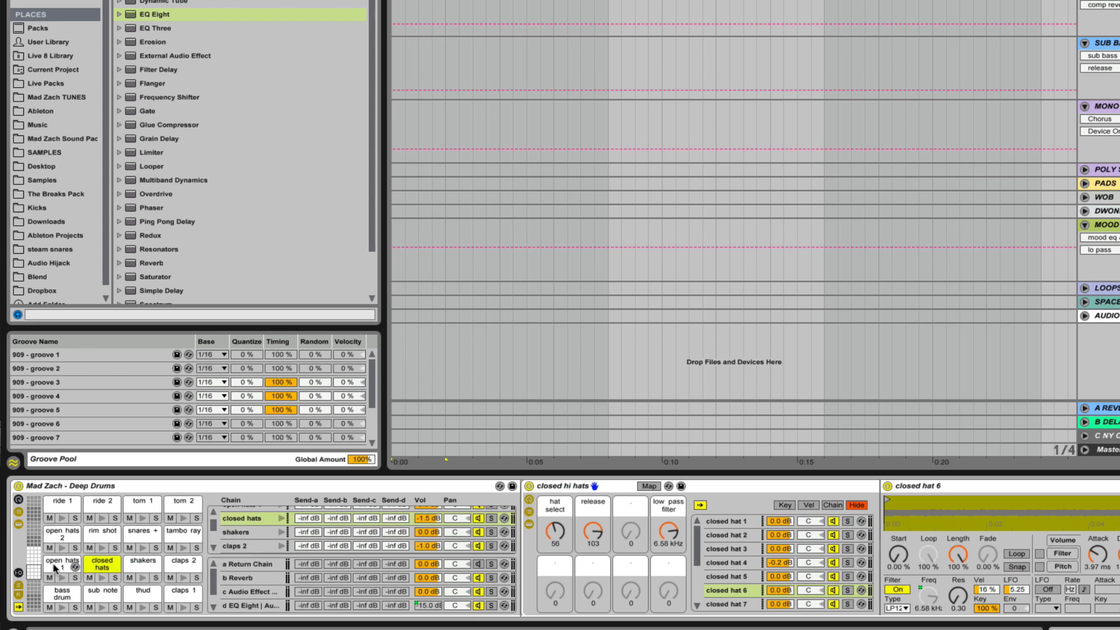
# - Look over the open hats pads in the Deep Drums rack and the Session View clips, and switch to the Arrangement View
pyautogui.click(53, 566)
pyautogui.click(60, 535)
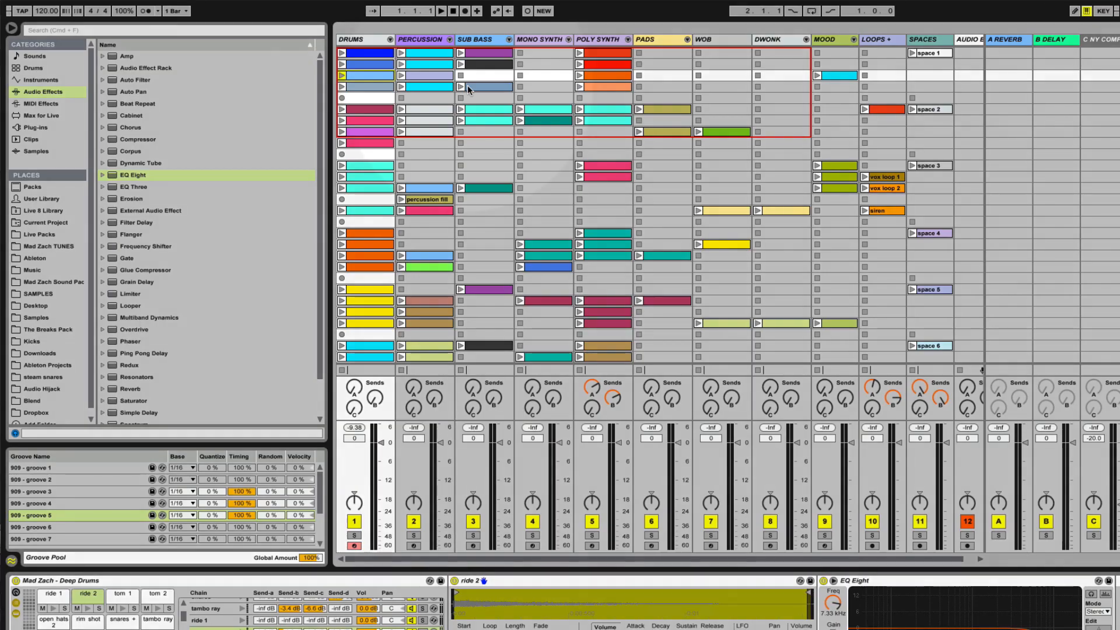
pyautogui.scroll(-6, 468, 85)
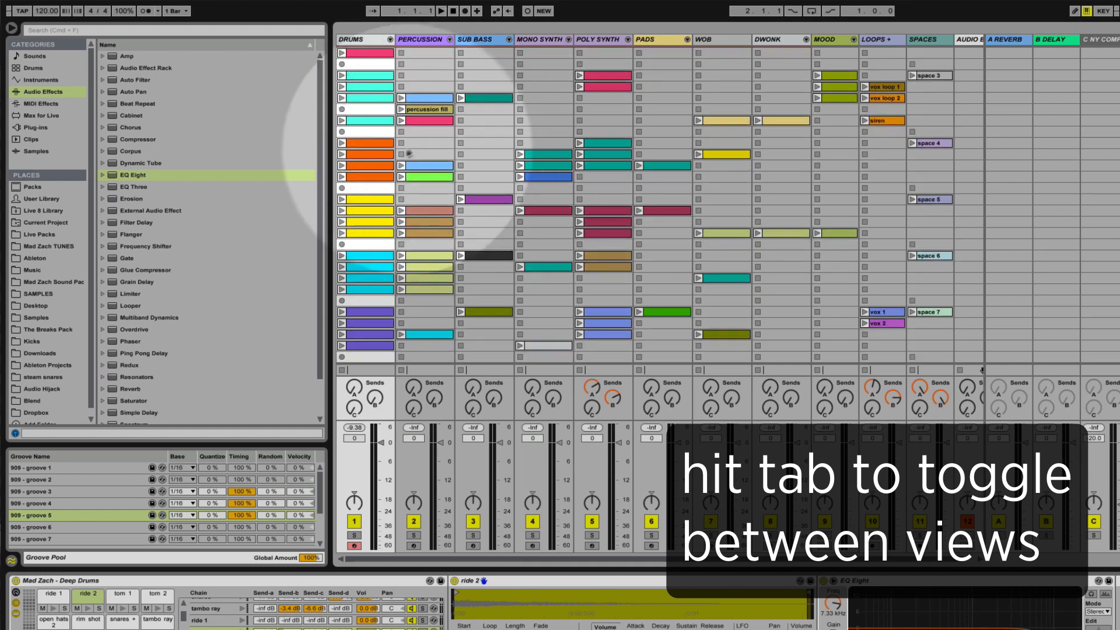
pyautogui.doubleClick(355, 165)
pyautogui.press('Tab')
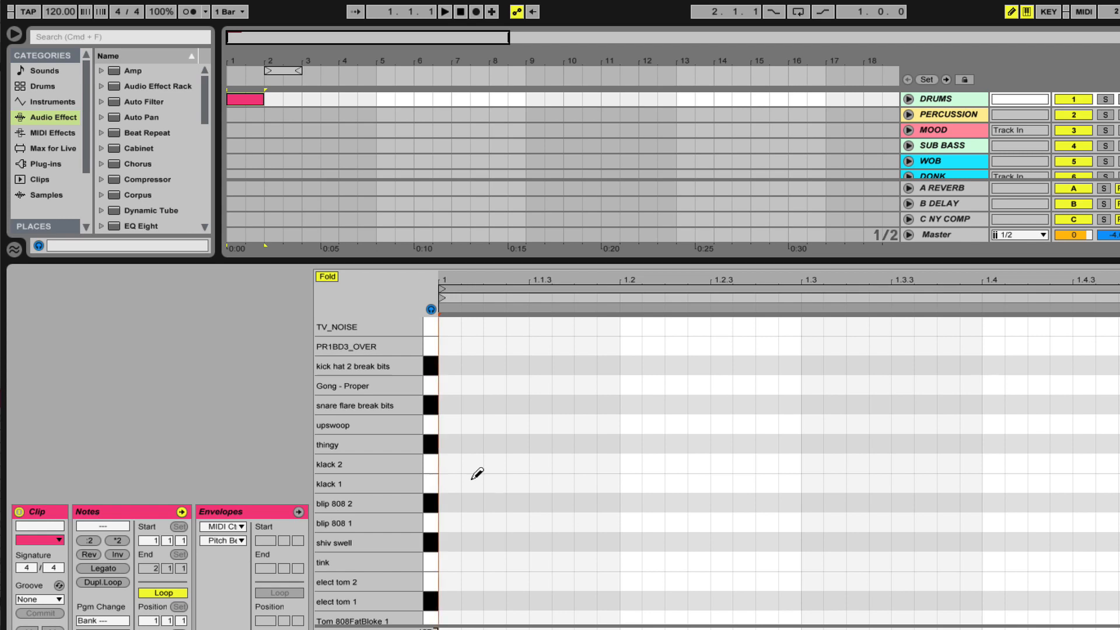
# - Draw prime kick notes on all four beats of the one-bar DRUMS clip
pyautogui.scroll(-5, 478, 473)
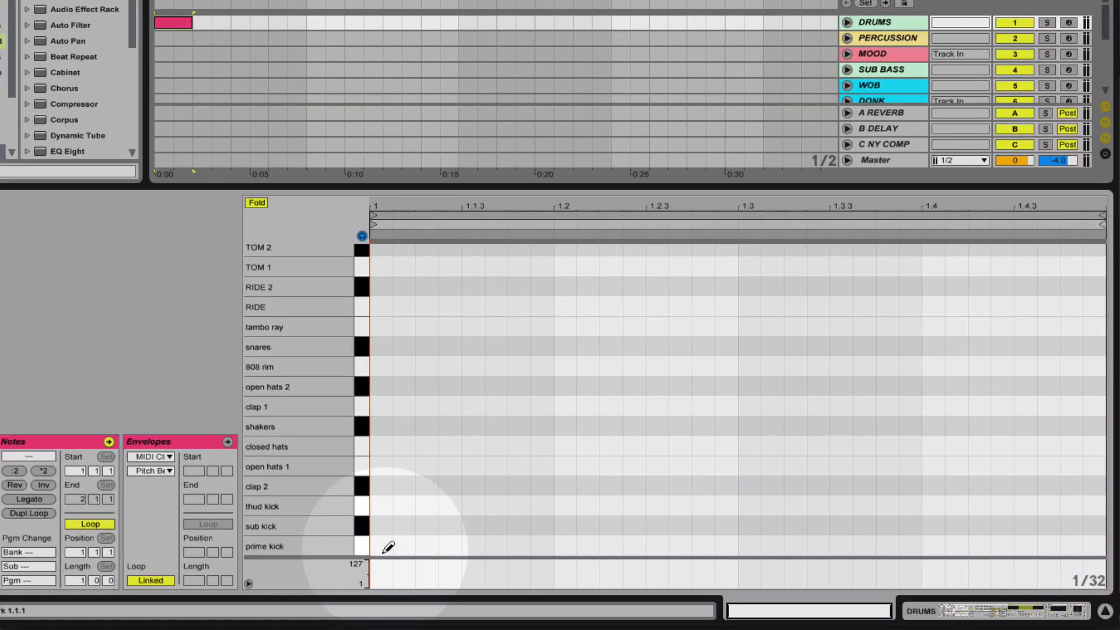
pyautogui.click(455, 620)
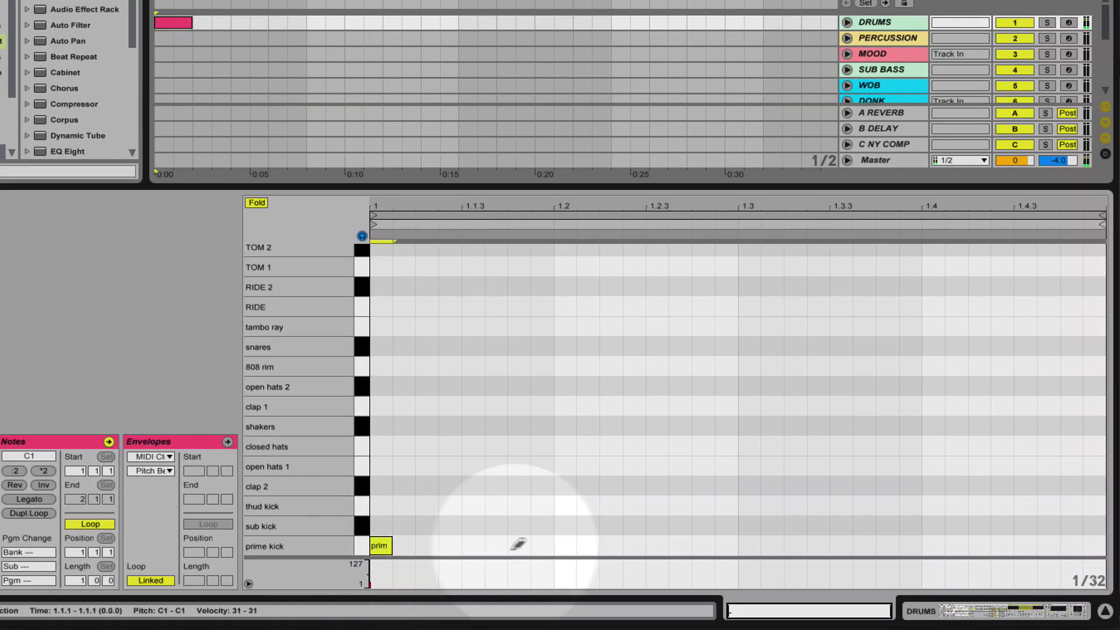
pyautogui.click(564, 545)
pyautogui.click(751, 546)
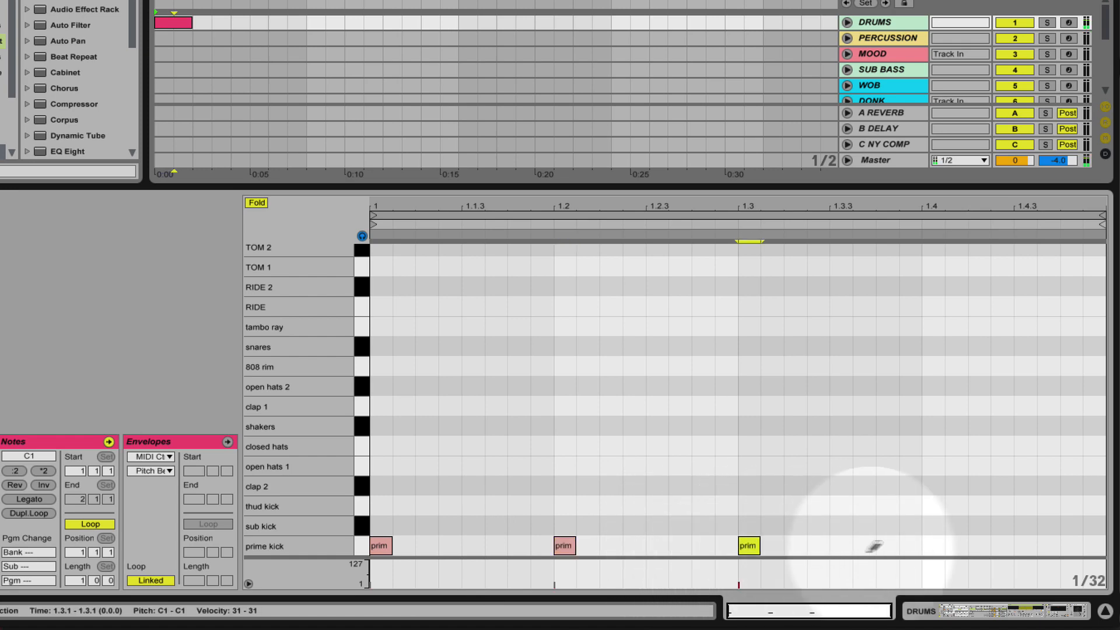
pyautogui.click(931, 546)
pyautogui.click(669, 200)
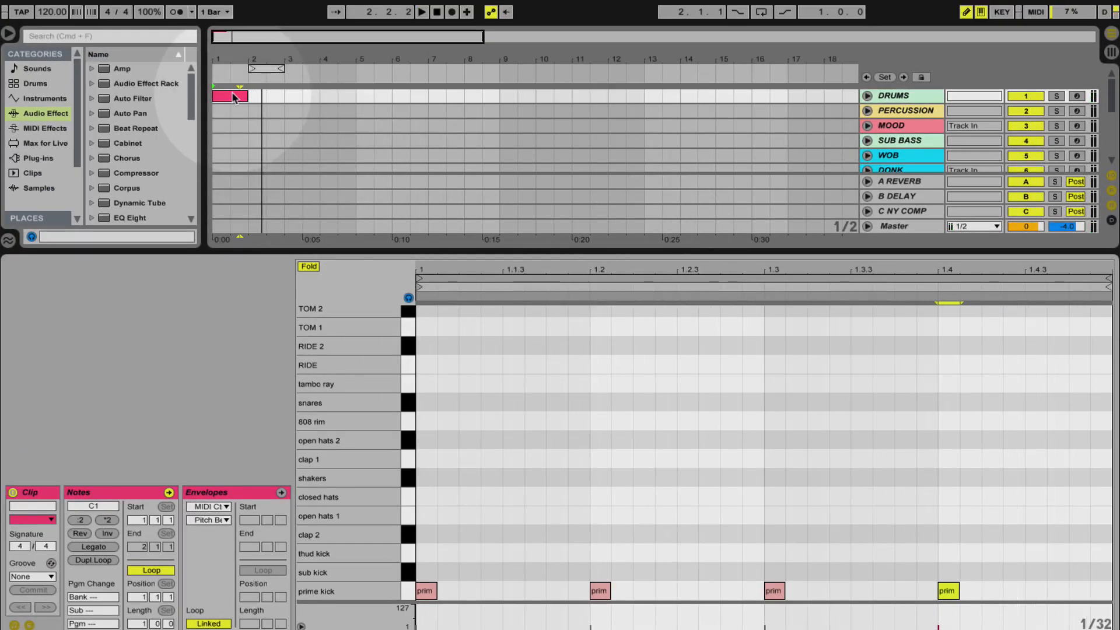
# - Extend the DRUMS clip to bar 5 and loop the arrangement over its four bars
pyautogui.press('space')
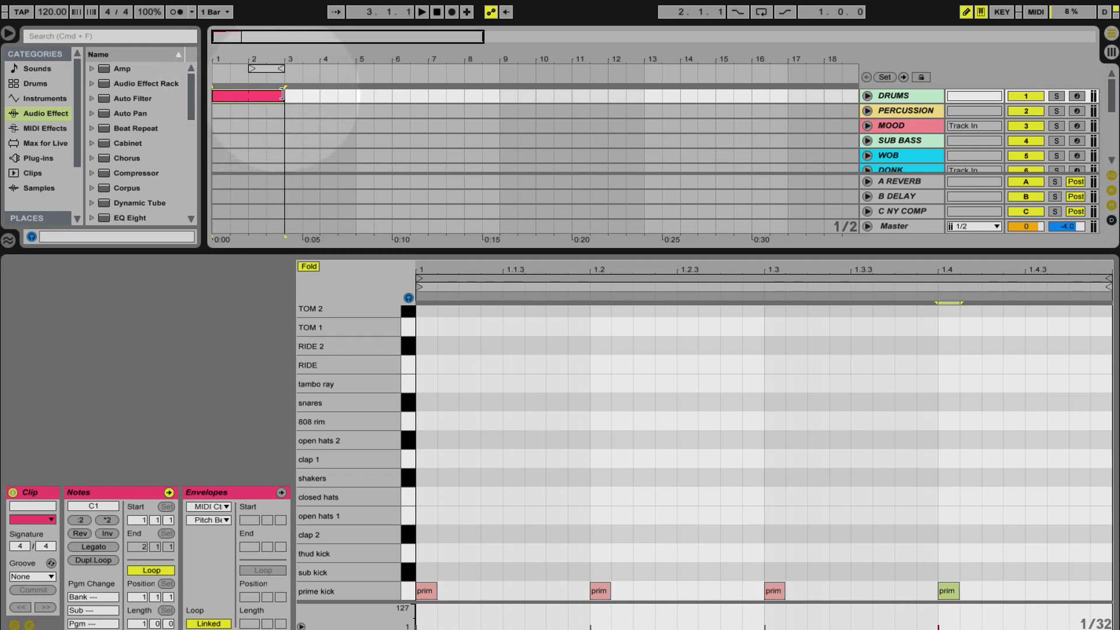
pyautogui.moveTo(282, 93); pyautogui.dragTo(313, 88)
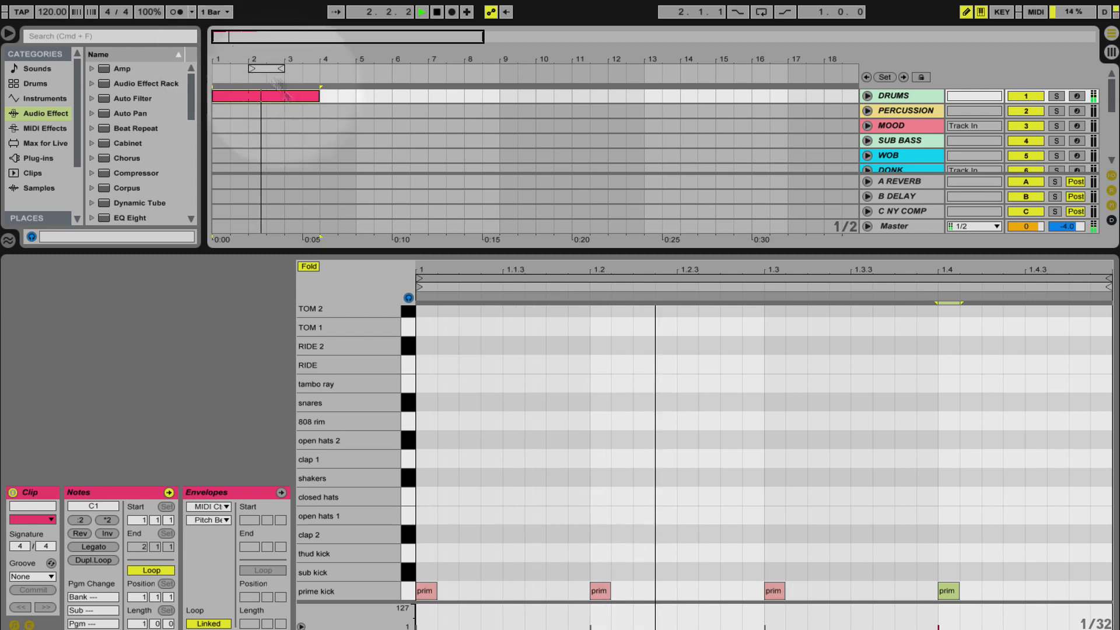
pyautogui.moveTo(317, 91); pyautogui.dragTo(349, 91)
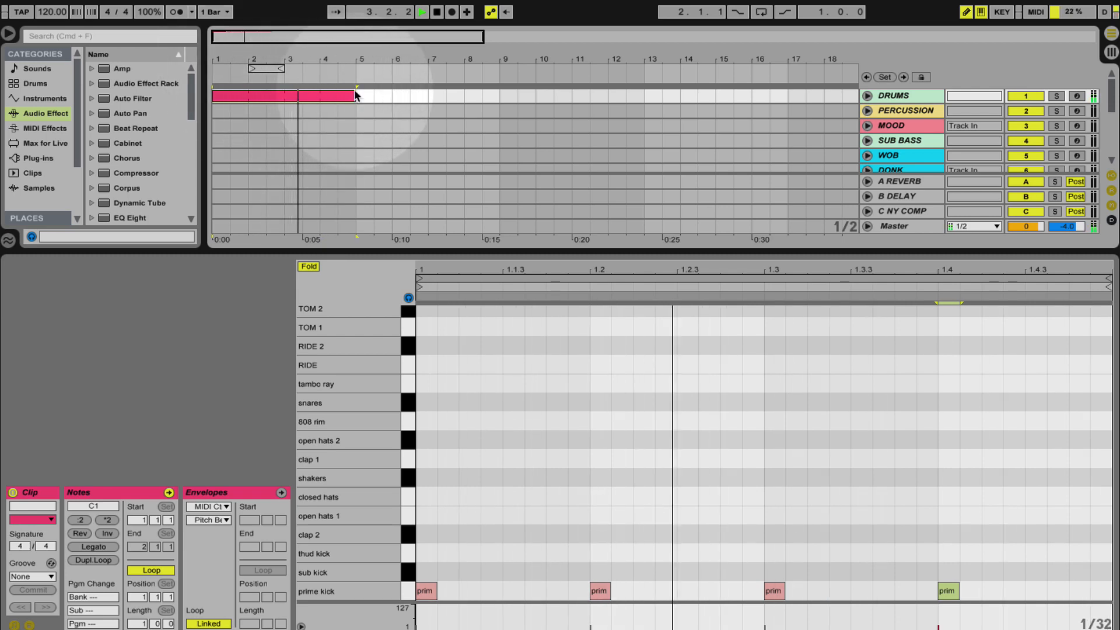
pyautogui.press('super+l')
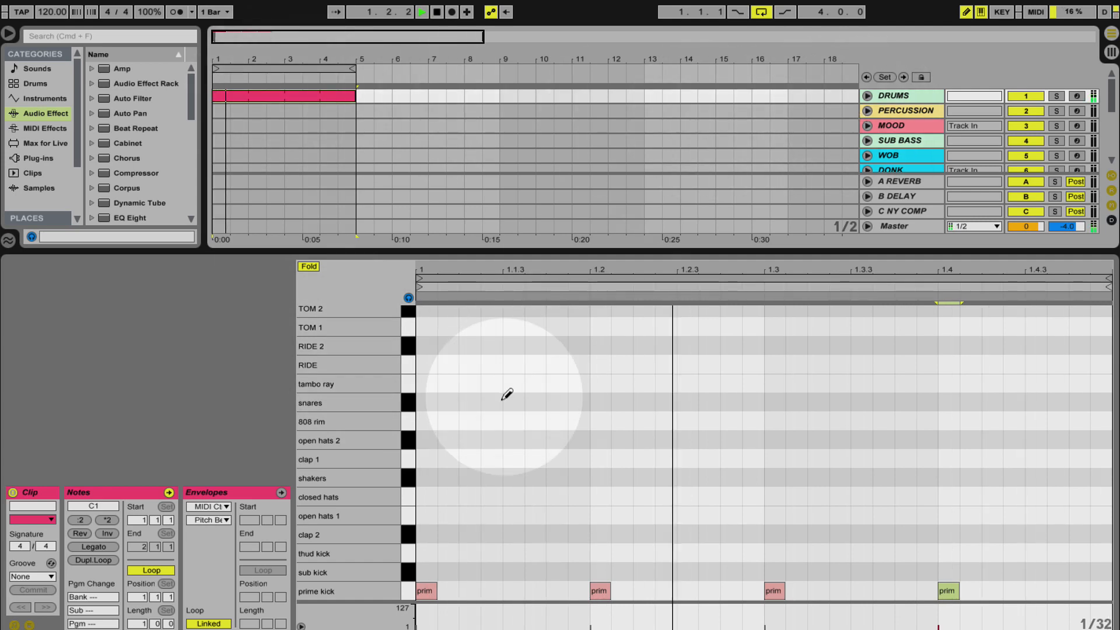
# - Draw closed hats notes on the beats and between them across the bar, eight hits in total
pyautogui.click(426, 496)
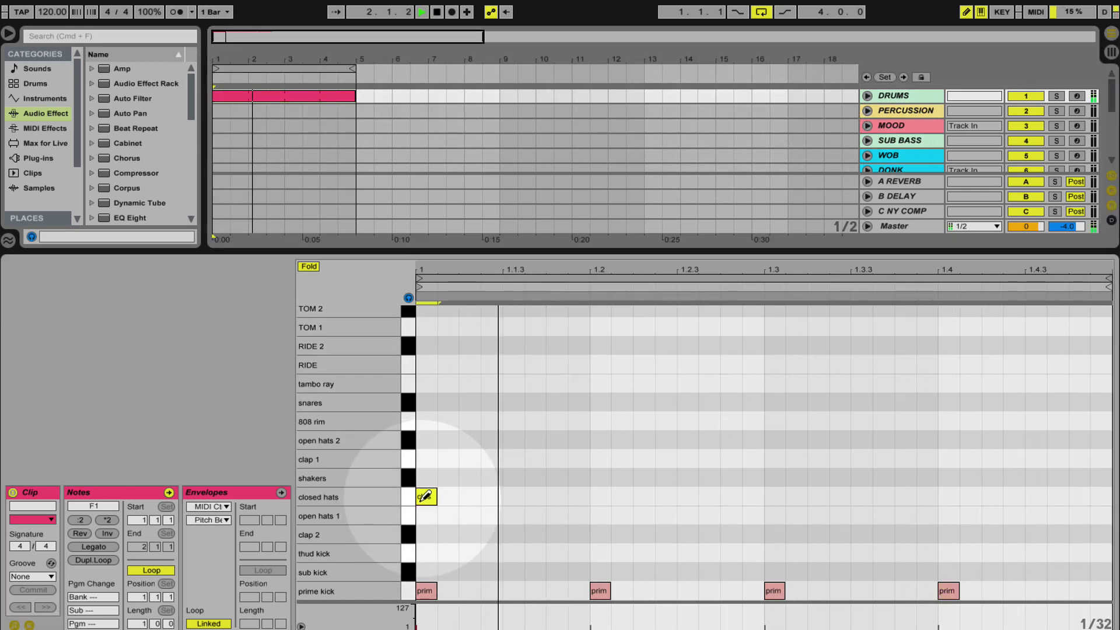
pyautogui.click(514, 496)
pyautogui.click(600, 497)
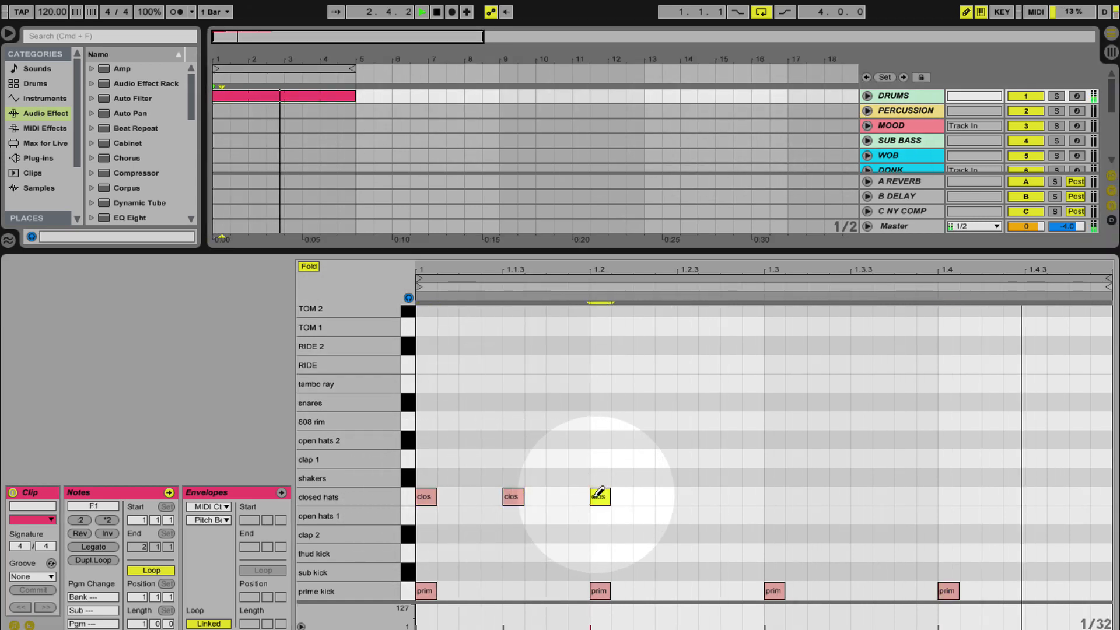
pyautogui.click(686, 497)
pyautogui.click(774, 497)
pyautogui.click(860, 496)
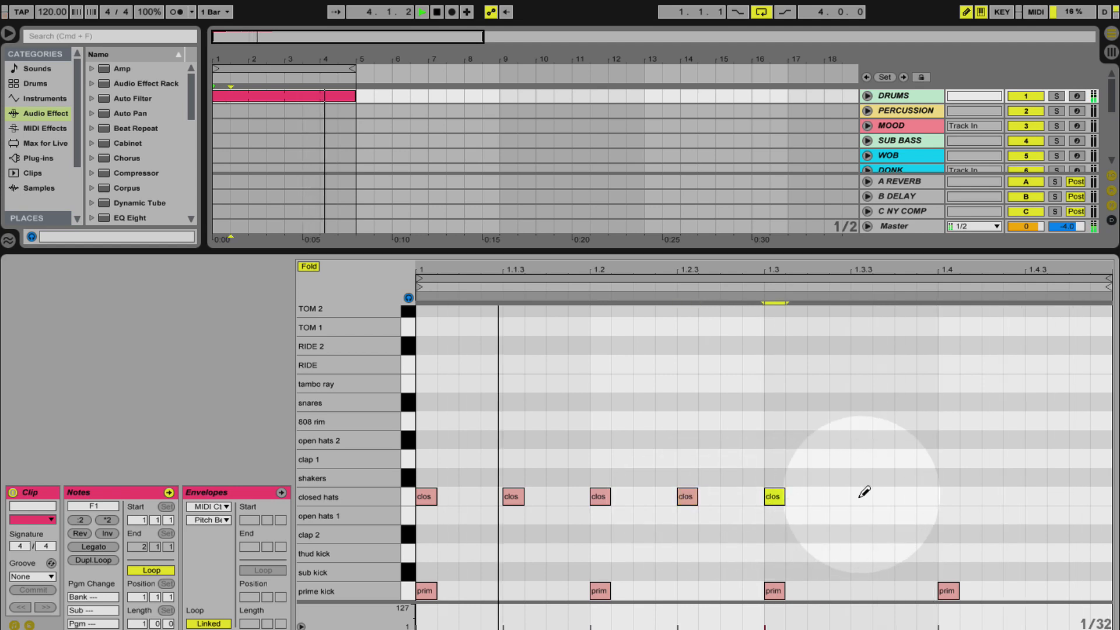
pyautogui.click(947, 497)
pyautogui.click(1056, 496)
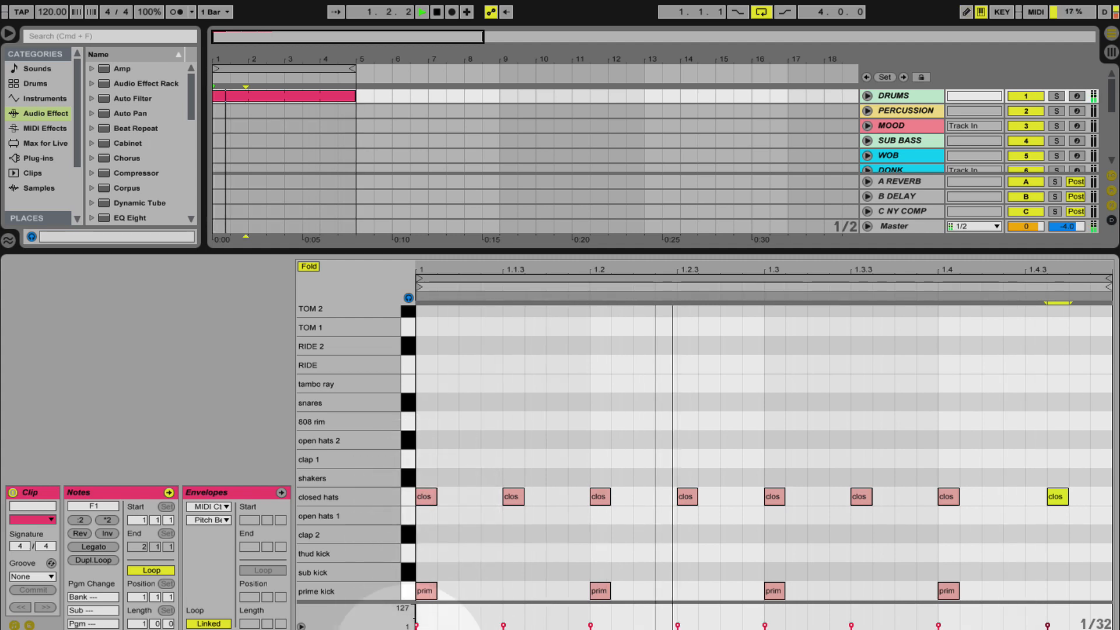
# - Make the on-beat closed hats softer and the off-beat ones louder, and move the last hat to 1.4.3
pyautogui.keyDown('super'); pyautogui.click(425, 496); pyautogui.keyUp('super')
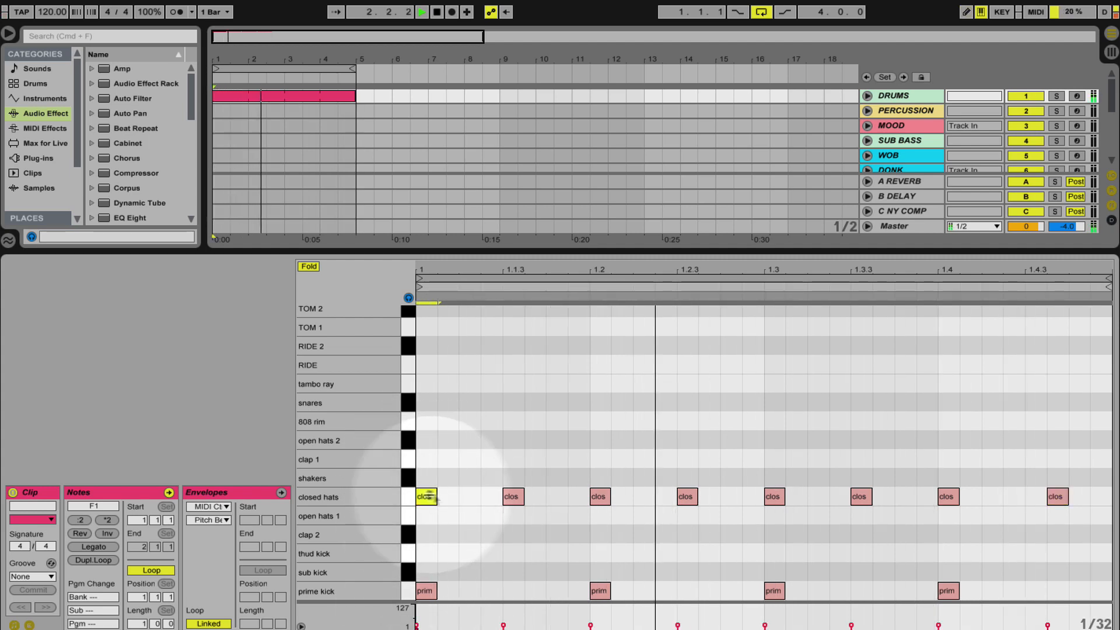
pyautogui.keyDown('super'); pyautogui.click(514, 496); pyautogui.keyUp('super')
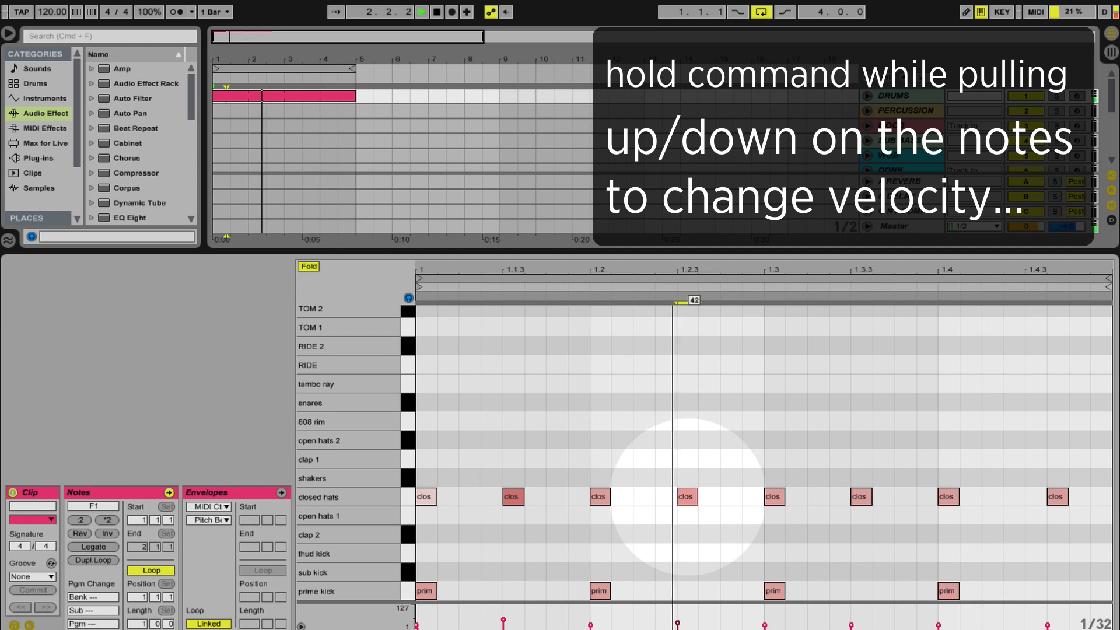
pyautogui.keyDown('super'); pyautogui.click(688, 496); pyautogui.keyUp('super')
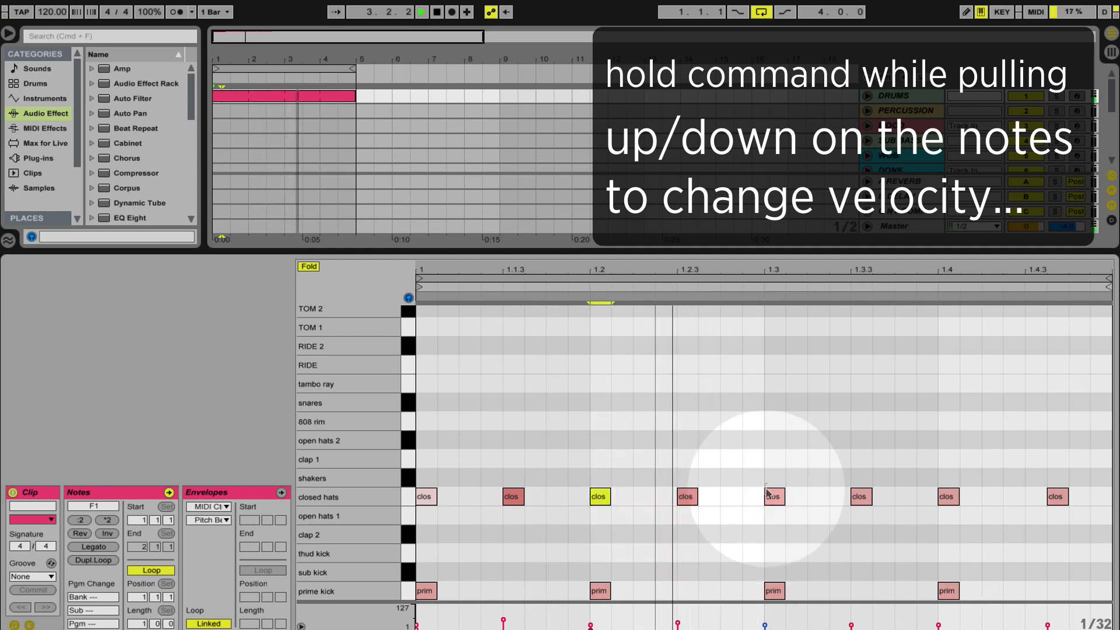
pyautogui.keyDown('super'); pyautogui.click(860, 496); pyautogui.keyUp('super')
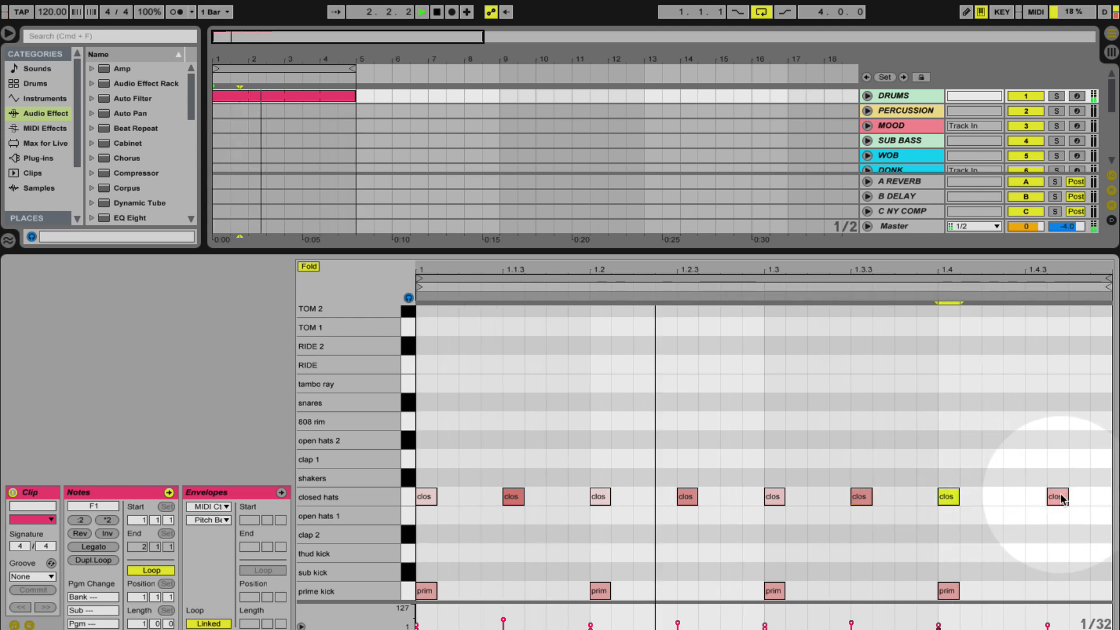
pyautogui.moveTo(1057, 496); pyautogui.dragTo(1032, 496)
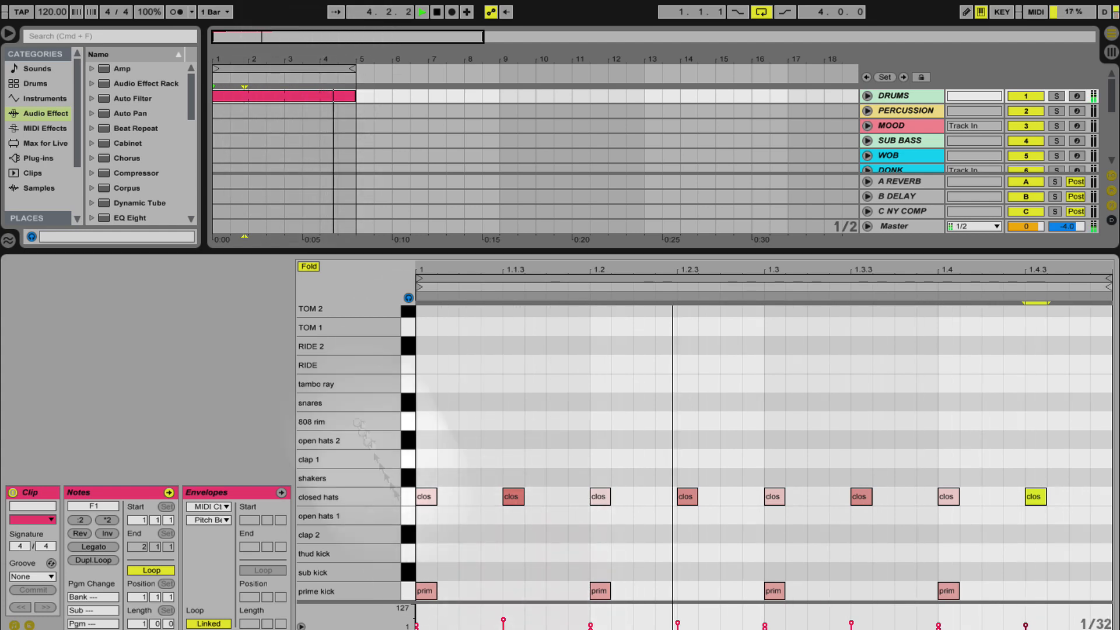
# - Unfold the DRUMS track and split its clip at bar 3
pyautogui.click(245, 98)
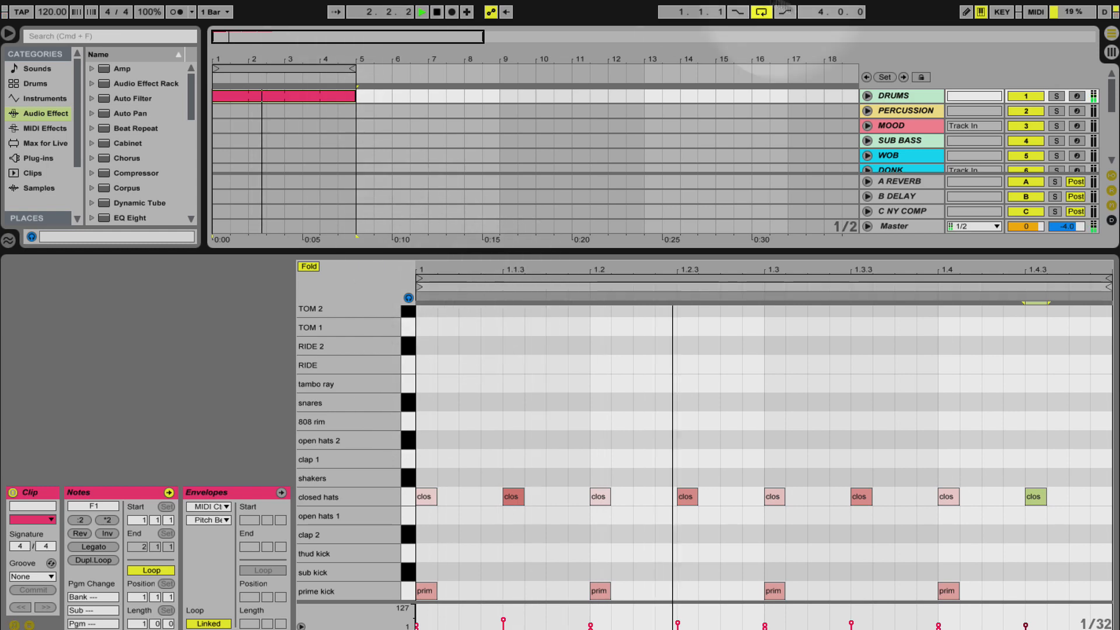
pyautogui.click(867, 96)
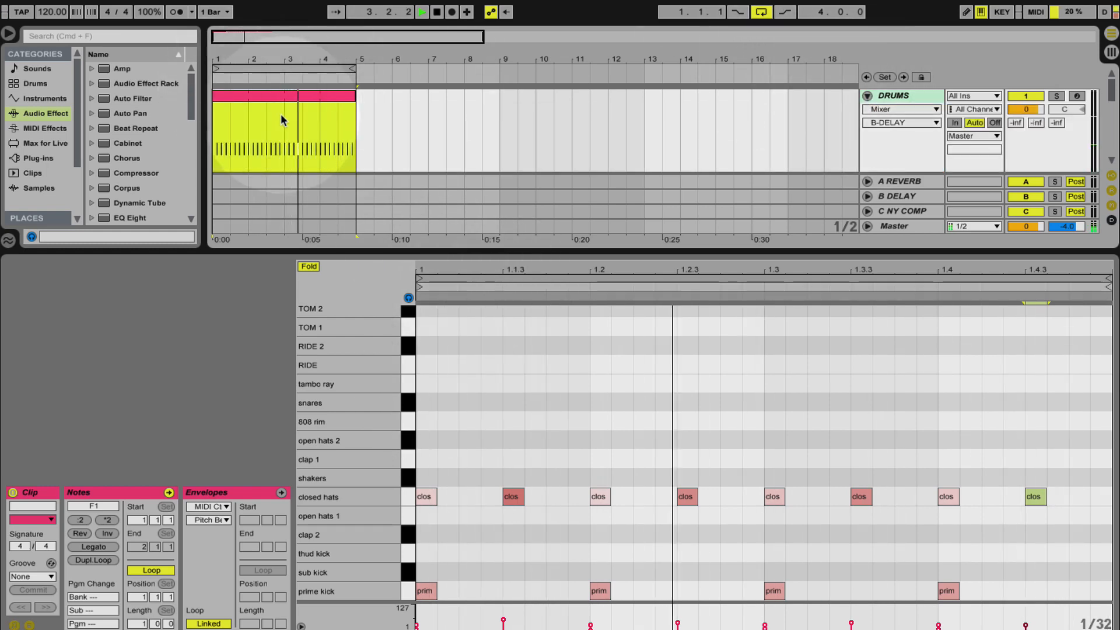
pyautogui.click(283, 115)
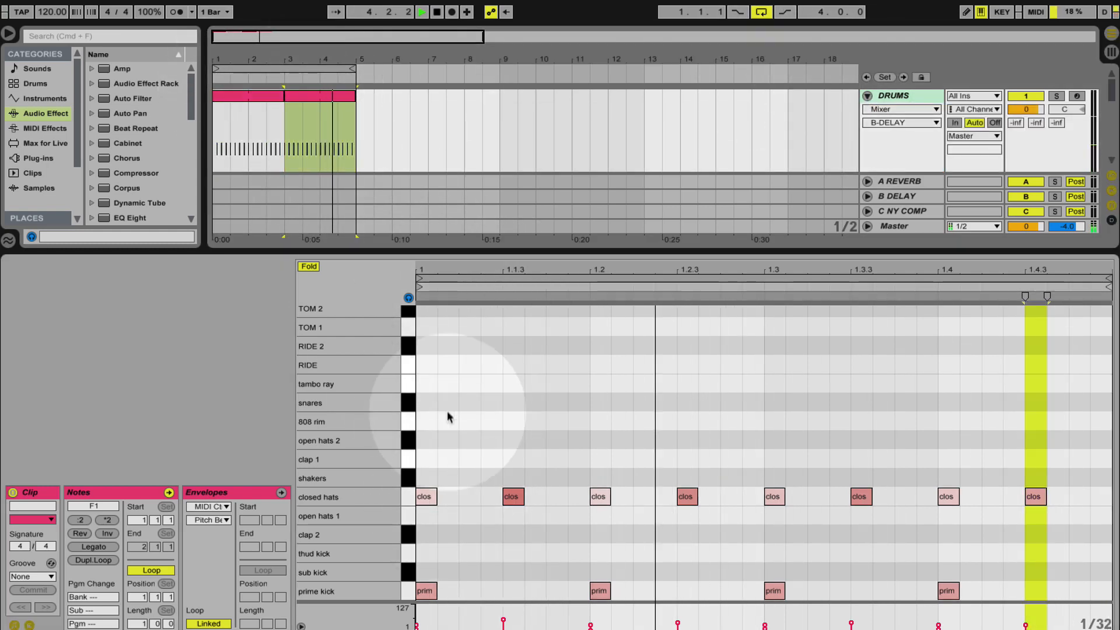
# - Add a sixteenth-long tambo ray note at the start of the second clip and duplicate it across the whole bar
pyautogui.click(427, 384)
pyautogui.doubleClick(425, 383)
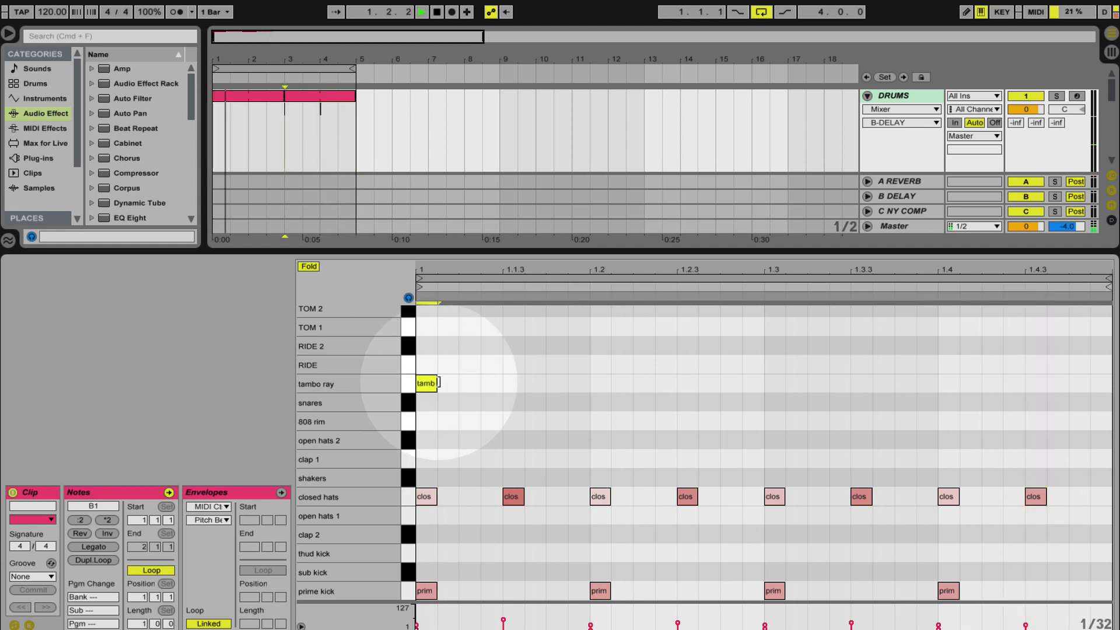
pyautogui.moveTo(438, 383)
pyautogui.mouseDown()
pyautogui.moveTo(482, 382)
pyautogui.moveTo(459, 383)
pyautogui.mouseUp()
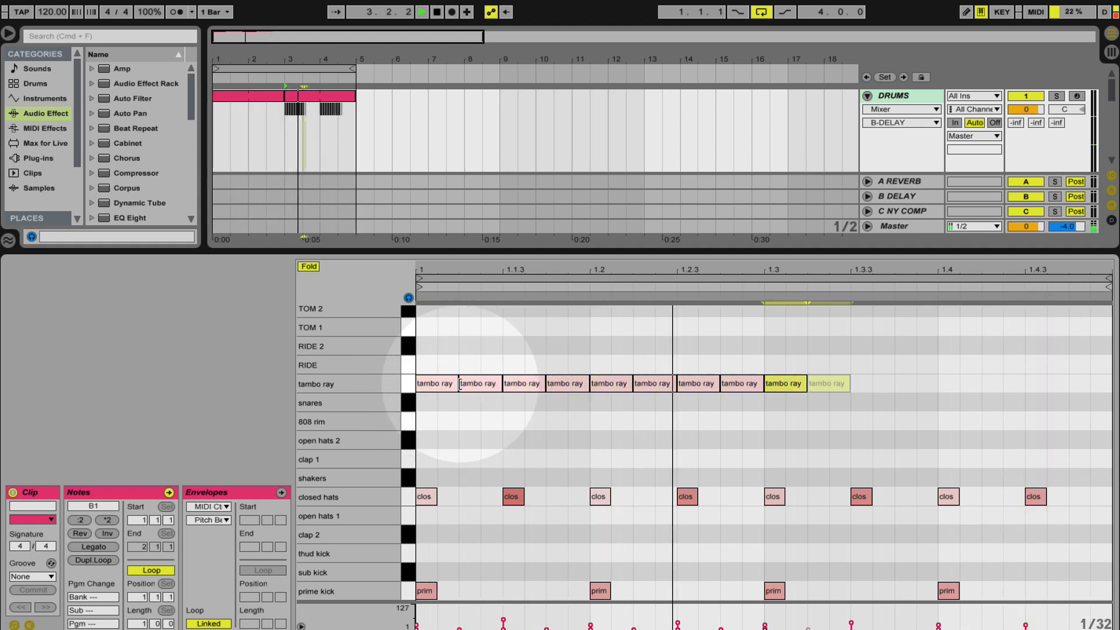
pyautogui.press('super+d')
pyautogui.press('super+d')
pyautogui.press('super+d')
pyautogui.press('super+d')
pyautogui.press('super+d')
pyautogui.press('super+d')
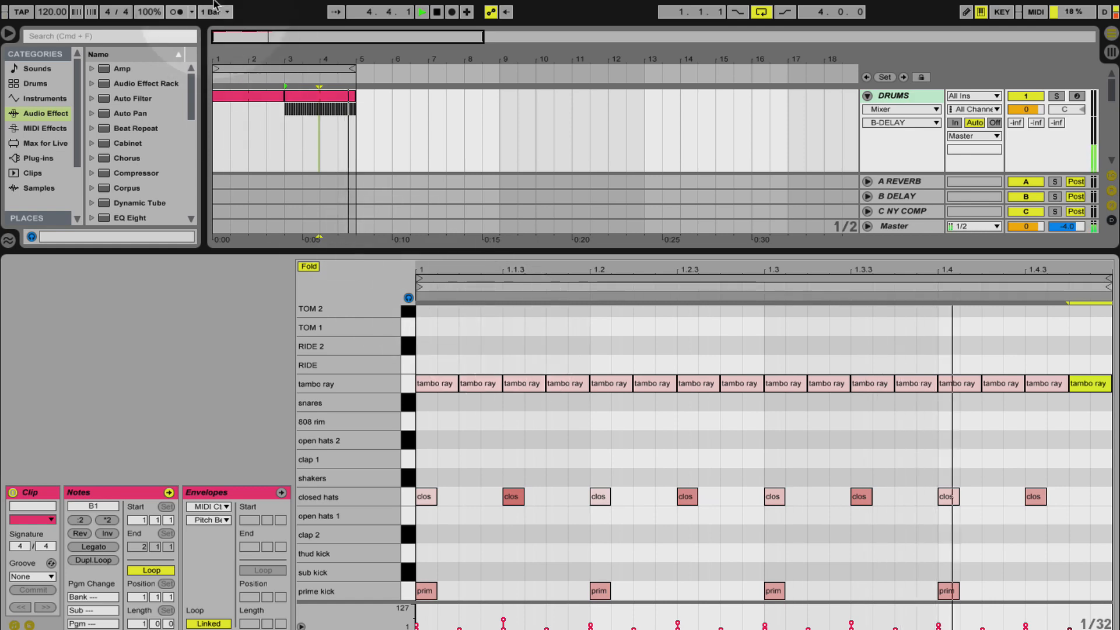
# - Extend the second DRUMS clip to about bar 8.5 and split it at bar 5
pyautogui.click(281, 122)
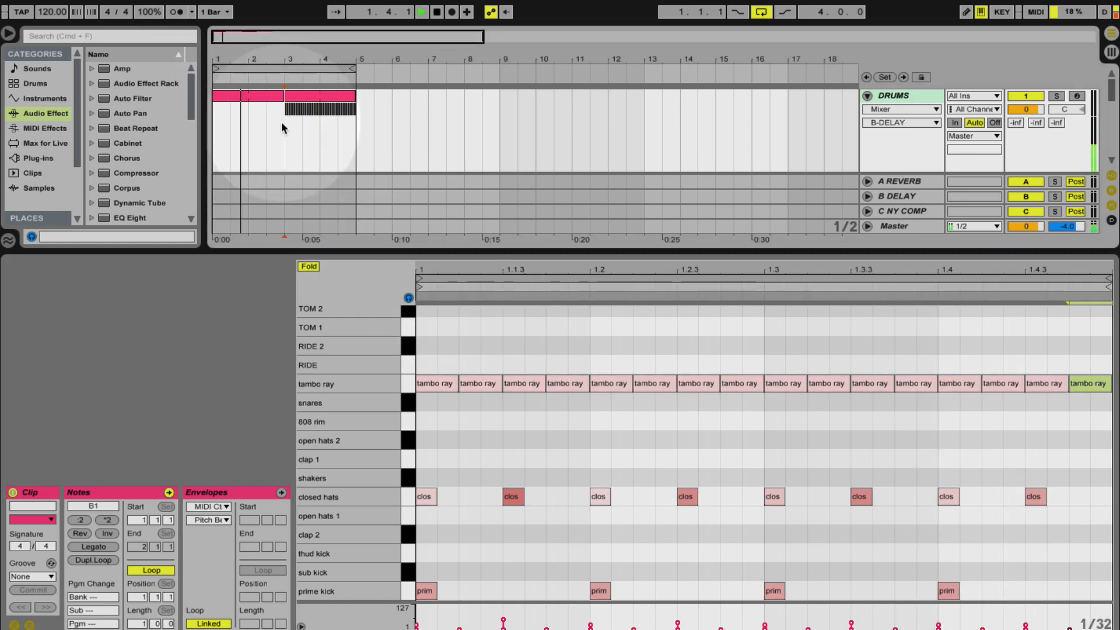
pyautogui.moveTo(354, 95); pyautogui.dragTo(488, 94)
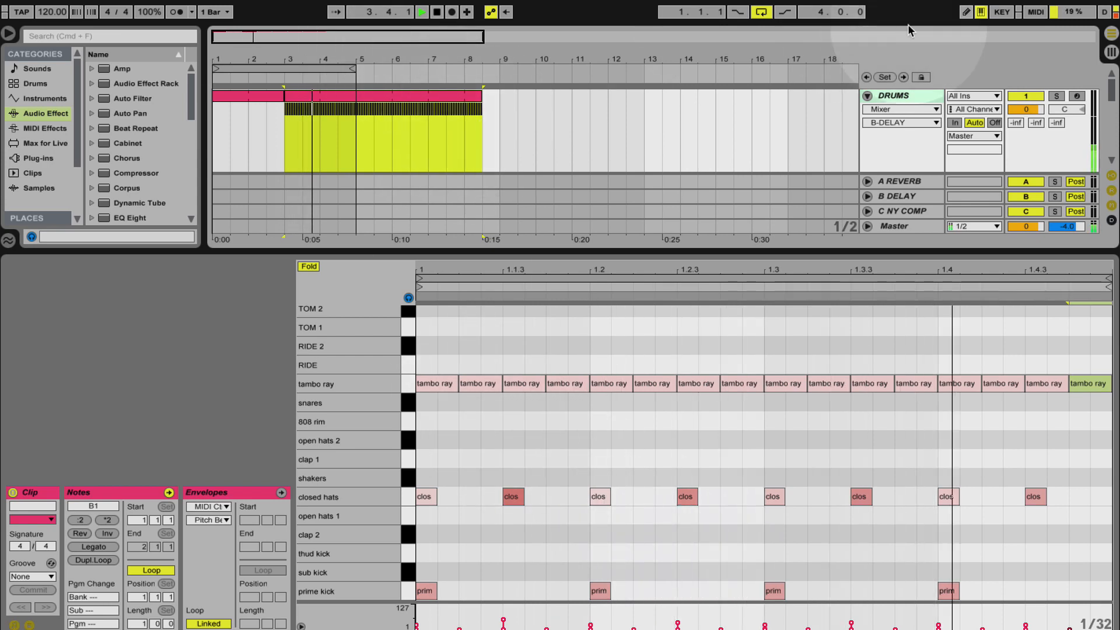
pyautogui.click(354, 132)
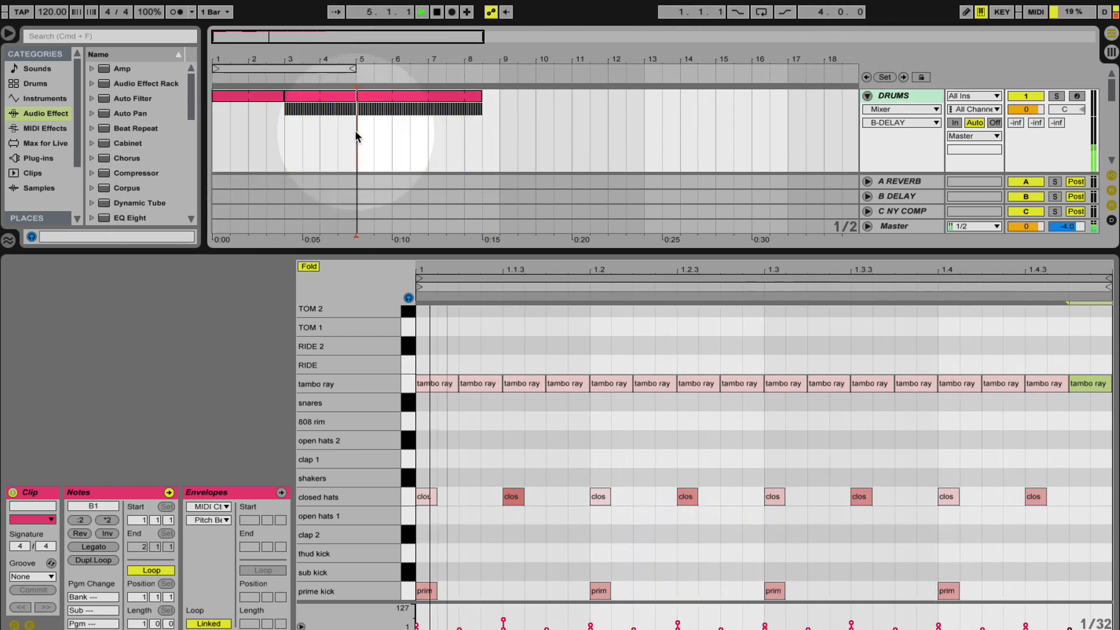
# - Draw sub kick notes at 1.1.3, 1.2.4, 1.3.3 and 1.4.3 in the clip starting at bar 3, and extend that clip to bar 9
pyautogui.click(320, 104)
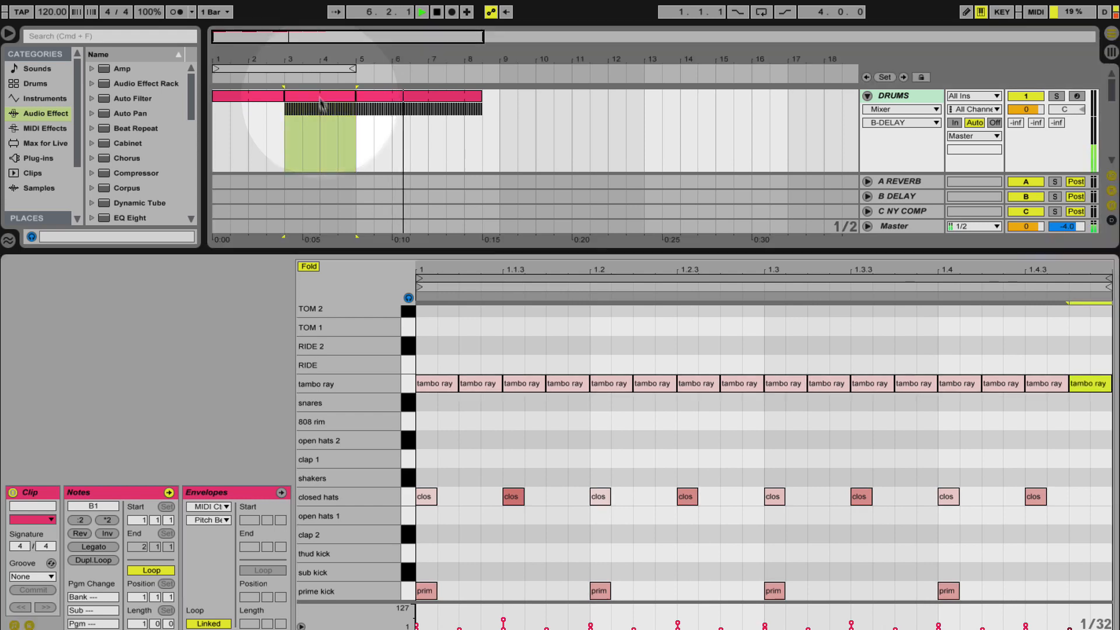
pyautogui.press('b')
pyautogui.click(512, 571)
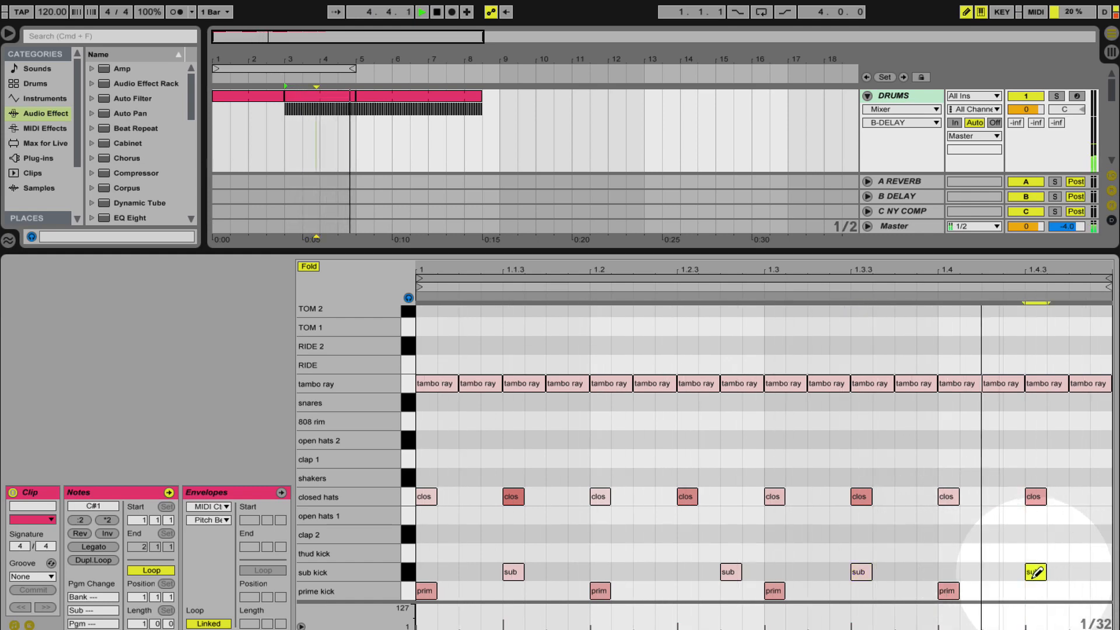
pyautogui.click(355, 95)
pyautogui.moveTo(356, 95); pyautogui.dragTo(505, 100)
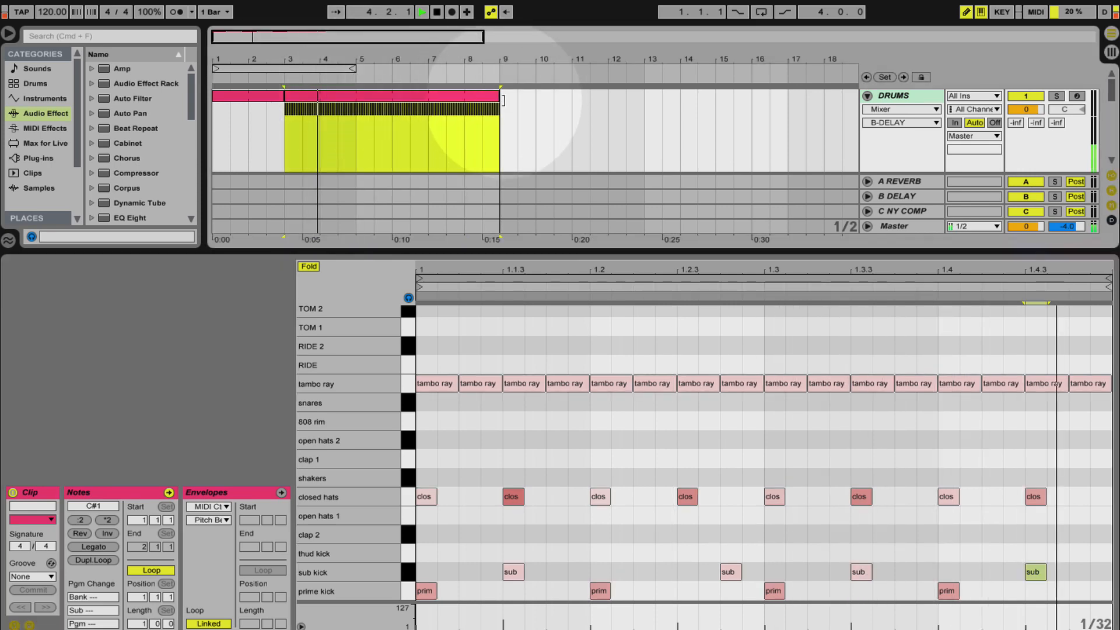
# - Remove the sub kick notes at 1.1.3 and 1.4.3, and restart playback to hear the pattern
pyautogui.click(863, 571)
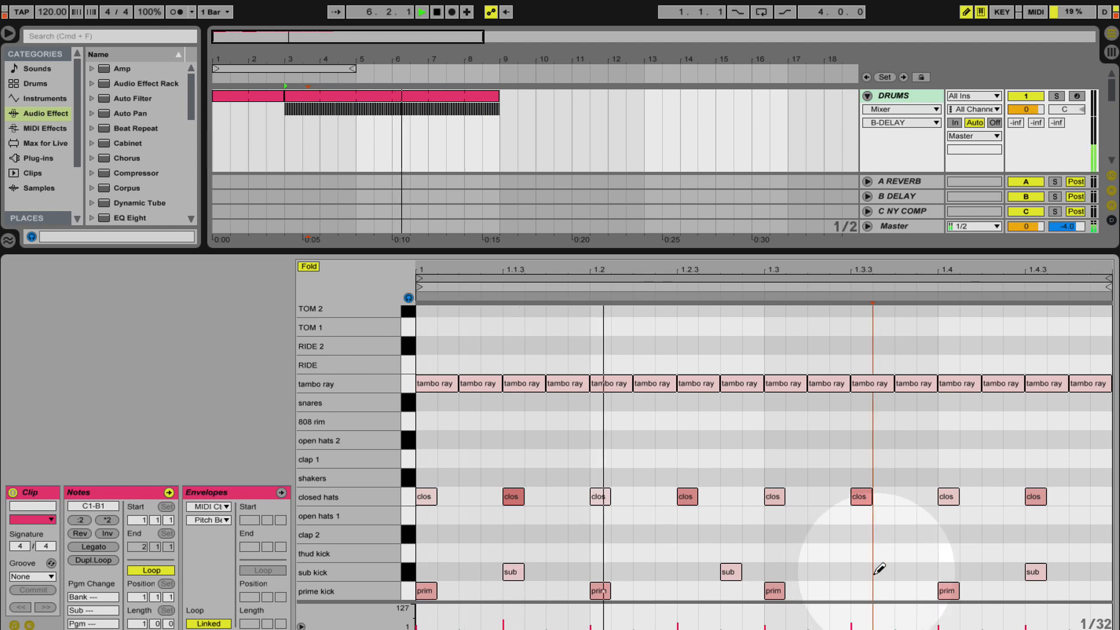
pyautogui.click(861, 571)
pyautogui.click(1043, 572)
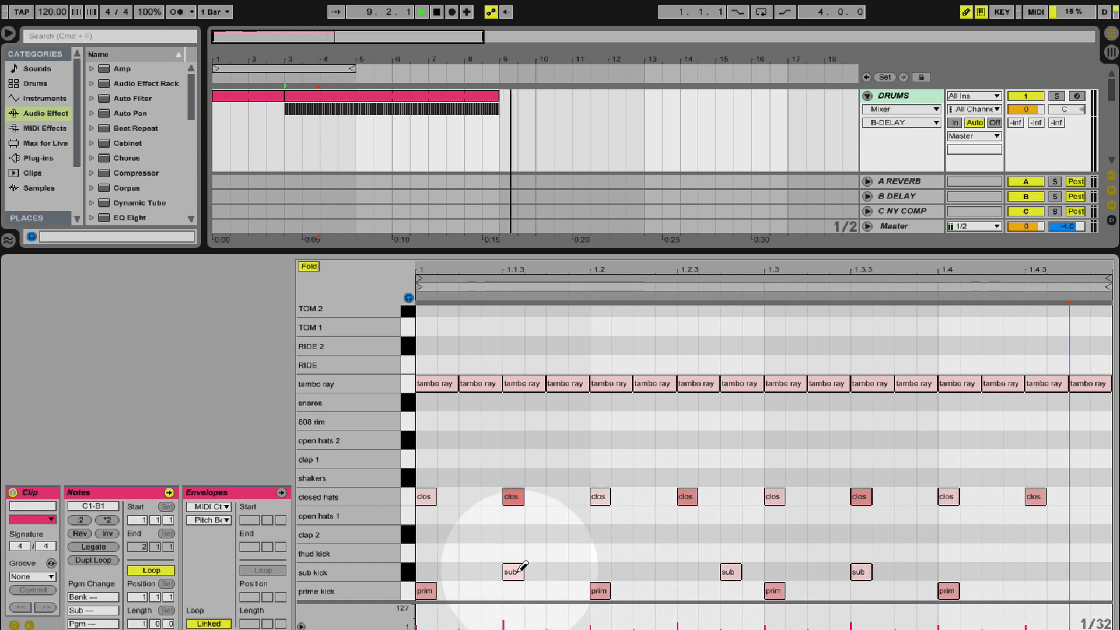
pyautogui.press('space')
pyautogui.press('space')
pyautogui.press('b')
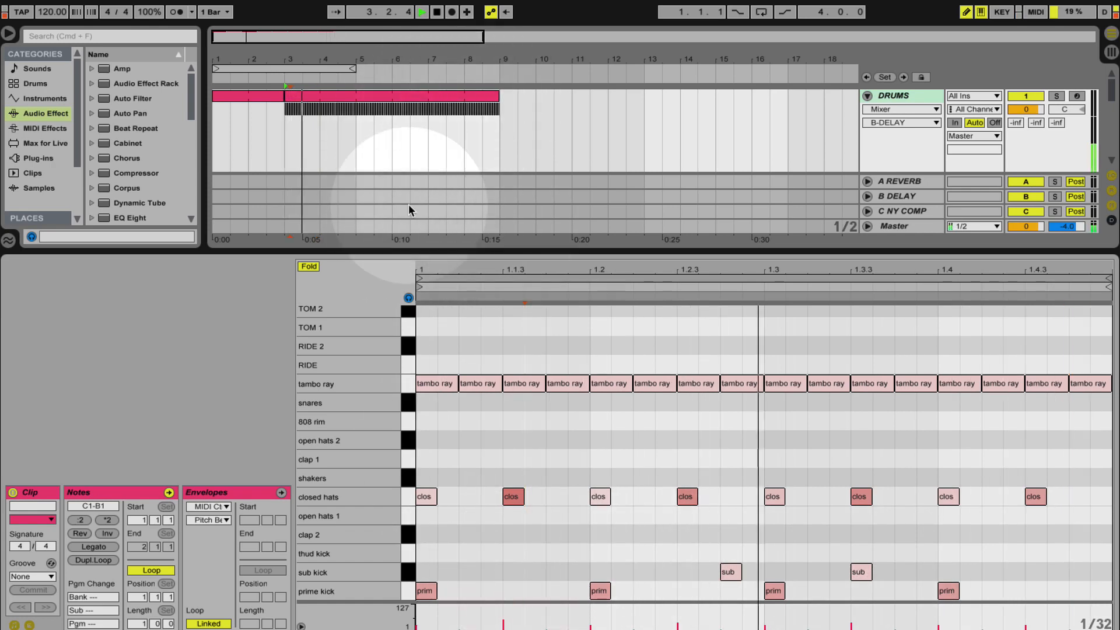
# - Split the long DRUMS clip at bar 5 and select the part running to bar 9
pyautogui.click(357, 116)
pyautogui.press('super+e')
pyautogui.click(380, 97)
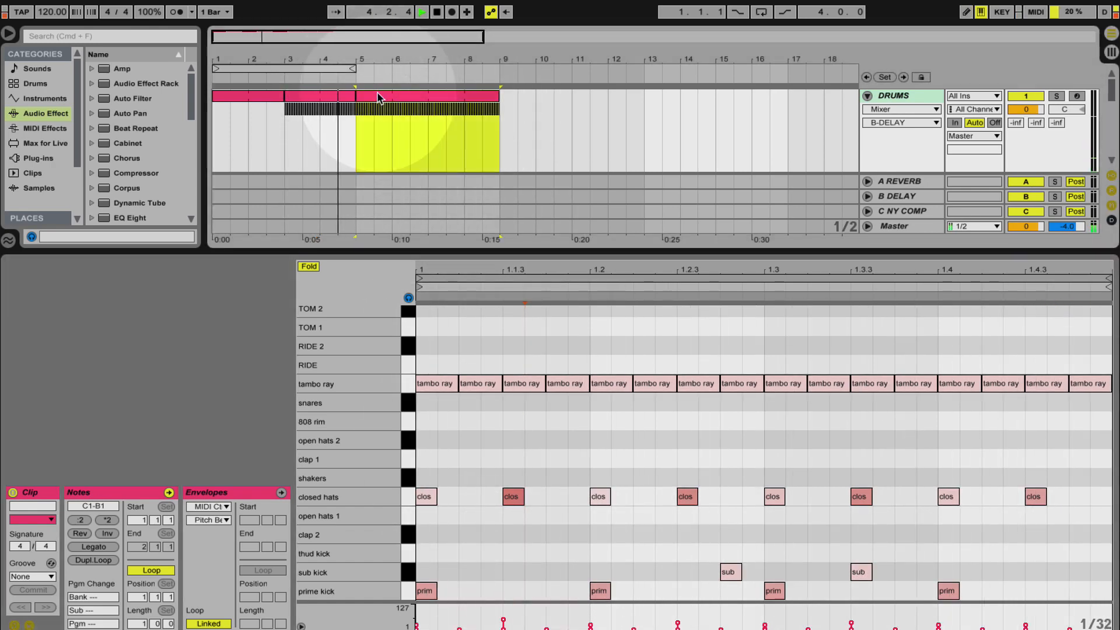
# - Add an open hats 2 note from 1.1.3 to 1.2.3 in the clip starting at bar 5, and duplicate it three times
pyautogui.doubleClick(512, 441)
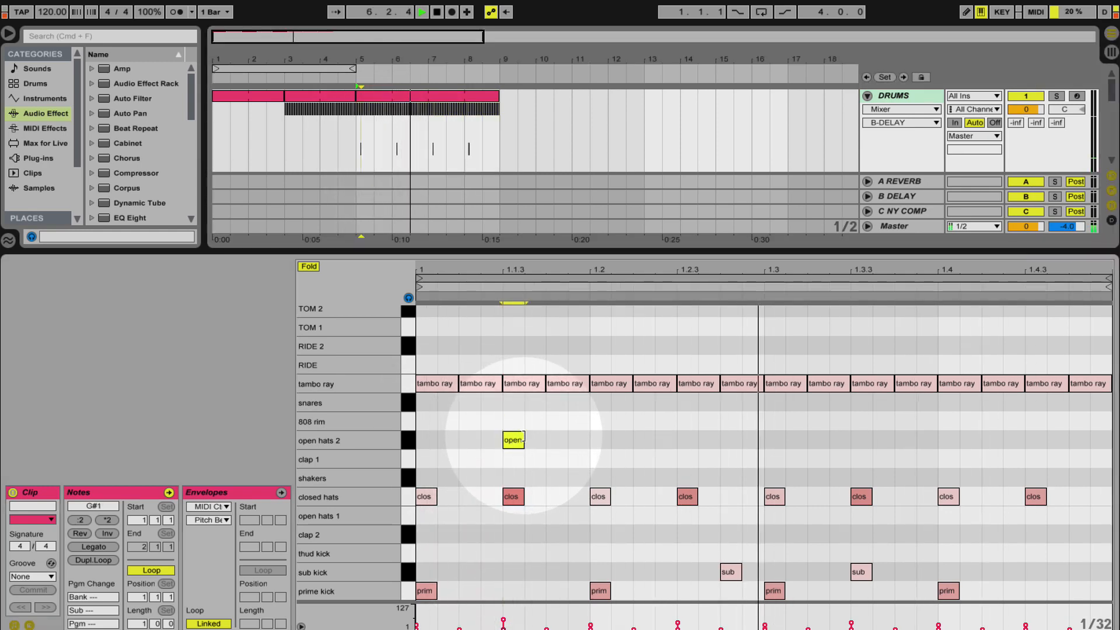
pyautogui.moveTo(524, 439); pyautogui.dragTo(675, 431)
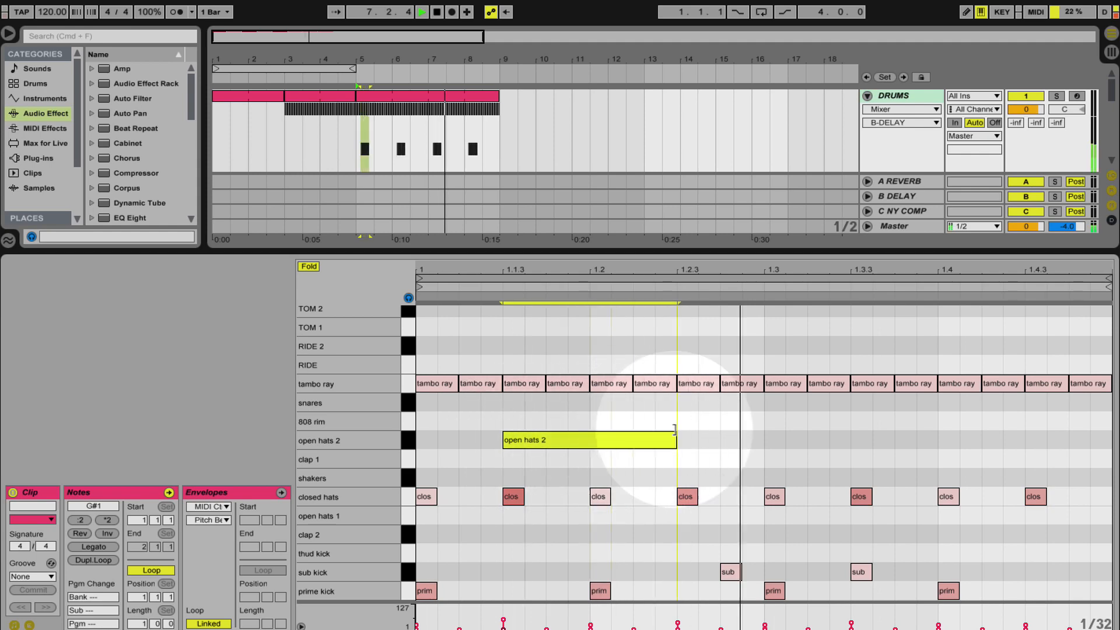
pyautogui.press('super+d')
pyautogui.press('super+d')
pyautogui.press('super+d')
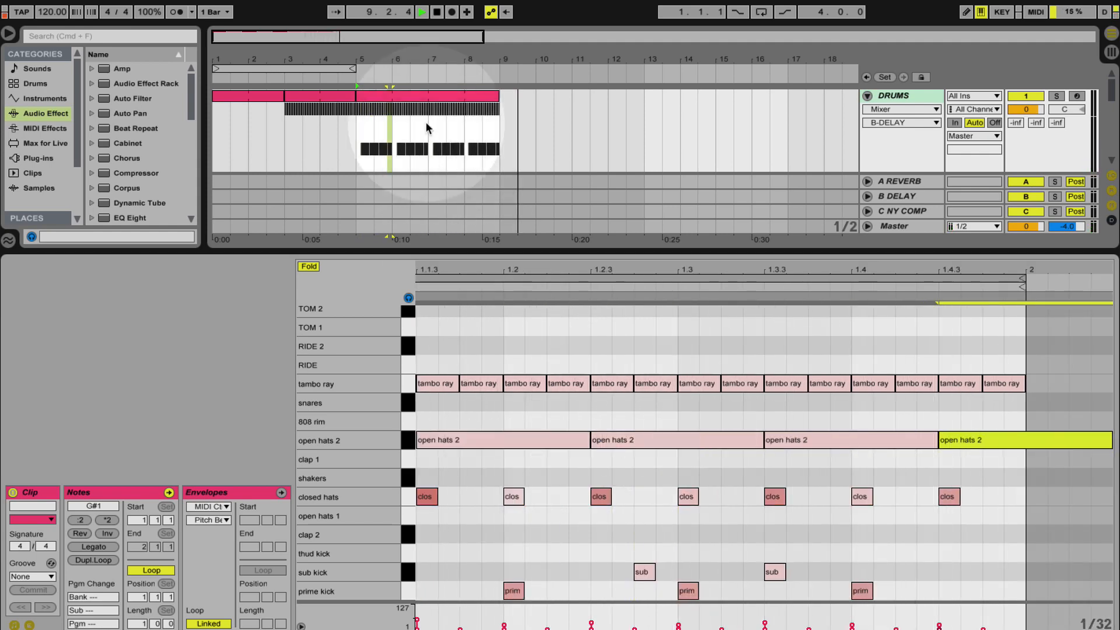
# - Loop the DRUMS section from bar 5 to bar 9, and shift the loop to bars 9 to 13
pyautogui.moveTo(497, 124); pyautogui.dragTo(375, 125)
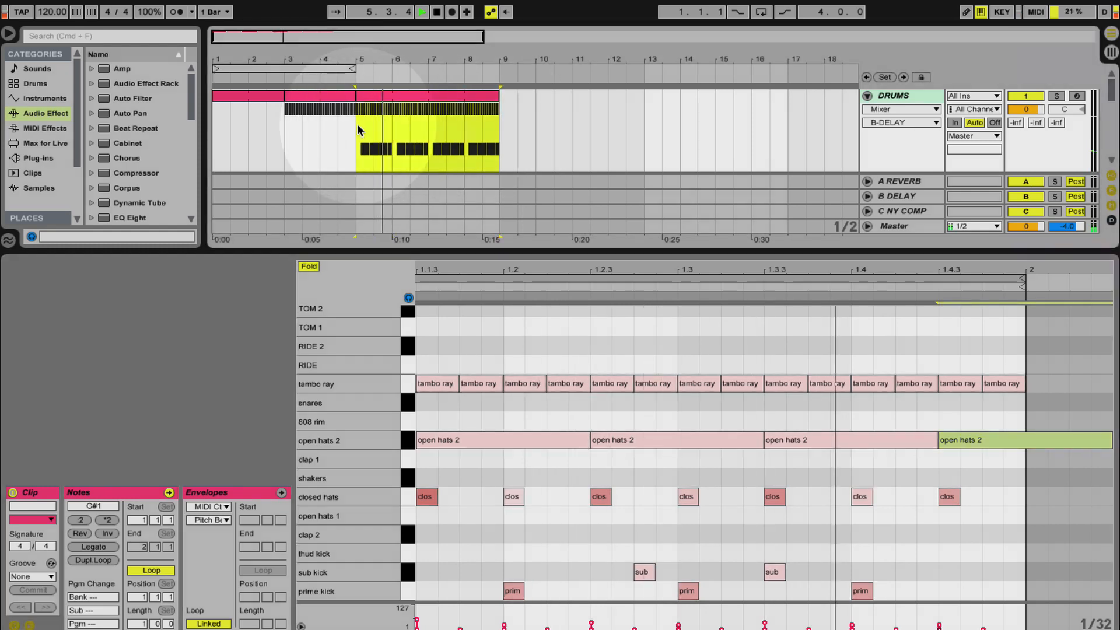
pyautogui.press('super+l')
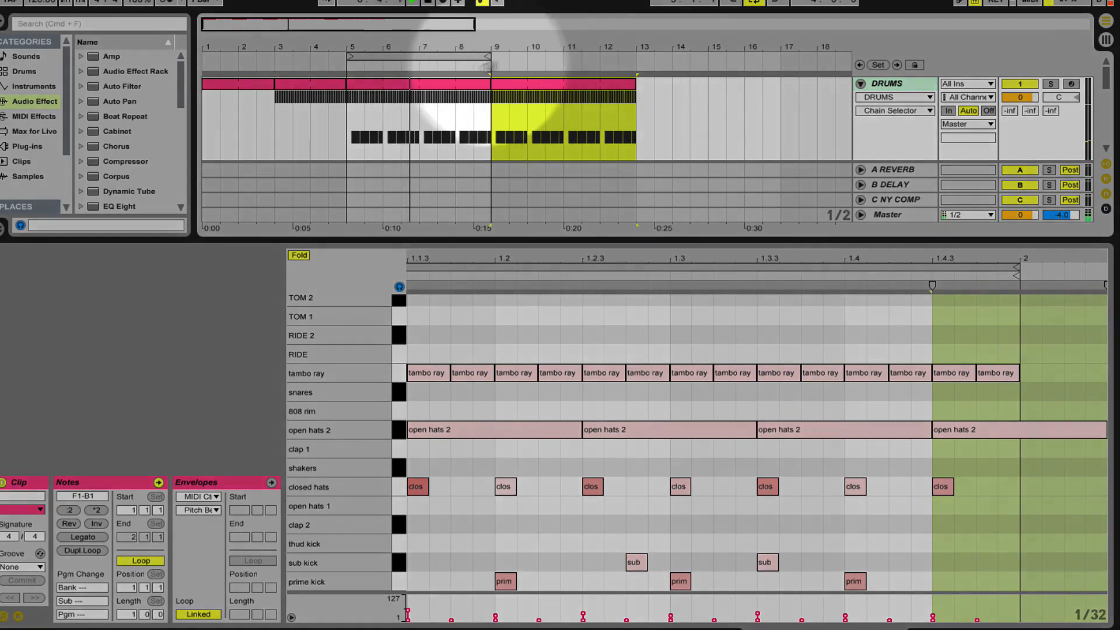
pyautogui.moveTo(440, 49); pyautogui.dragTo(566, 55)
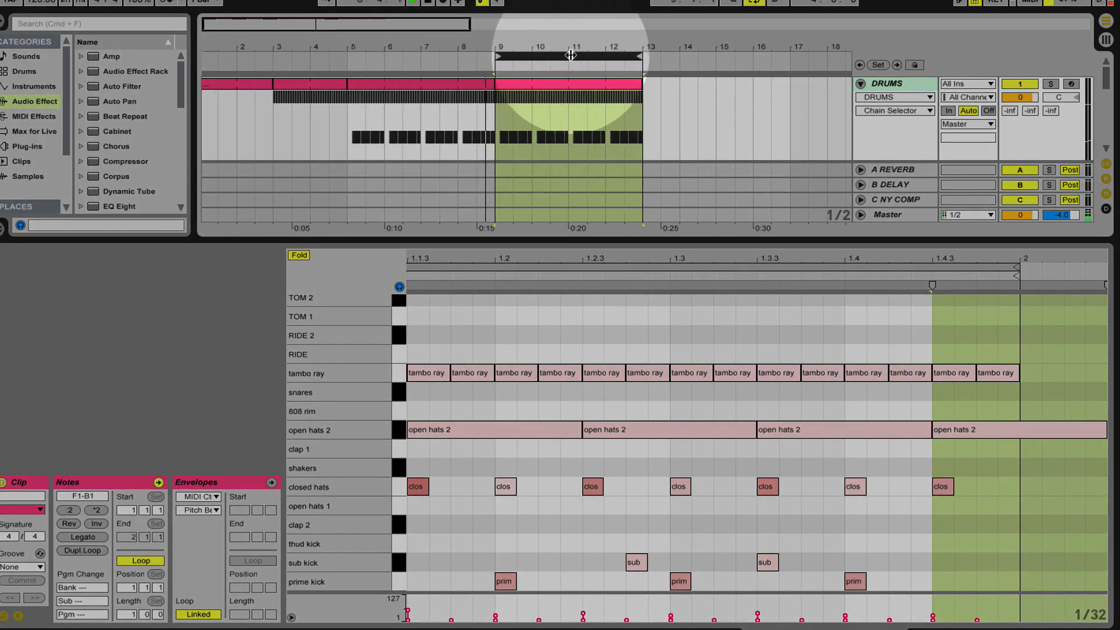
# - Add clap 2 notes on beats 1.2 and 1.4 of the clip starting at bar 9, and duplicate its loop to two bars
pyautogui.doubleClick(563, 87)
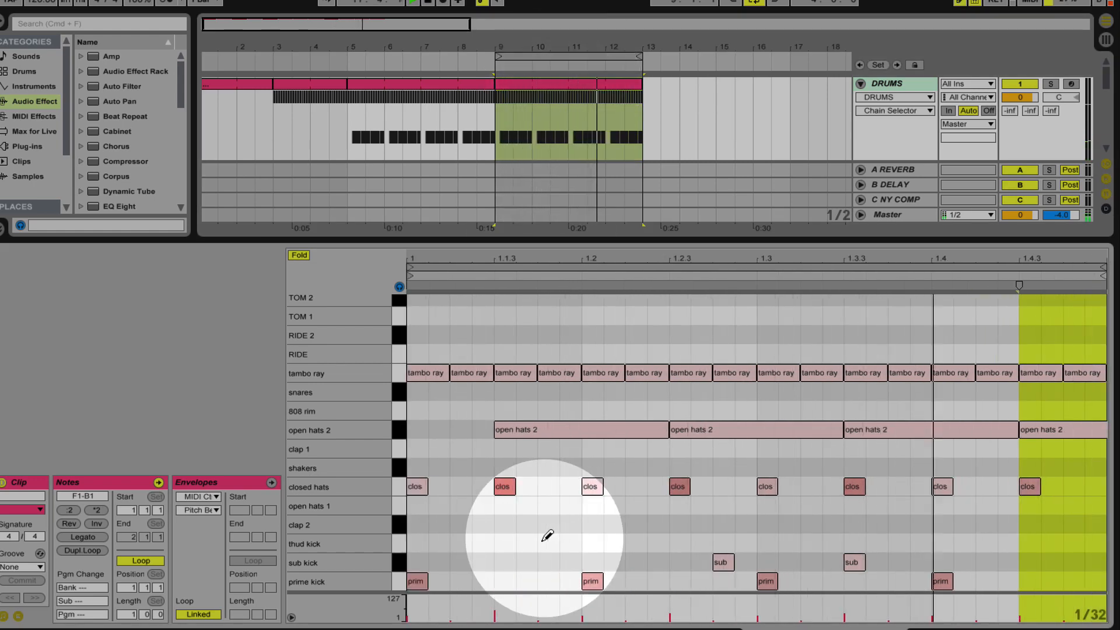
pyautogui.click(591, 525)
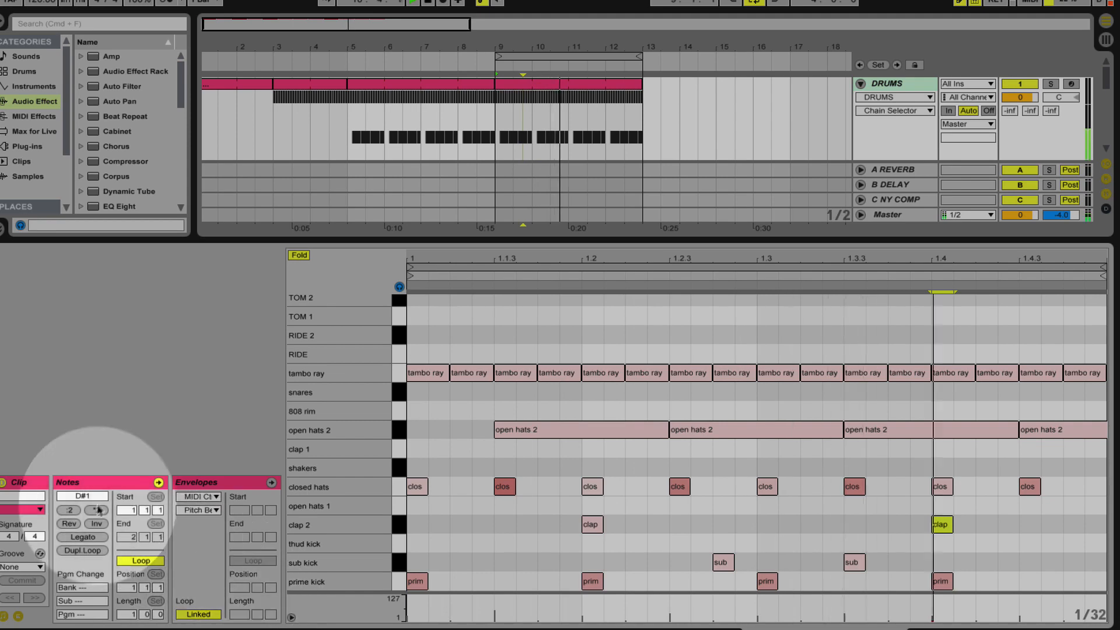
pyautogui.click(82, 550)
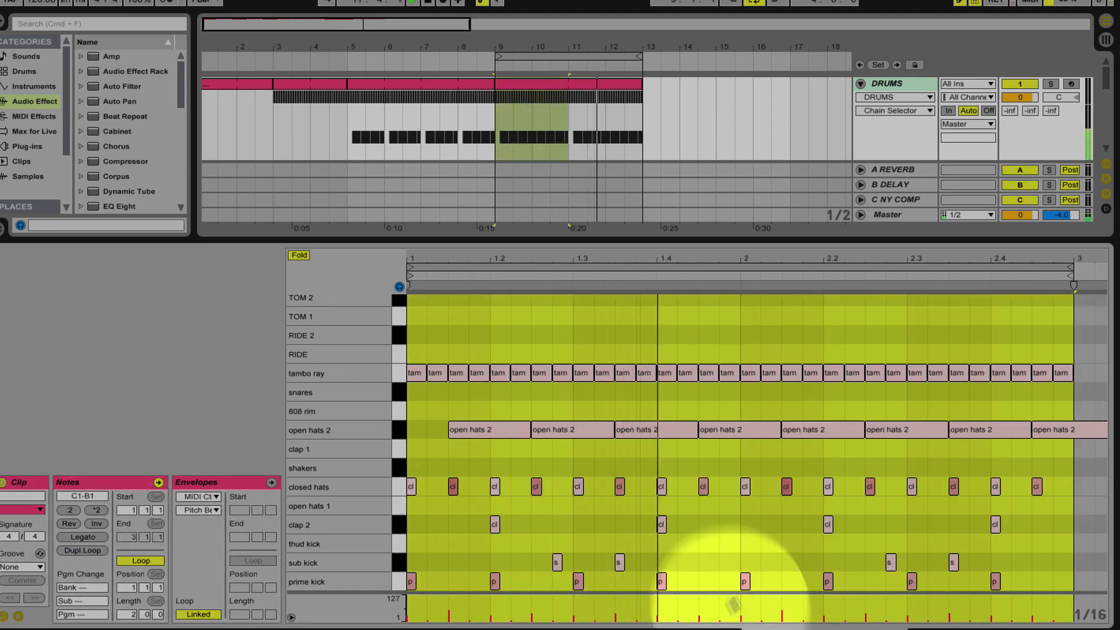
# - Vary the end of the clip's second bar with a sixteenth clap 2 note at 2.4.3 and a prime kick note at 2.4.4
pyautogui.click(708, 581)
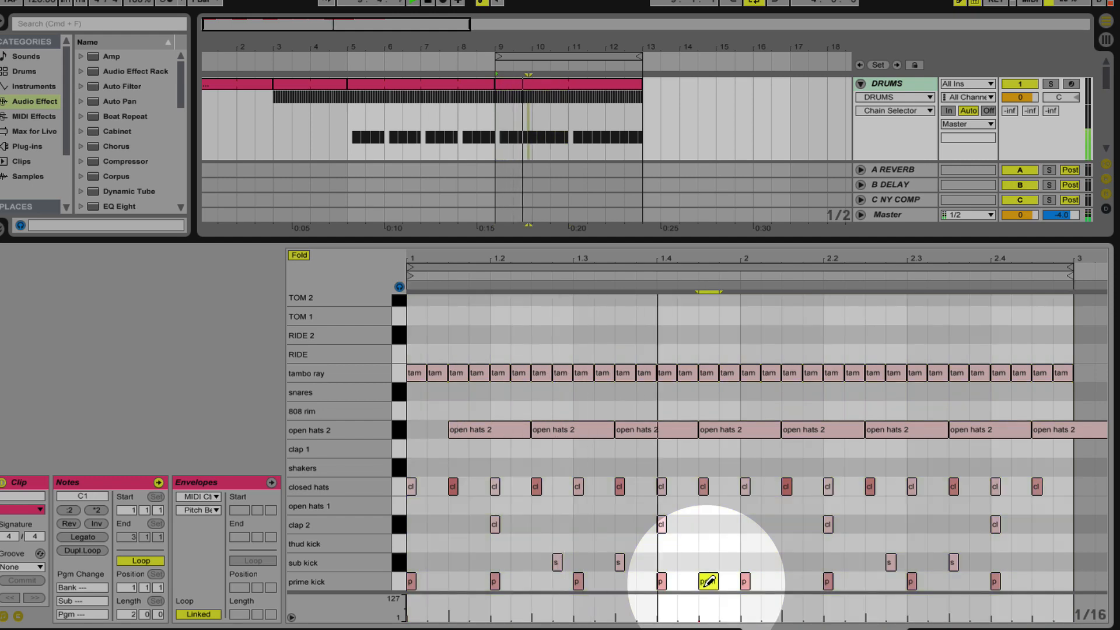
pyautogui.click(708, 582)
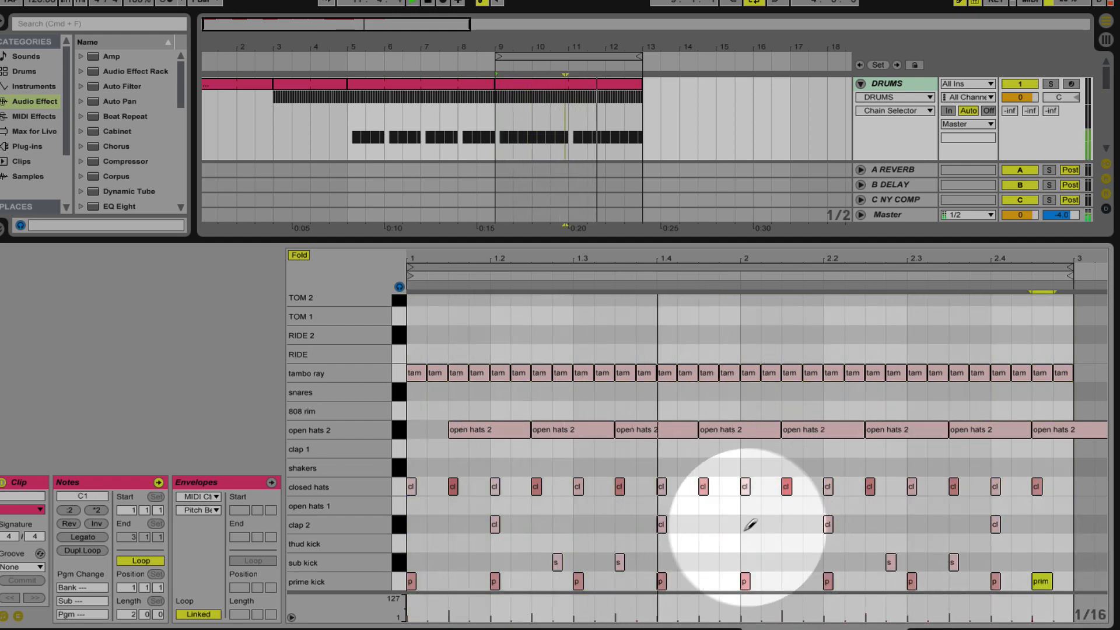
pyautogui.click(768, 523)
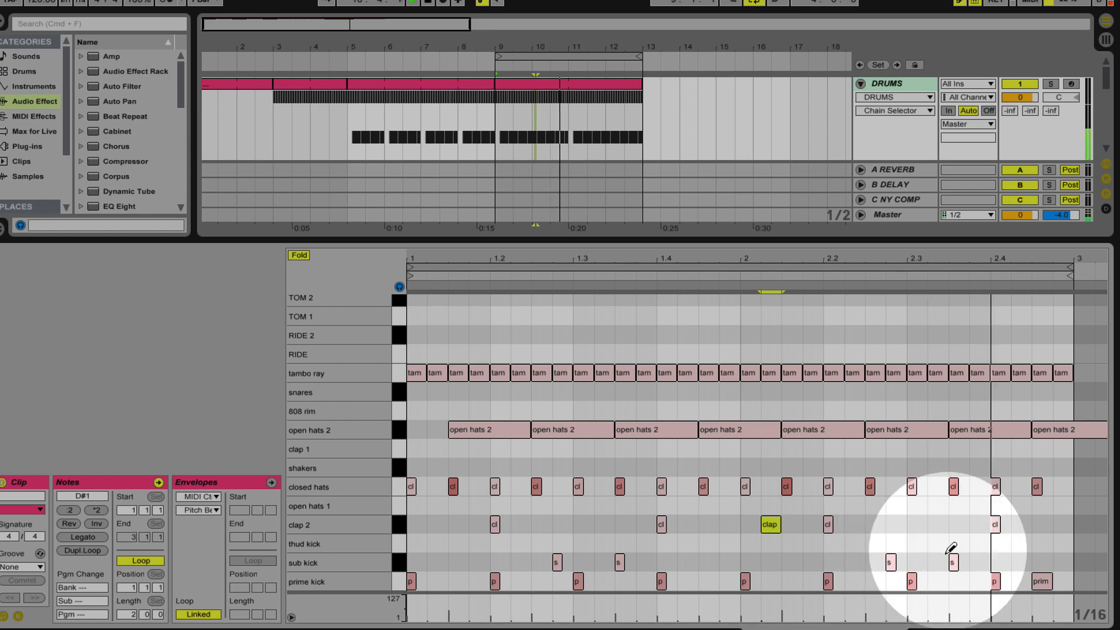
pyautogui.click(1044, 582)
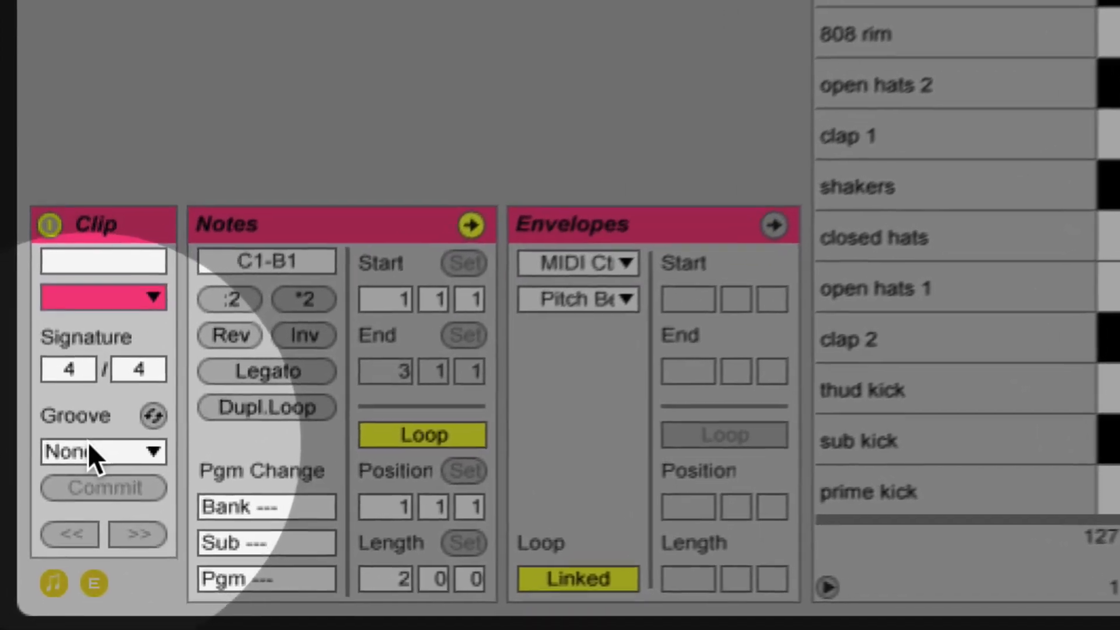
# - Assign groove 4 to the clip starting at bar 9 and to the three earlier DRUMS clips
pyautogui.click(89, 450)
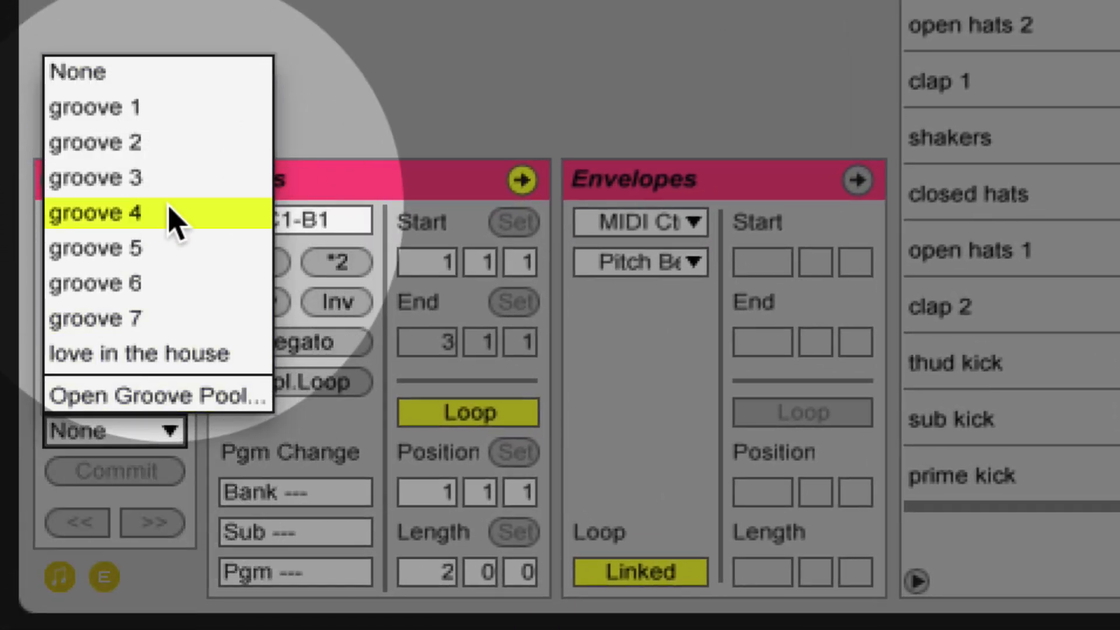
pyautogui.click(167, 211)
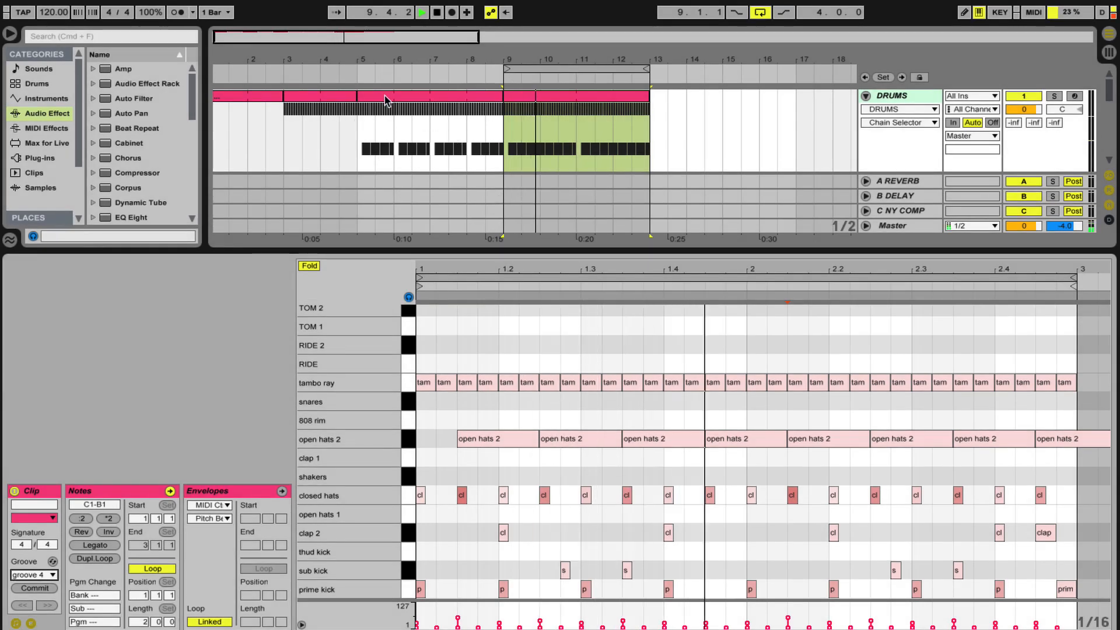
pyautogui.click(384, 100)
pyautogui.keyDown('shift'); pyautogui.click(236, 97); pyautogui.keyUp('shift')
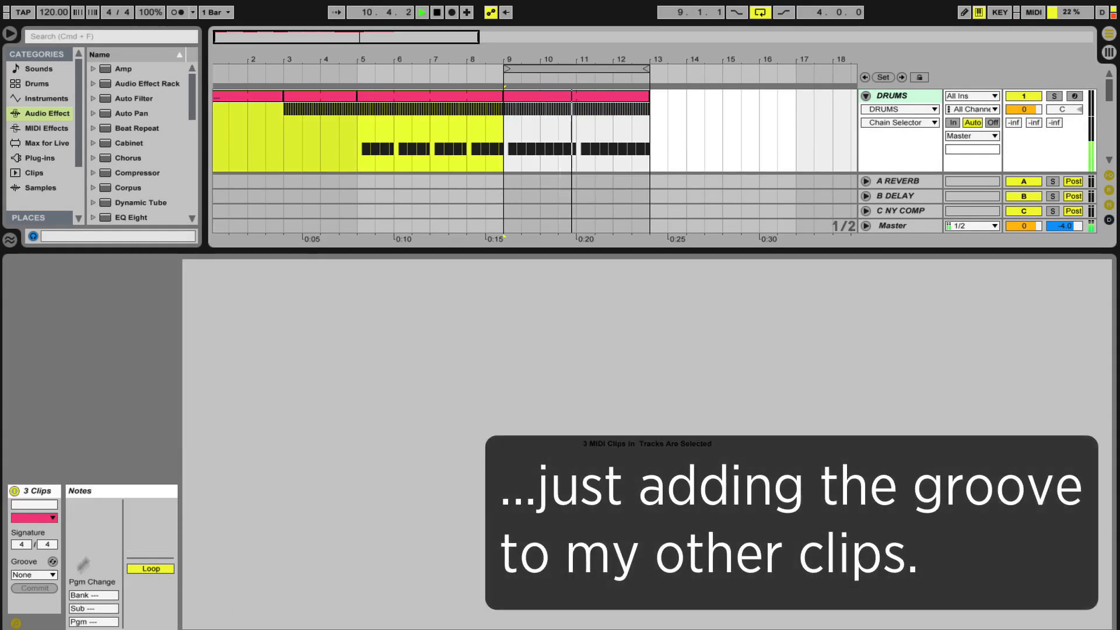
pyautogui.click(35, 573)
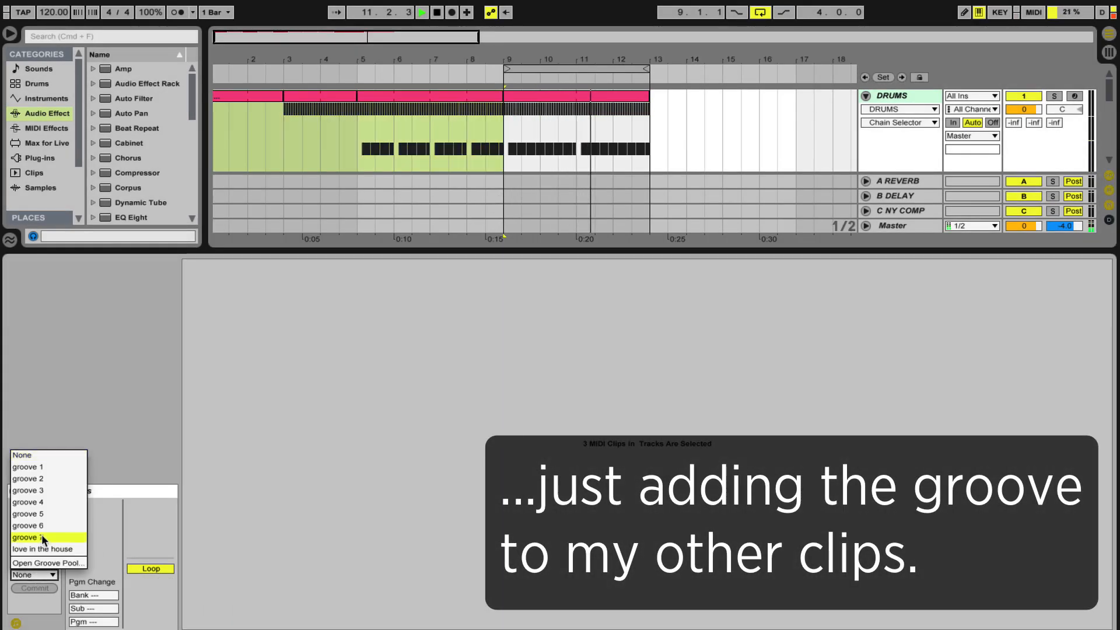
pyautogui.click(49, 500)
pyautogui.doubleClick(575, 251)
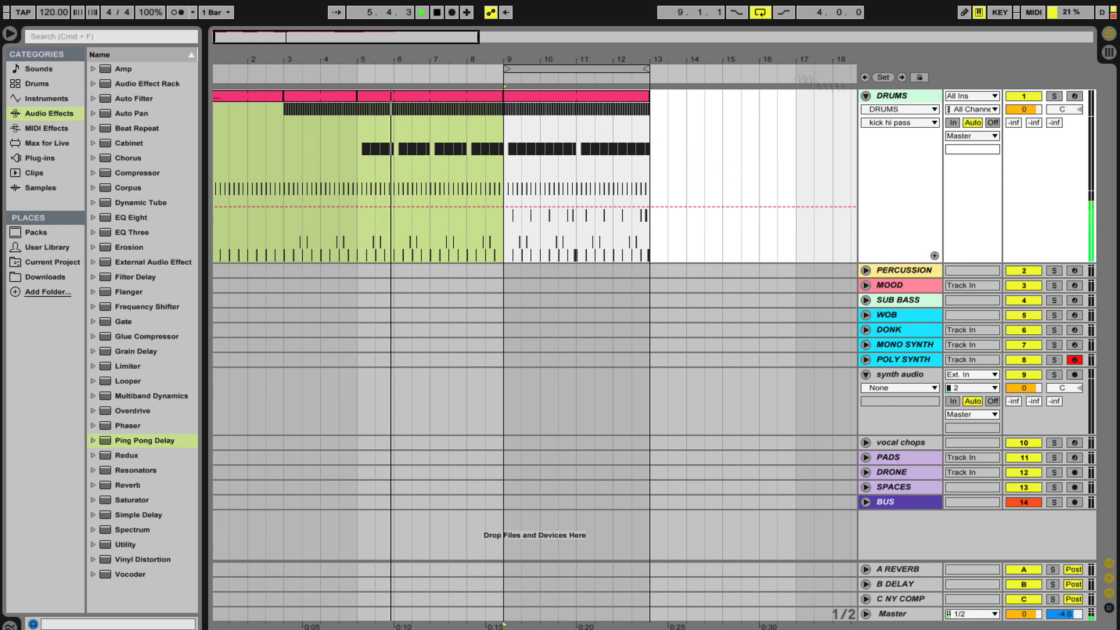
# - Try moving all open hats 2 notes in the clip starting at bar 5 down to open hats 1, and restart playback
pyautogui.doubleClick(438, 100)
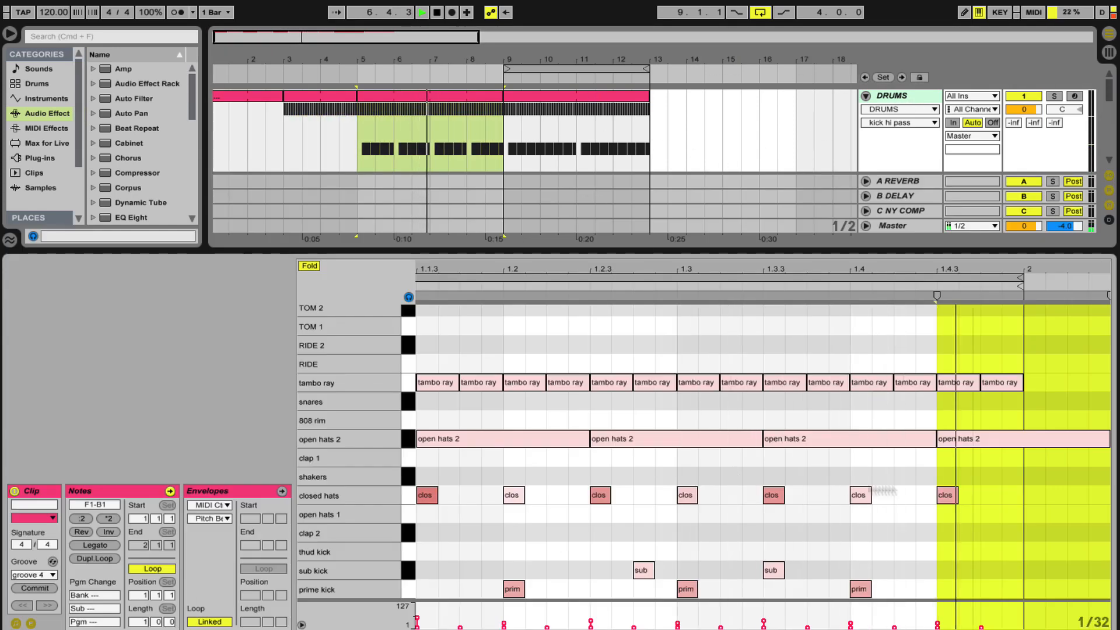
pyautogui.moveTo(1090, 489); pyautogui.dragTo(392, 498)
pyautogui.moveTo(435, 429); pyautogui.dragTo(1072, 454)
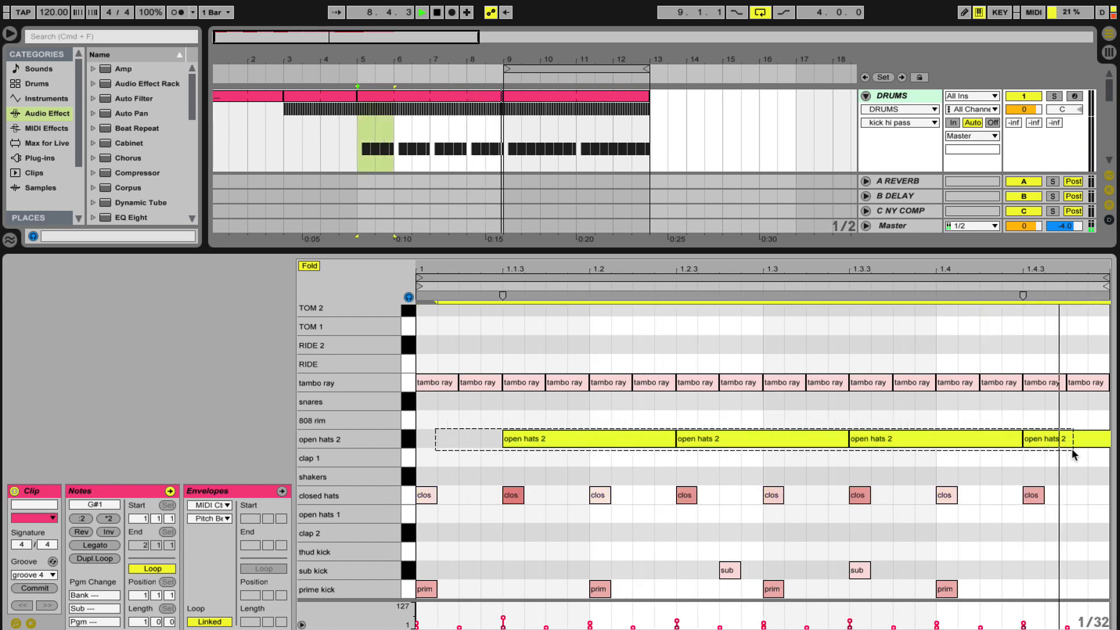
pyautogui.press('Down')
pyautogui.press('Down')
pyautogui.press('Down')
pyautogui.press('Down')
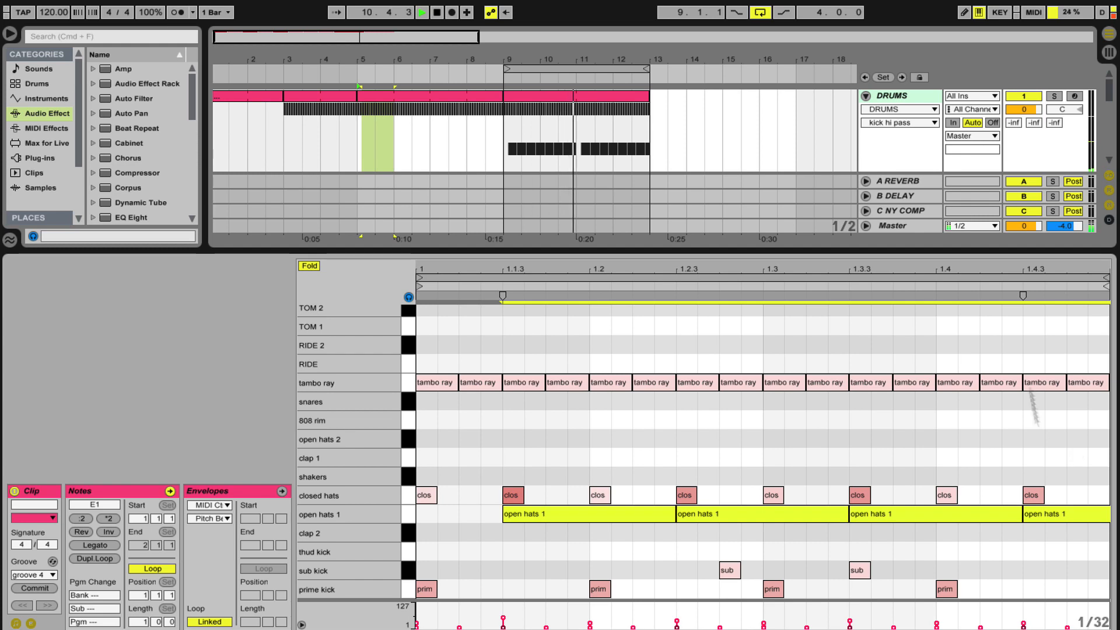
pyautogui.press('space')
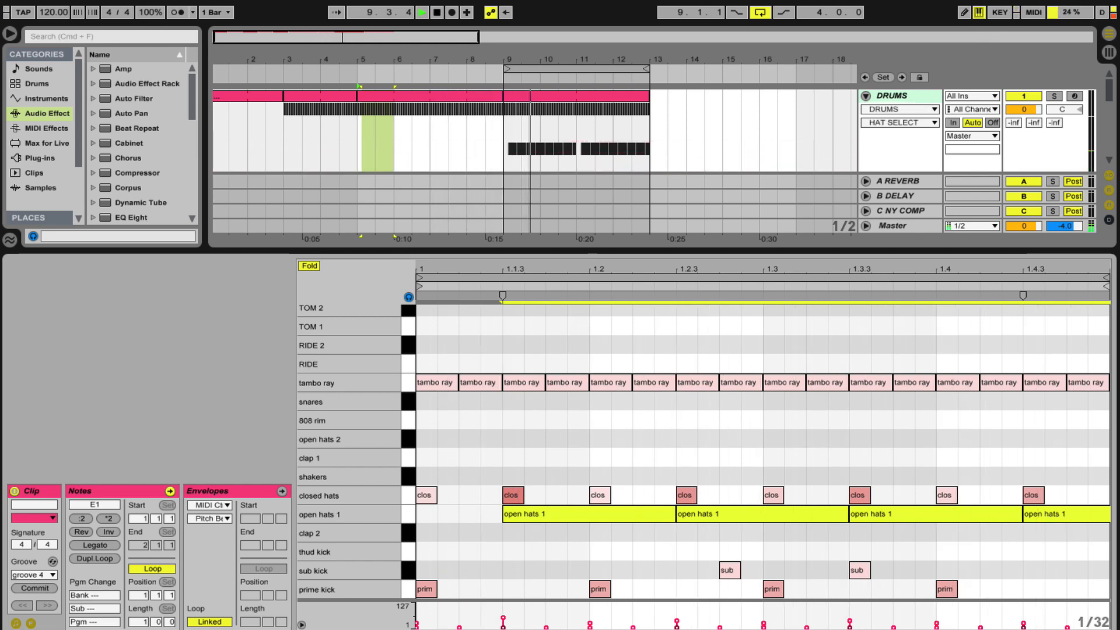
# - Move the selected open hats 1 notes back up to the open hats 2 row
pyautogui.press('Up')
pyautogui.press('Up')
pyautogui.press('Up')
pyautogui.press('Up')
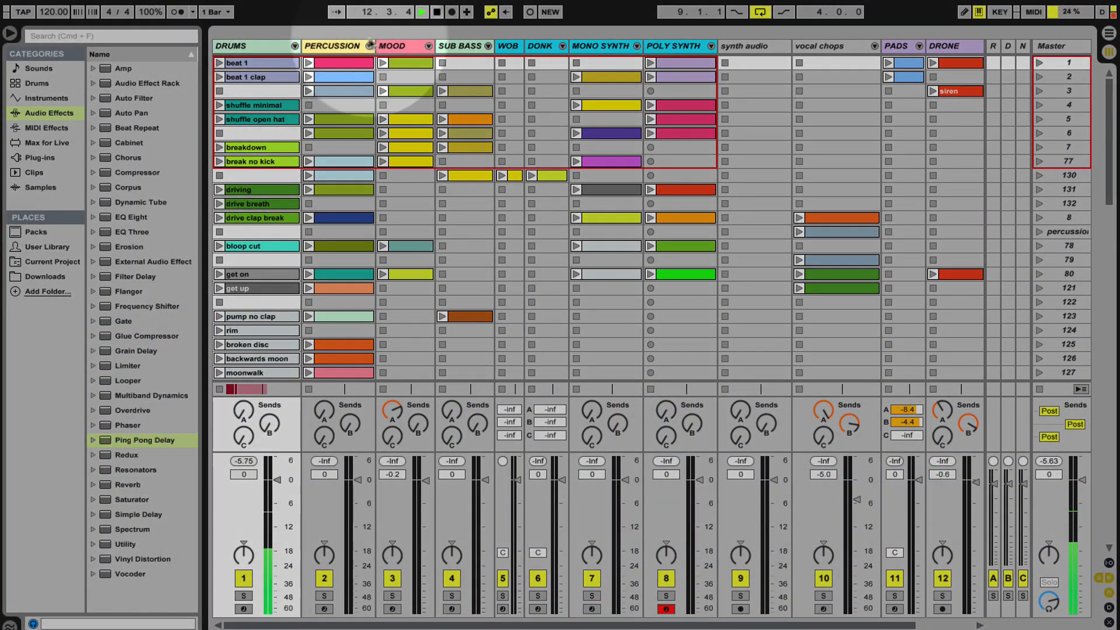
# - Launch the first MOOD clip in Session View to hear it with the drums
pyautogui.click(409, 49)
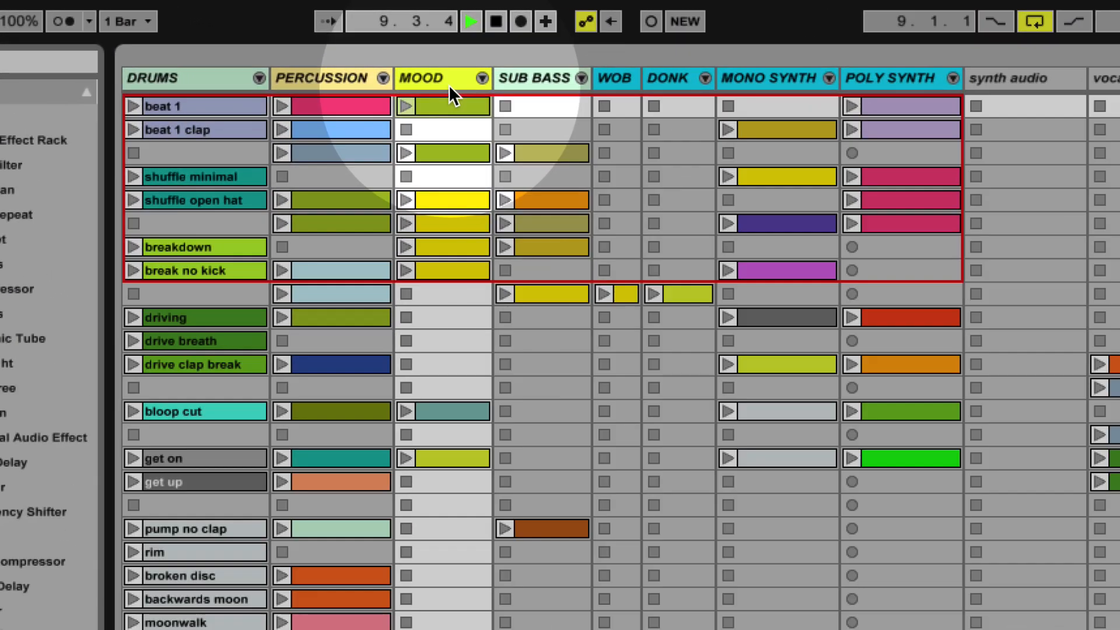
pyautogui.click(404, 103)
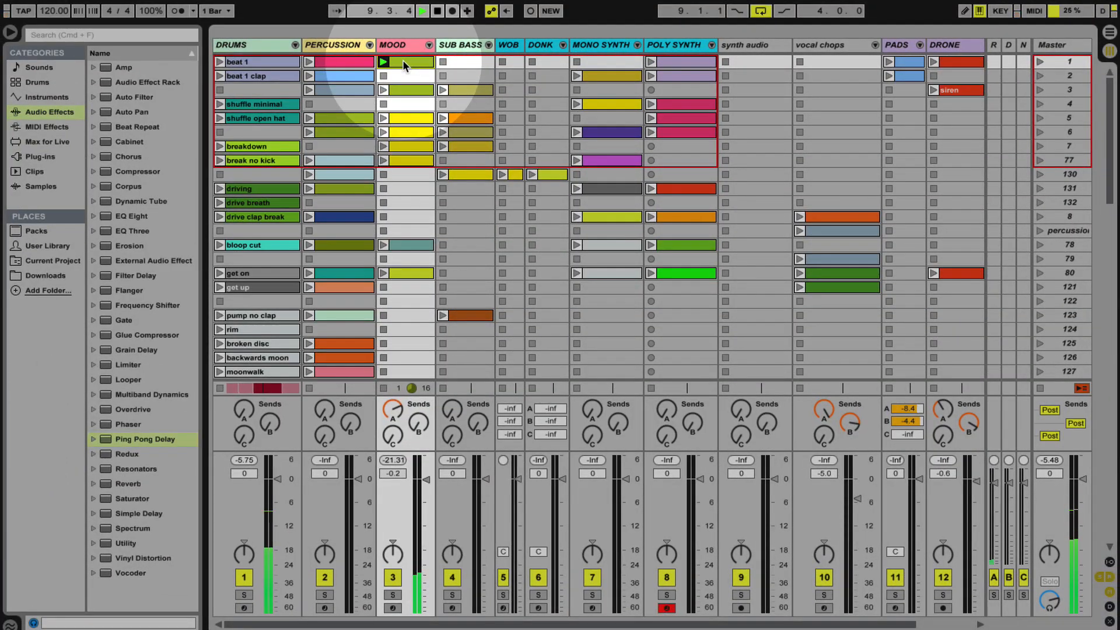
# - Place the MOOD clip at bars 5 to 9 in Arrangement View, and restart arrangement playback from bar 3
pyautogui.press('Tab')
pyautogui.click(584, 279)
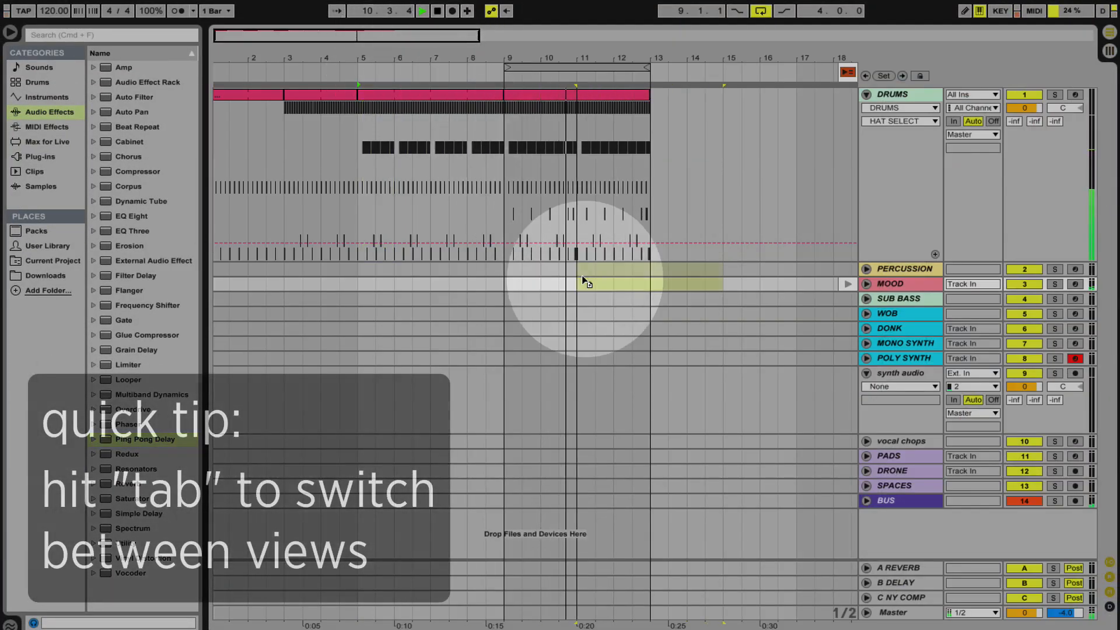
pyautogui.moveTo(585, 281); pyautogui.dragTo(356, 282)
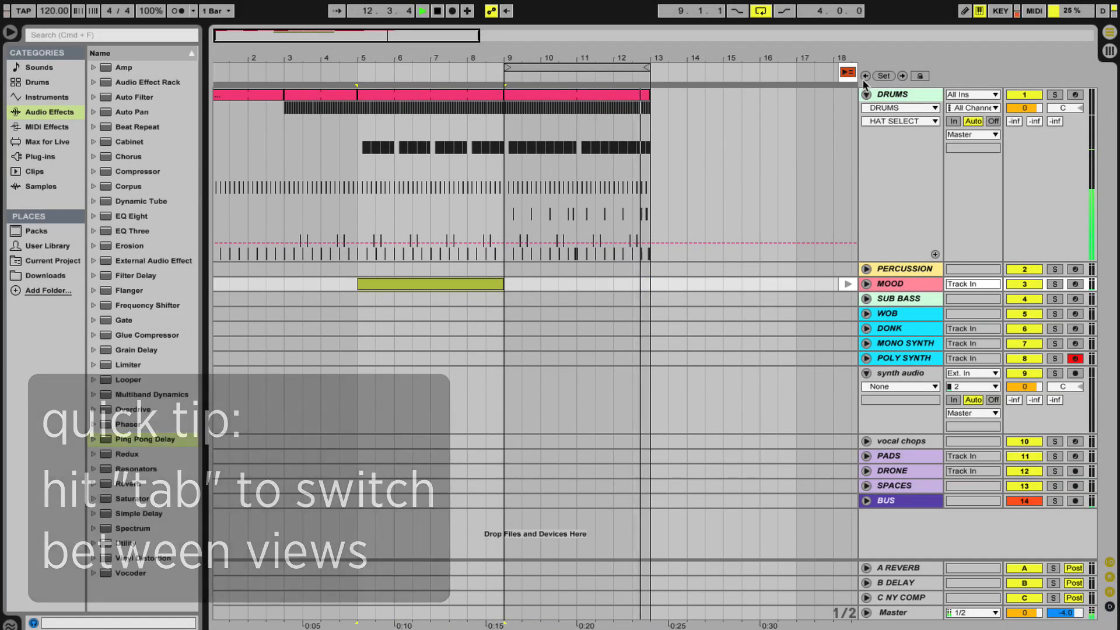
pyautogui.click(847, 72)
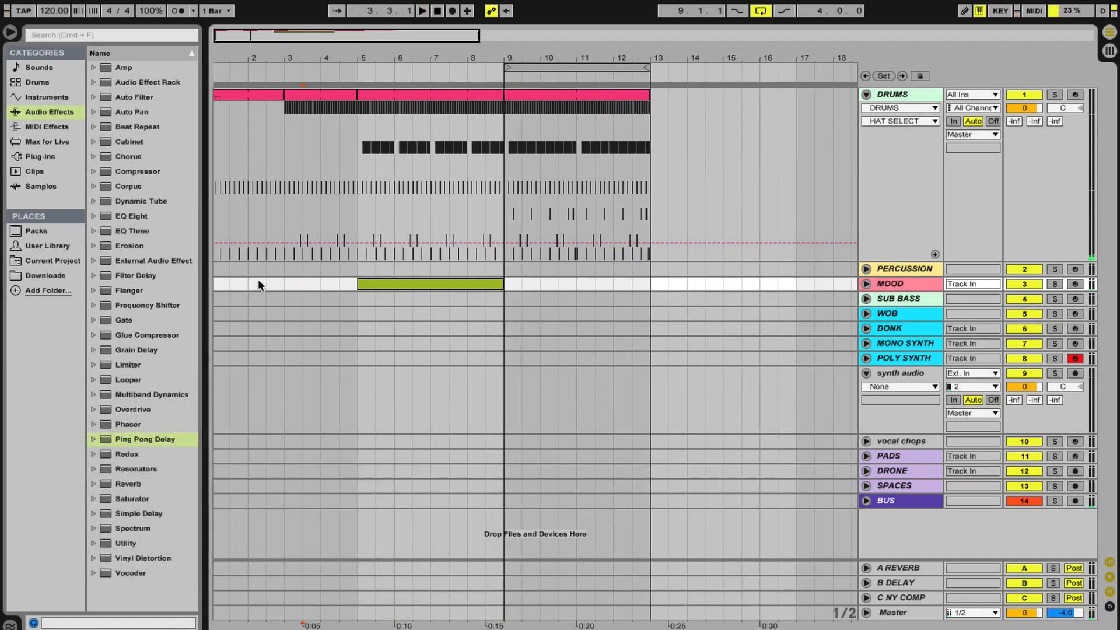
pyautogui.press('space')
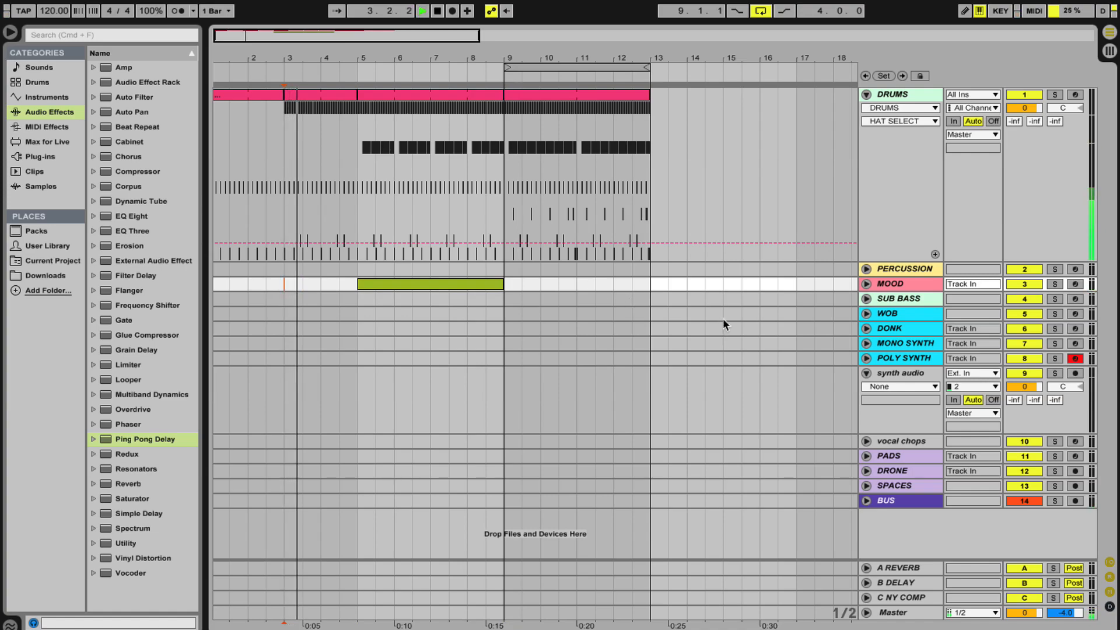
# - Bring the first DRONE clip from Session View into the arrangement at bar 3, and extend it to bar 13
pyautogui.press('Tab')
pyautogui.press('Tab')
pyautogui.moveTo(947, 57); pyautogui.dragTo(255, 467)
pyautogui.moveTo(460, 469); pyautogui.dragTo(618, 457)
pyautogui.click(933, 469)
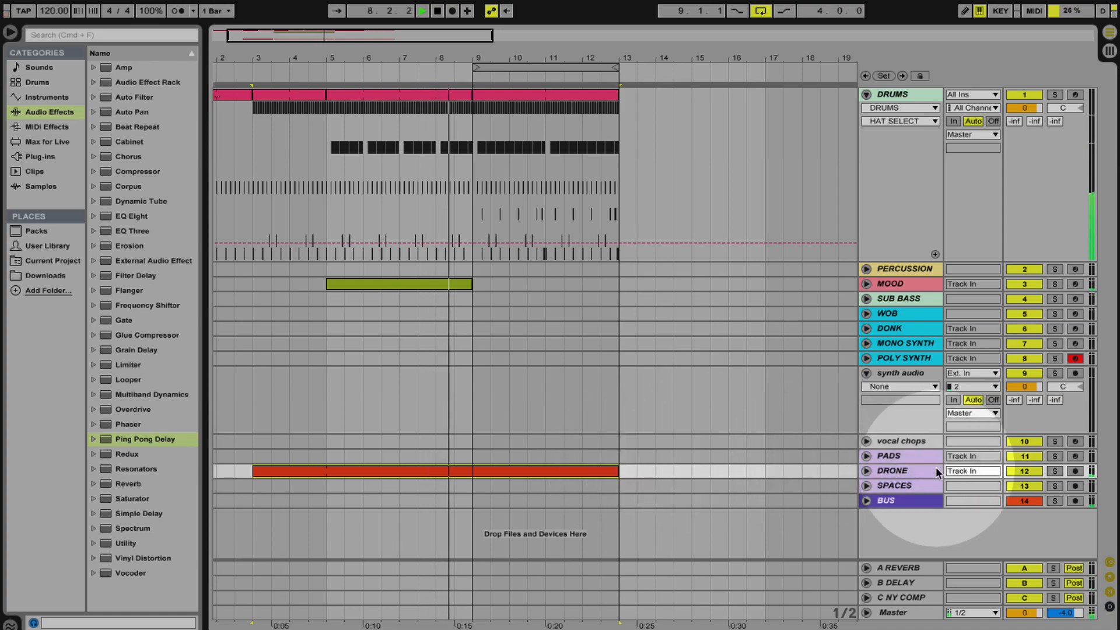
pyautogui.doubleClick(916, 470)
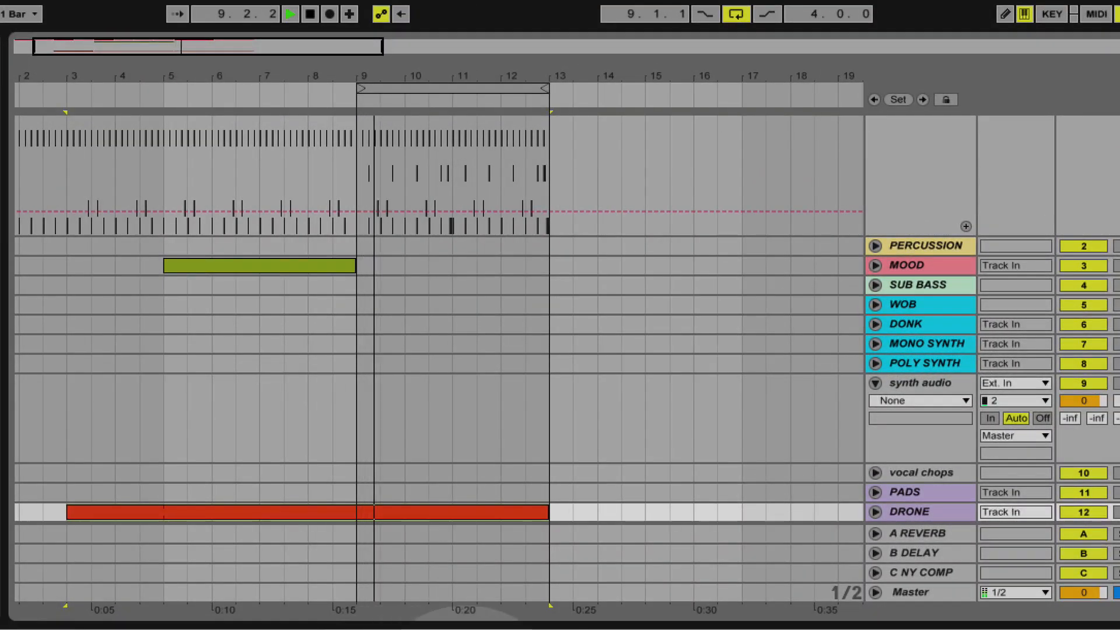
# - Duplicate the arrangement's MOOD clip across bars 9 to 13, and restart playback from bar 5
pyautogui.click(447, 284)
pyautogui.hotkey('ctrl', 'd')
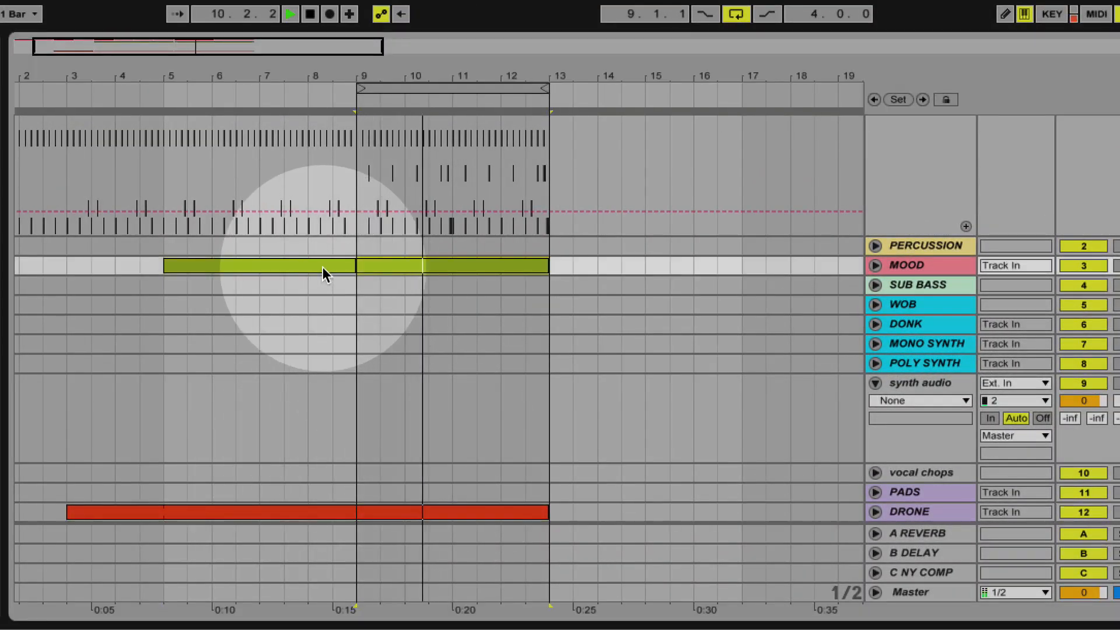
pyautogui.press('space')
pyautogui.hscroll(-2, 131, 264)
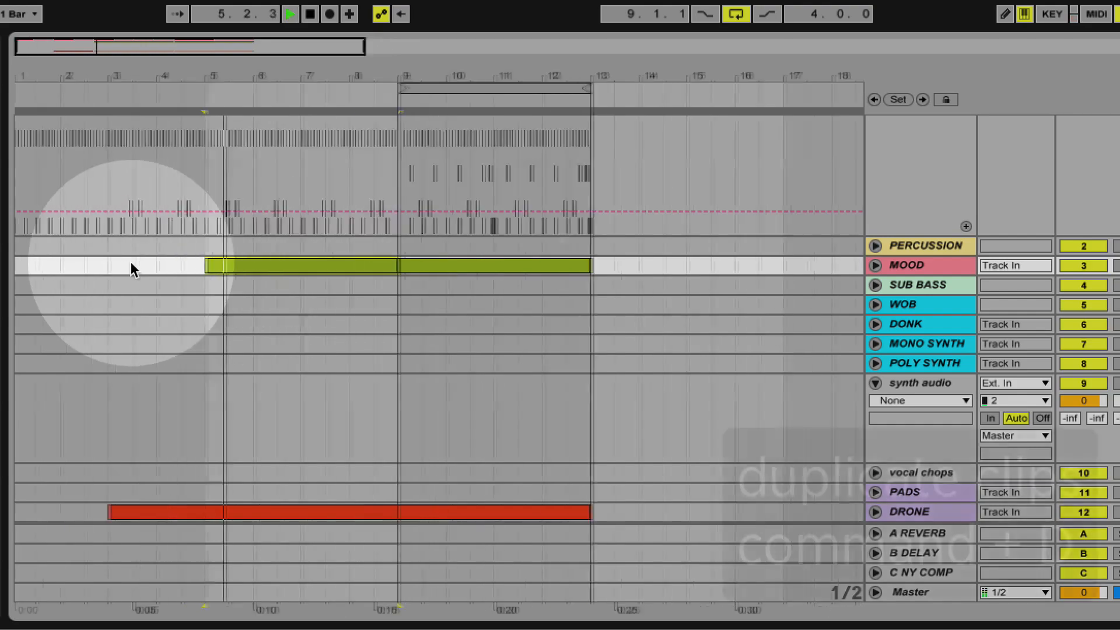
pyautogui.scroll(-2, 81, 290)
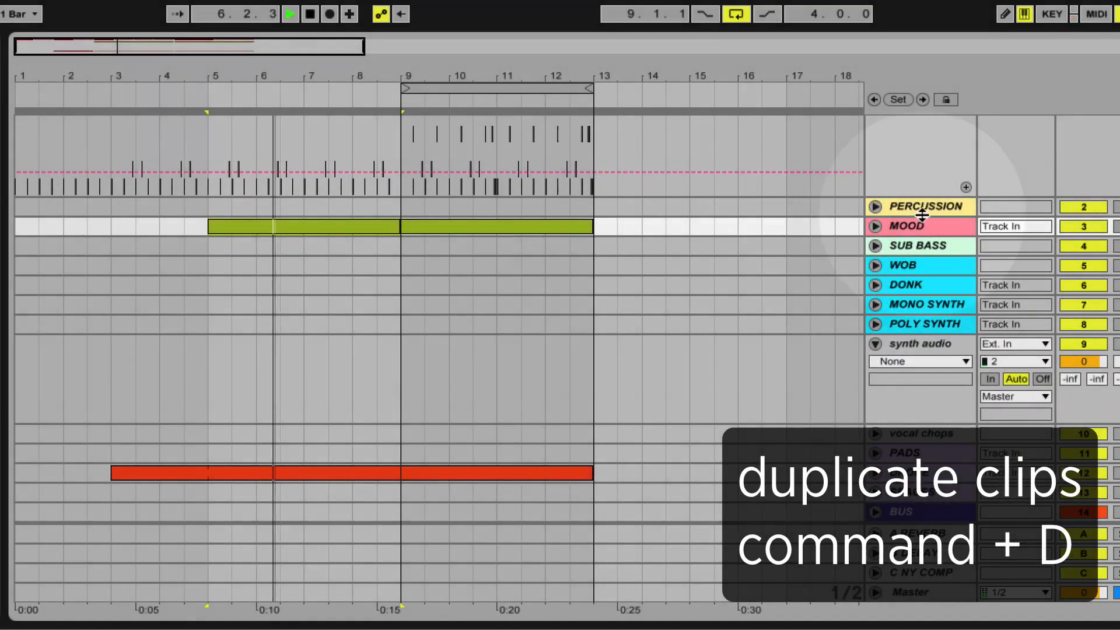
# - Examine the MOOD track's reverb and delay sends and the effect devices on the A REVERB and B DELAY returns
pyautogui.click(875, 226)
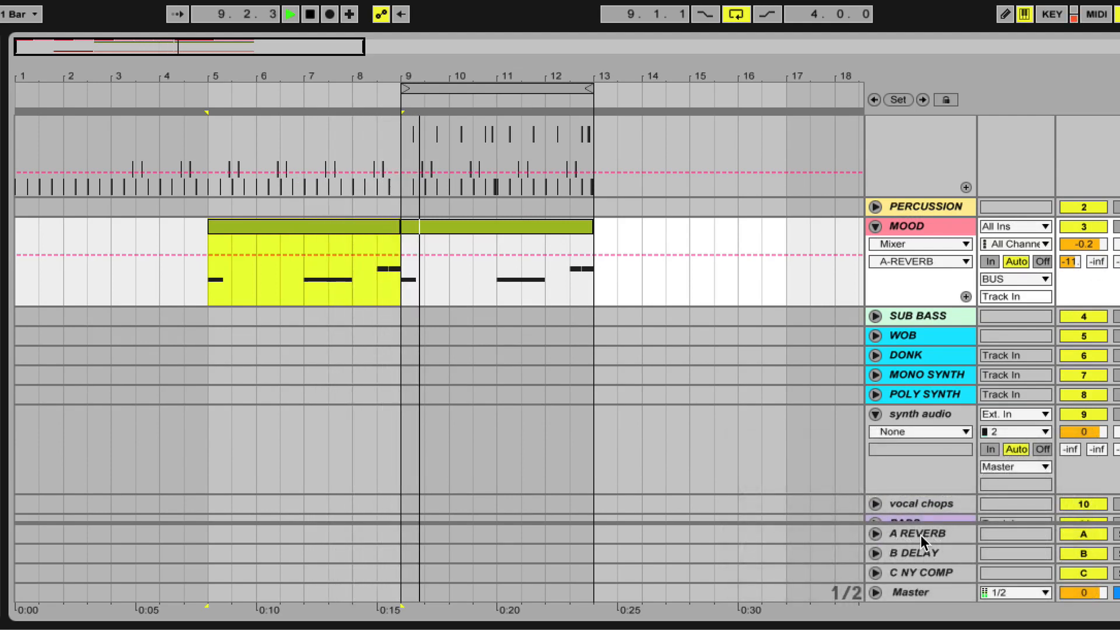
pyautogui.click(920, 534)
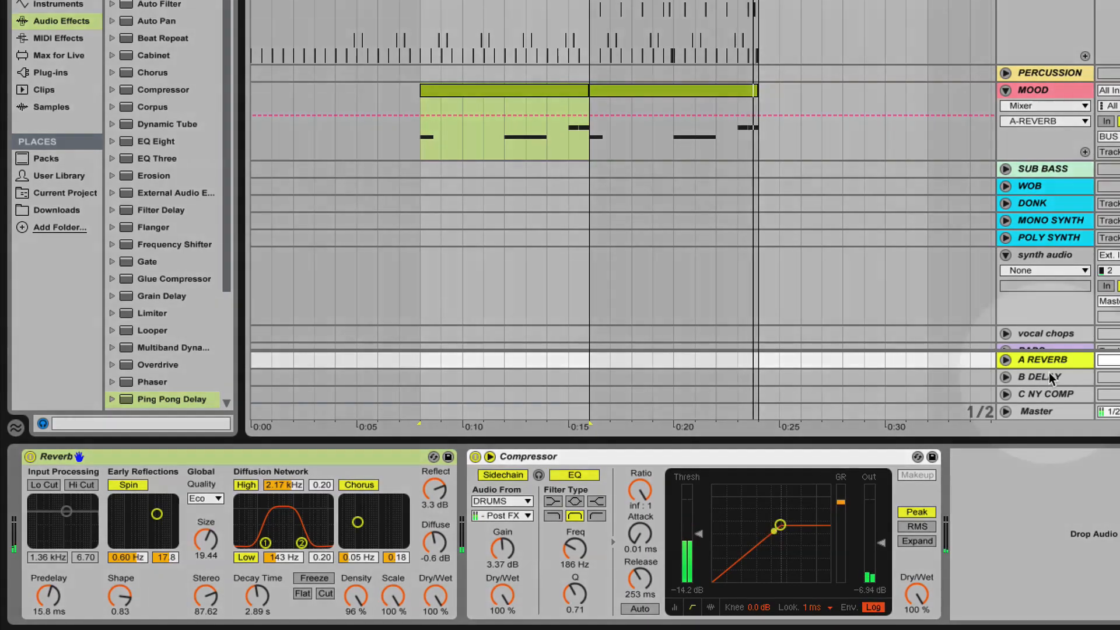
pyautogui.click(1049, 374)
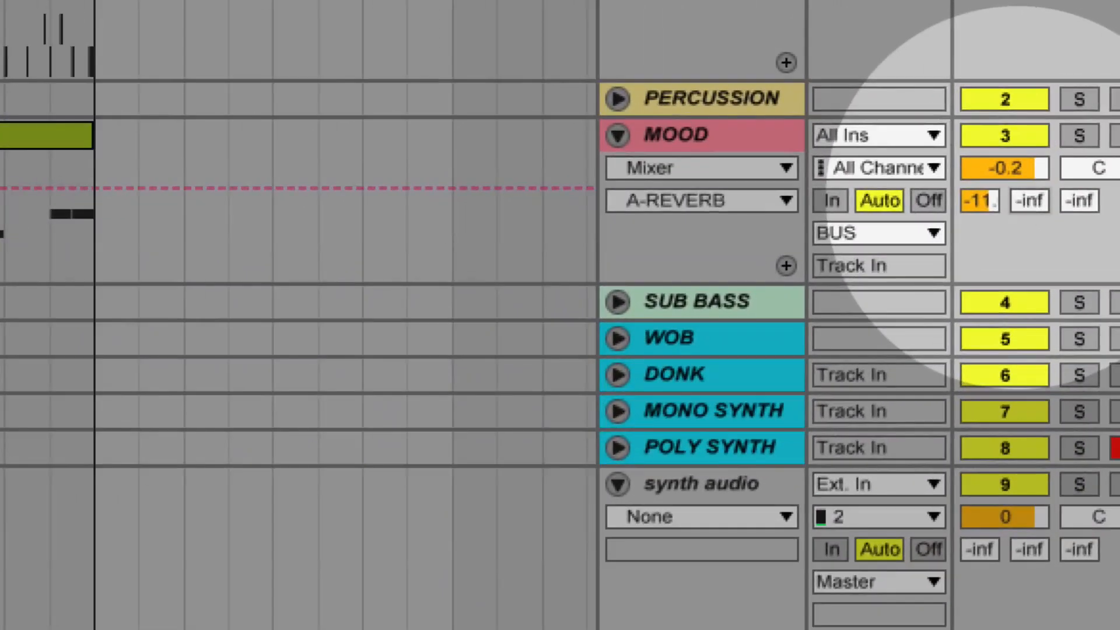
pyautogui.moveTo(1019, 198); pyautogui.dragTo(1019, 193)
pyautogui.moveTo(1022, 204); pyautogui.dragTo(1021, 207)
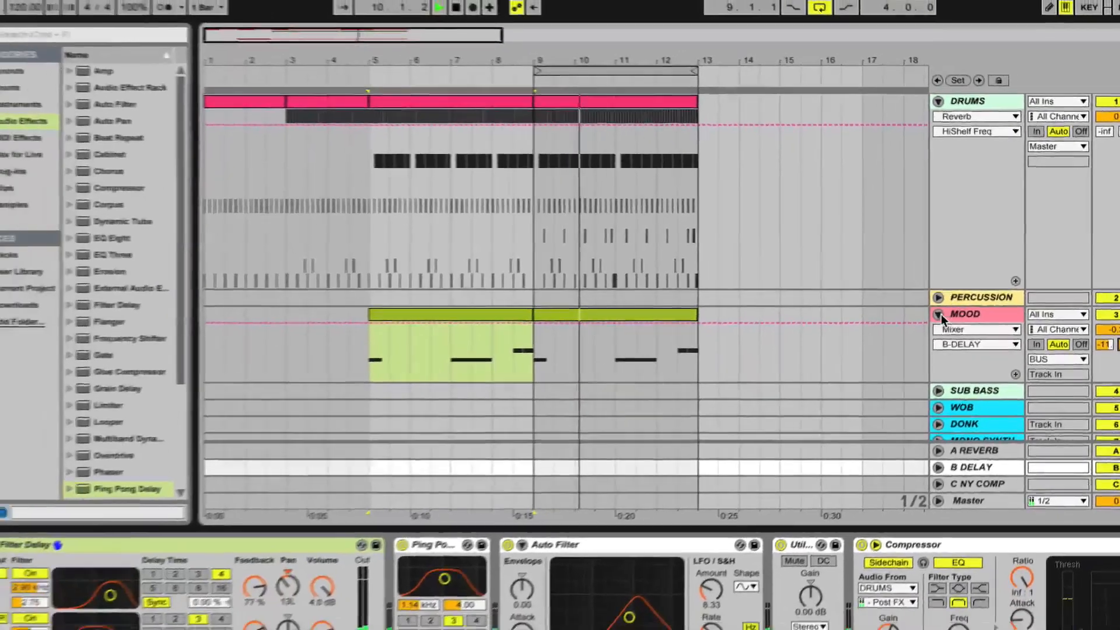
pyautogui.click(907, 323)
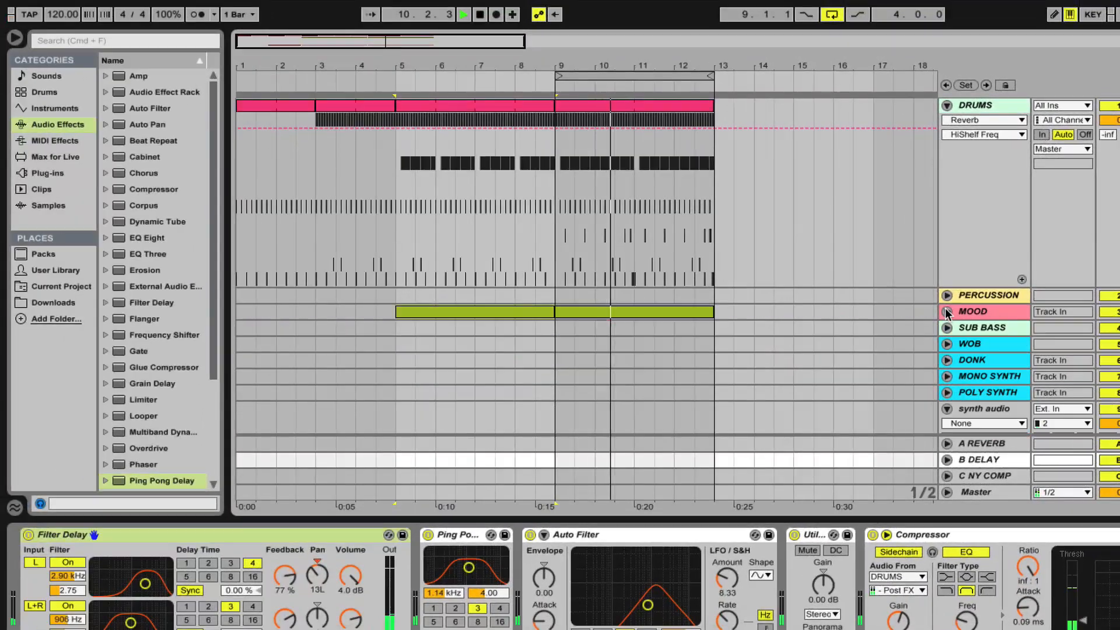
# - Duplicate bars 9 to 13 of the DRUMS and MOOD tracks three times, extending the arrangement to bar 25
pyautogui.scroll(-2, 926, 344)
pyautogui.scroll(-2, 961, 327)
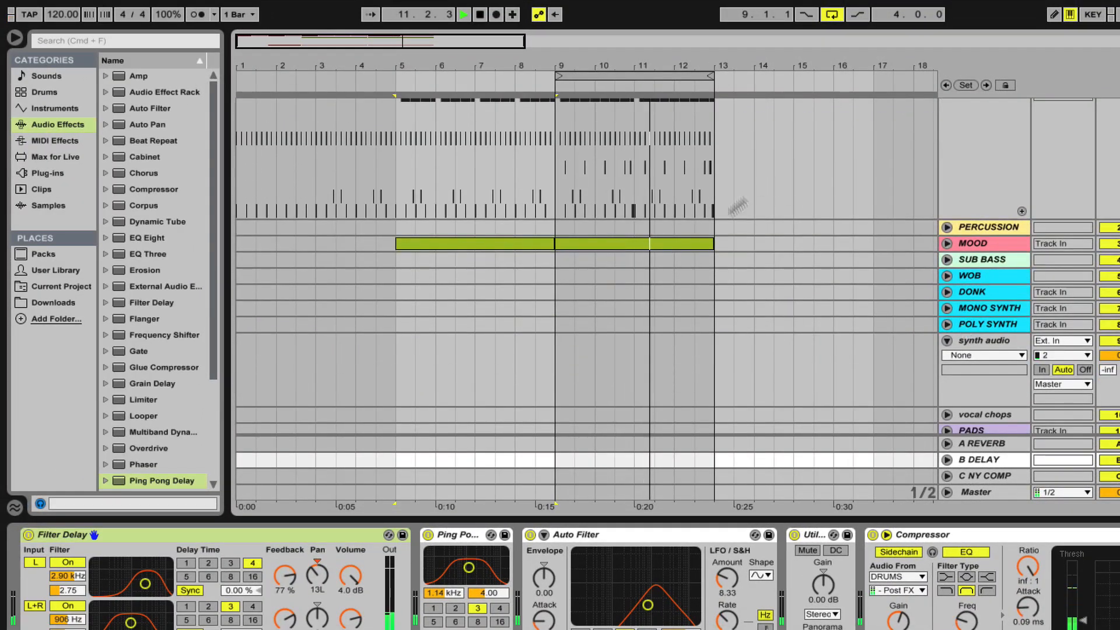
pyautogui.moveTo(596, 5); pyautogui.dragTo(556, 7)
pyautogui.press('super+d')
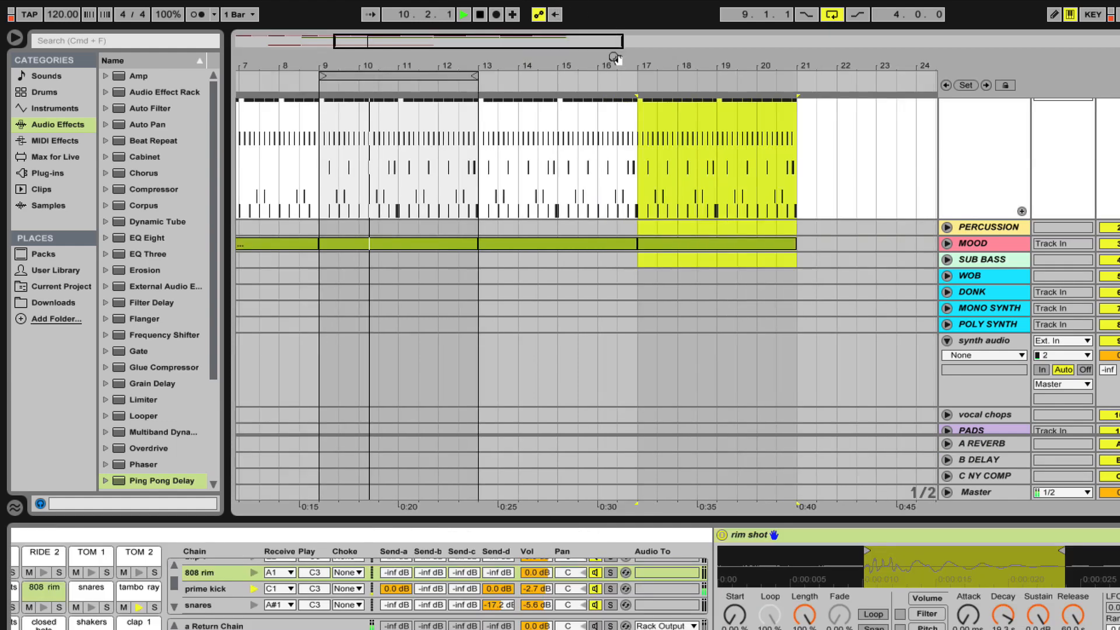
pyautogui.moveTo(569, 70); pyautogui.dragTo(472, 60)
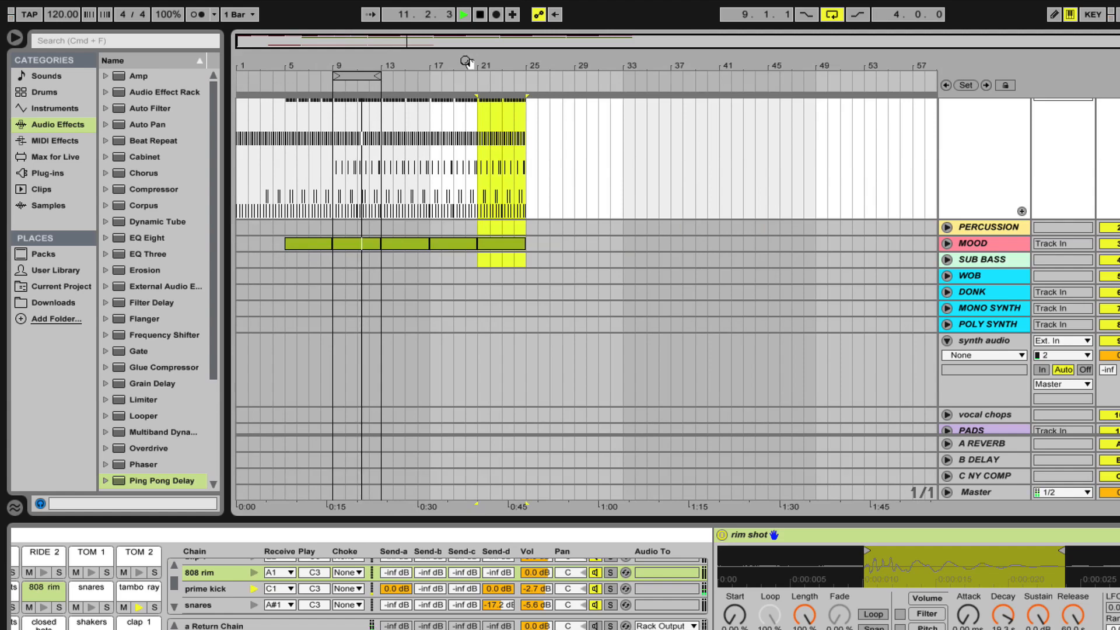
# - Audition the shuffle minimal, shuffle open hat, driving and drive breath clips of the DRUMS track in Session View
pyautogui.press('Tab')
pyautogui.hscroll(-1, 325, 142)
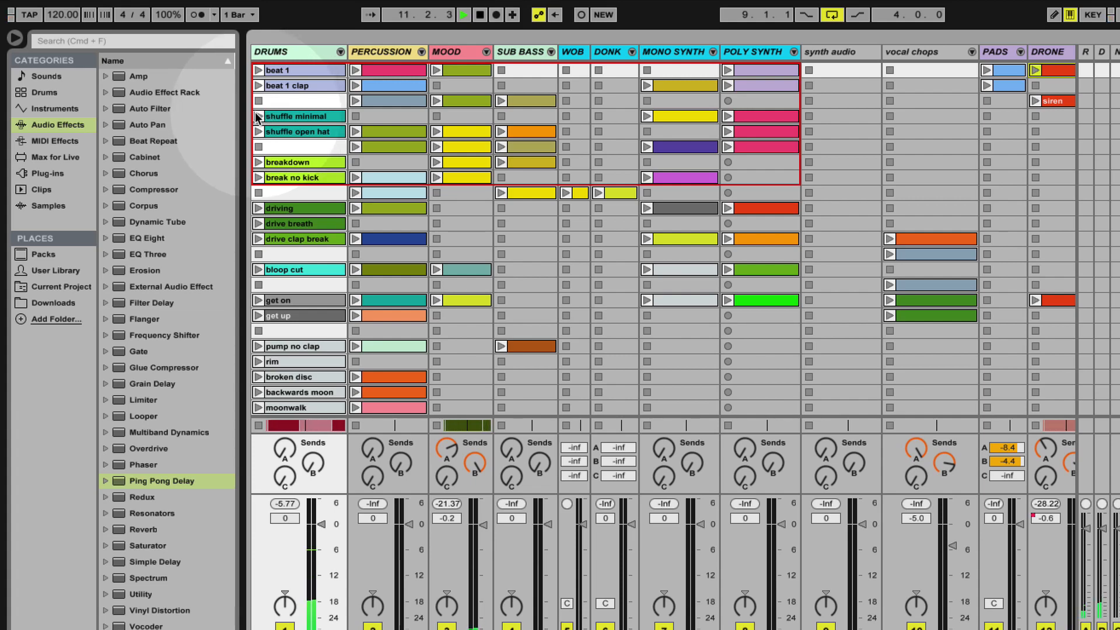
pyautogui.press('Tab')
pyautogui.press('Tab')
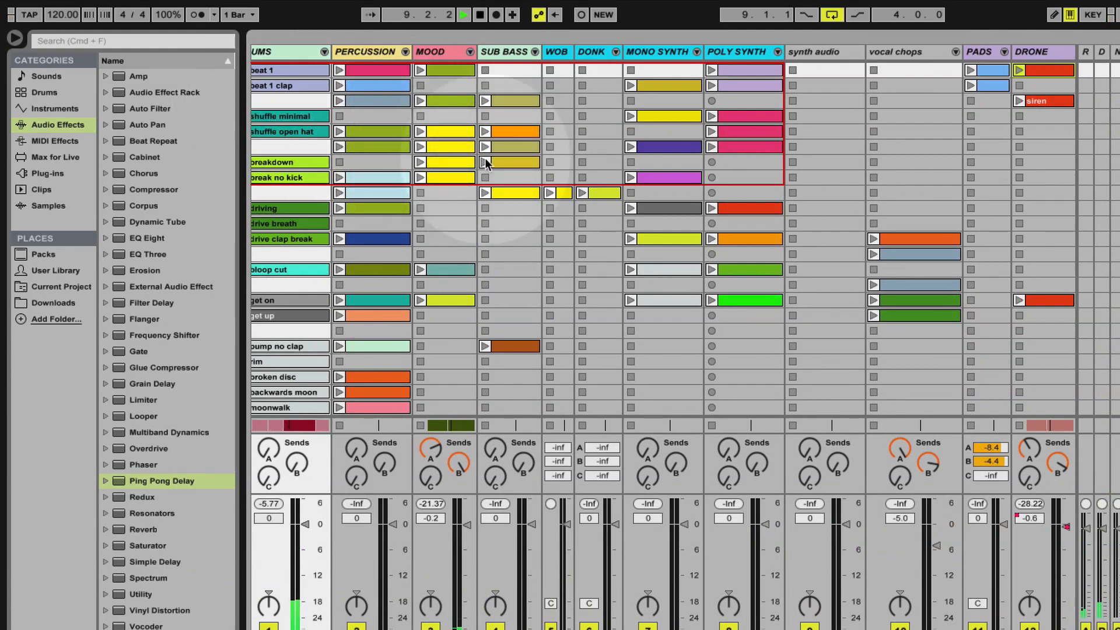
pyautogui.hscroll(-1, 485, 160)
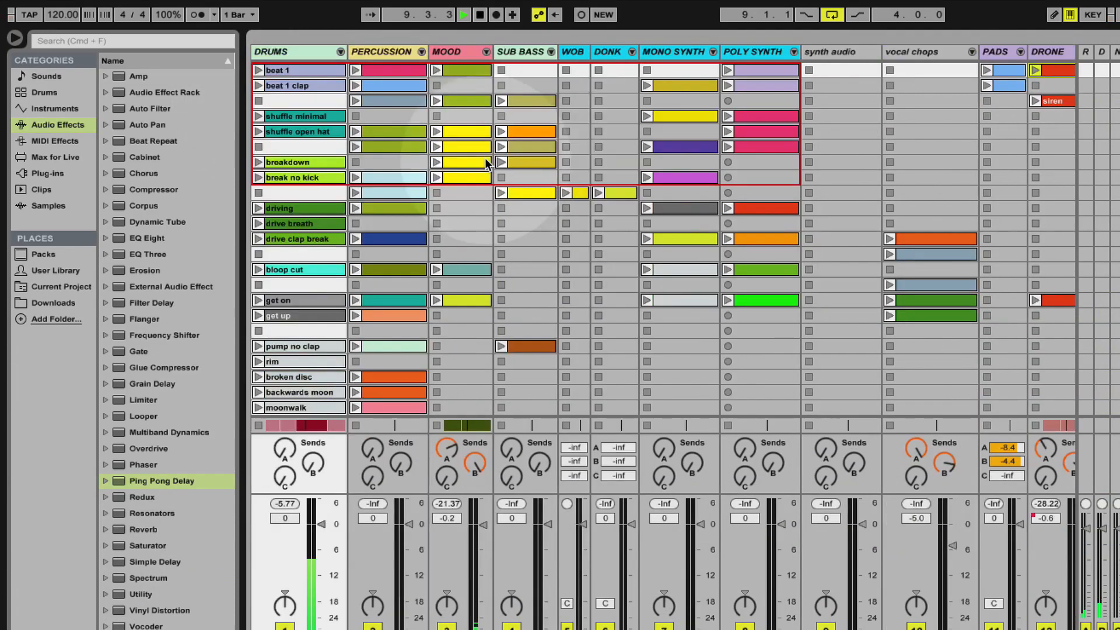
pyautogui.click(257, 116)
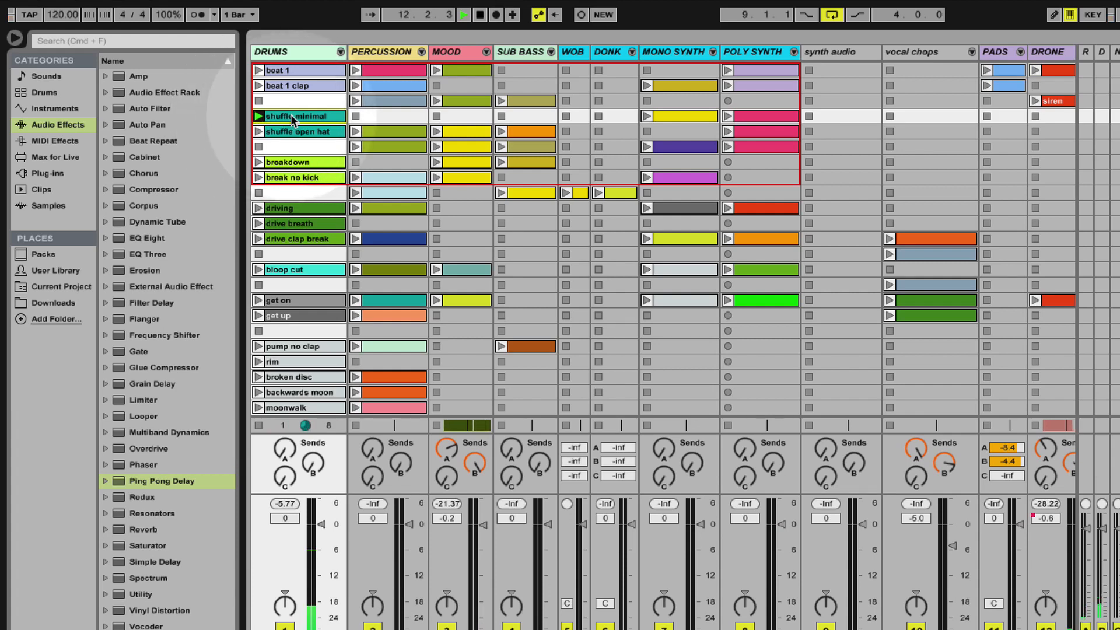
pyautogui.click(257, 132)
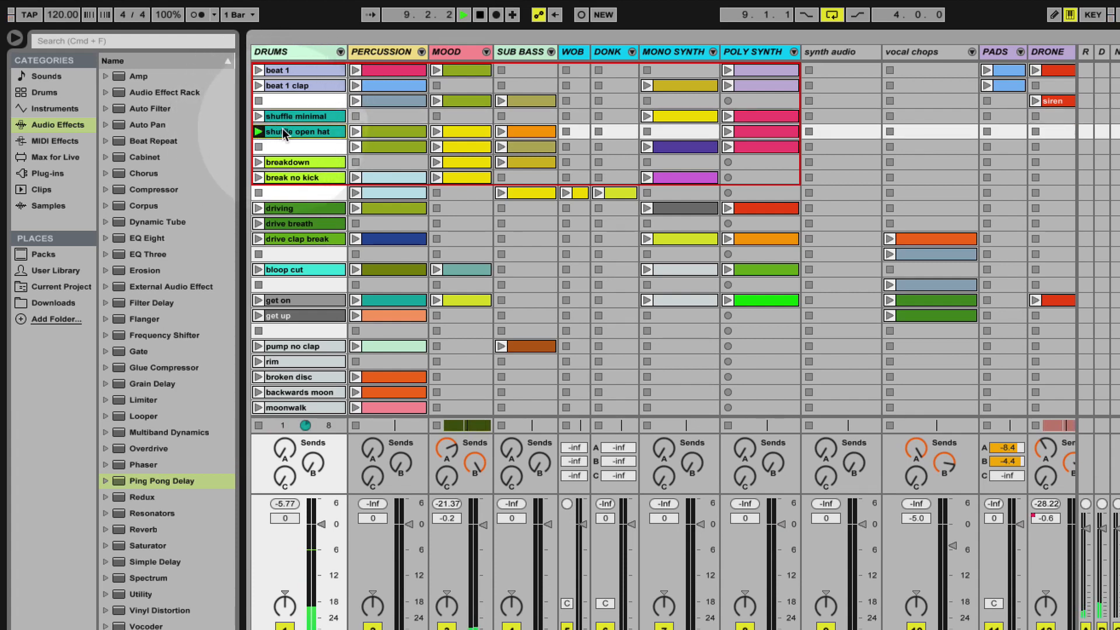
pyautogui.click(257, 209)
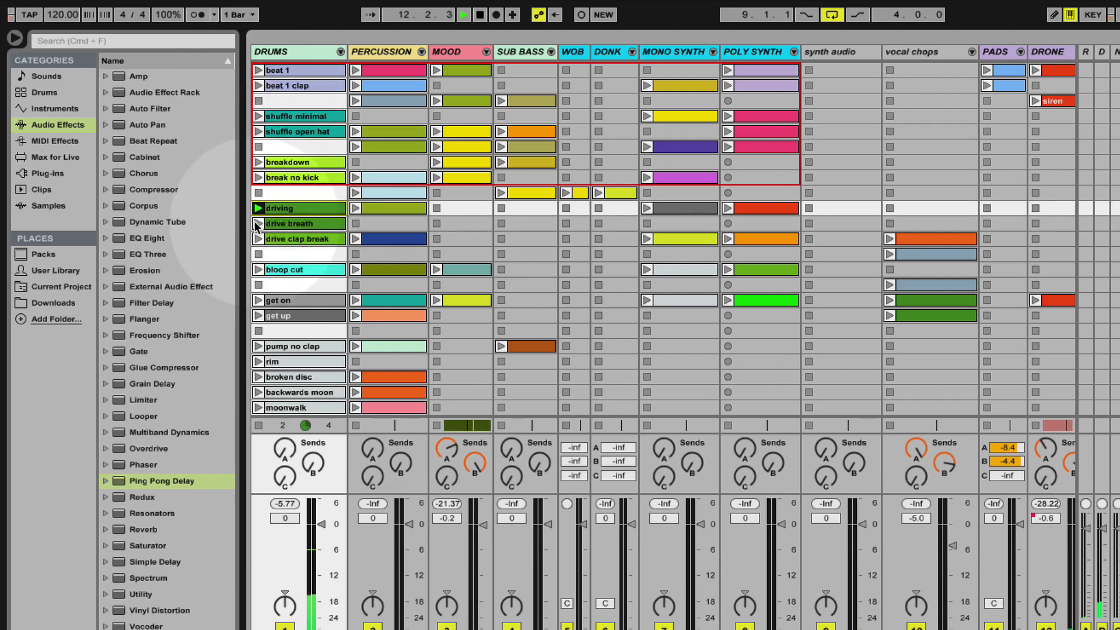
pyautogui.click(254, 222)
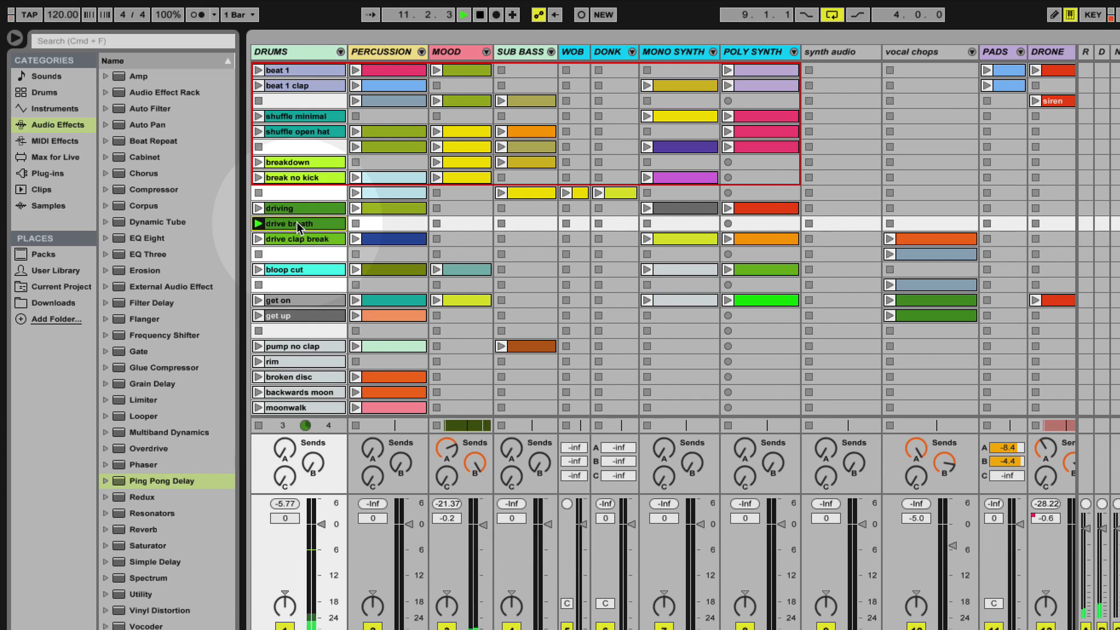
# - Extend the drive breath clip across bars 13 to 17 of the DRUMS arrangement, and turn off arrangement looping and playback
pyautogui.press('Tab')
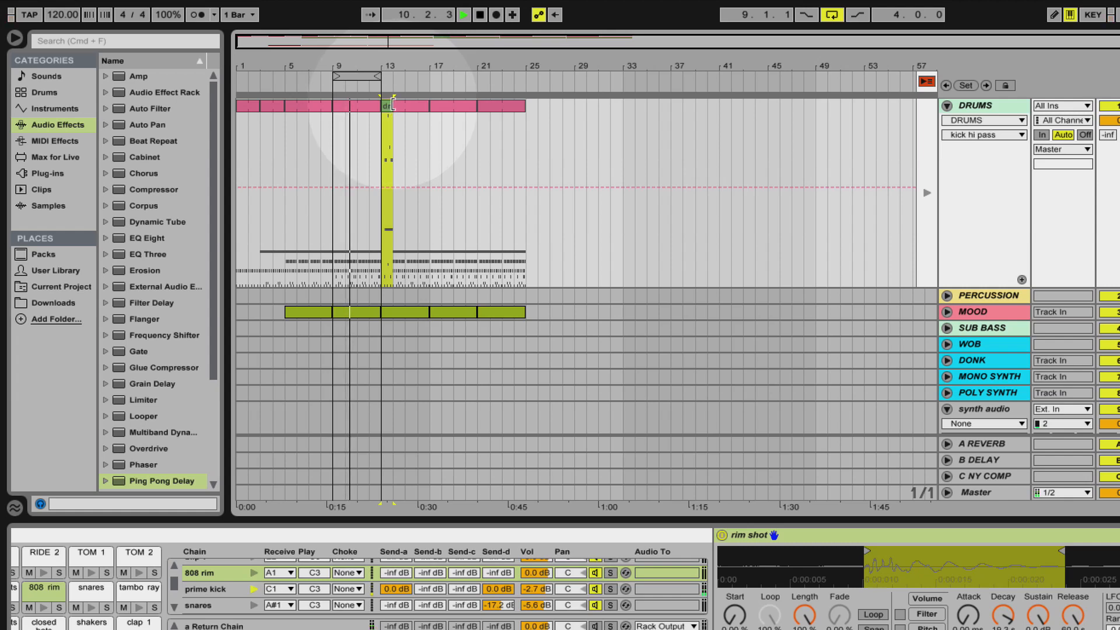
pyautogui.moveTo(391, 104); pyautogui.dragTo(429, 138)
pyautogui.click(831, 15)
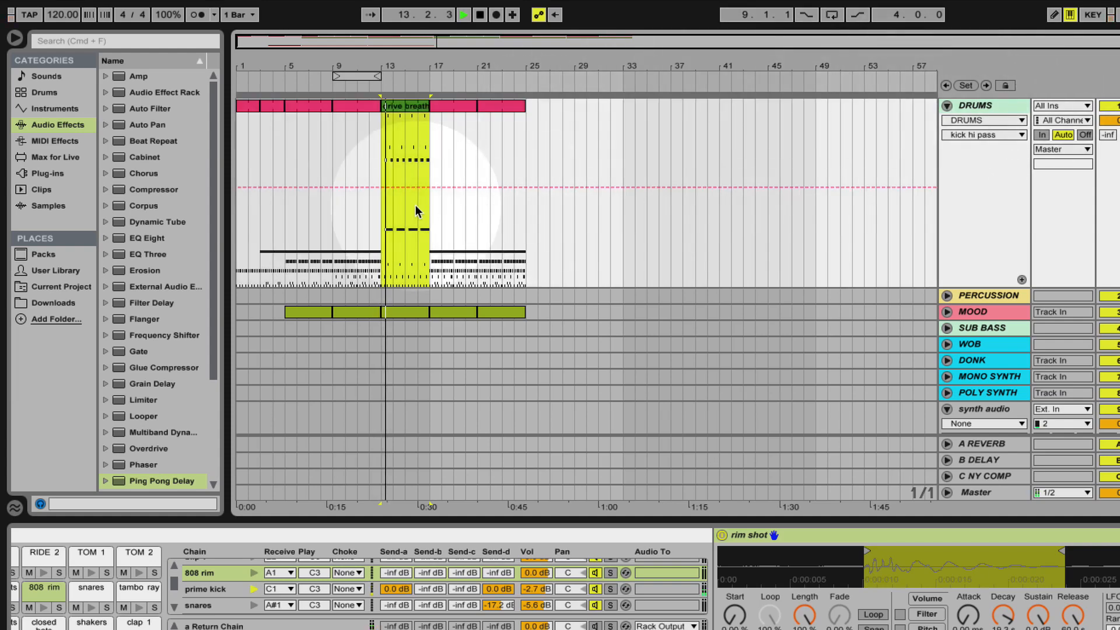
pyautogui.click(284, 139)
pyautogui.press('space')
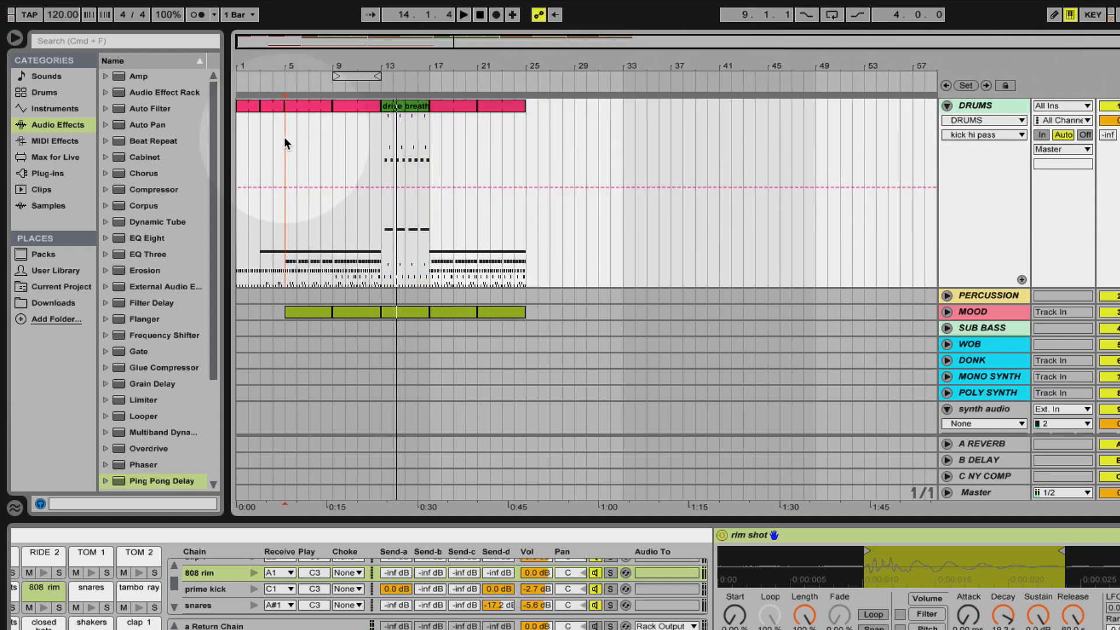
# - Bring the first SUB BASS clip from Session View into the arrangement at bar 3, and extend it to bar 13
pyautogui.press('Tab')
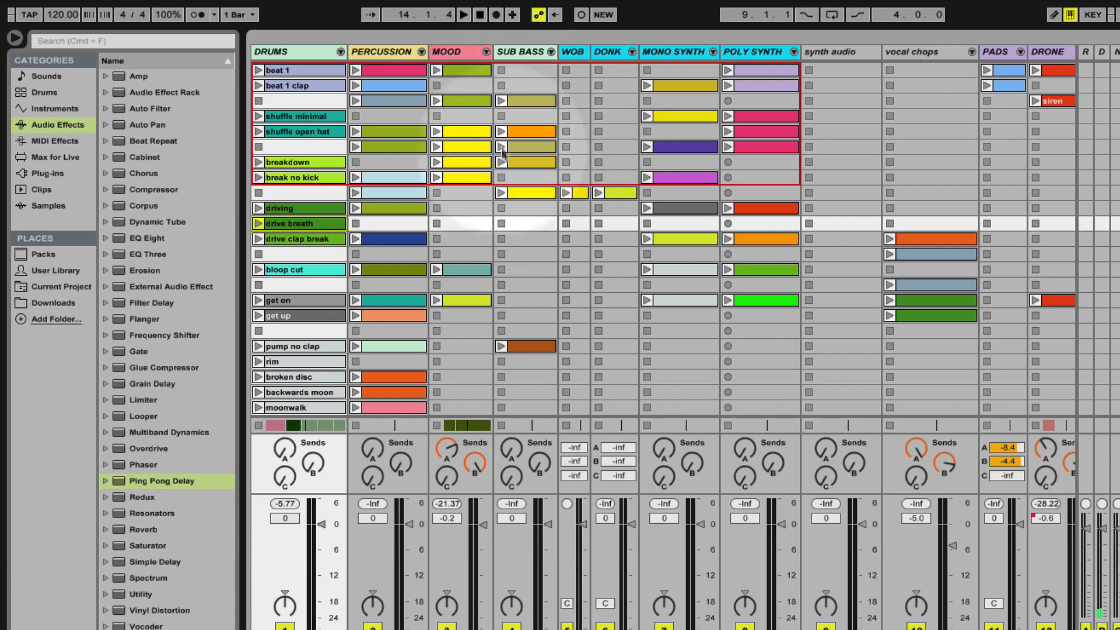
pyautogui.click(519, 99)
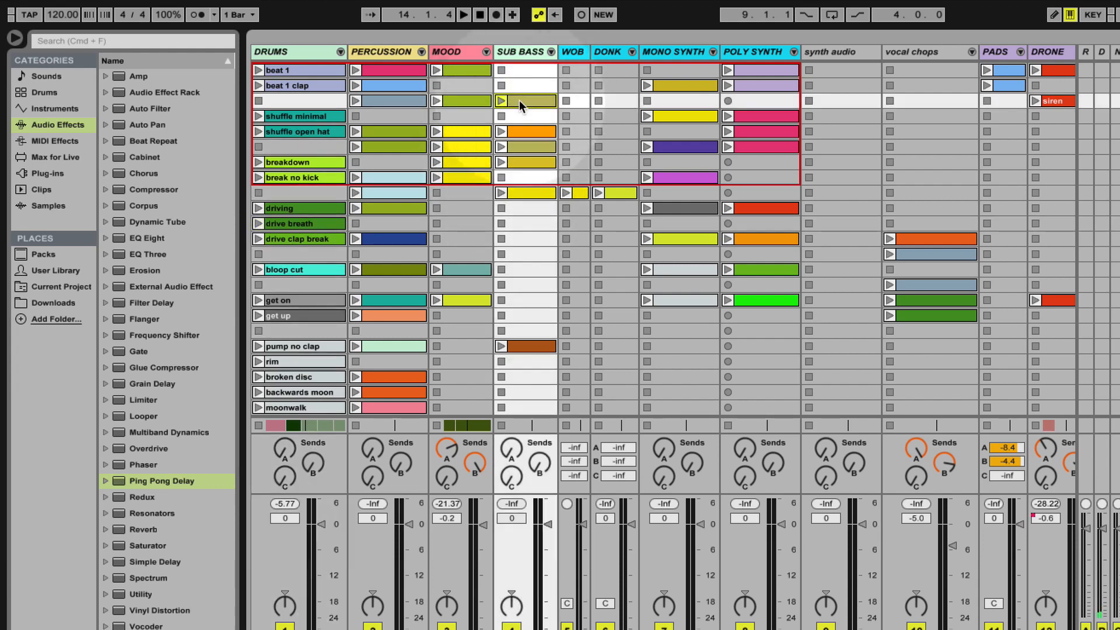
pyautogui.press('Tab')
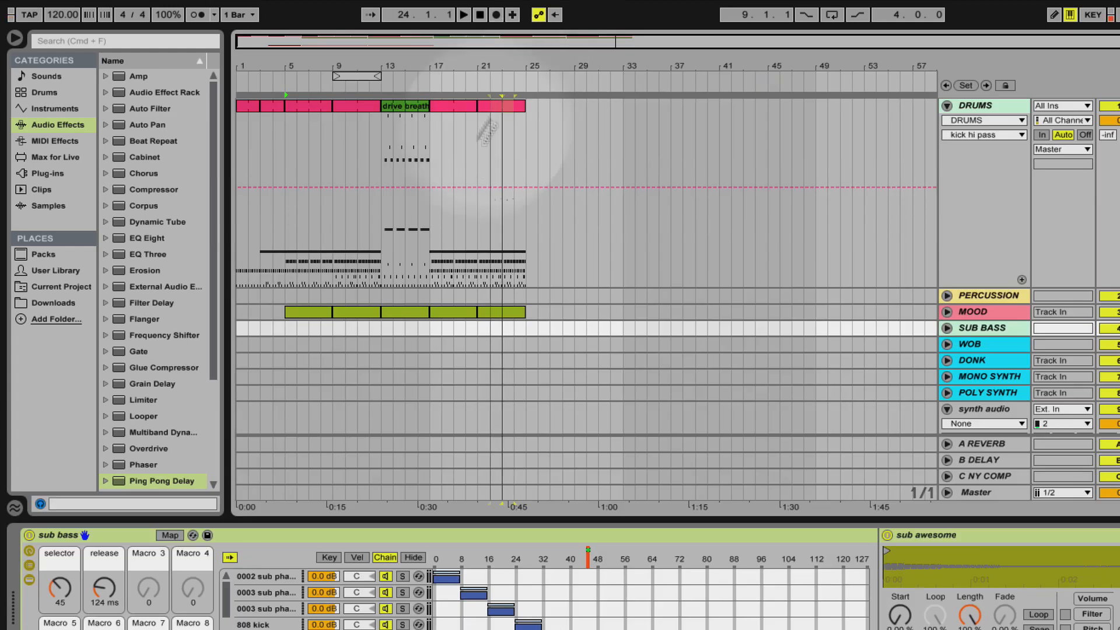
pyautogui.click(418, 270)
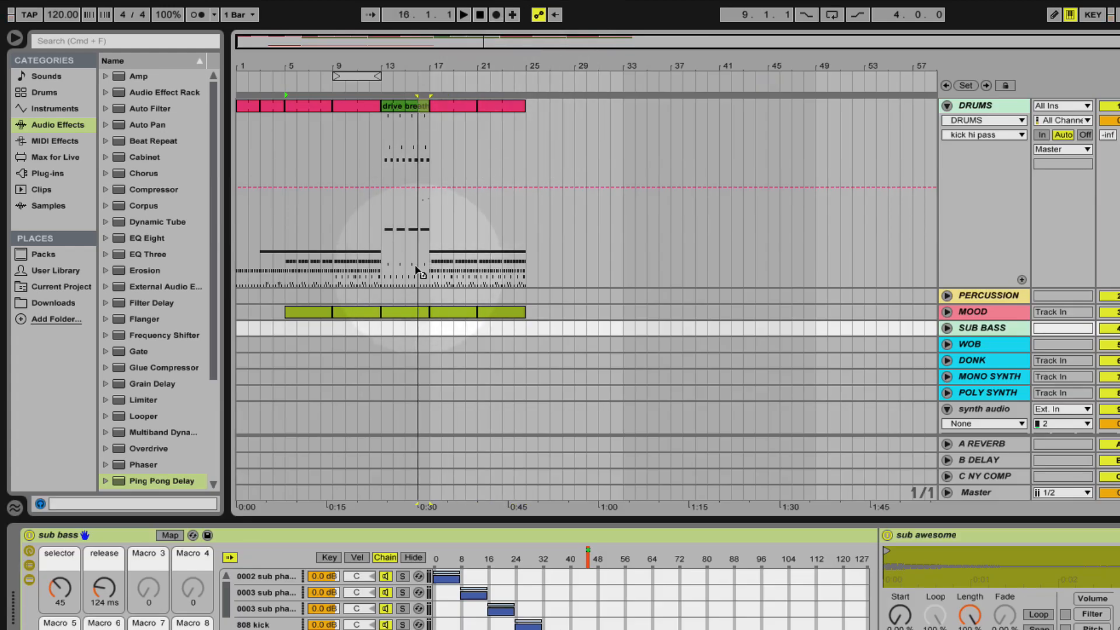
pyautogui.click(271, 328)
pyautogui.moveTo(268, 327); pyautogui.dragTo(381, 327)
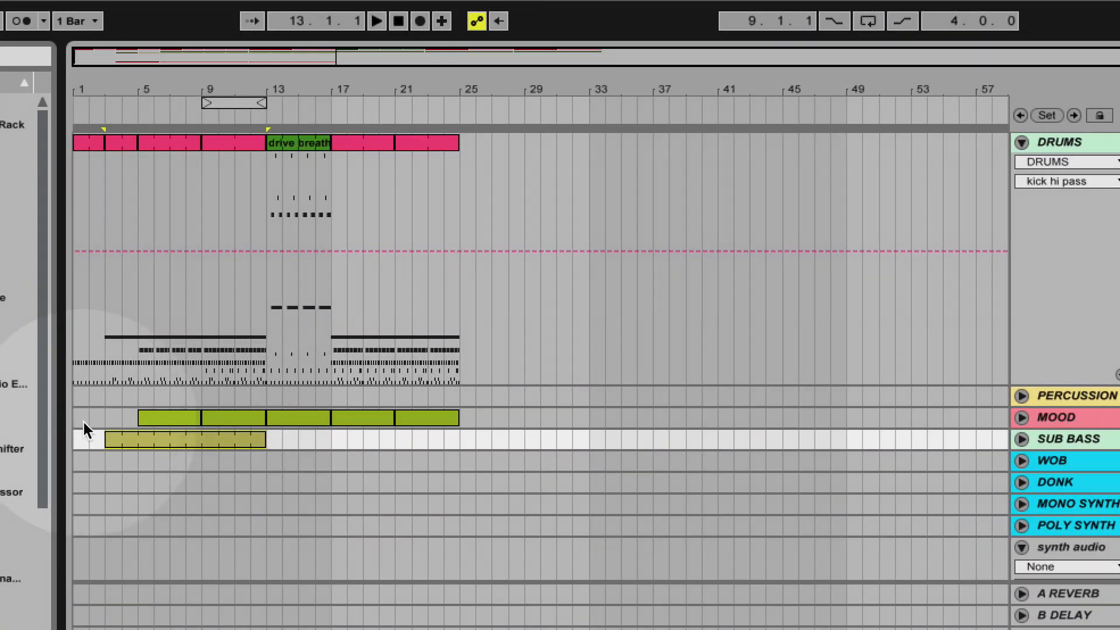
# - Play the arrangement from bar 1, and show the SUB BASS and DRUMS tracks' devices while listening
pyautogui.click(76, 419)
pyautogui.press('space')
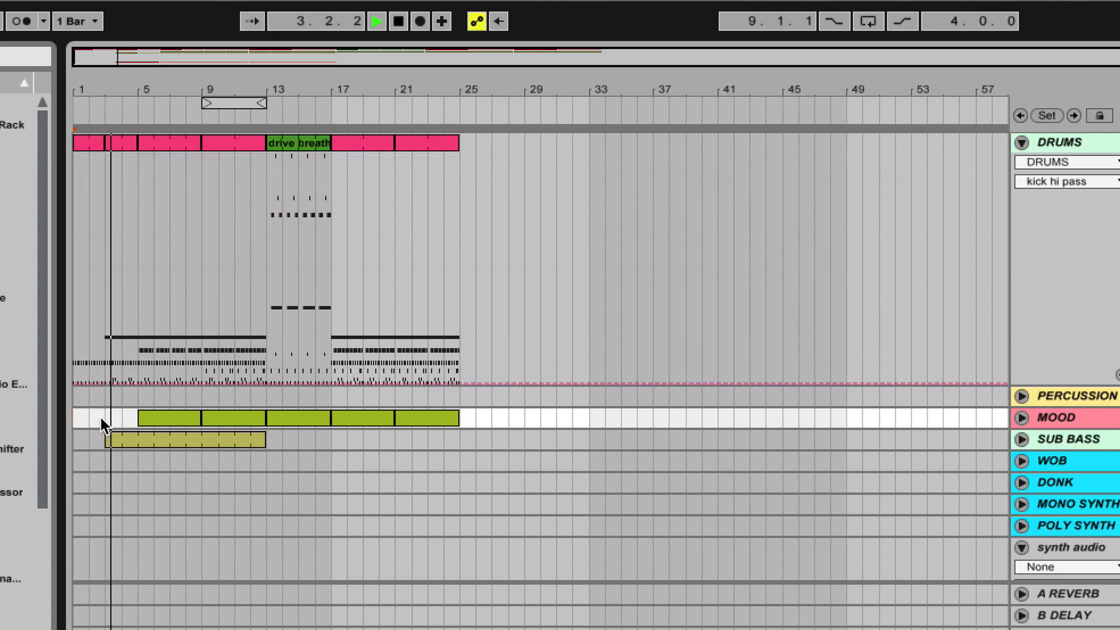
pyautogui.click(1061, 441)
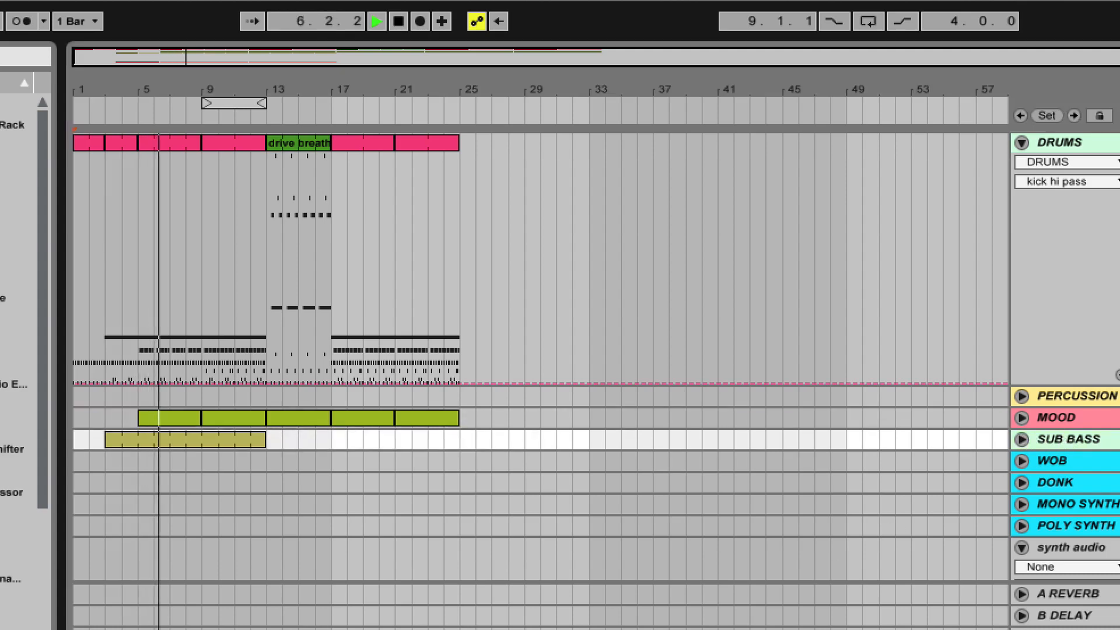
pyautogui.click(1059, 145)
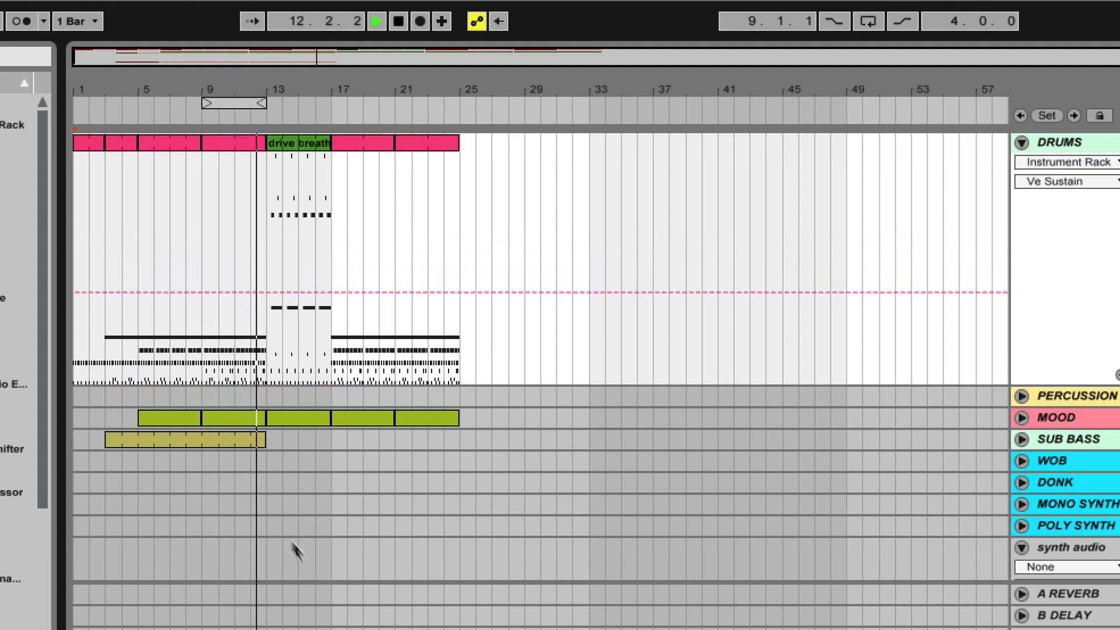
# - Extend the SUB BASS clip to bar 25 and the drive breath clip on the DRUMS track to bar 21
pyautogui.click(291, 439)
pyautogui.moveTo(291, 439); pyautogui.dragTo(460, 438)
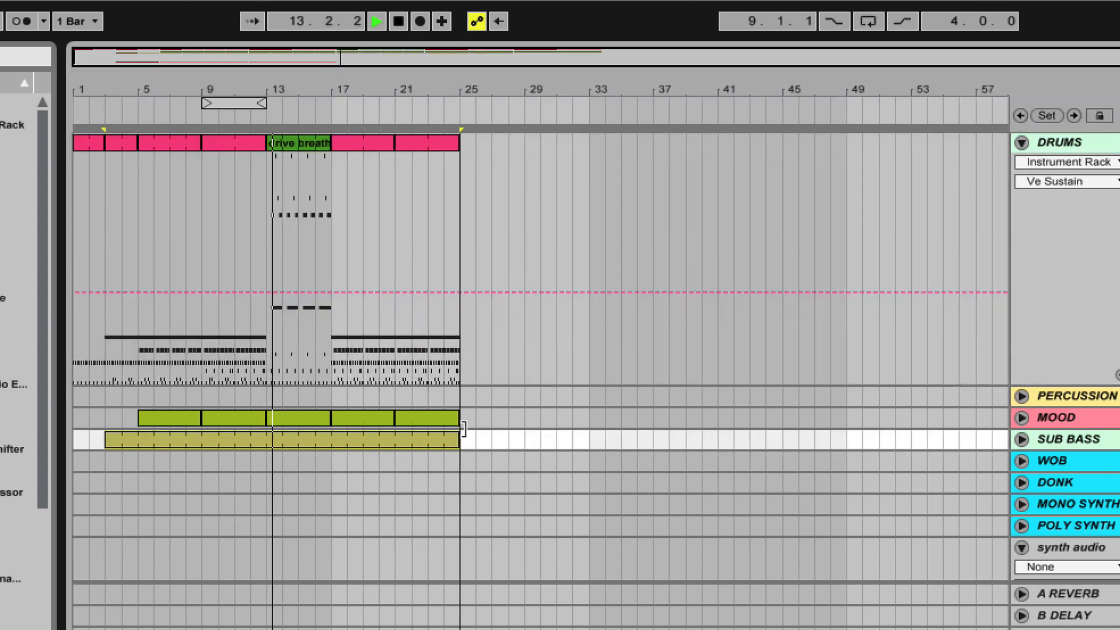
pyautogui.press('Tab')
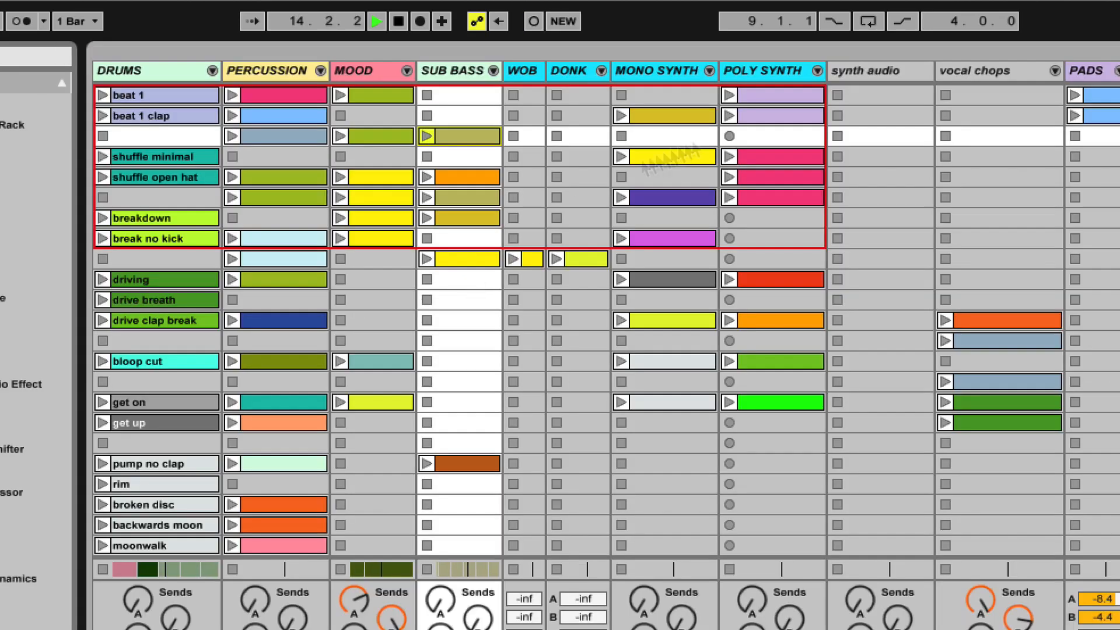
pyautogui.press('Tab')
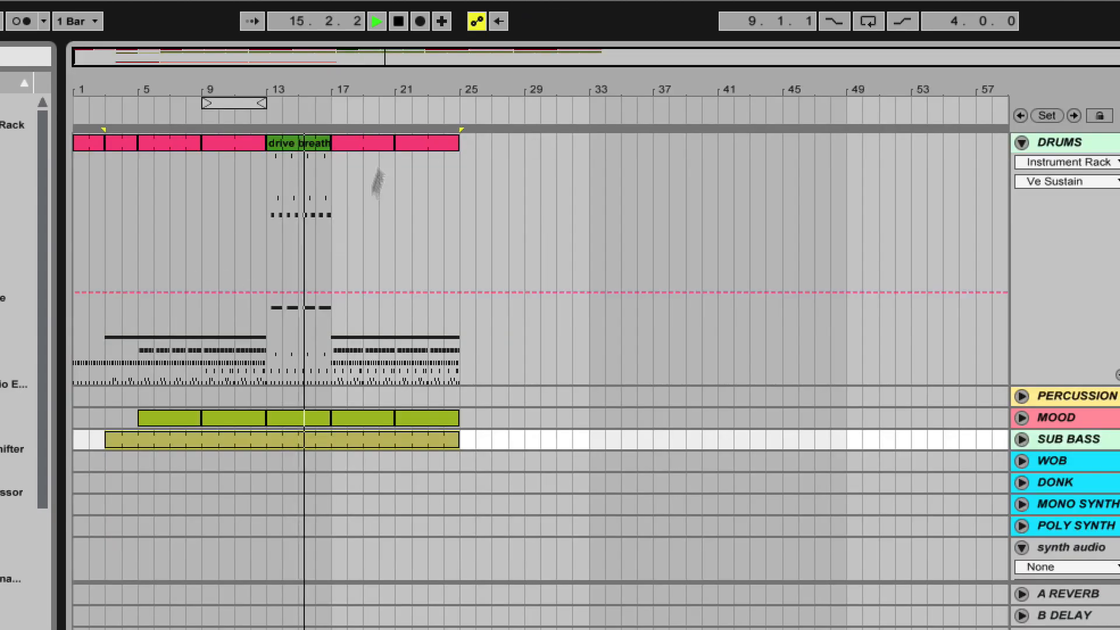
pyautogui.moveTo(325, 141); pyautogui.dragTo(390, 143)
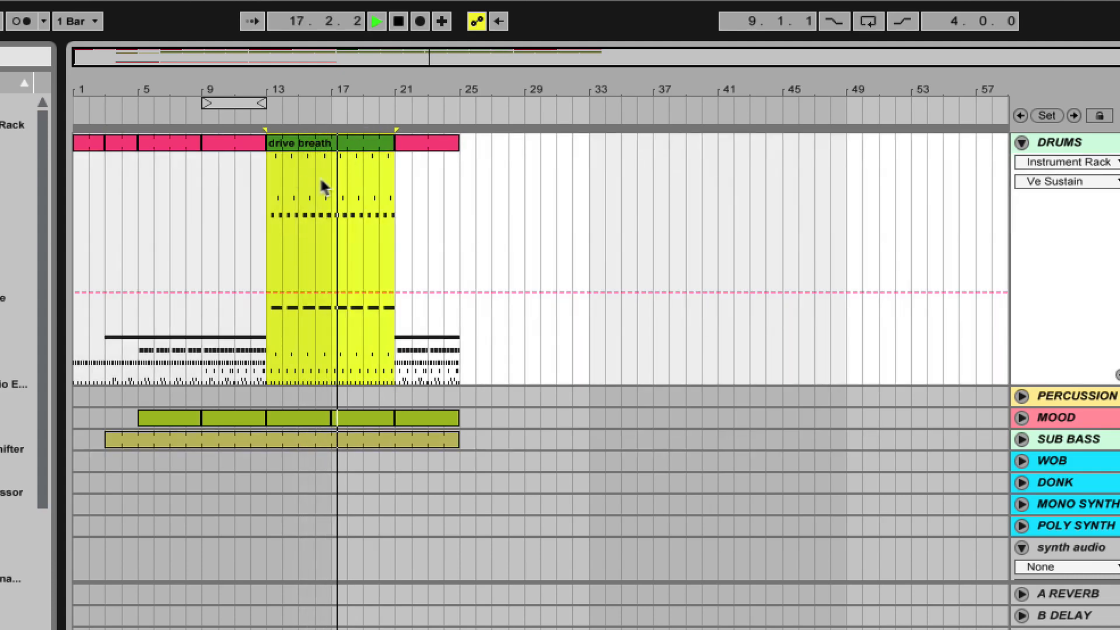
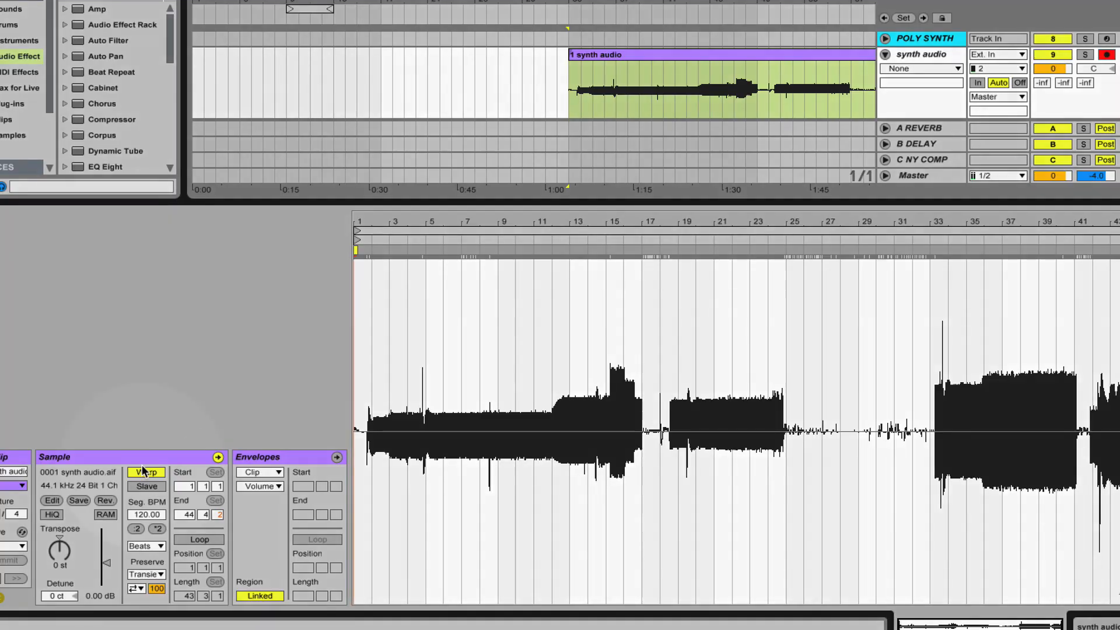
# - Turn off Warp for the synth audio clip, and move its start marker to about 7.731 seconds in the recording
pyautogui.click(144, 470)
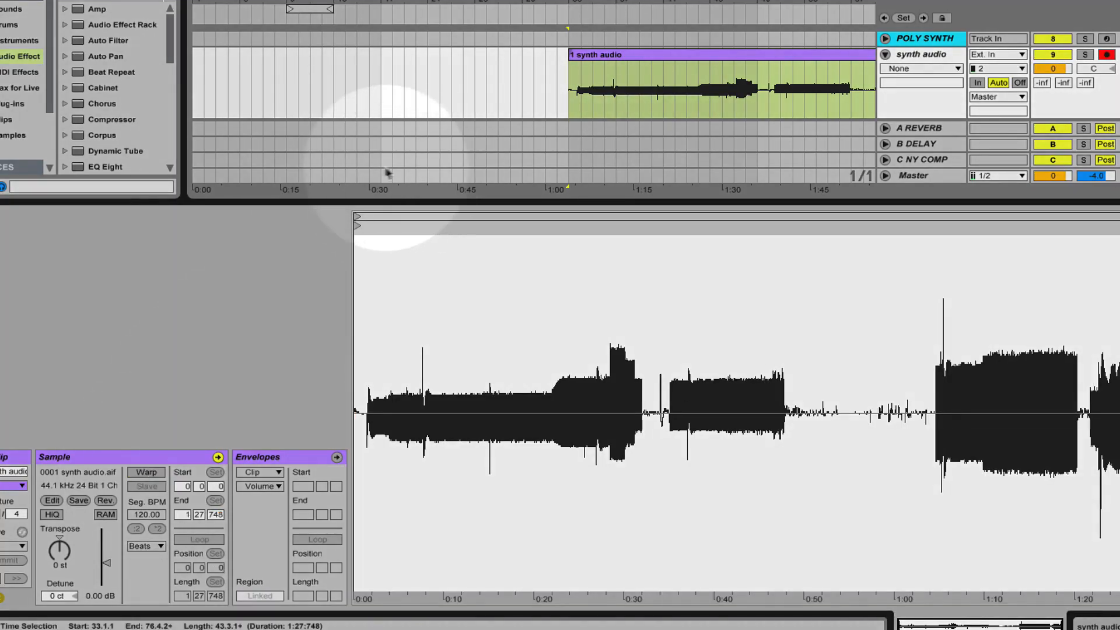
pyautogui.moveTo(358, 235)
pyautogui.mouseDown()
pyautogui.moveTo(354, 253)
pyautogui.moveTo(707, 230)
pyautogui.moveTo(690, 233)
pyautogui.mouseUp()
pyautogui.press('space')
pyautogui.moveTo(721, 286)
pyautogui.mouseDown()
pyautogui.moveTo(440, 280)
pyautogui.moveTo(430, 268)
pyautogui.moveTo(484, 310)
pyautogui.moveTo(577, 305)
pyautogui.mouseUp()
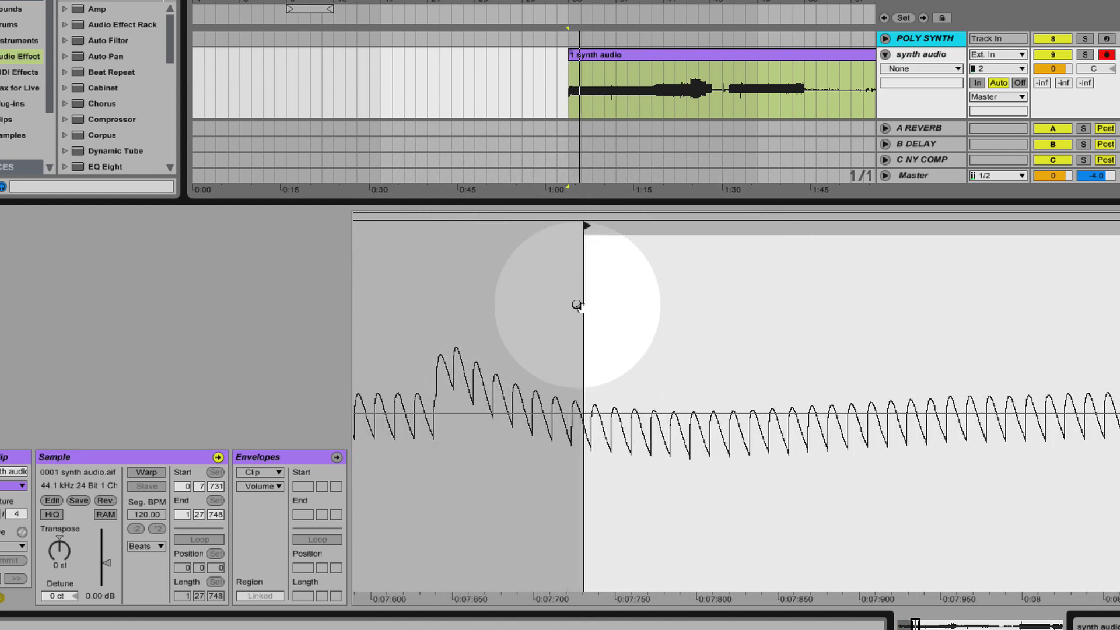
# - Set the synth audio clip's start to 7.675 seconds, and split the clip at bar 35 in the arrangement
pyautogui.moveTo(585, 225)
pyautogui.mouseDown()
pyautogui.moveTo(453, 233)
pyautogui.moveTo(494, 237)
pyautogui.mouseUp()
pyautogui.press('space')
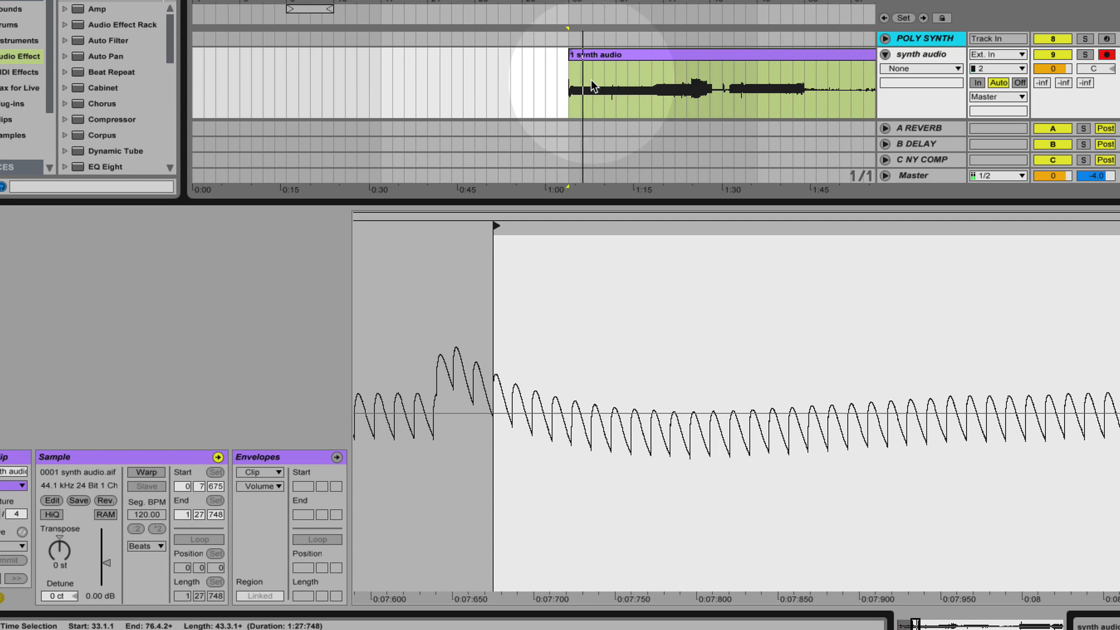
pyautogui.click(593, 79)
pyautogui.hotkey('ctrl', 'e')
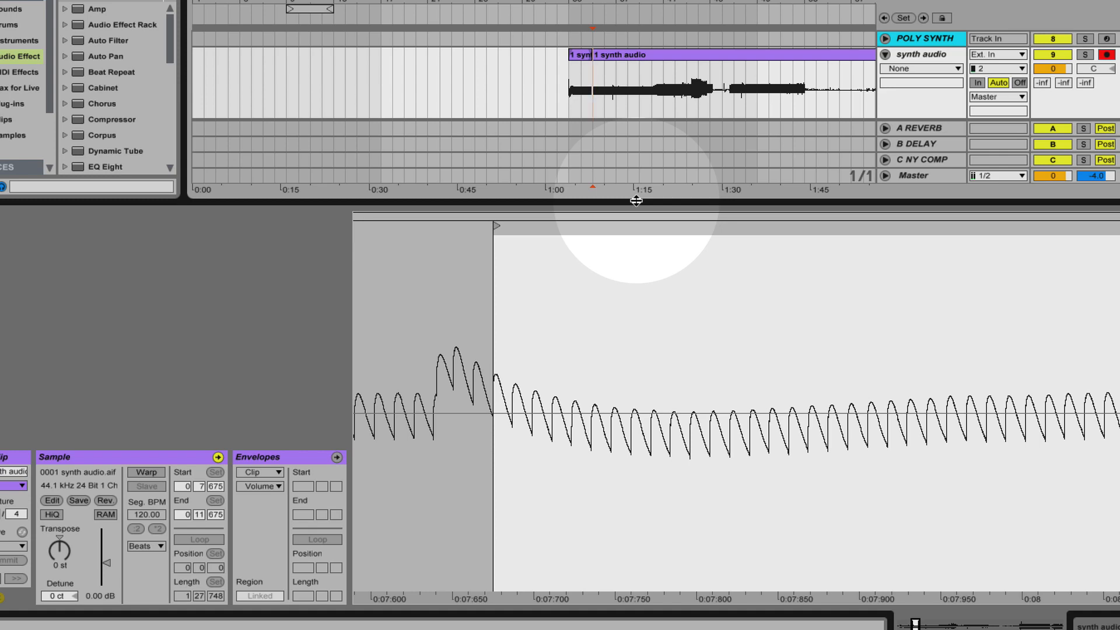
# - Add the short synth audio clip at bars 33 to 35 as a new chain in the POLY SYNTH track's instrument rack
pyautogui.click(636, 201)
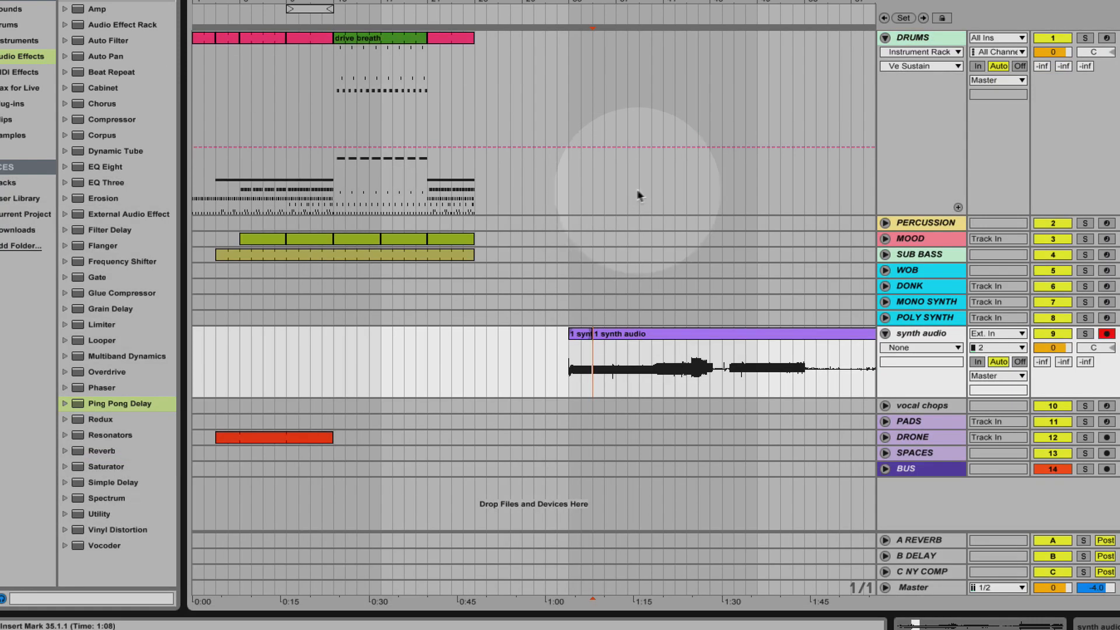
pyautogui.click(928, 318)
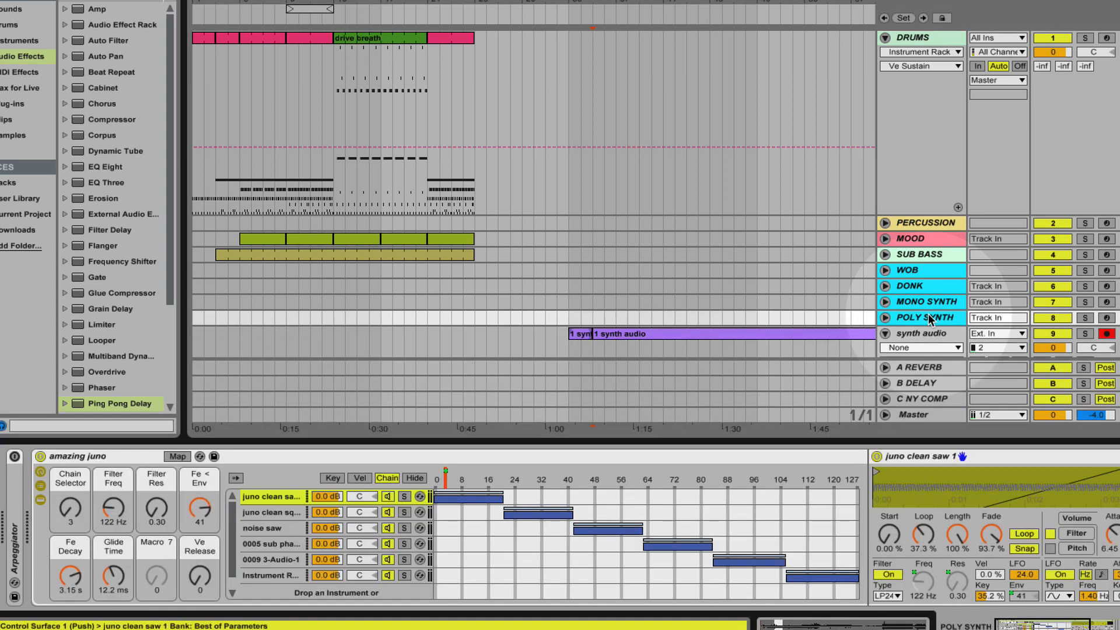
pyautogui.scroll(-3, 283, 576)
pyautogui.scroll(3, 277, 550)
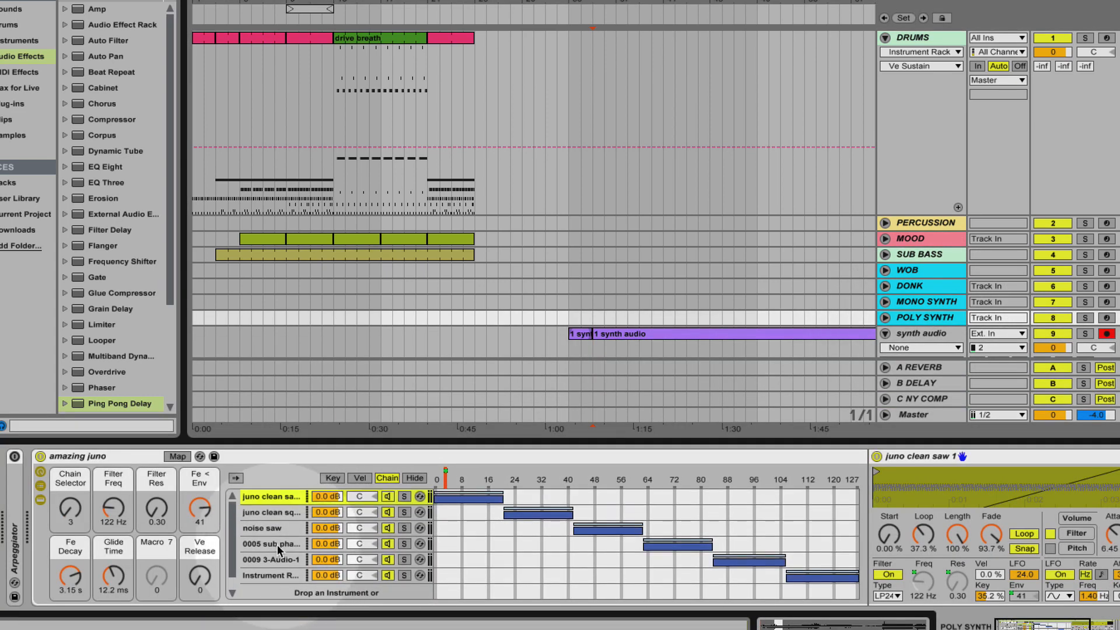
pyautogui.scroll(-1, 278, 550)
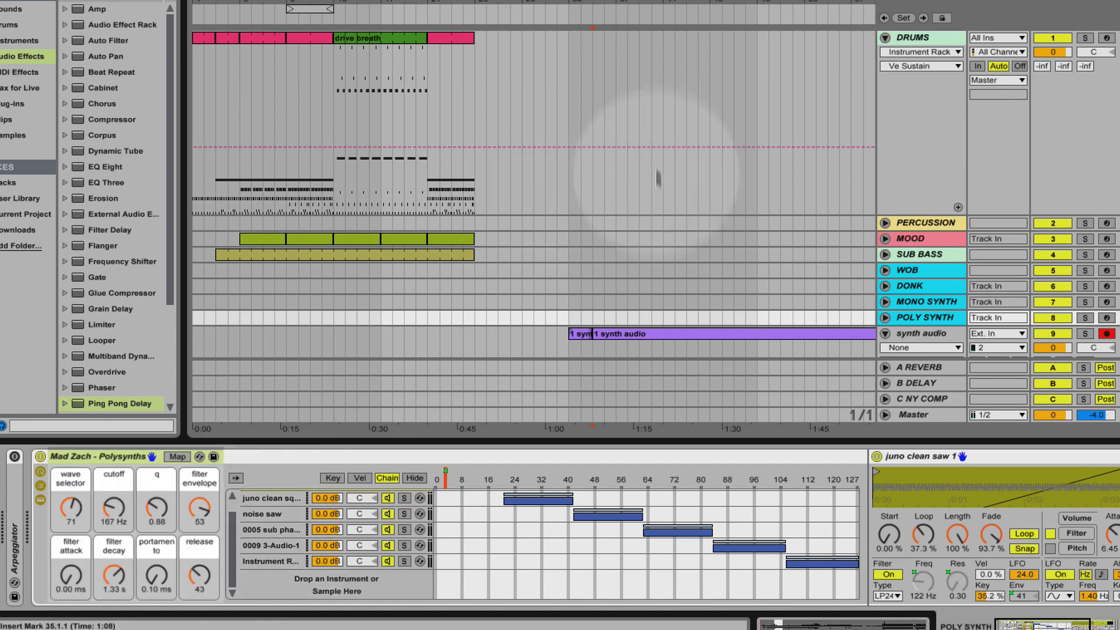
pyautogui.scroll(-3, 606, 258)
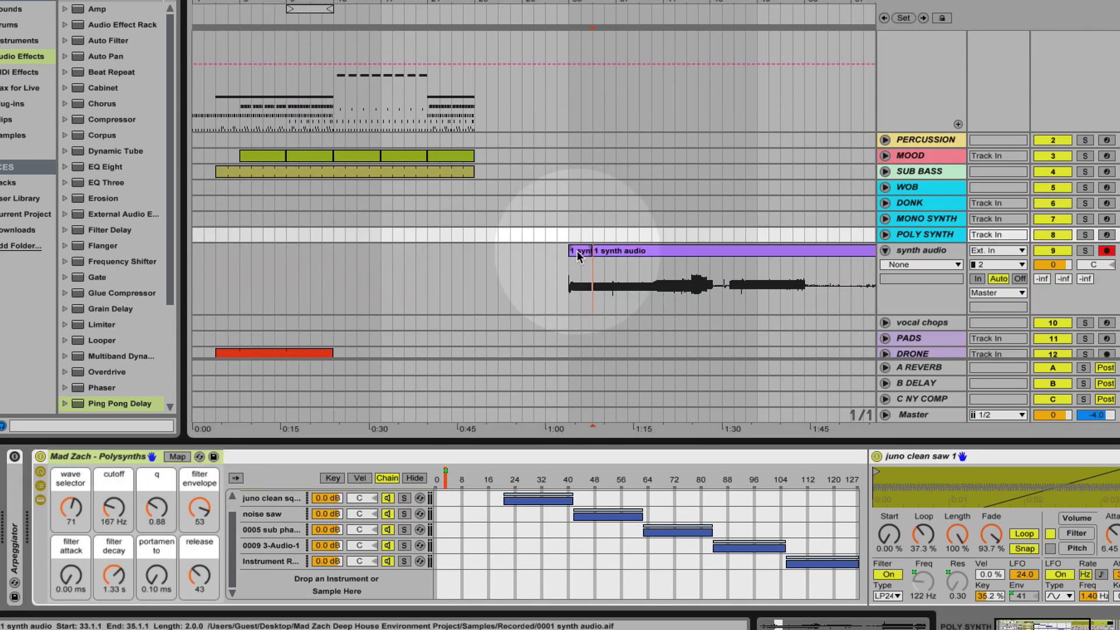
pyautogui.click(580, 257)
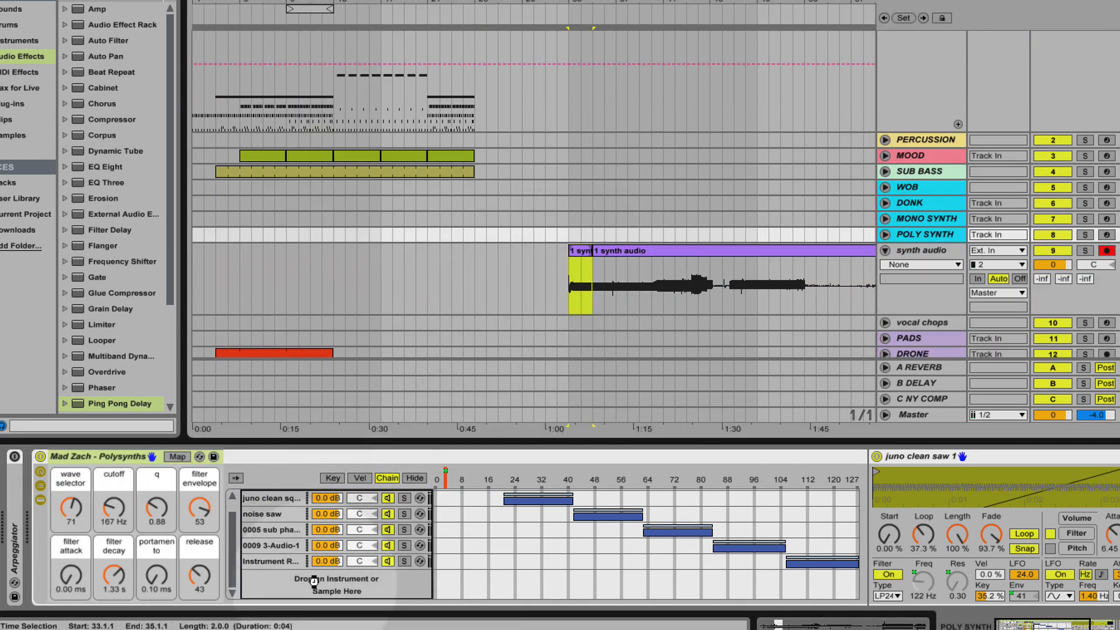
pyautogui.moveTo(313, 579); pyautogui.dragTo(313, 580)
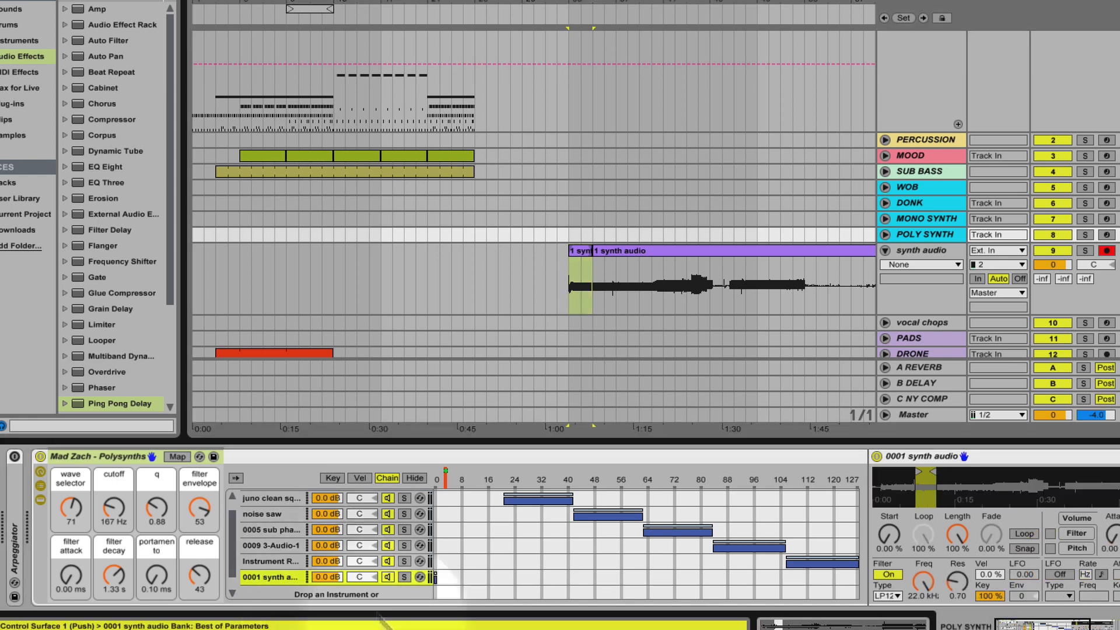
# - Distribute the rack's chain ranges equally, and reorder the 0001 synth audio chain, leaving it last in the chain list
pyautogui.rightClick(460, 542)
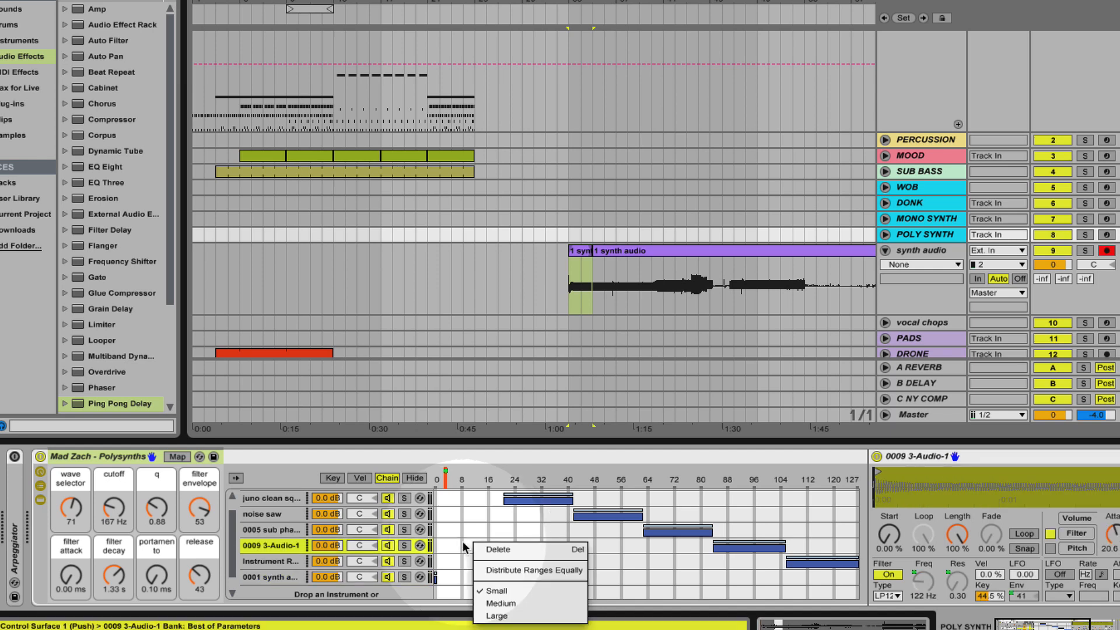
pyautogui.click(505, 569)
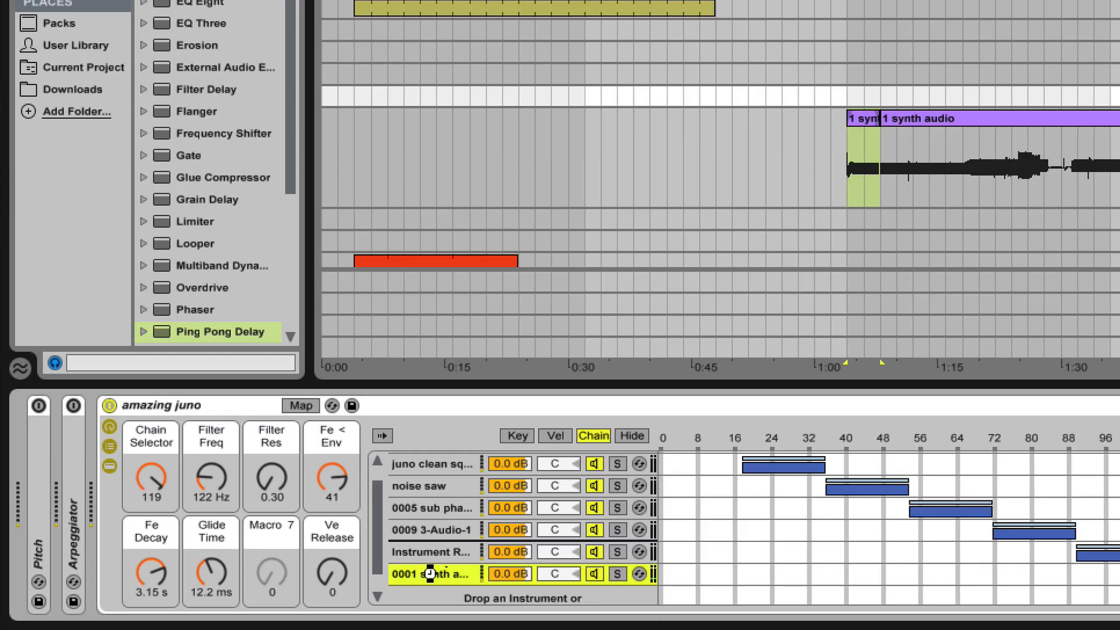
pyautogui.moveTo(431, 571); pyautogui.dragTo(431, 573)
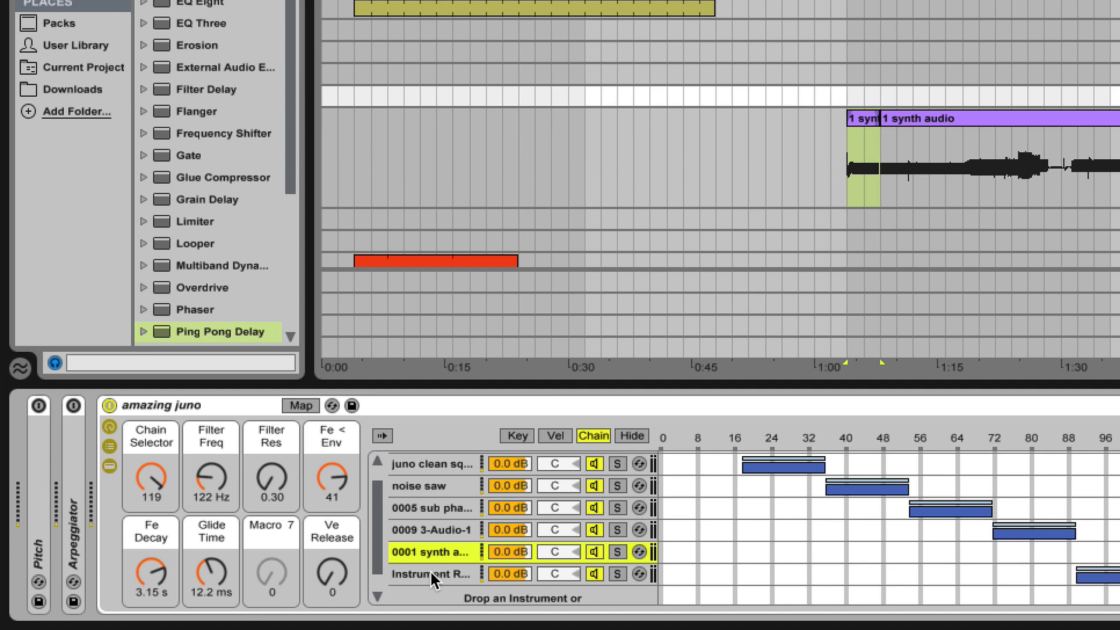
pyautogui.moveTo(429, 569); pyautogui.dragTo(432, 569)
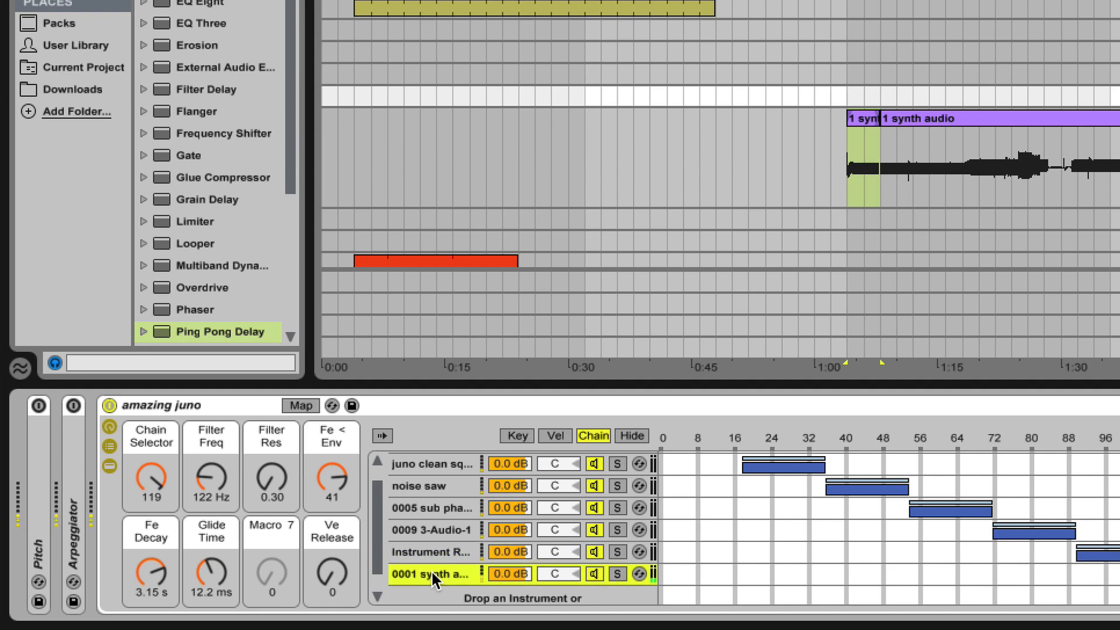
# - Set the 0001 synth audio Simpler's volume velocity sensitivity to 0%, and raise its volume slightly
pyautogui.hscroll(10, 600, 566)
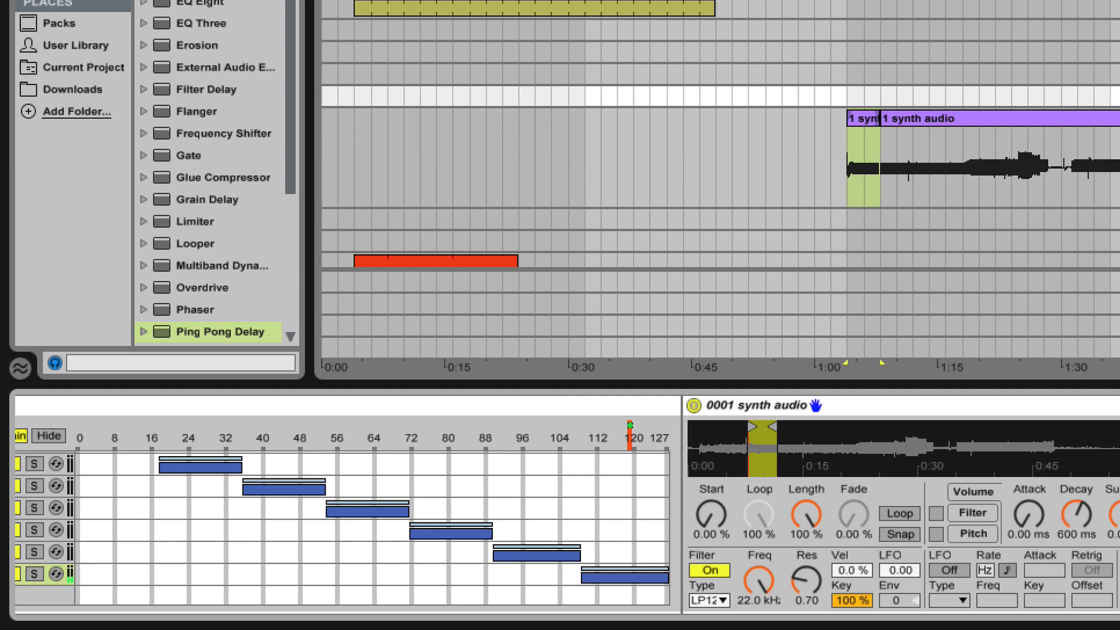
pyautogui.moveTo(748, 448); pyautogui.dragTo(747, 452)
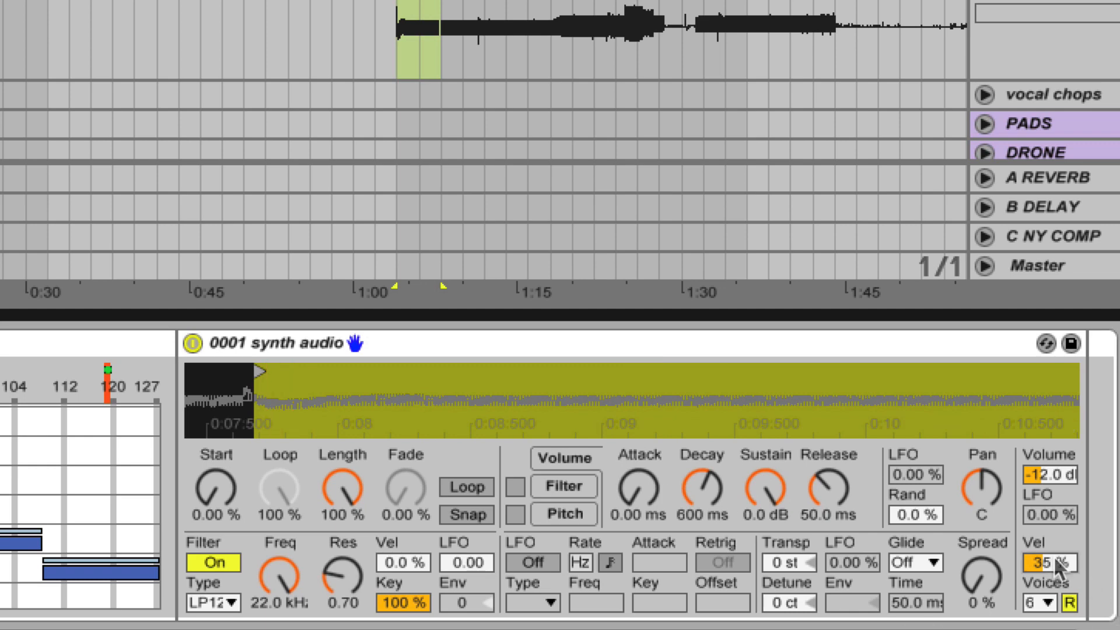
pyautogui.moveTo(1054, 555); pyautogui.dragTo(1054, 610)
pyautogui.moveTo(1048, 467); pyautogui.dragTo(1047, 465)
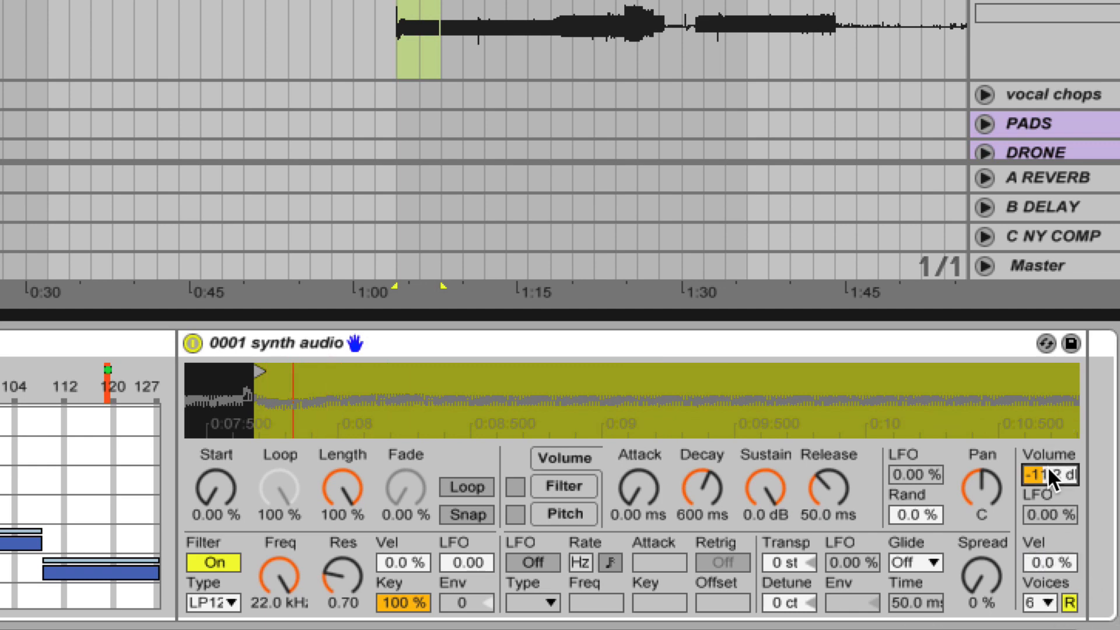
# - Map the Simpler's filter frequency to the Filter Freq macro and its resonance to the Filter Res macro
pyautogui.hscroll(-10, 295, 574)
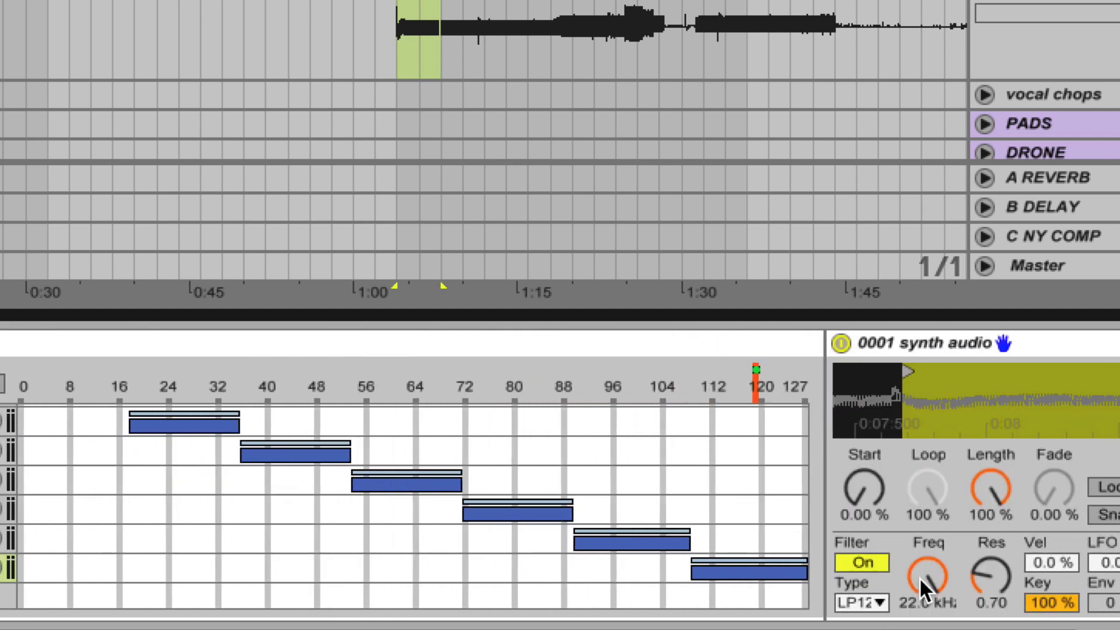
pyautogui.rightClick(917, 578)
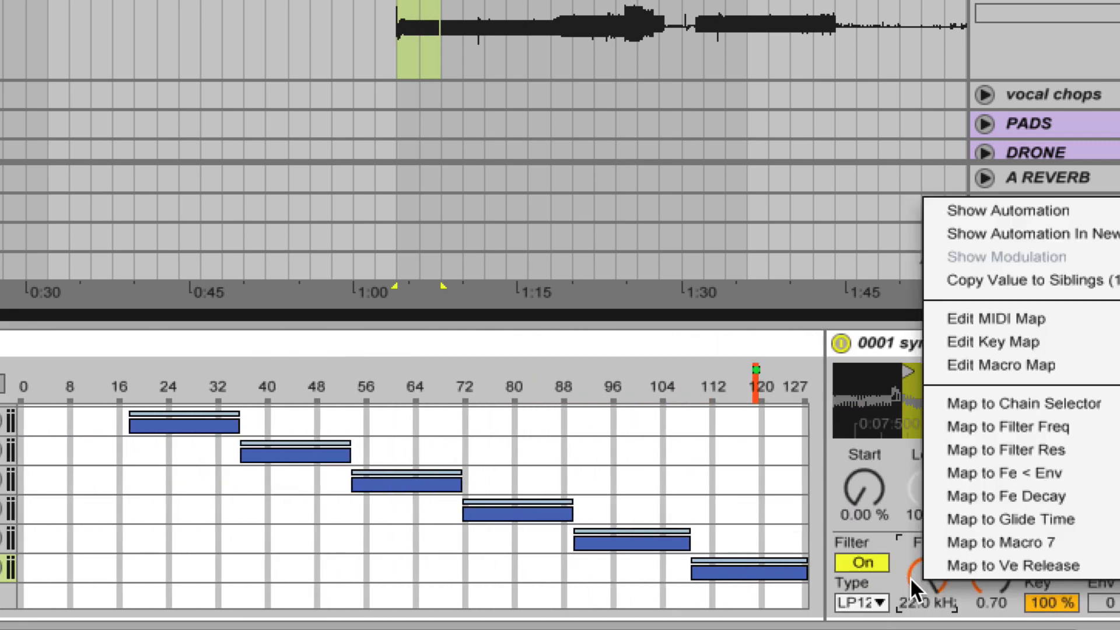
pyautogui.click(1003, 428)
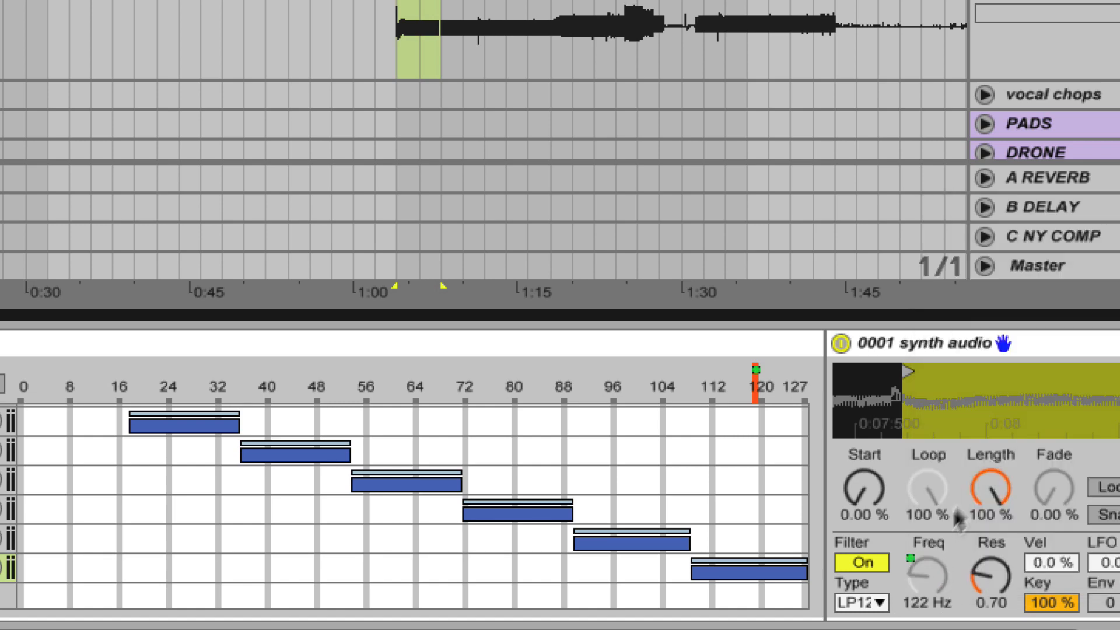
pyautogui.rightClick(998, 577)
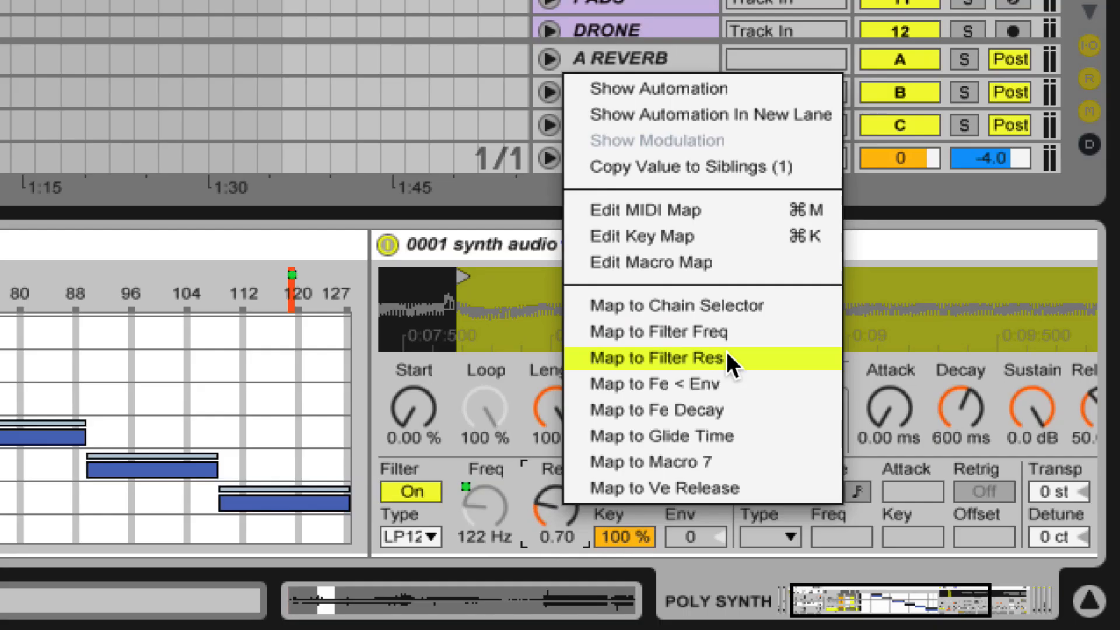
pyautogui.click(1092, 452)
# - Enable the Simpler's filter envelope, mapping its amount to the Fe < Env macro and its decay to the Fe Decay macro
pyautogui.click(753, 404)
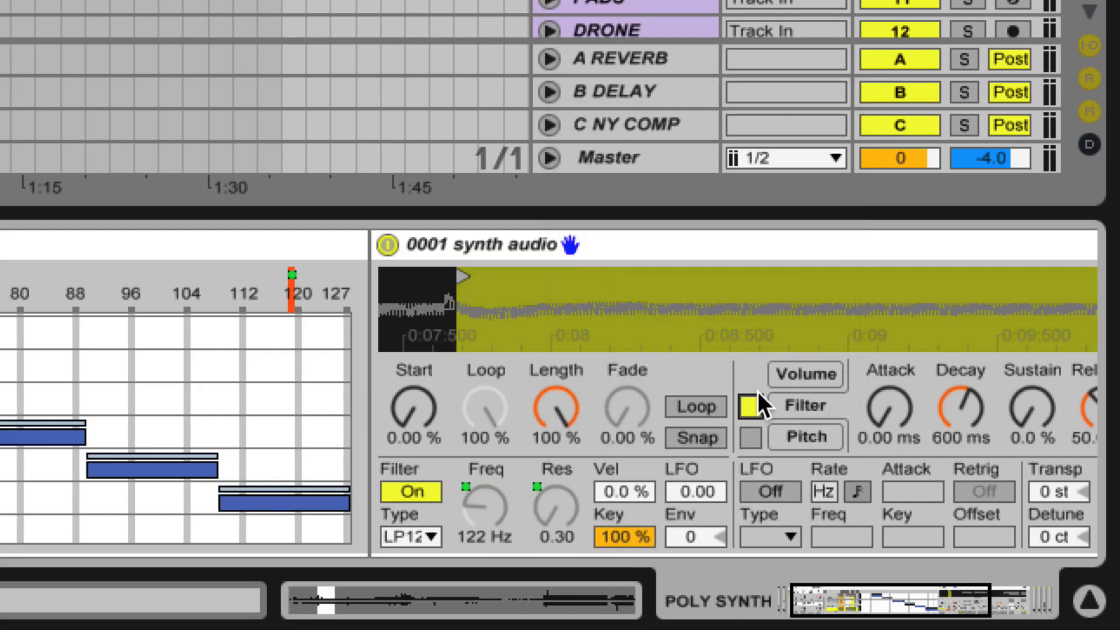
pyautogui.rightClick(695, 526)
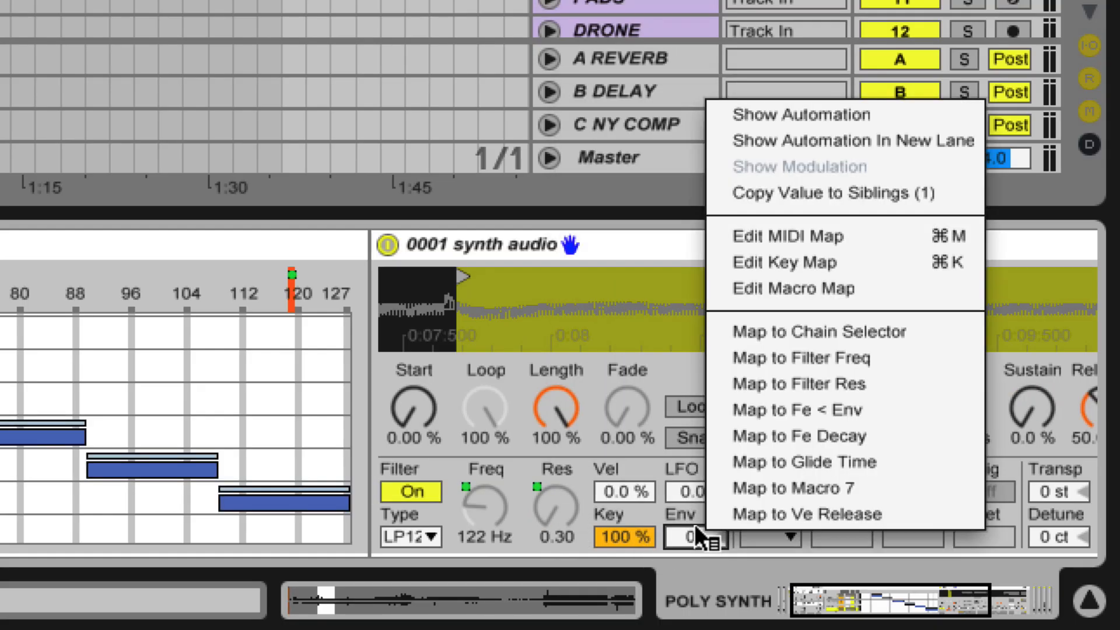
pyautogui.click(843, 410)
pyautogui.rightClick(956, 401)
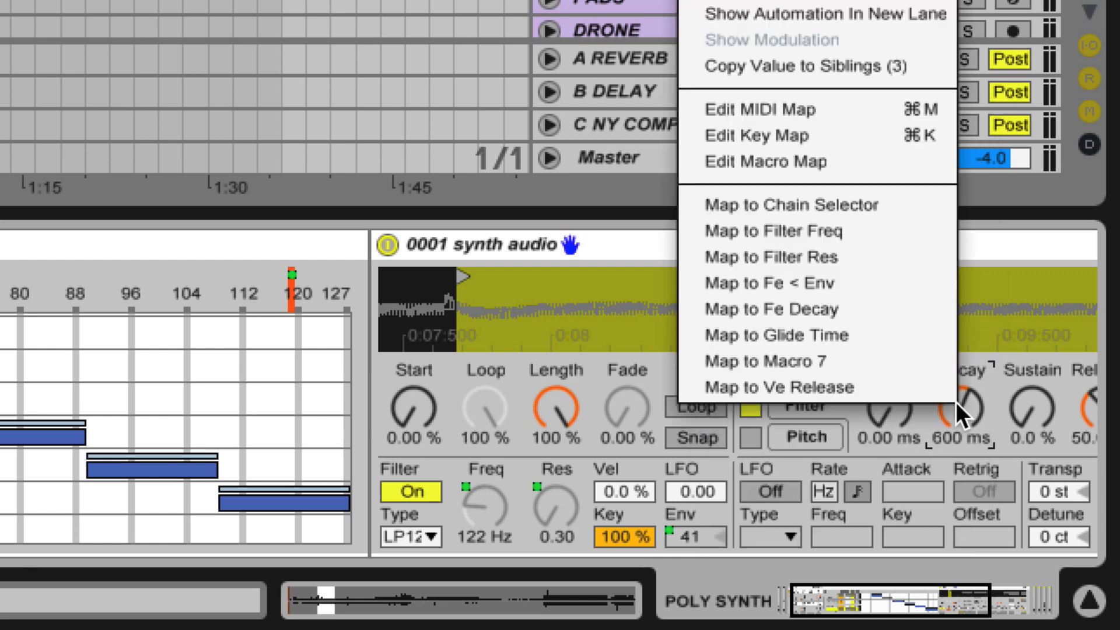
pyautogui.click(840, 311)
# - Map the release of the Simpler's volume envelope to the Ve Release macro
pyautogui.hscroll(5, 898, 401)
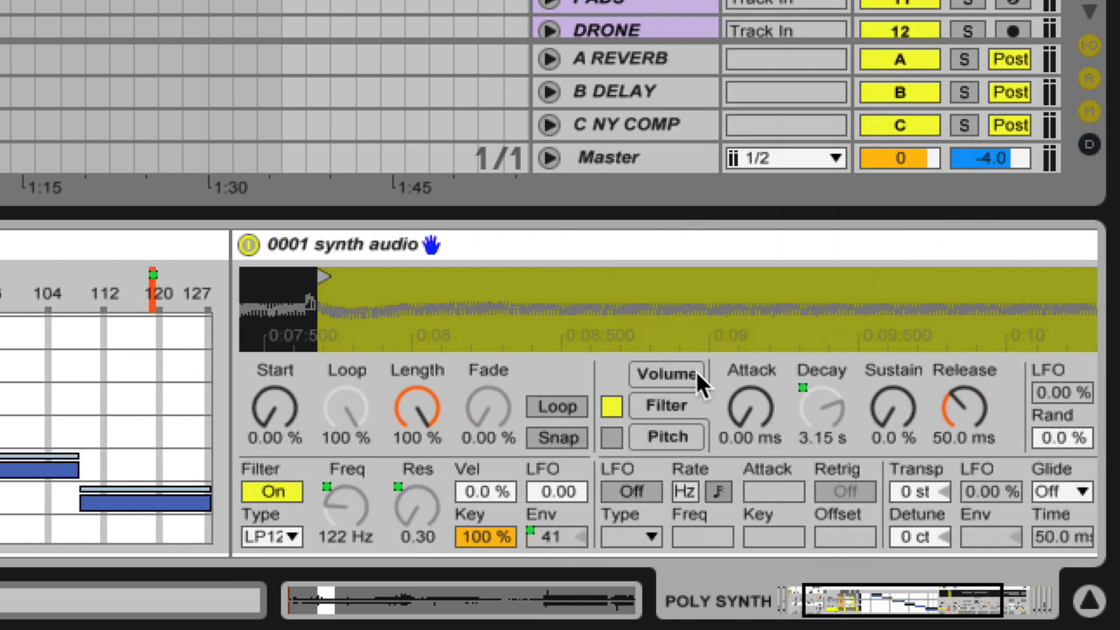
pyautogui.click(695, 371)
pyautogui.rightClick(961, 396)
pyautogui.click(890, 380)
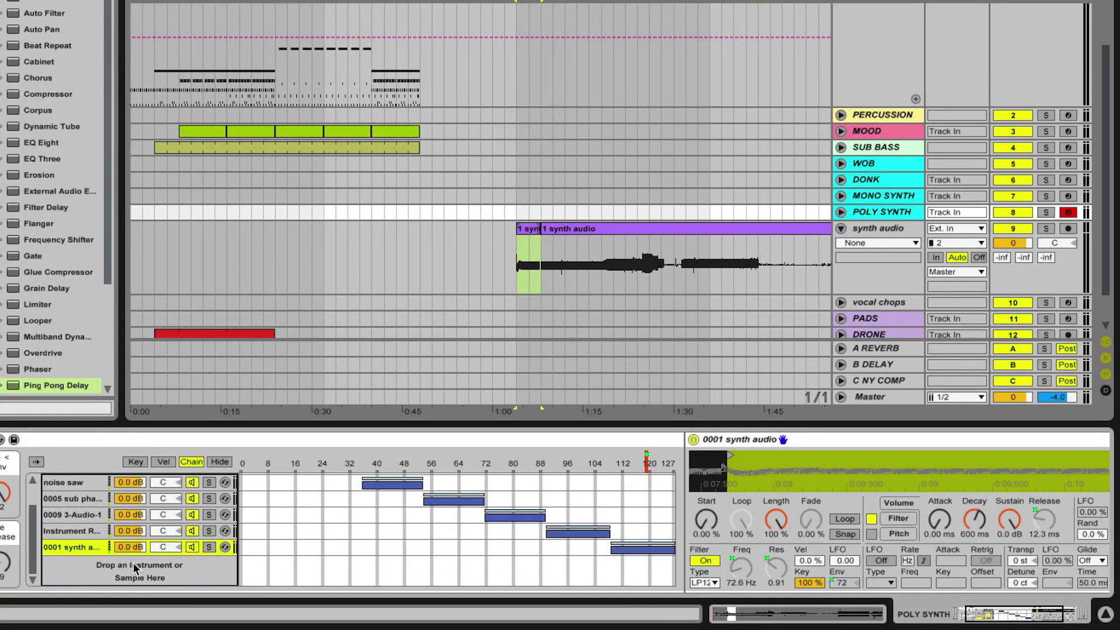
# - Duplicate the 0001 synth audio chain at the end of the chain list, and distribute the chain ranges equally again
pyautogui.moveTo(133, 568); pyautogui.dragTo(135, 567)
pyautogui.rightClick(519, 543)
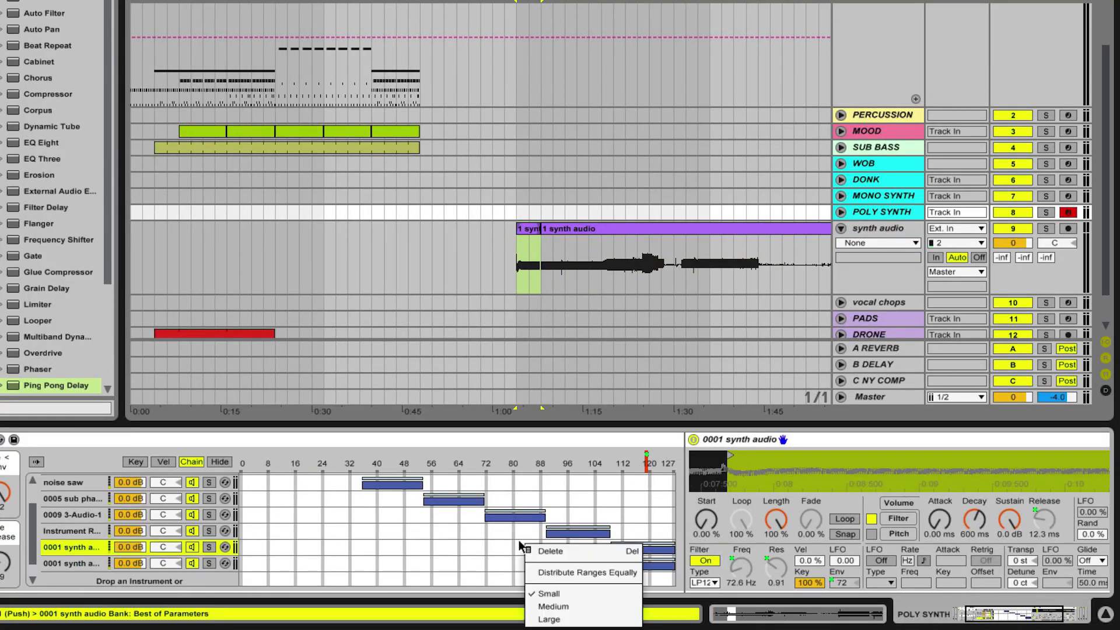
pyautogui.click(555, 572)
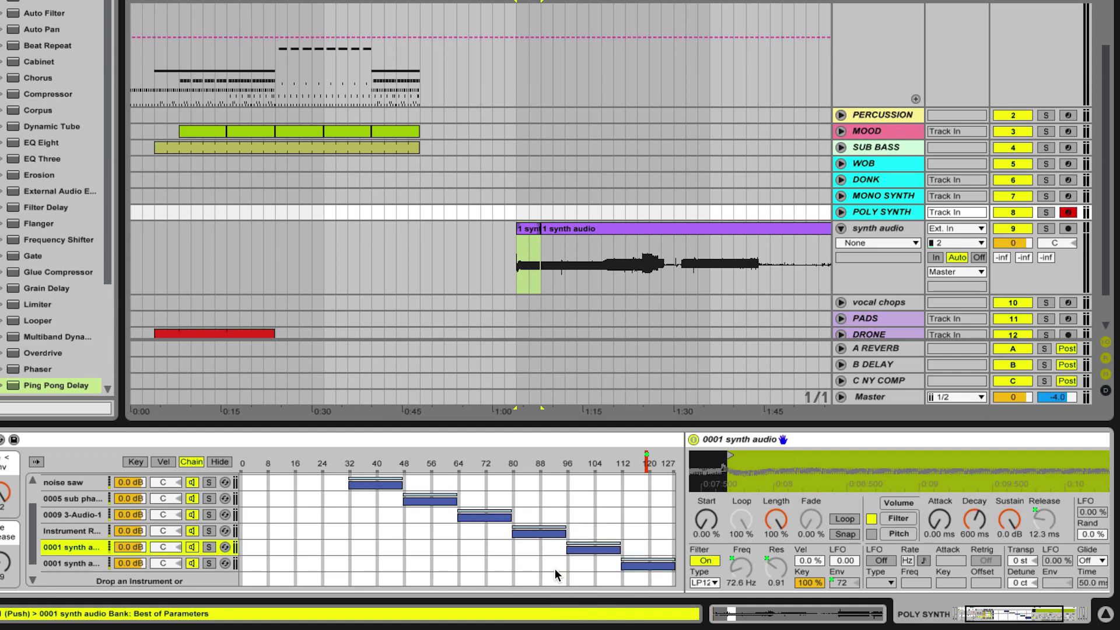
# - Extend the end of the duplicated chain's sample region to about 0:58 in the recording
pyautogui.click(65, 565)
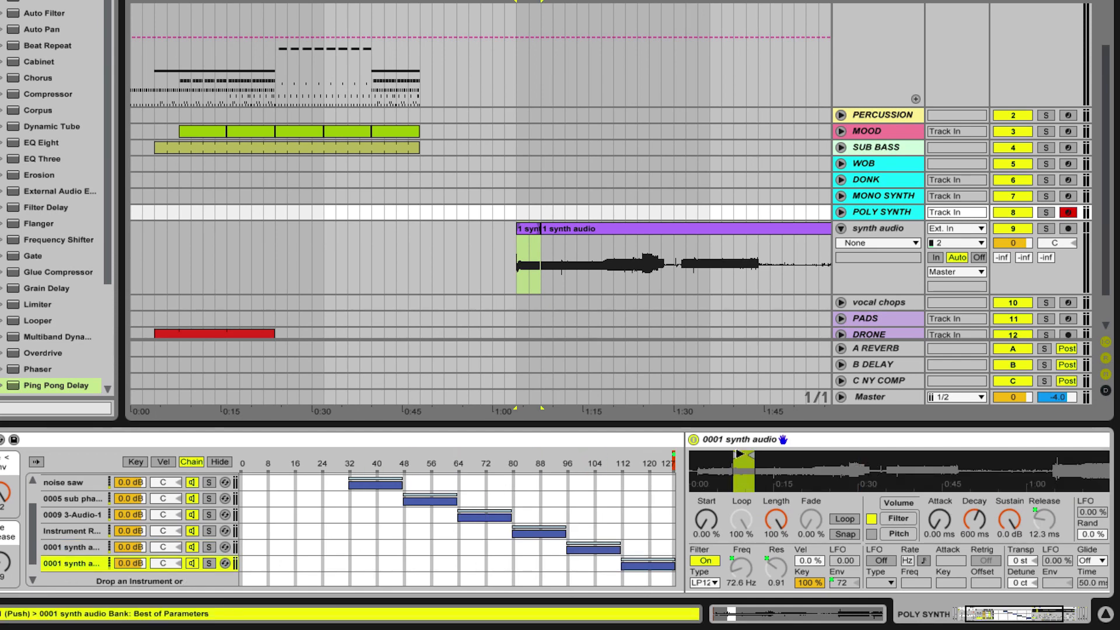
pyautogui.moveTo(747, 454); pyautogui.dragTo(1018, 455)
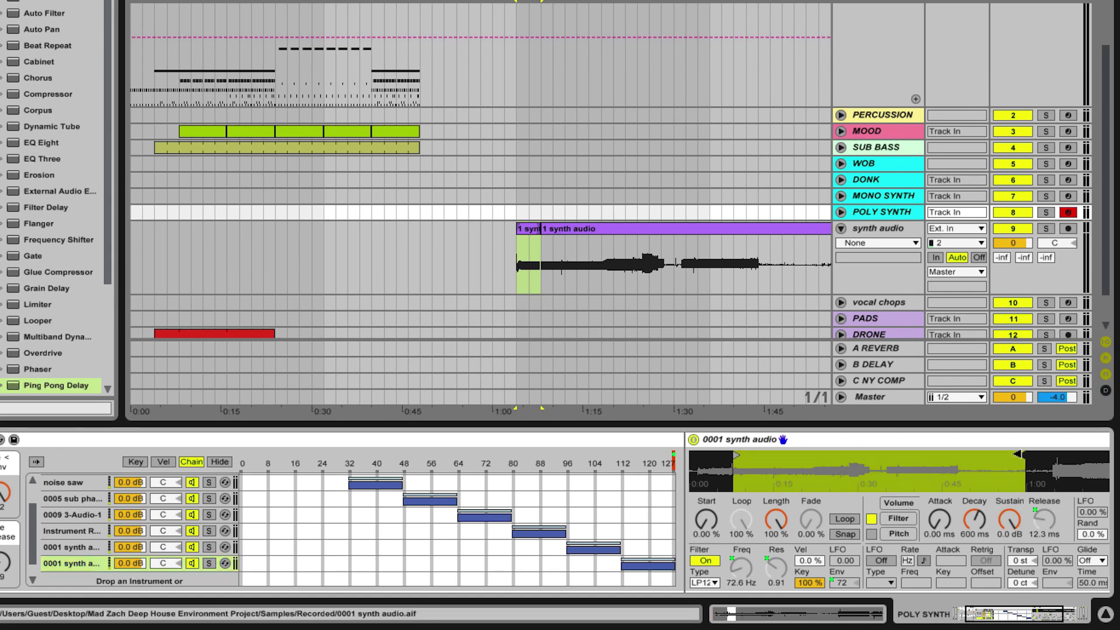
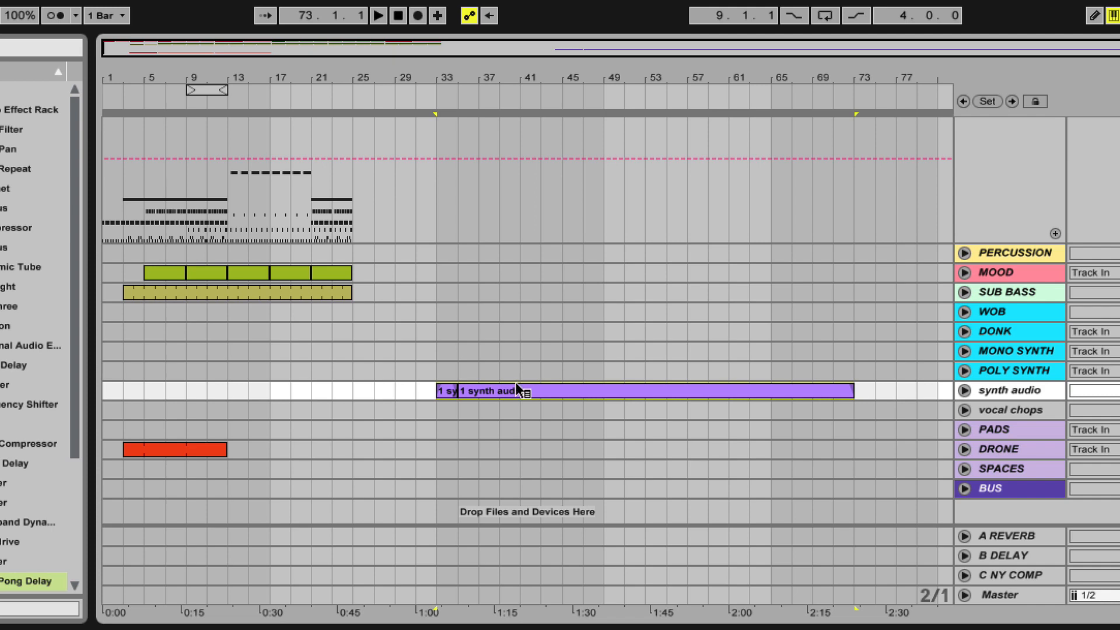
# - Deactivate both synth audio clips in the arrangement, and move them out of the way to bar 77
pyautogui.rightClick(517, 385)
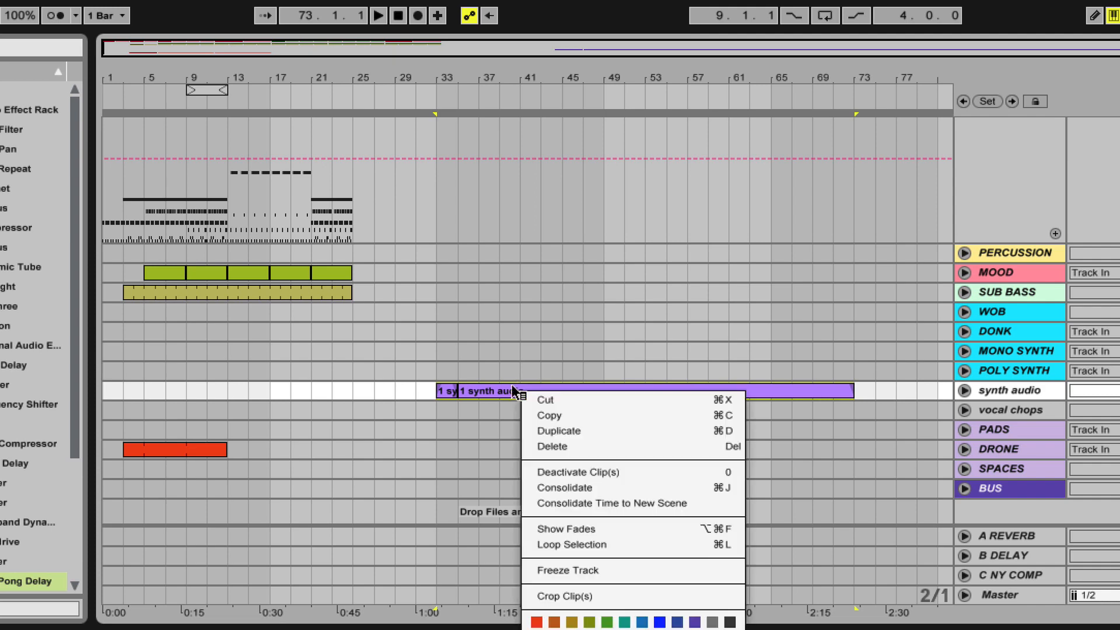
pyautogui.click(597, 474)
pyautogui.moveTo(477, 386); pyautogui.dragTo(939, 389)
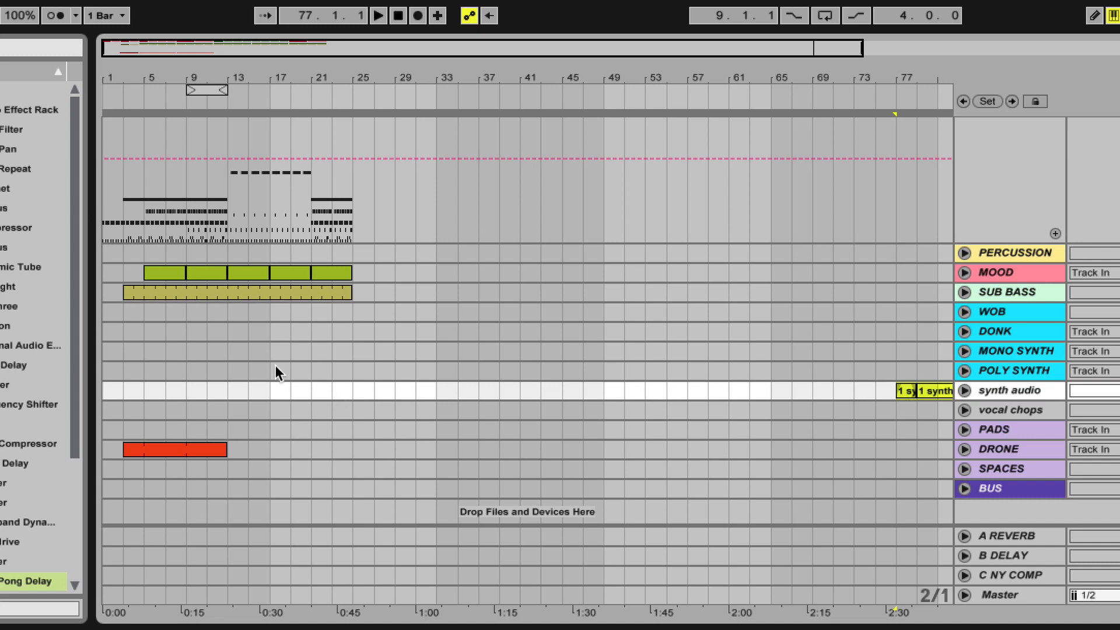
# - Play the arrangement from bar 9
pyautogui.scroll(3, 188, 379)
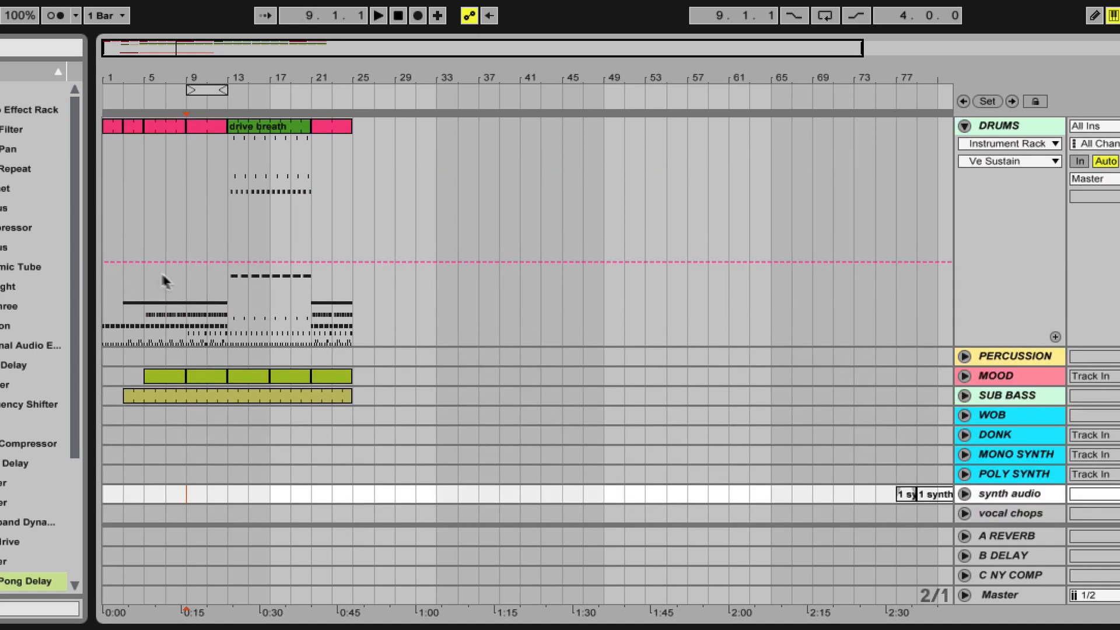
pyautogui.click(185, 317)
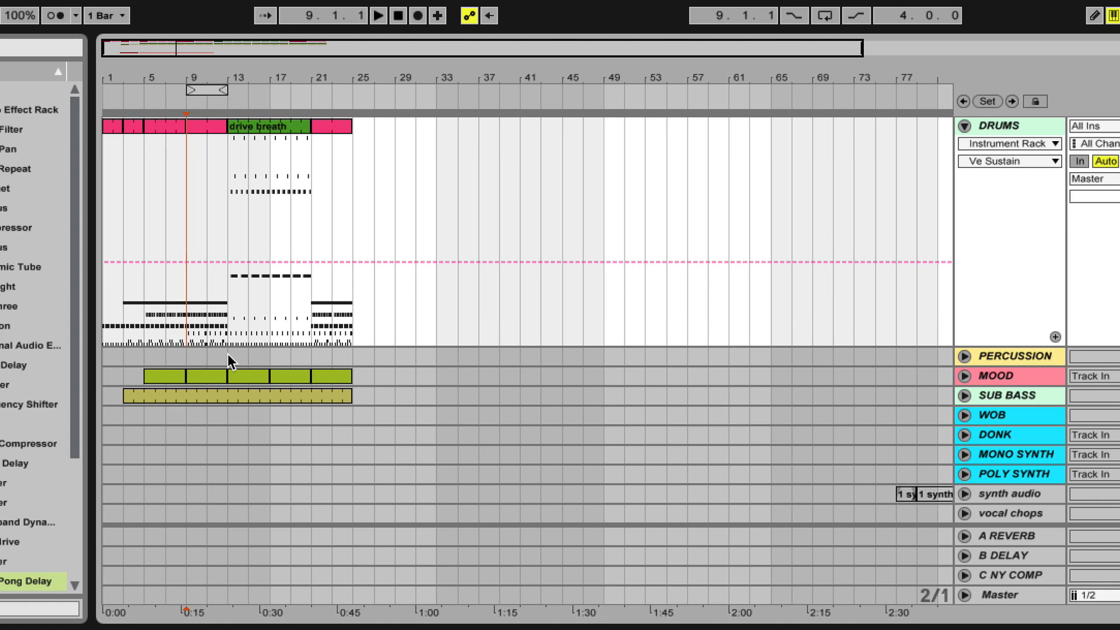
pyautogui.press('space')
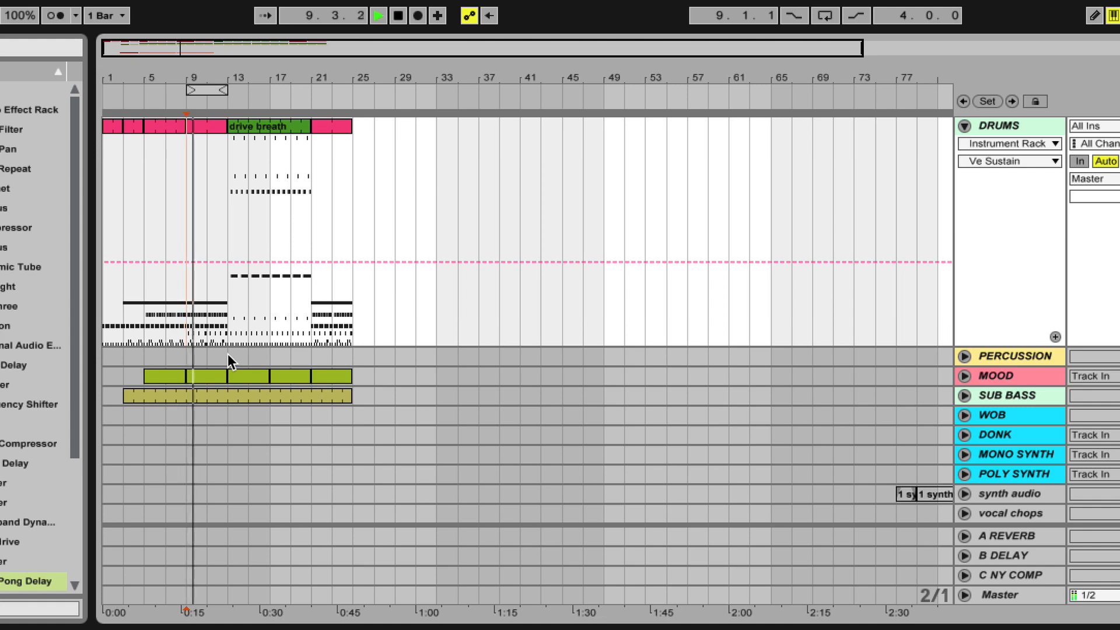
# - Create an empty MIDI clip on the POLY SYNTH track from bar 13 to 17 and loop that section
pyautogui.scroll(-3, 228, 354)
pyautogui.scroll(-1, 227, 354)
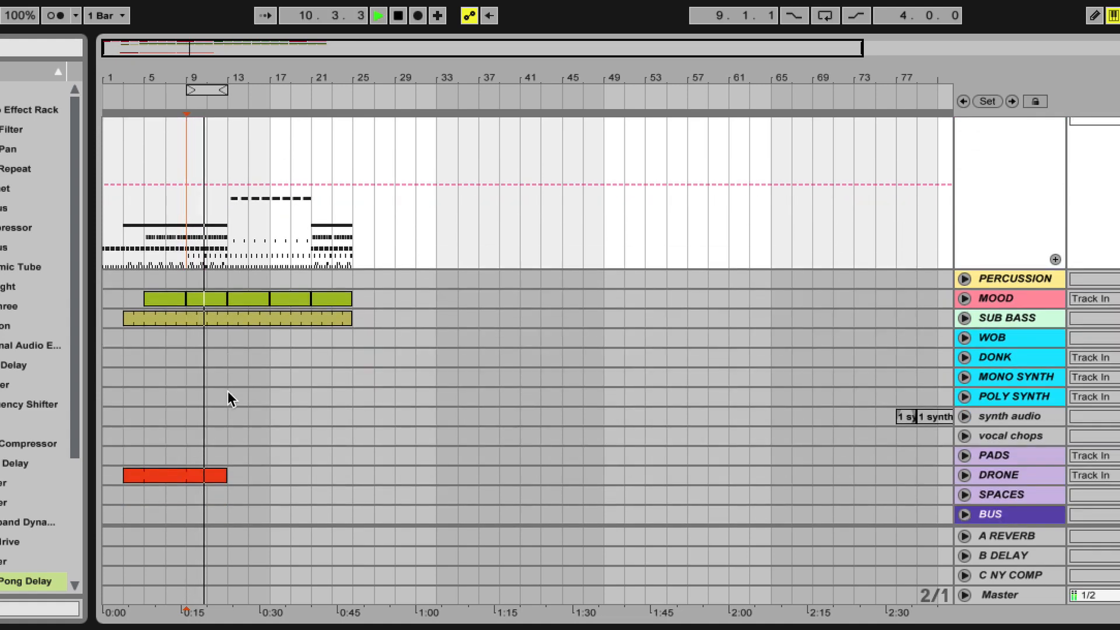
pyautogui.moveTo(228, 396); pyautogui.dragTo(270, 397)
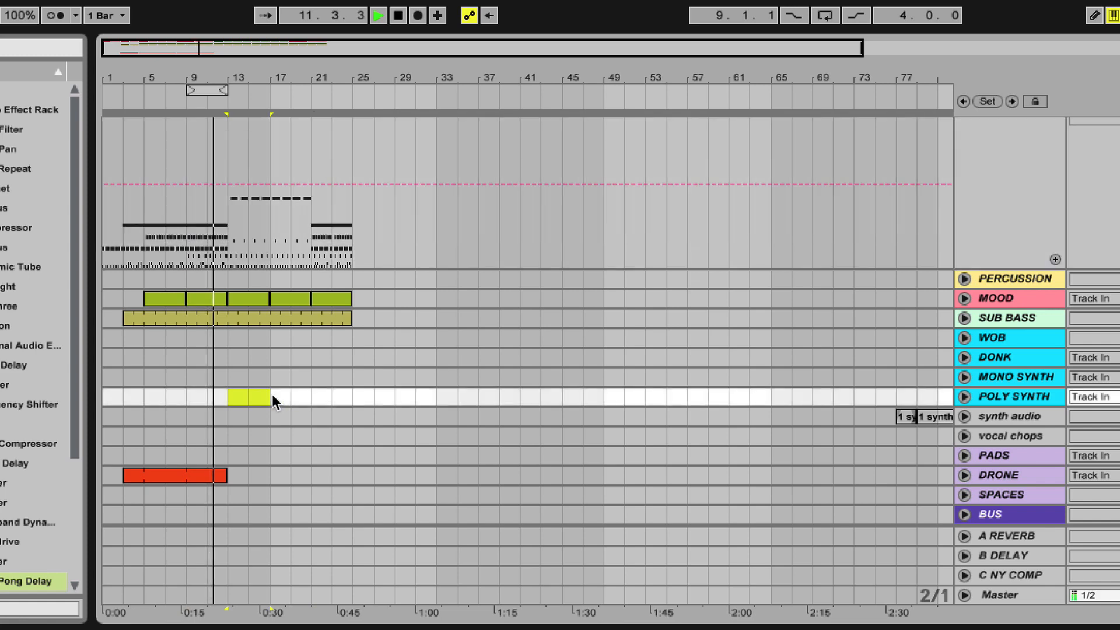
pyautogui.hotkey('ctrl', 'shift', 'm')
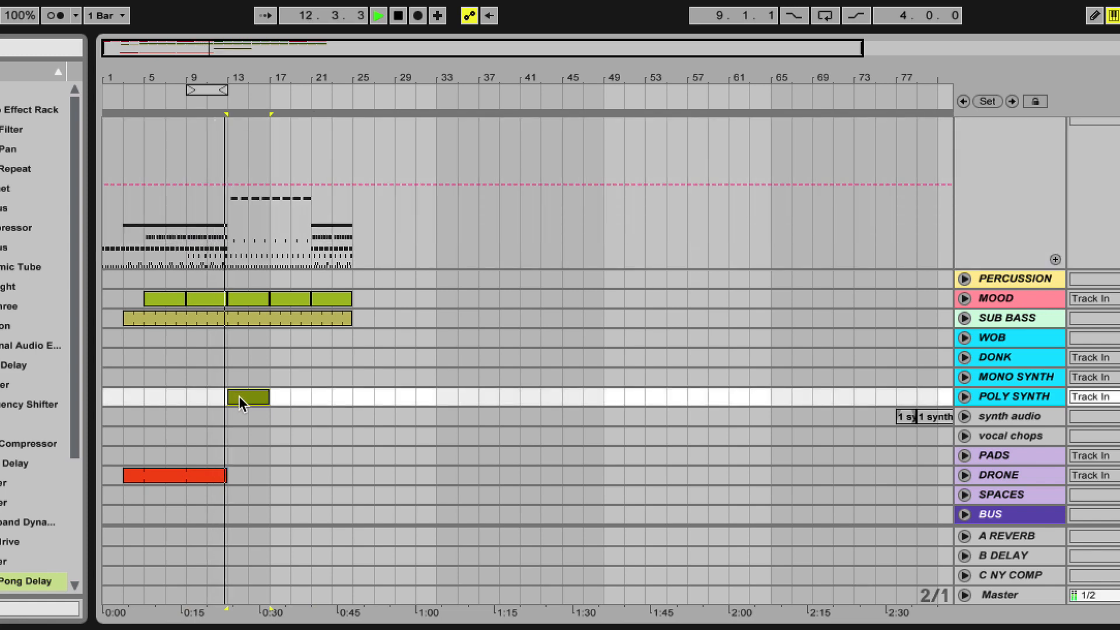
pyautogui.hotkey('ctrl', 'l')
# - Unfold the MOOD track in the arrangement to show its notes and Utility Gain automation
pyautogui.click(1013, 300)
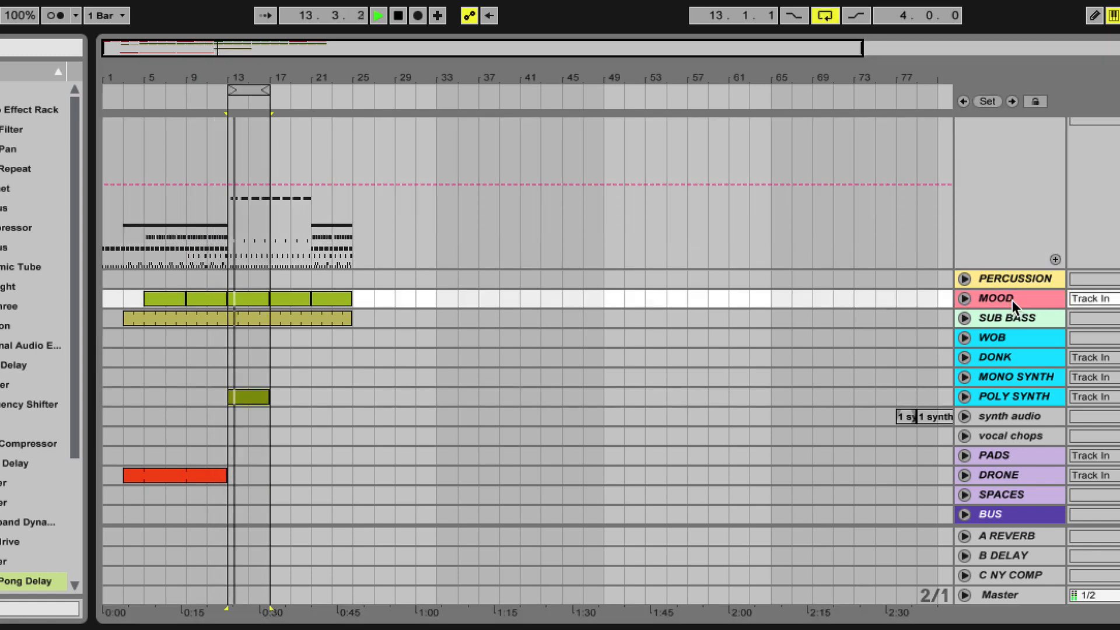
pyautogui.click(964, 298)
pyautogui.click(1119, 317)
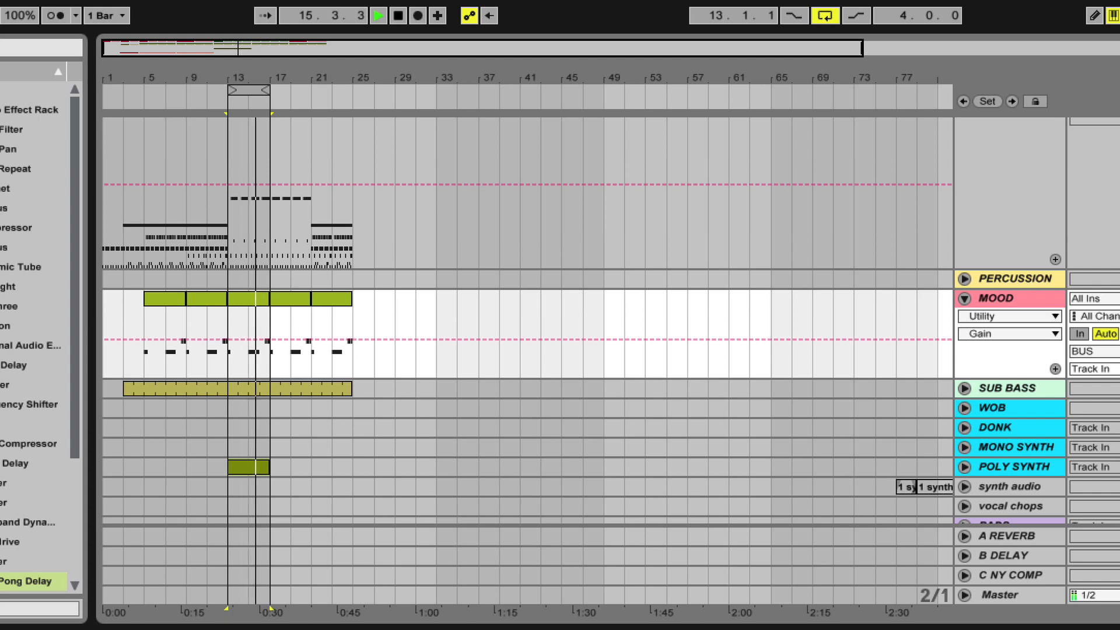
# - Record a MIDI part on the POLY SYNTH track over the loop from bar 13, and stop playback
pyautogui.click(1008, 389)
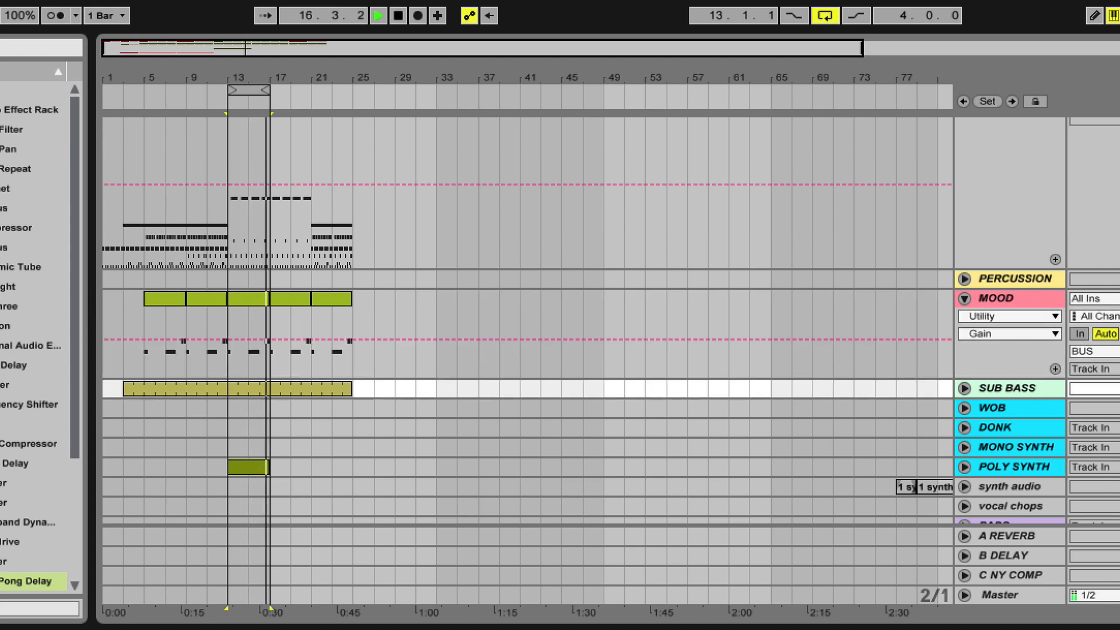
pyautogui.press('Down')
pyautogui.press('Down')
pyautogui.press('Down')
pyautogui.press('Down')
pyautogui.press('Down')
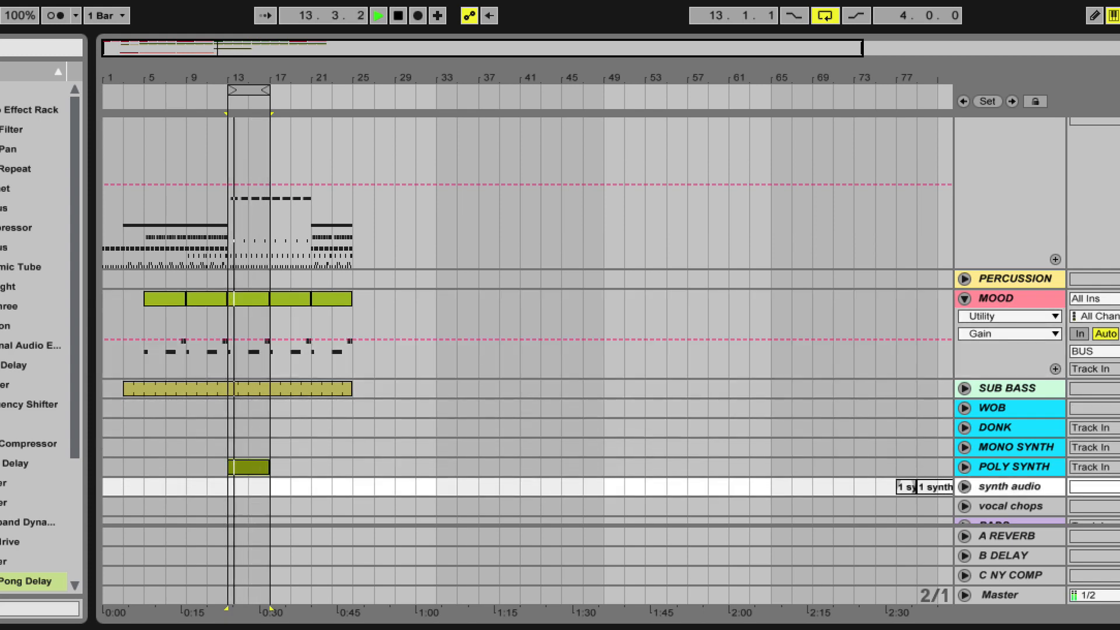
pyautogui.press('Up')
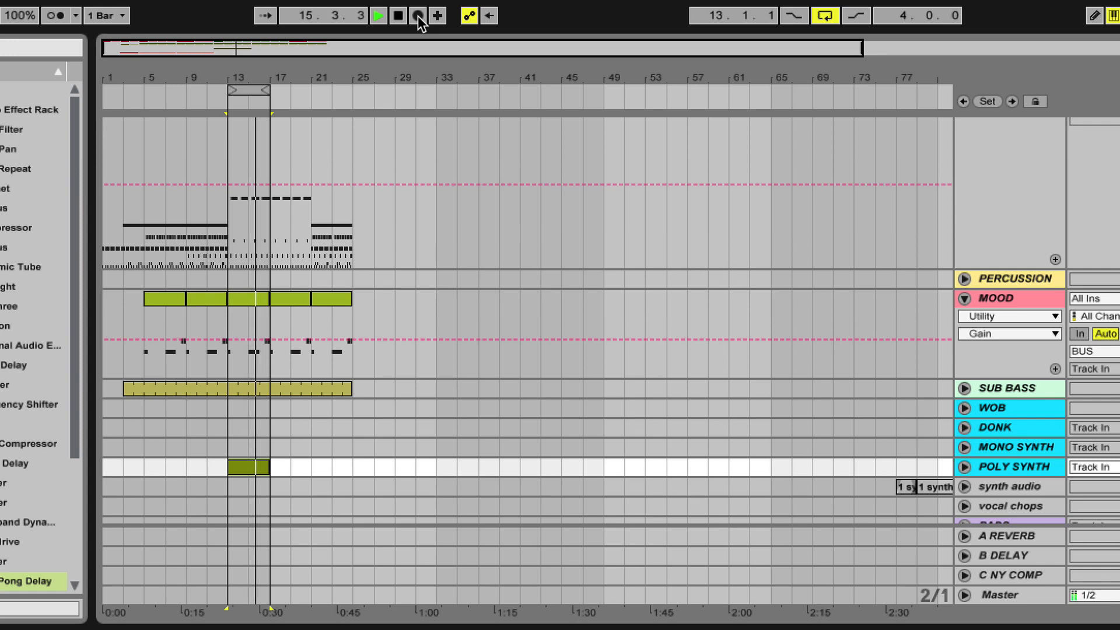
pyautogui.click(418, 15)
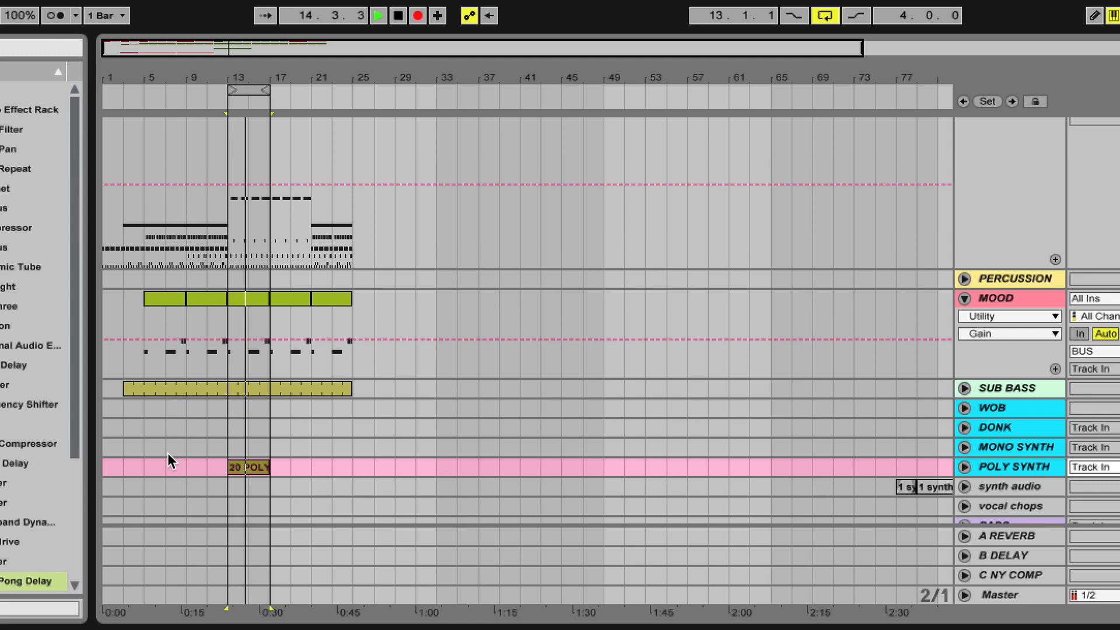
pyautogui.press('space')
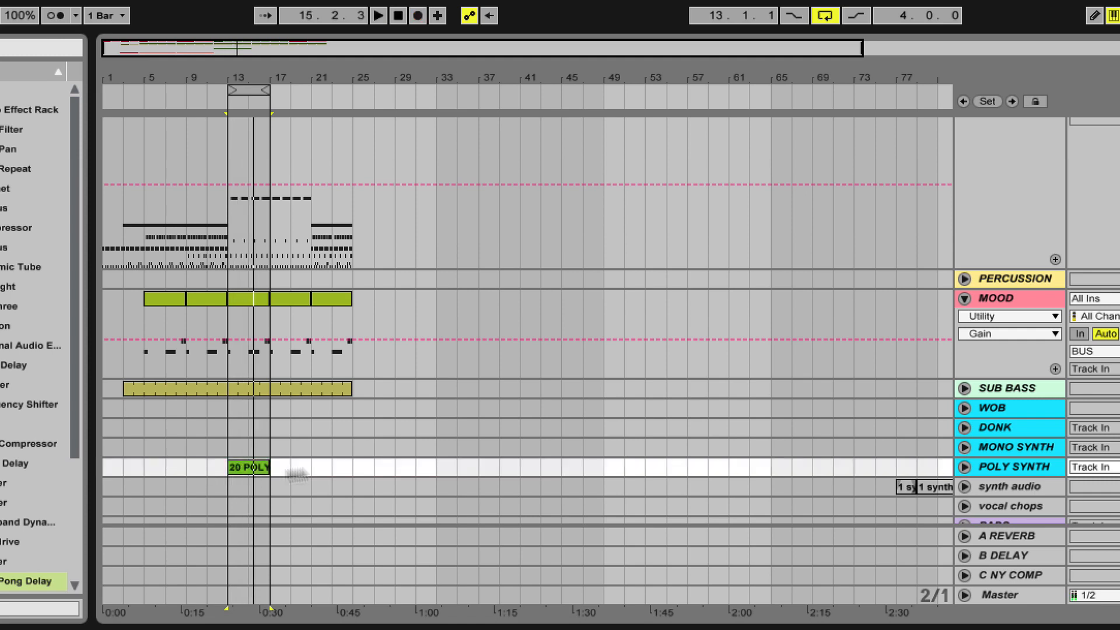
# - View the notes of the recorded POLY SYNTH clip, and play the arrangement from bar 11 with the clip view collapsed
pyautogui.doubleClick(246, 466)
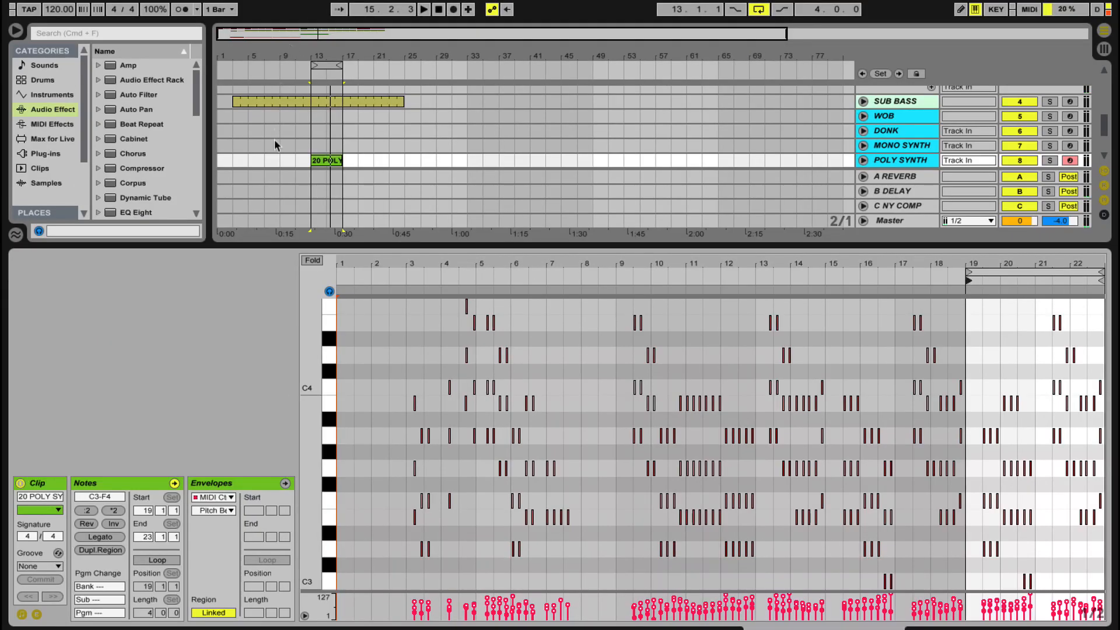
pyautogui.click(288, 161)
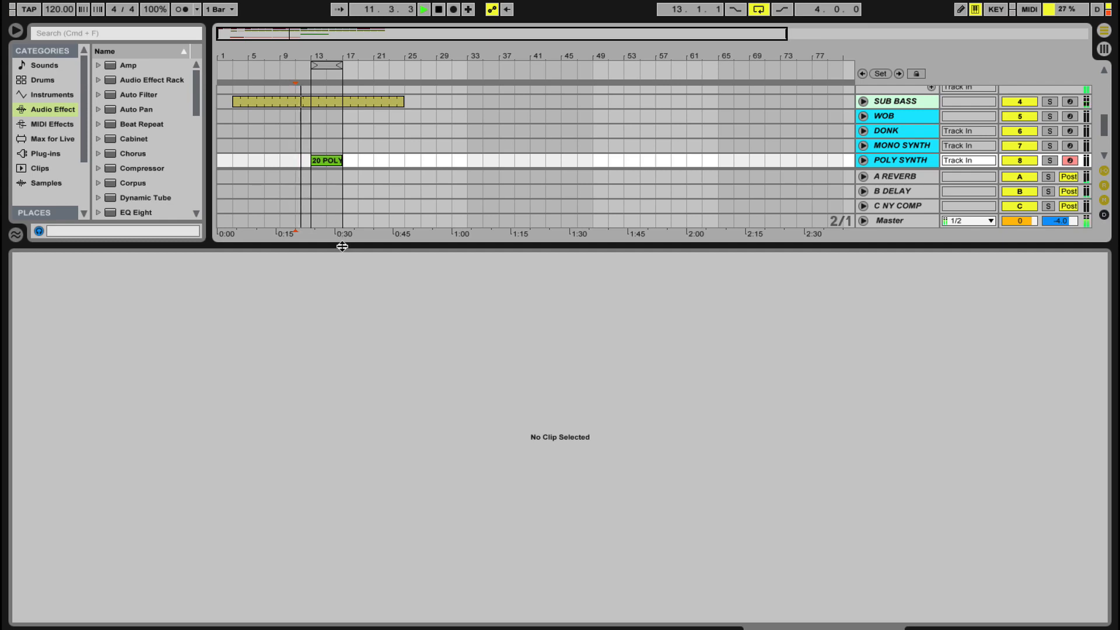
pyautogui.moveTo(343, 246); pyautogui.dragTo(342, 623)
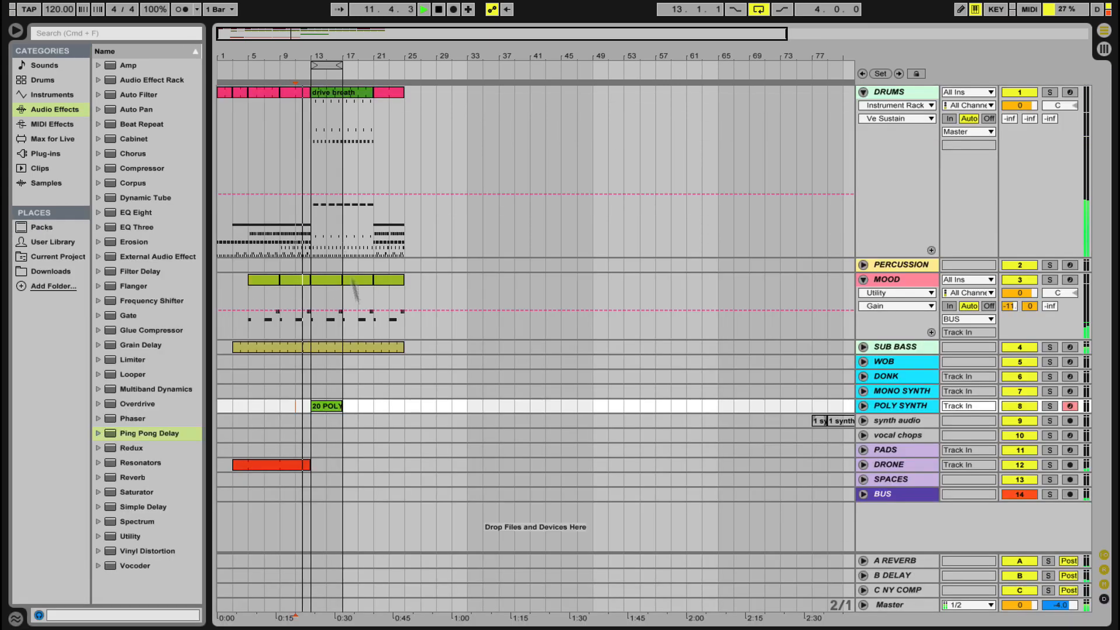
# - Set the start of the recorded POLY SYNTH clip to bar 13 of its recorded notes
pyautogui.doubleClick(331, 405)
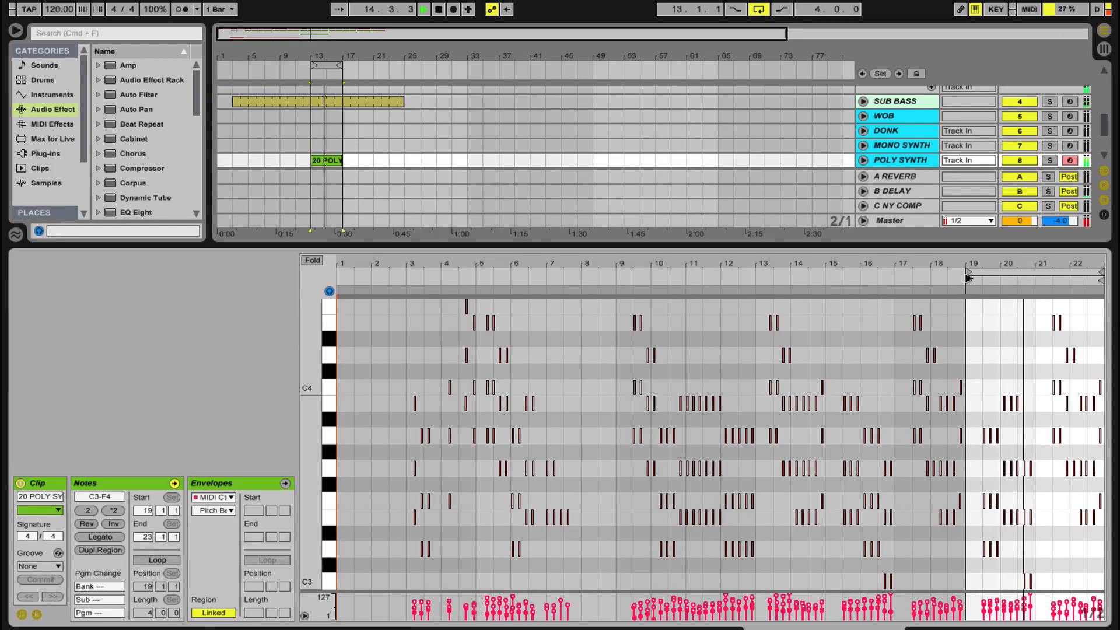
pyautogui.moveTo(968, 279); pyautogui.dragTo(1038, 281)
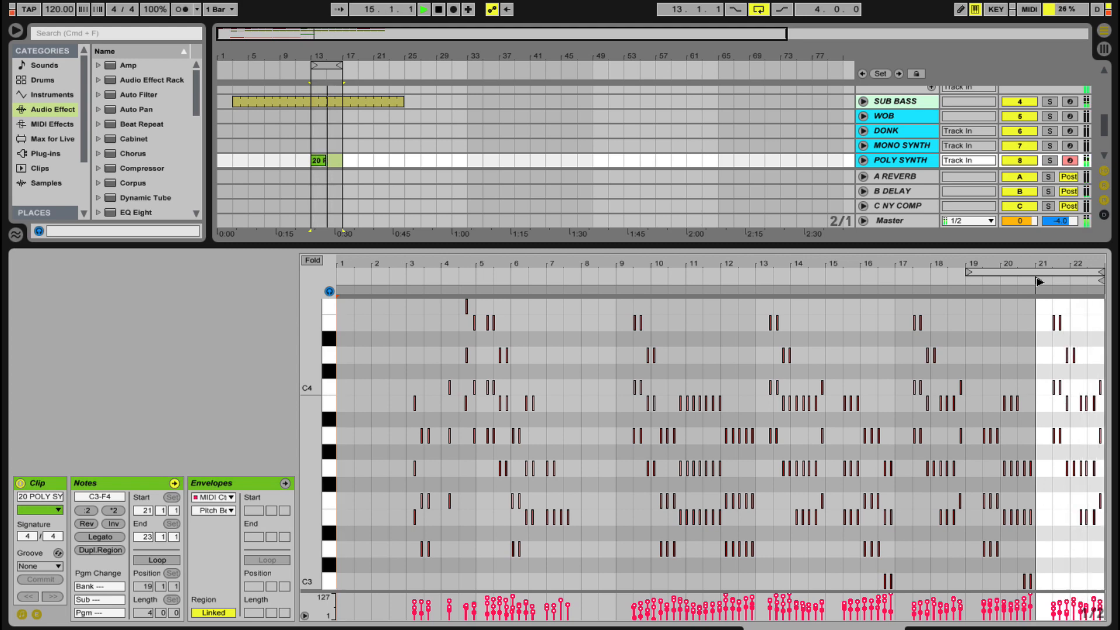
pyautogui.moveTo(1039, 281); pyautogui.dragTo(758, 281)
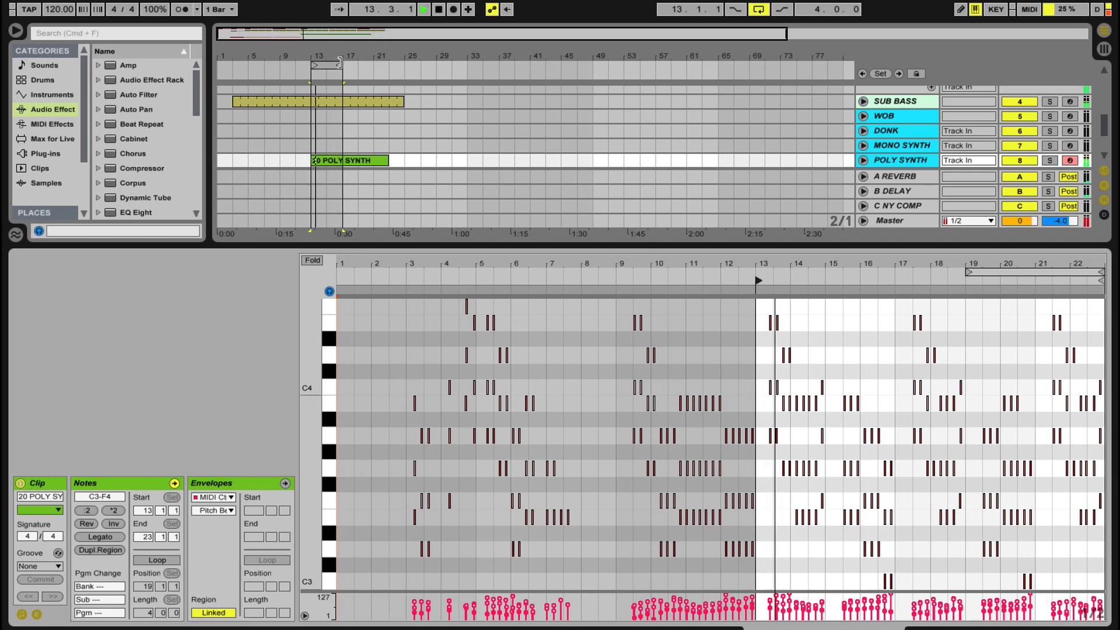
# - Extend the arrangement loop to eight bars, and trim the POLY SYNTH clip to end at bar 21
pyautogui.moveTo(343, 65); pyautogui.dragTo(369, 64)
pyautogui.click(346, 160)
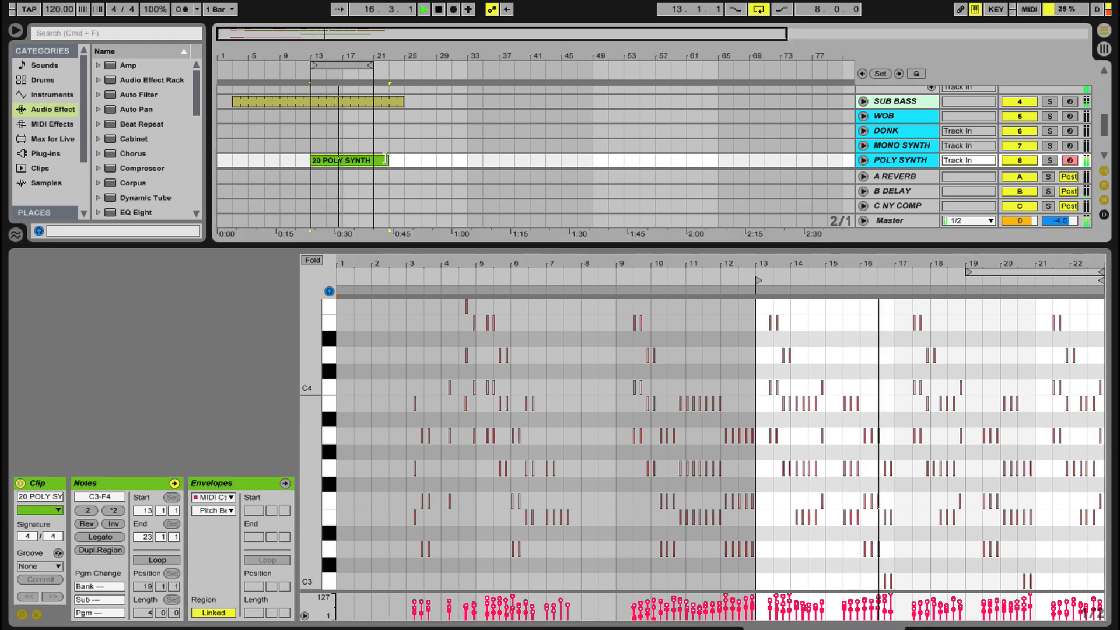
pyautogui.moveTo(389, 160); pyautogui.dragTo(373, 160)
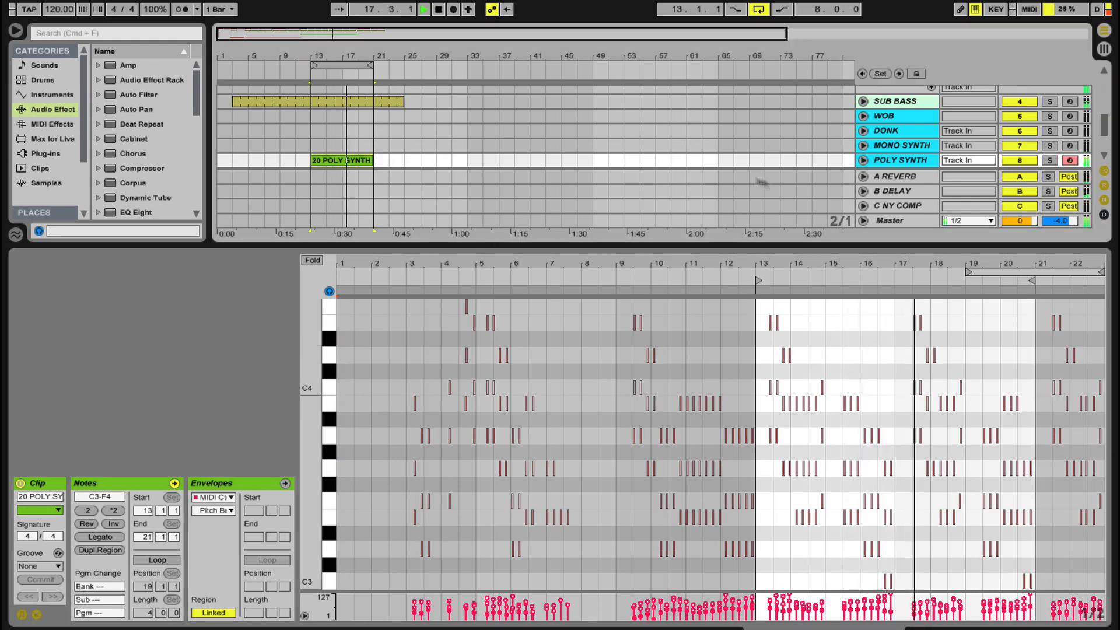
# - Unfold the POLY SYNTH track and split its clip at bar 17
pyautogui.click(864, 161)
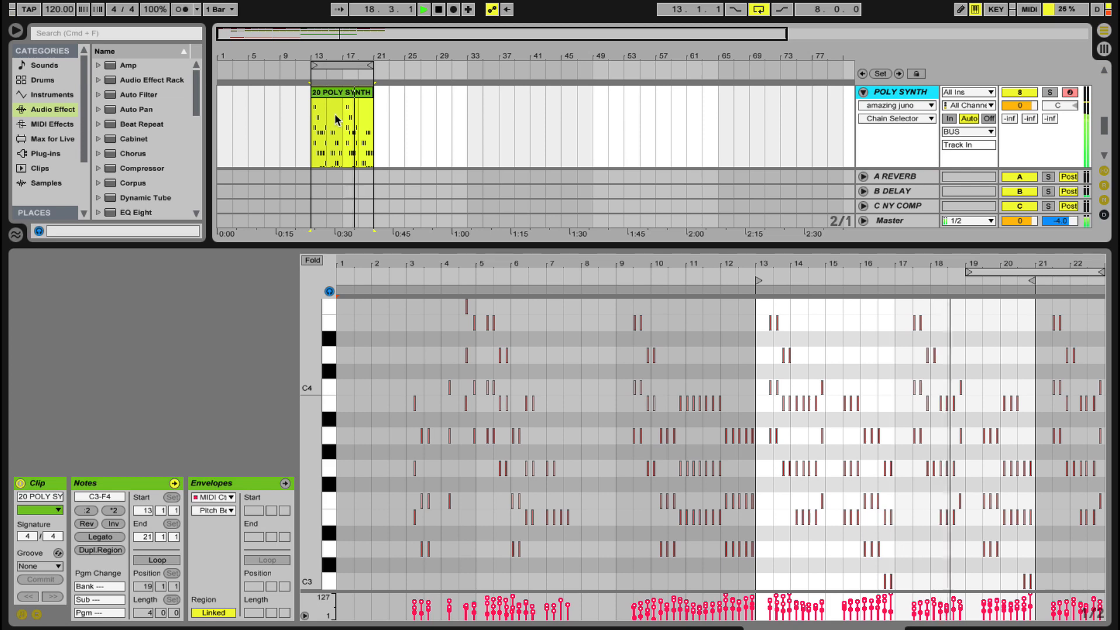
pyautogui.moveTo(344, 120); pyautogui.dragTo(320, 119)
pyautogui.press('super+e')
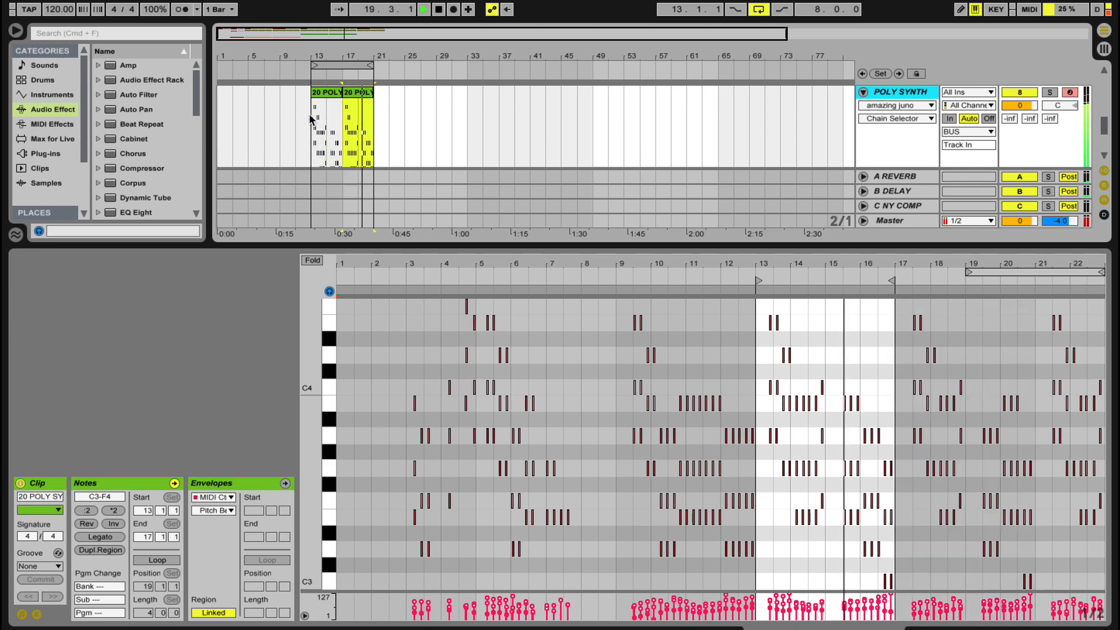
# - Play the arrangement from bar 11, and open the notes of the first POLY SYNTH clip
pyautogui.click(292, 121)
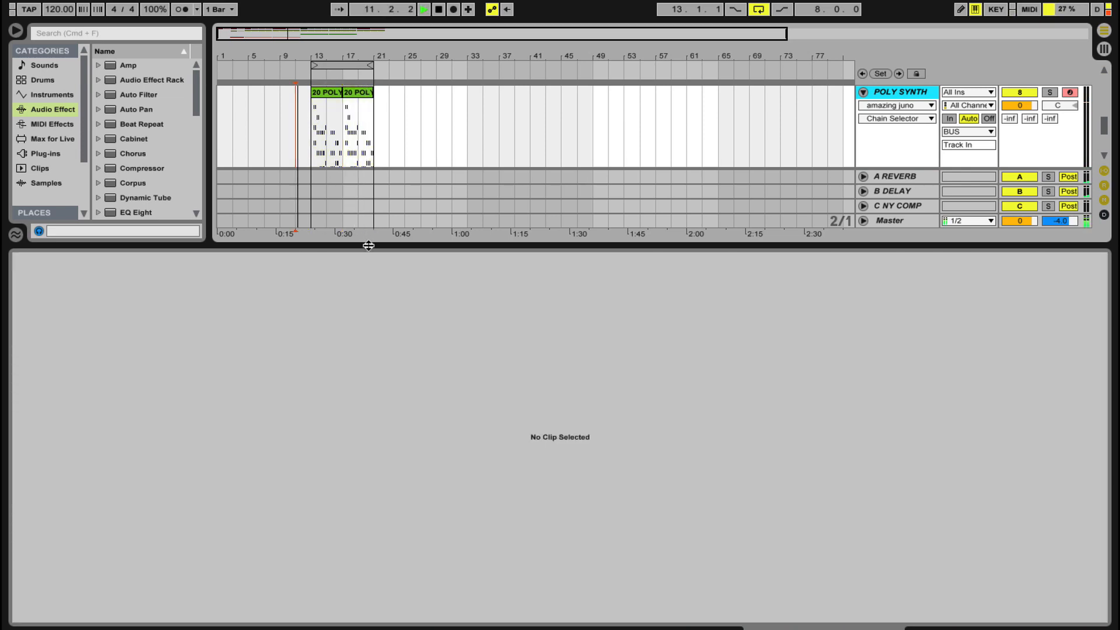
pyautogui.press('alt+super+l')
pyautogui.doubleClick(328, 365)
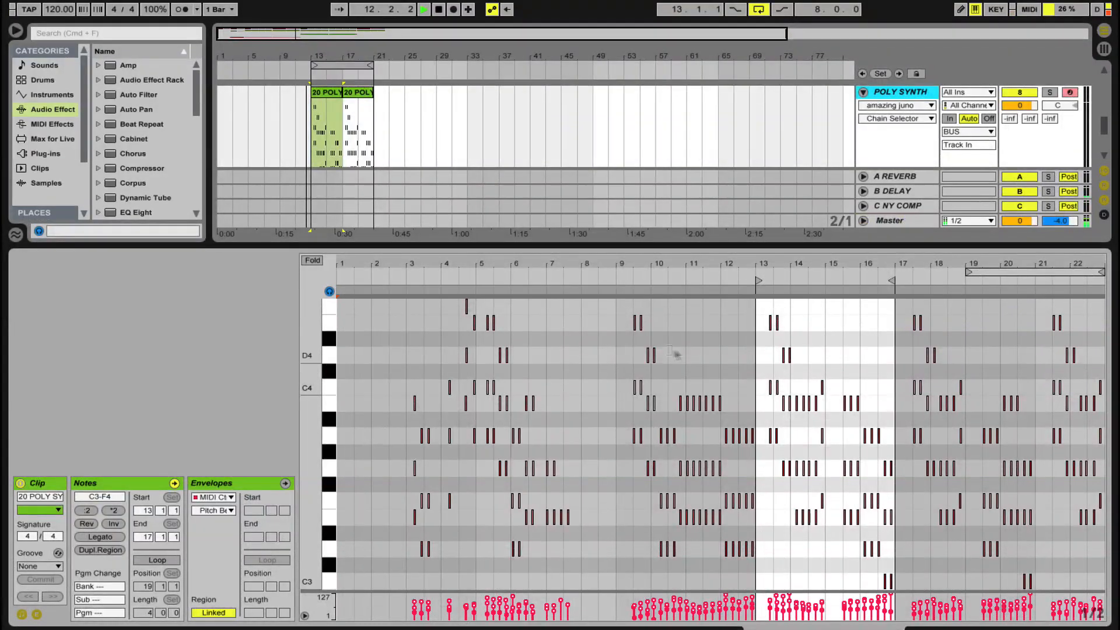
pyautogui.press('super+a')
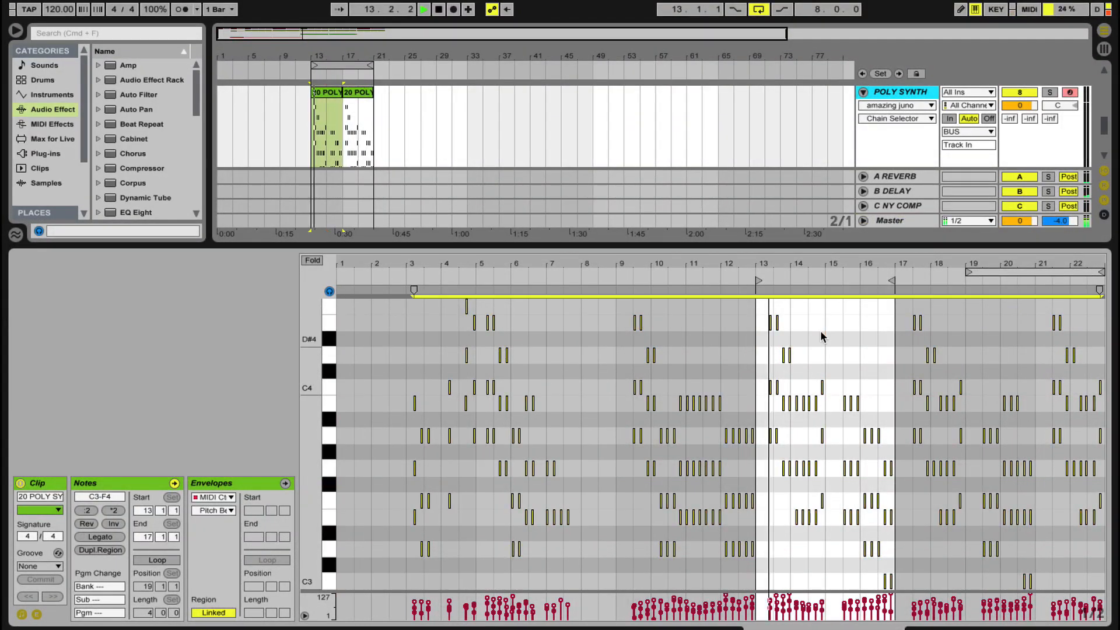
pyautogui.moveTo(329, 93); pyautogui.dragTo(316, 93)
pyautogui.press('super+z')
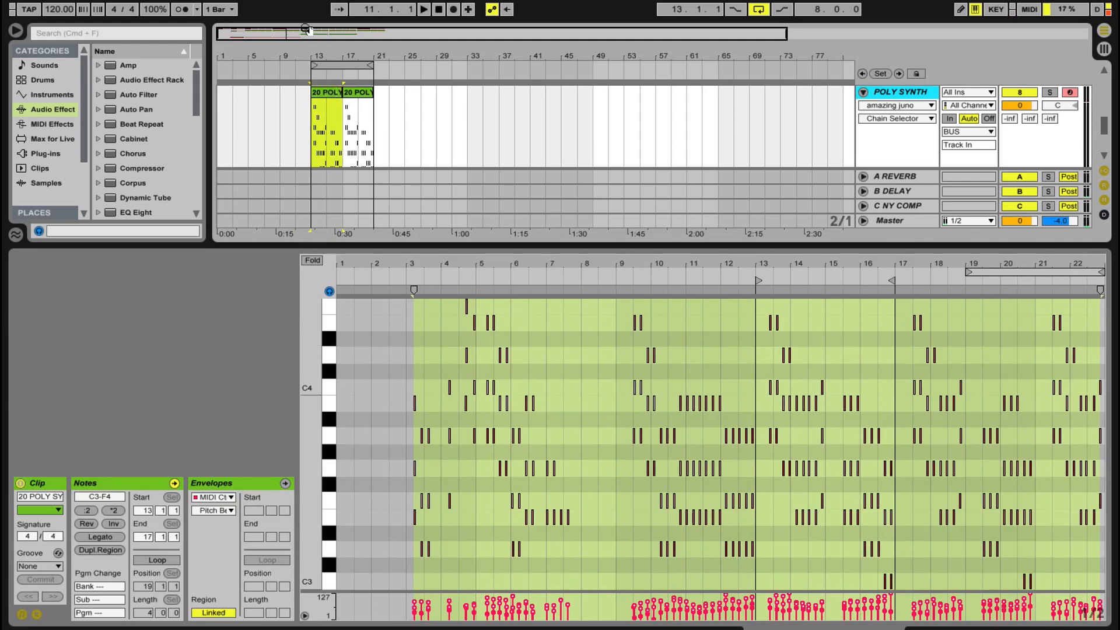
# - Consolidate the first POLY SYNTH clip, from bar 13 to 17, and duplicate it over the following four bars
pyautogui.press('super+j')
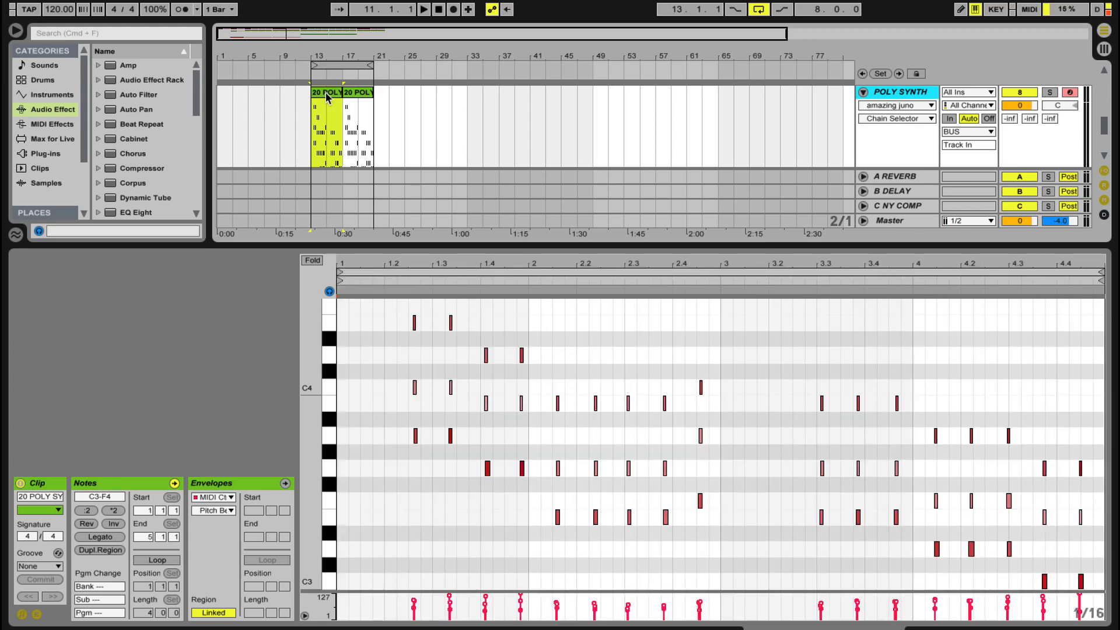
pyautogui.press('super+d')
pyautogui.moveTo(327, 91); pyautogui.dragTo(313, 91)
pyautogui.press('super+z')
# - Apply groove 4 to both POLY SYNTH clips
pyautogui.keyDown('shift'); pyautogui.click(359, 91); pyautogui.keyUp('shift')
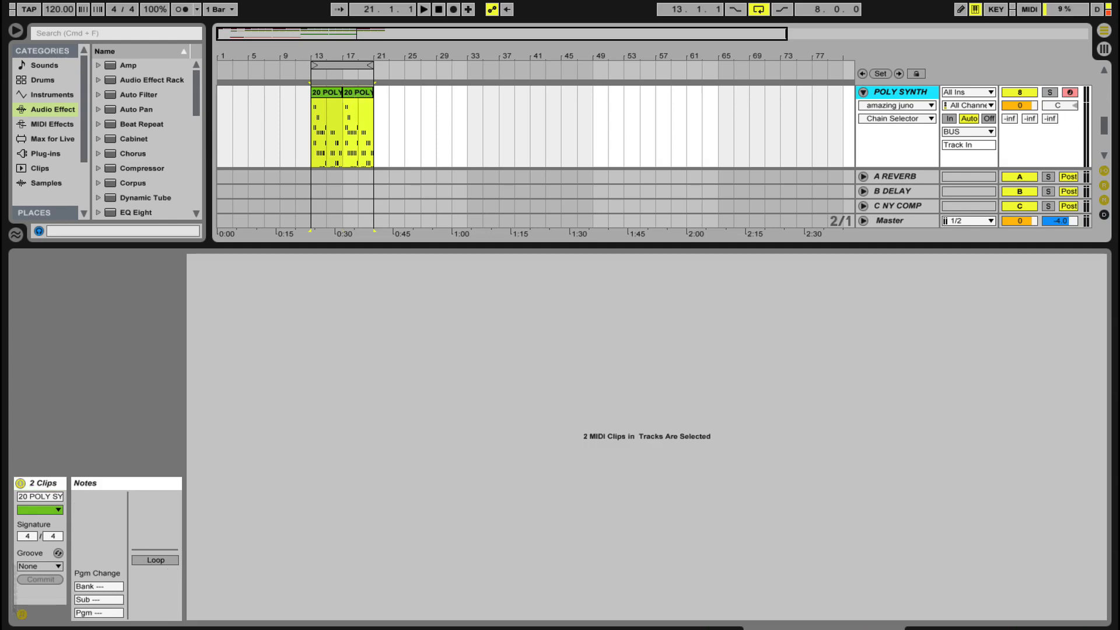
pyautogui.click(32, 565)
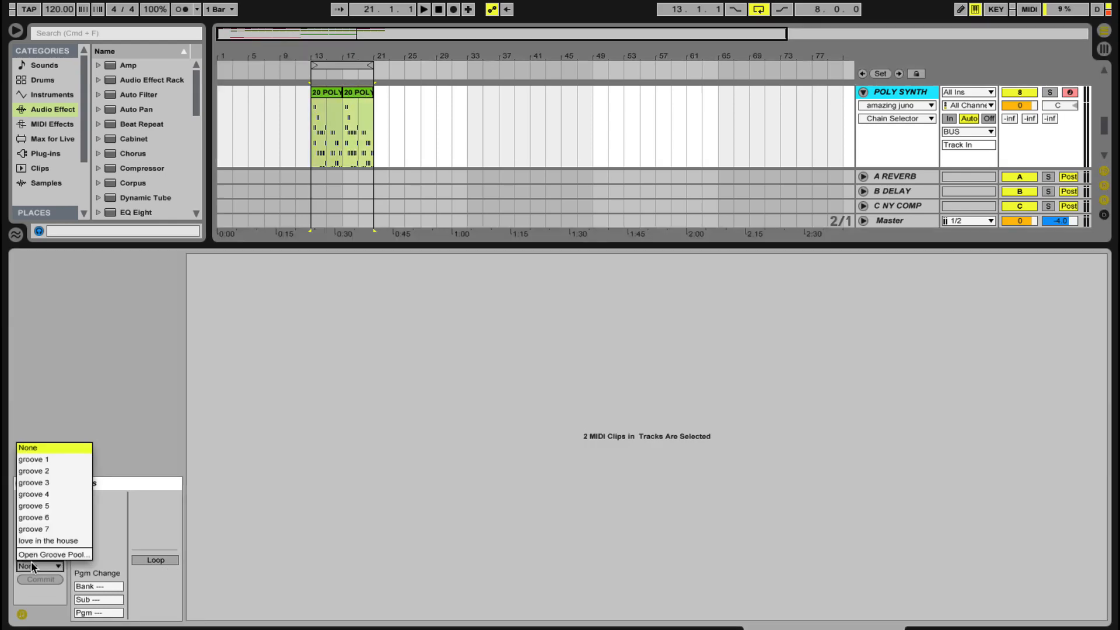
pyautogui.click(49, 497)
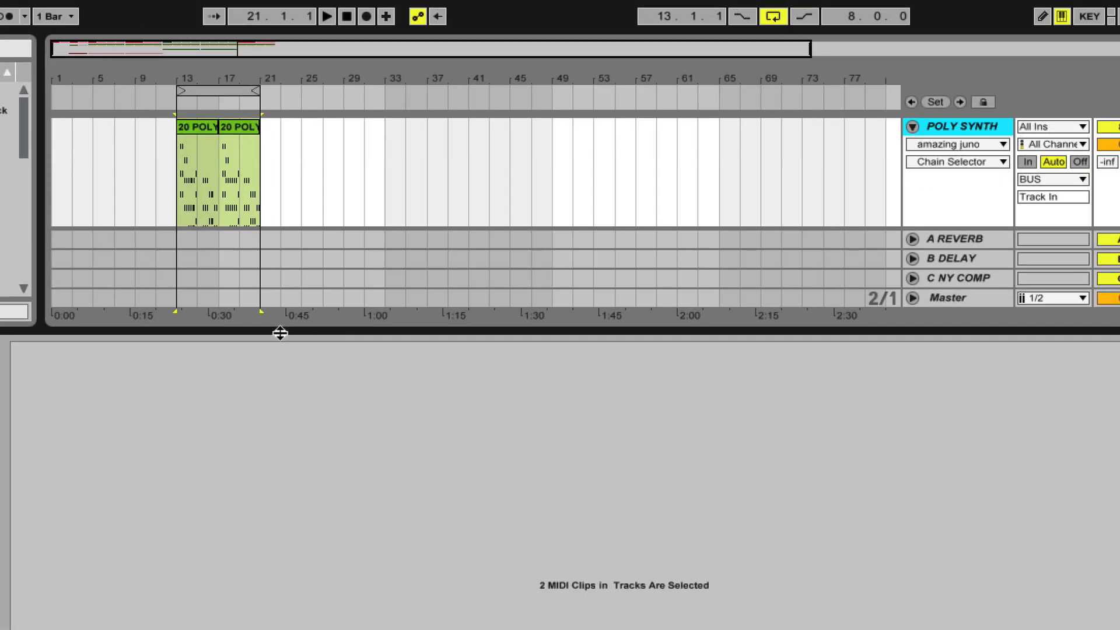
# - Collapse the clip view and play the arrangement from bar 11
pyautogui.moveTo(280, 333); pyautogui.dragTo(134, 627)
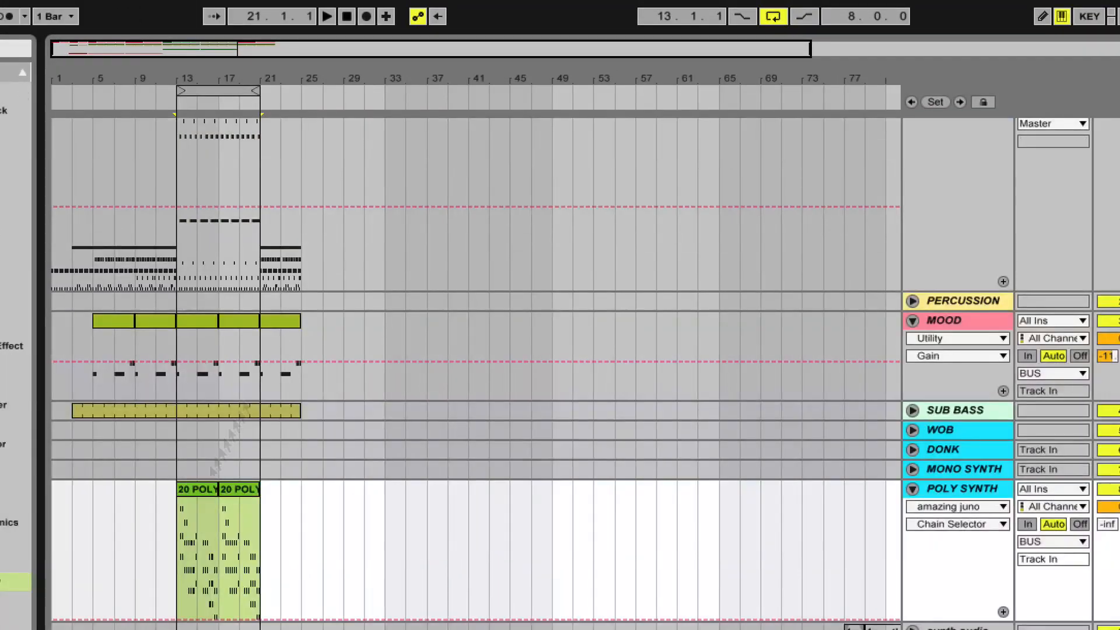
pyautogui.click(158, 533)
pyautogui.press('space')
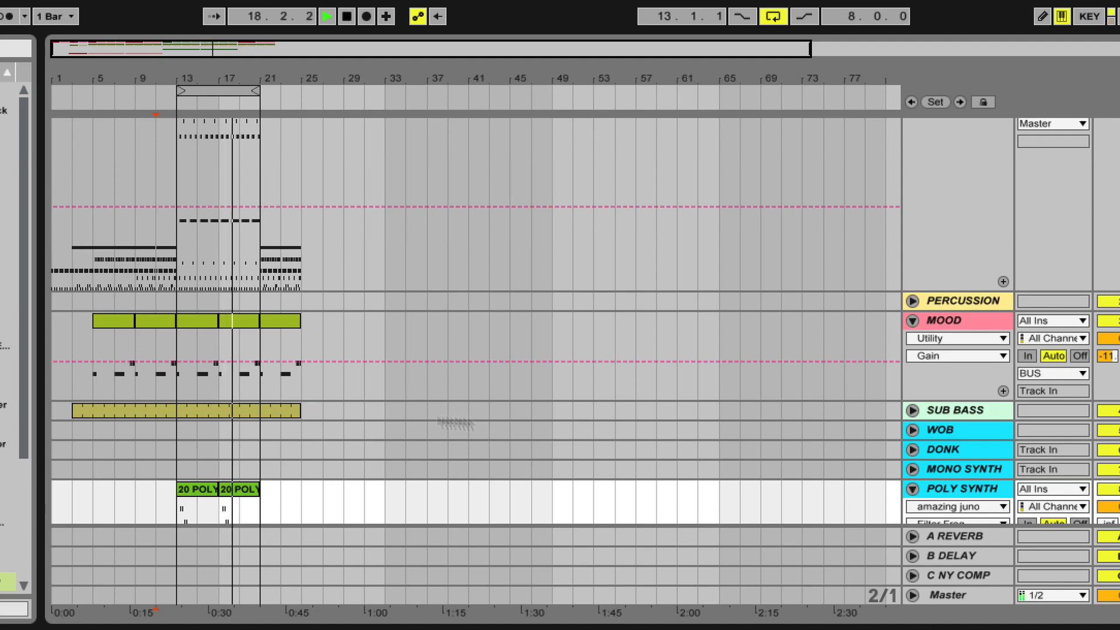
# - Duplicate the two POLY SYNTH clips directly after themselves, covering bars 21 to 29
pyautogui.press('super+alt+l')
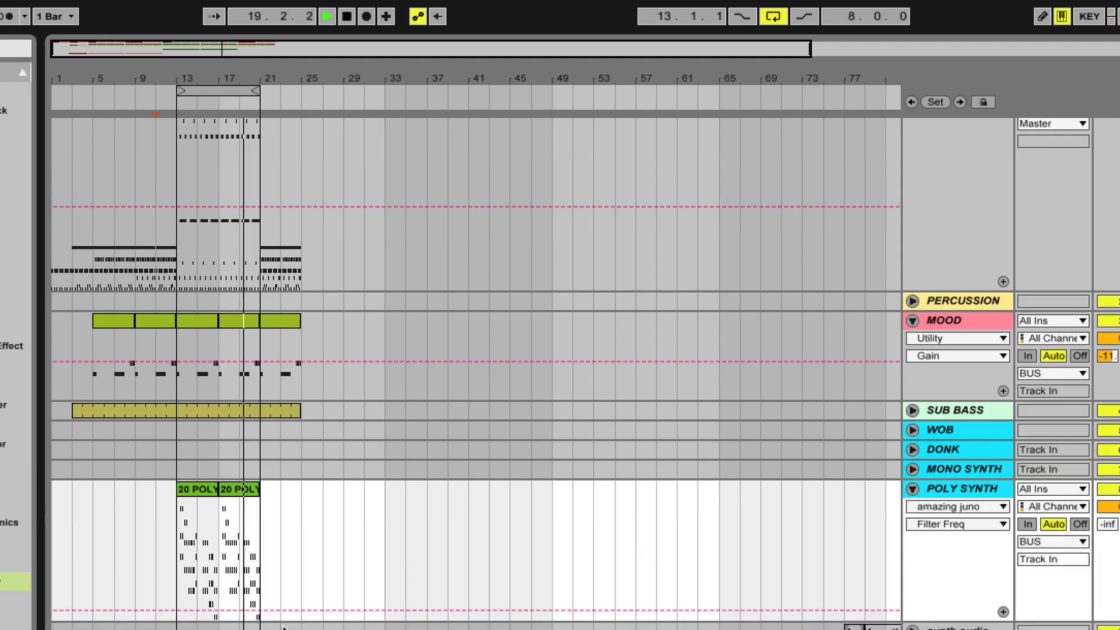
pyautogui.moveTo(265, 513); pyautogui.dragTo(176, 523)
pyautogui.press('super+d')
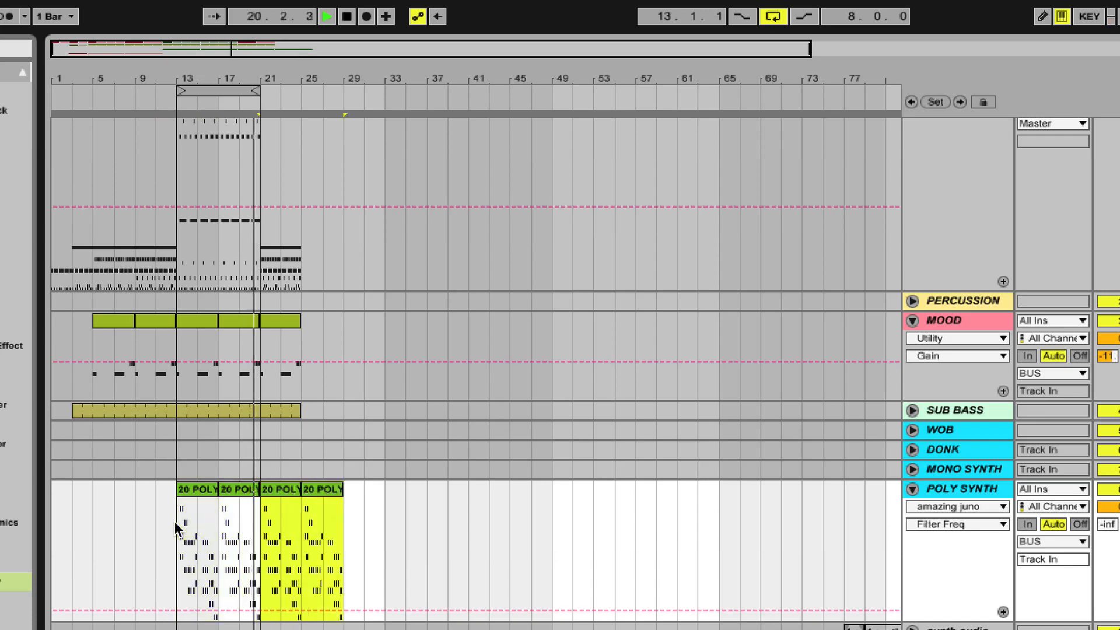
# - Switch off the arrangement loop, and extend the DRUMS and MOOD parts by four bars to bar 29
pyautogui.scroll(2, 245, 250)
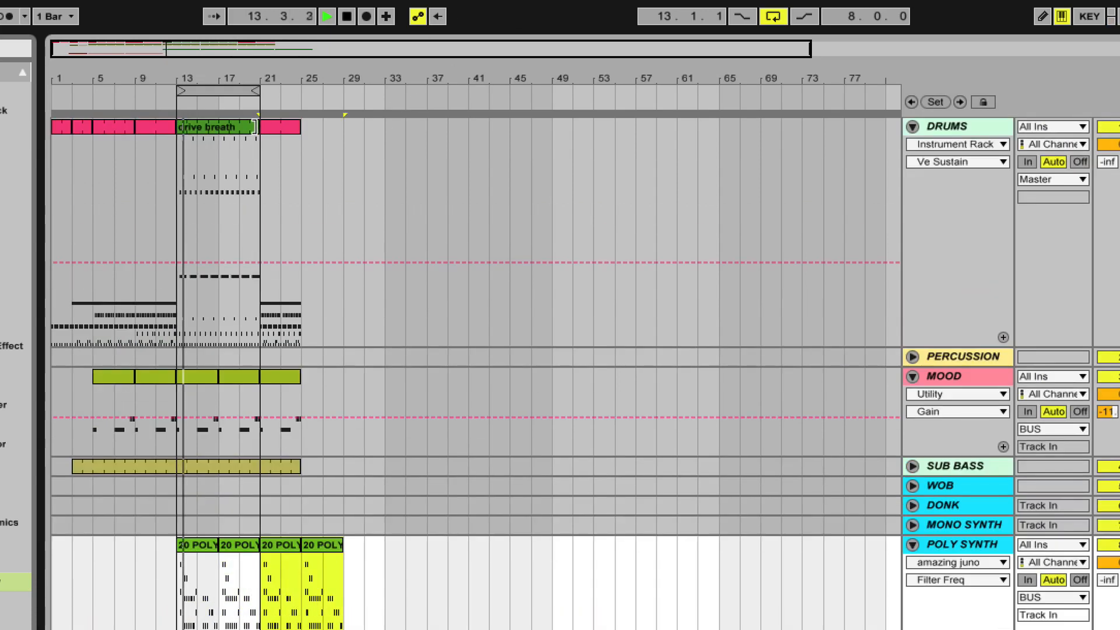
pyautogui.click(772, 16)
pyautogui.moveTo(300, 127); pyautogui.dragTo(345, 128)
pyautogui.hotkey('ctrl', 'd')
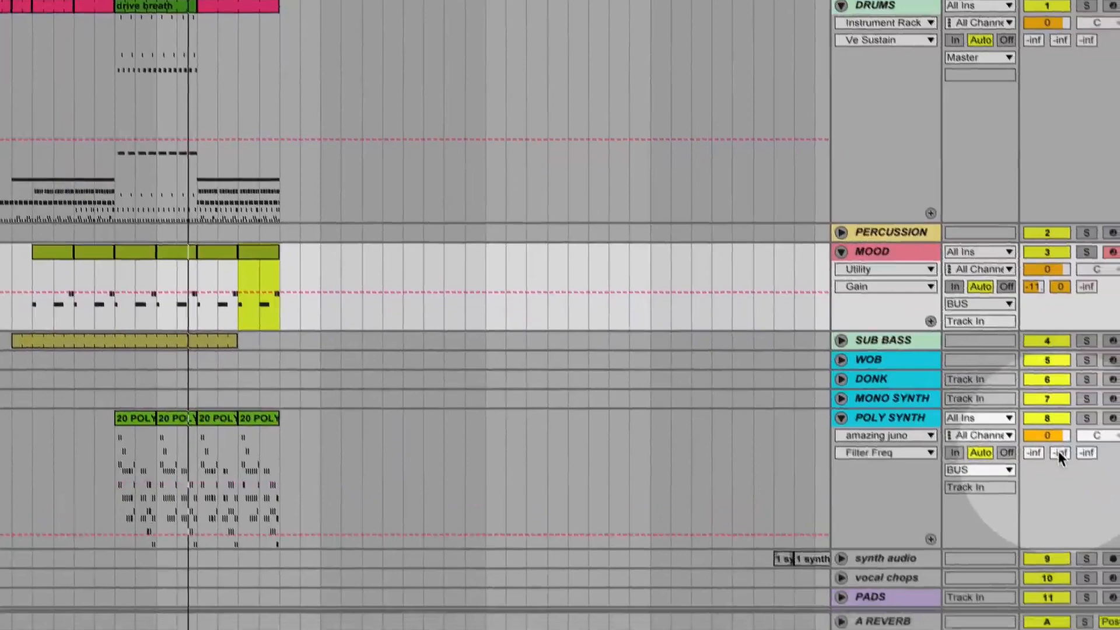
# - Raise the POLY SYNTH track's send to the B DELAY return
pyautogui.moveTo(1059, 453); pyautogui.dragTo(1059, 409)
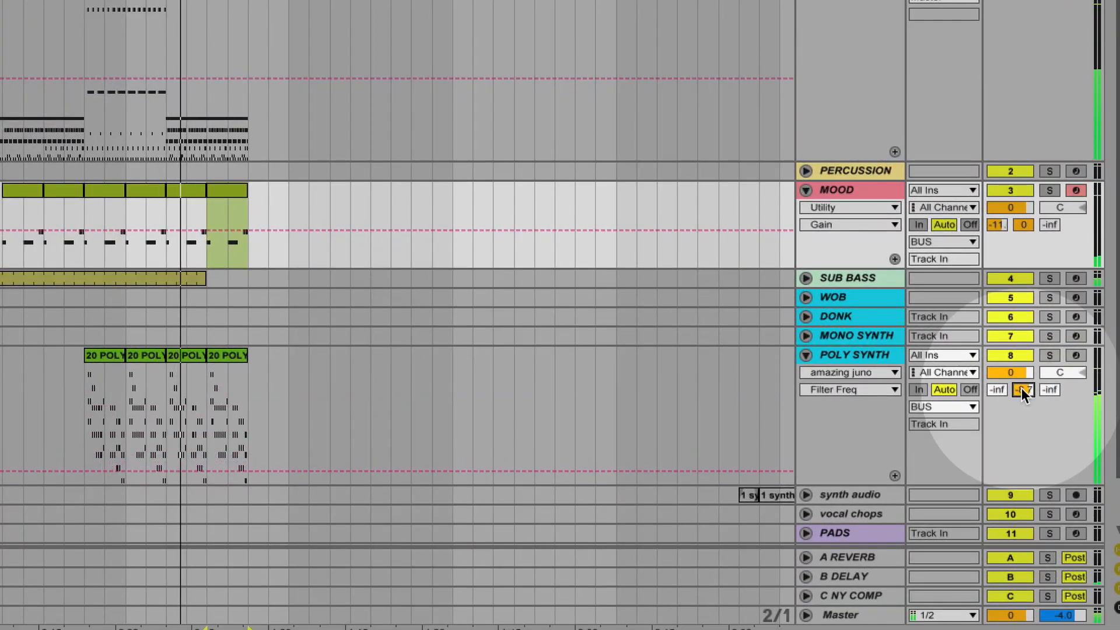
# - Set the POLY SYNTH track's B DELAY send to -1.2 and extend the last DRUMS clip to bar 41
pyautogui.moveTo(1021, 387); pyautogui.dragTo(1021, 390)
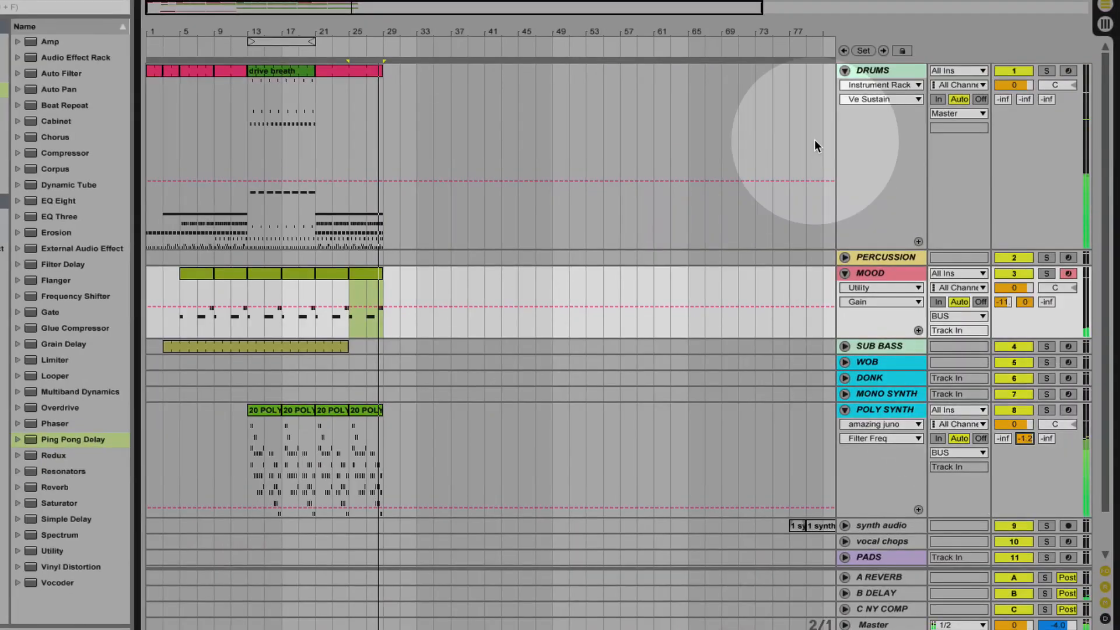
pyautogui.moveTo(380, 68); pyautogui.dragTo(489, 69)
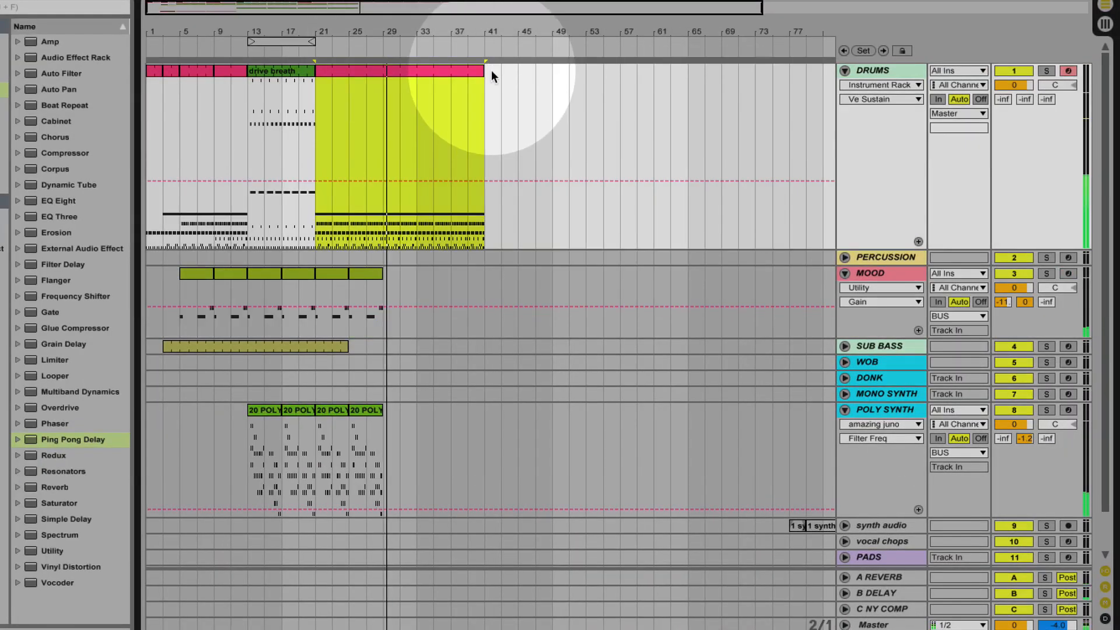
# - Set the POLY SYNTH start point to bar 13 and audition its scene 4 clip in Session View against the arrangement
pyautogui.click(457, 388)
pyautogui.scroll(-2, 457, 387)
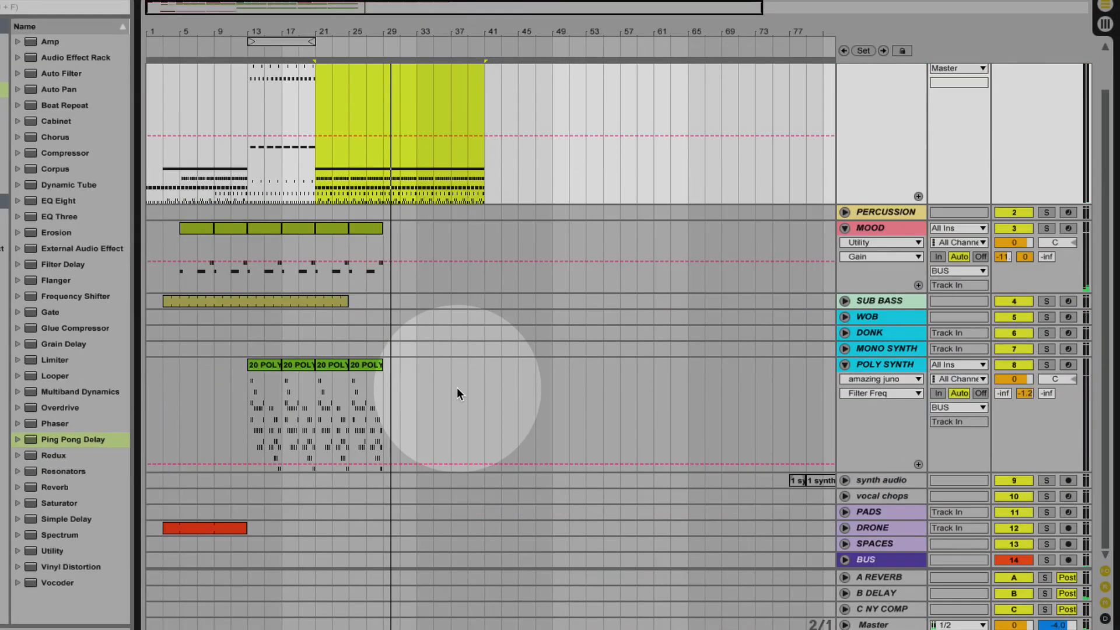
pyautogui.click(265, 382)
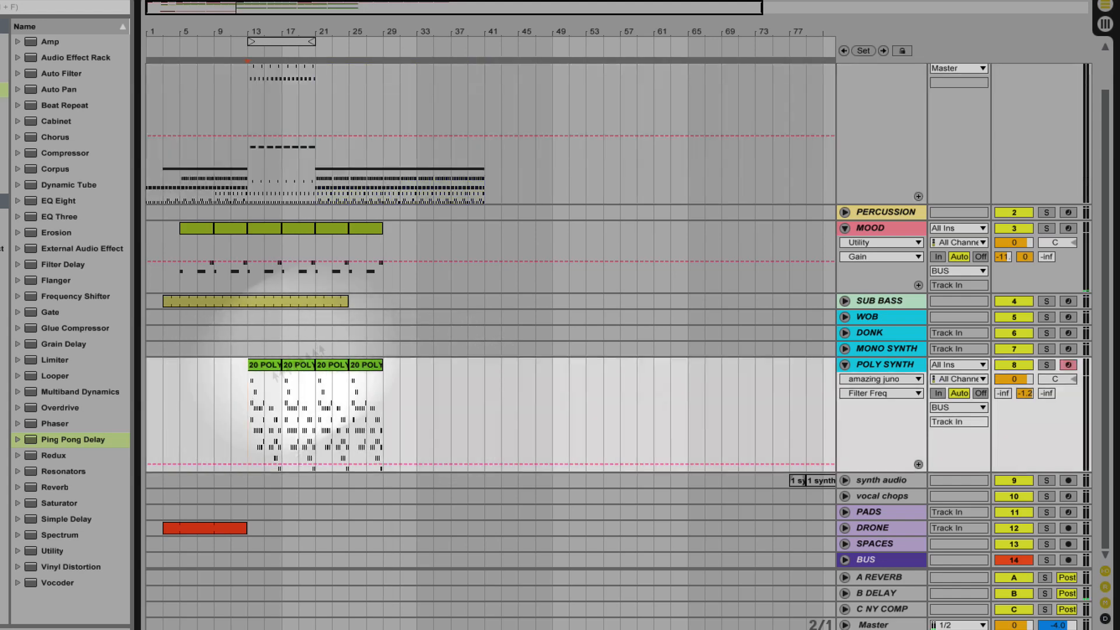
pyautogui.press('Tab')
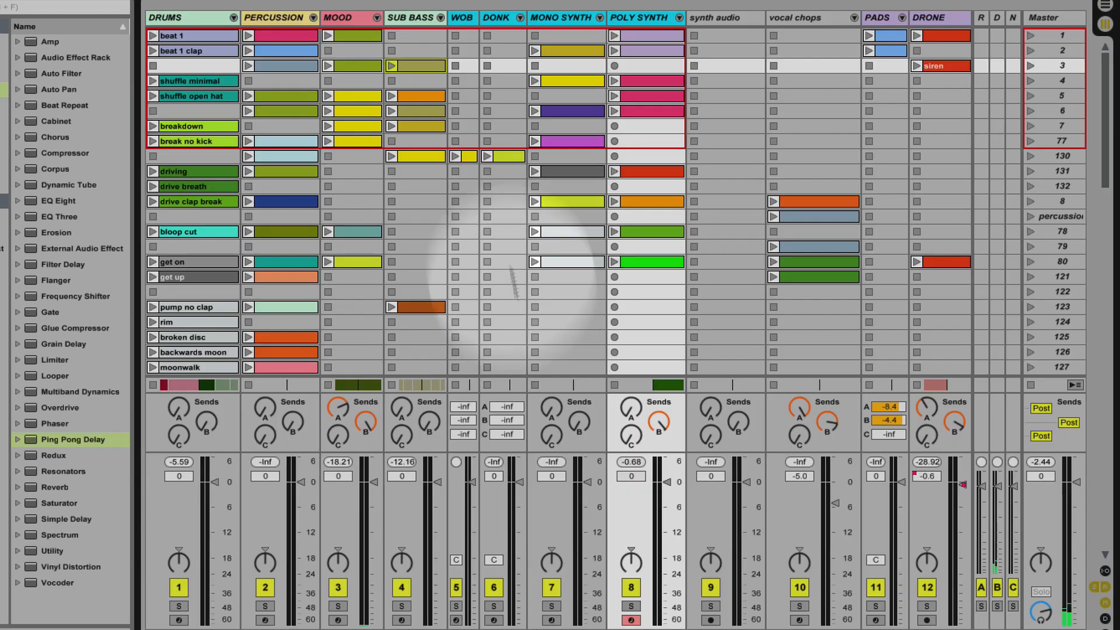
pyautogui.click(642, 81)
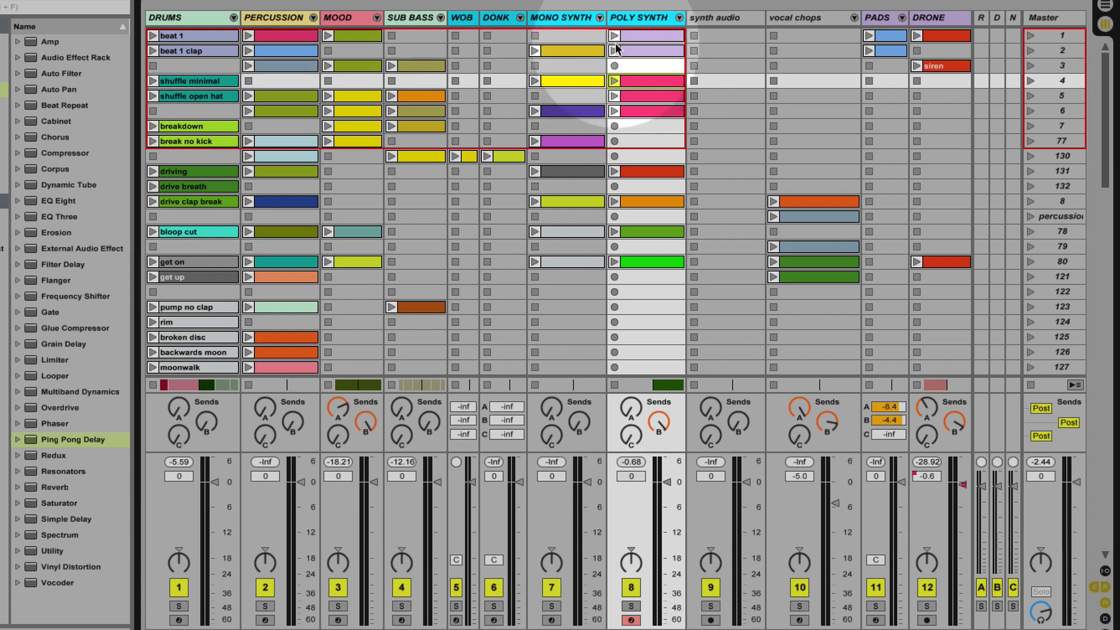
pyautogui.click(614, 81)
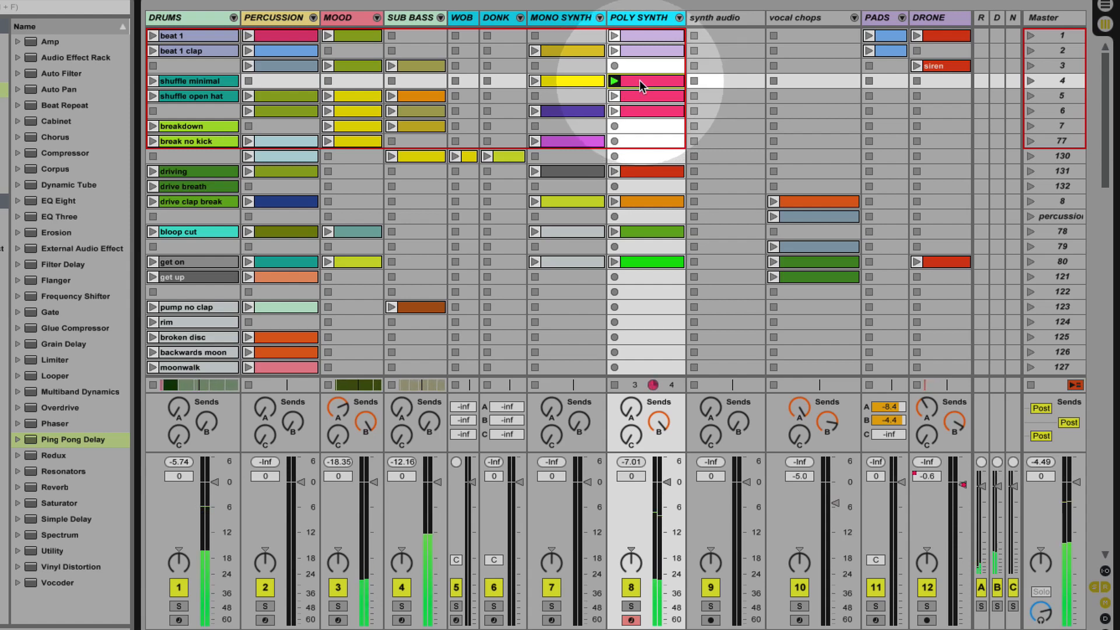
# - Place the scene 4 POLY SYNTH clip at bar 13 in the arrangement, extend it to bar 21, and resume arrangement playback for the track
pyautogui.press('Tab')
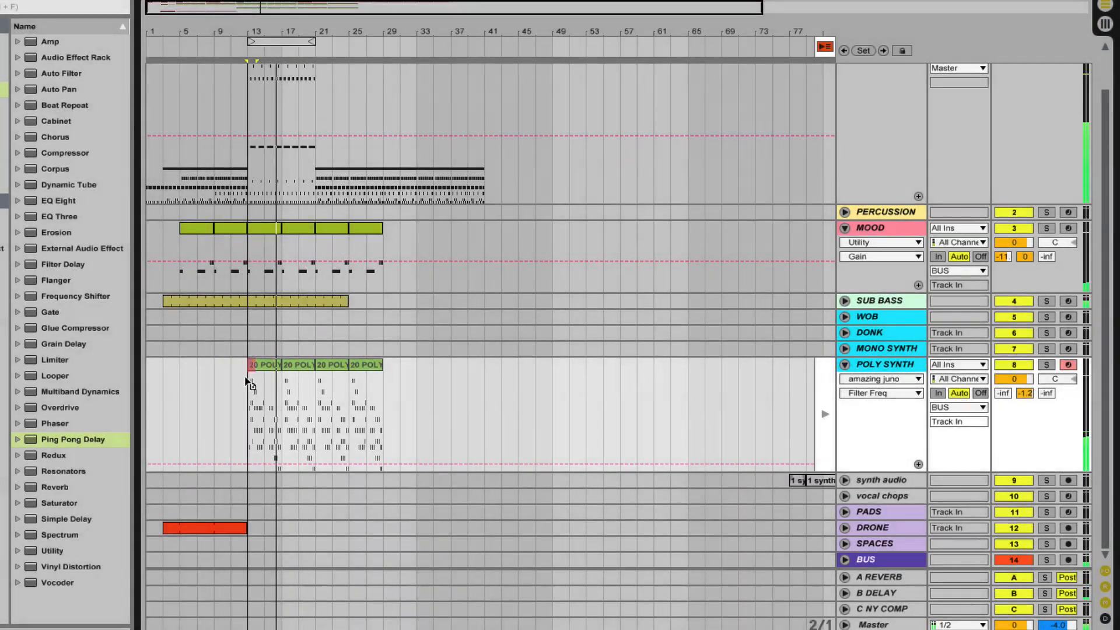
pyautogui.click(250, 383)
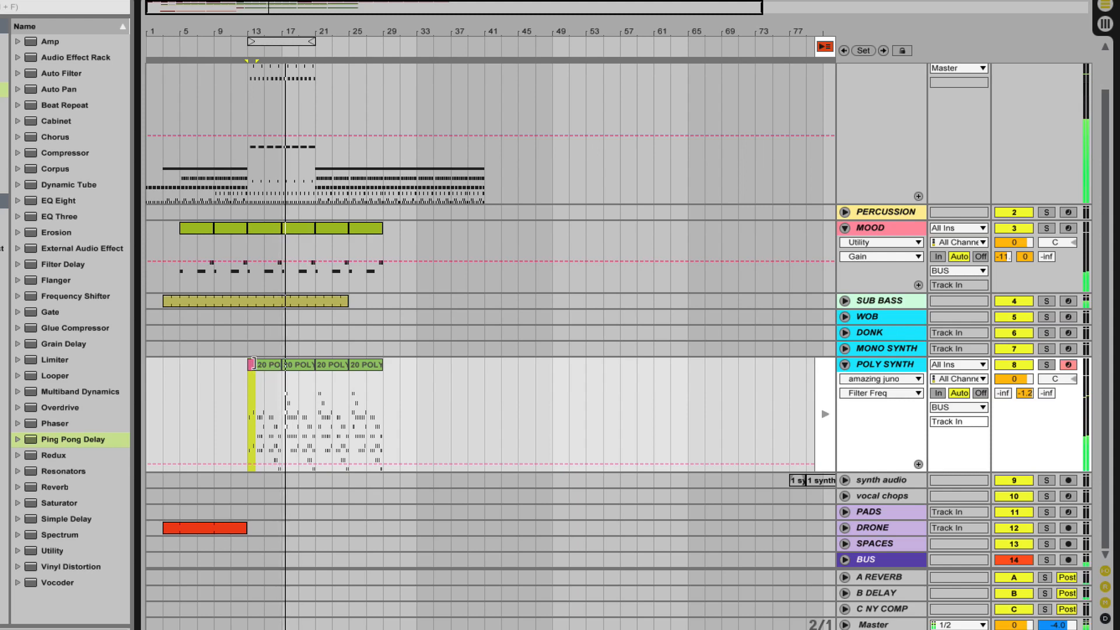
pyautogui.moveTo(255, 365); pyautogui.dragTo(315, 365)
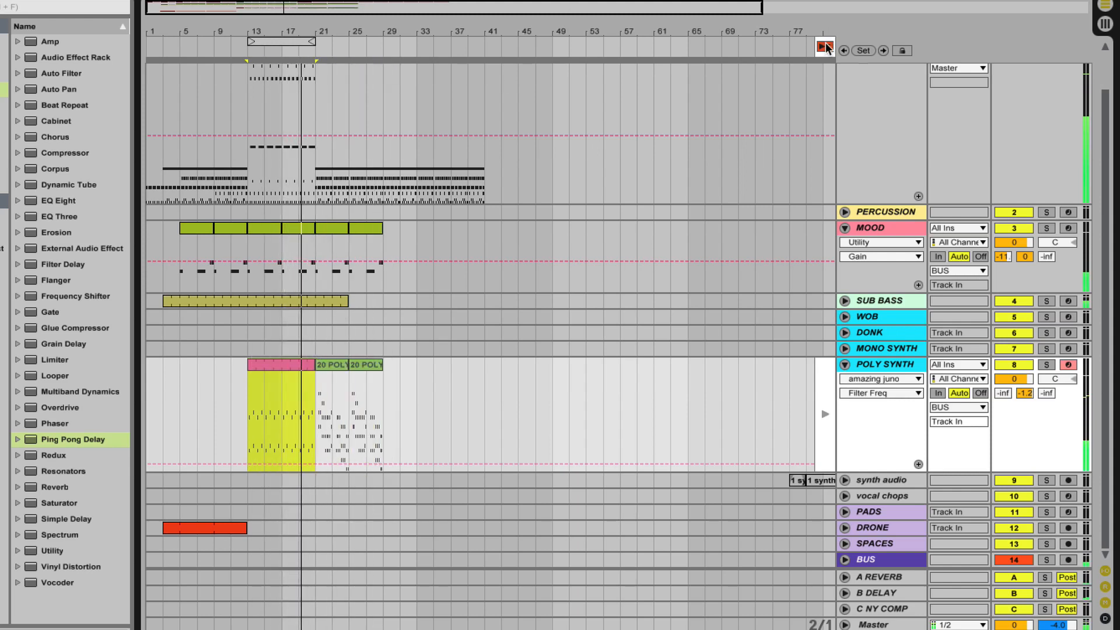
pyautogui.click(826, 46)
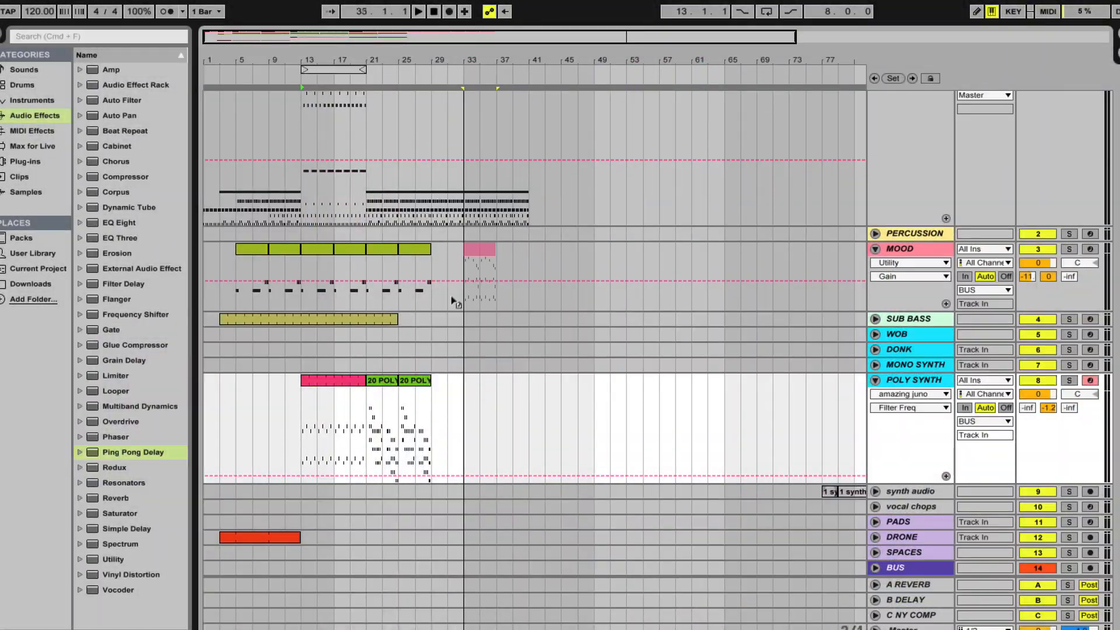
# - Place the scene 5 POLY SYNTH clip over bars 21 to 29, and play the arrangement from bar 11
pyautogui.moveTo(454, 301); pyautogui.dragTo(431, 382)
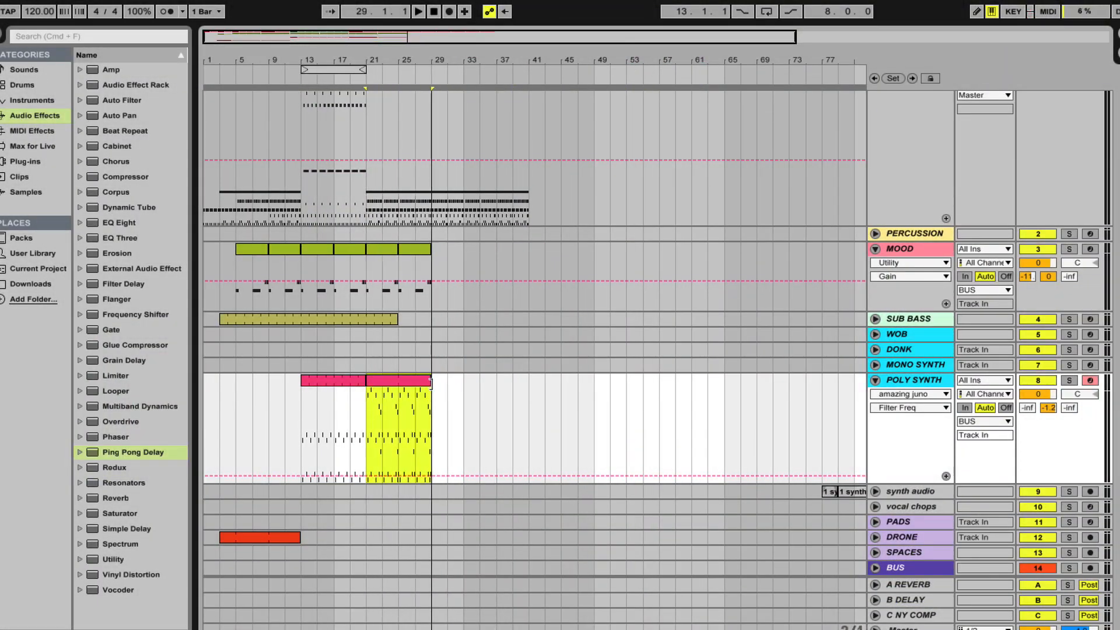
pyautogui.click(286, 414)
pyautogui.press('space')
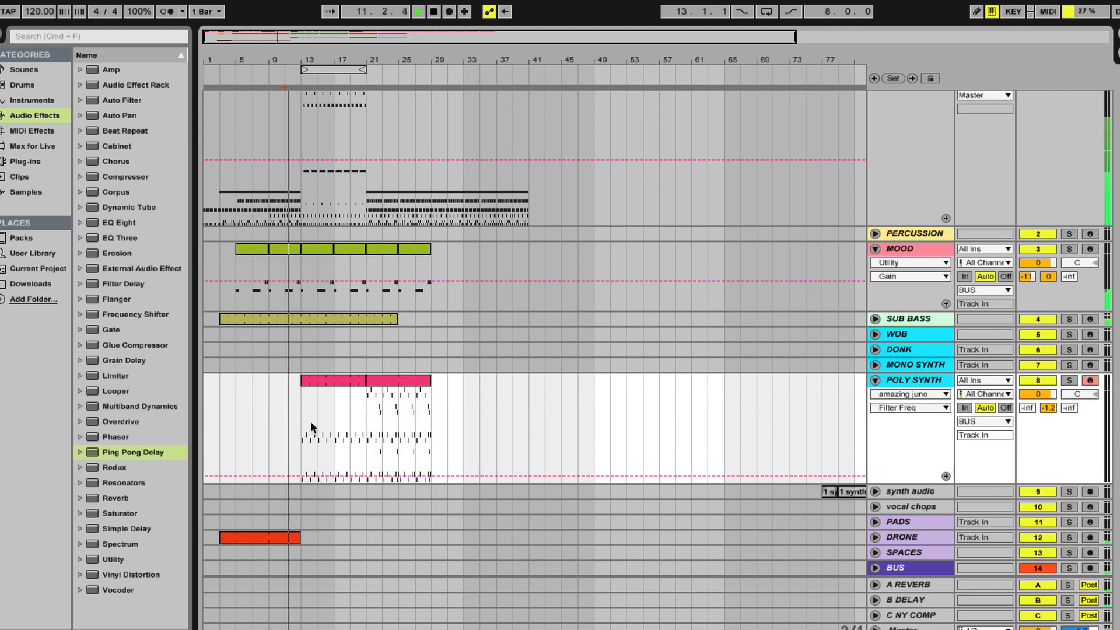
pyautogui.scroll(2, 314, 426)
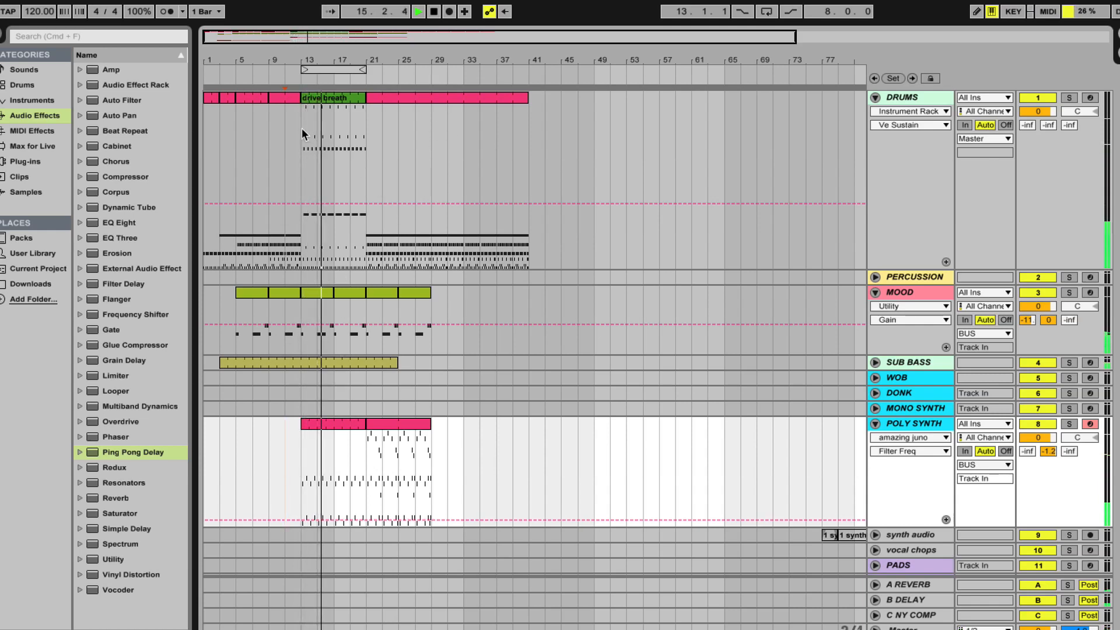
pyautogui.scroll(-3, 625, 334)
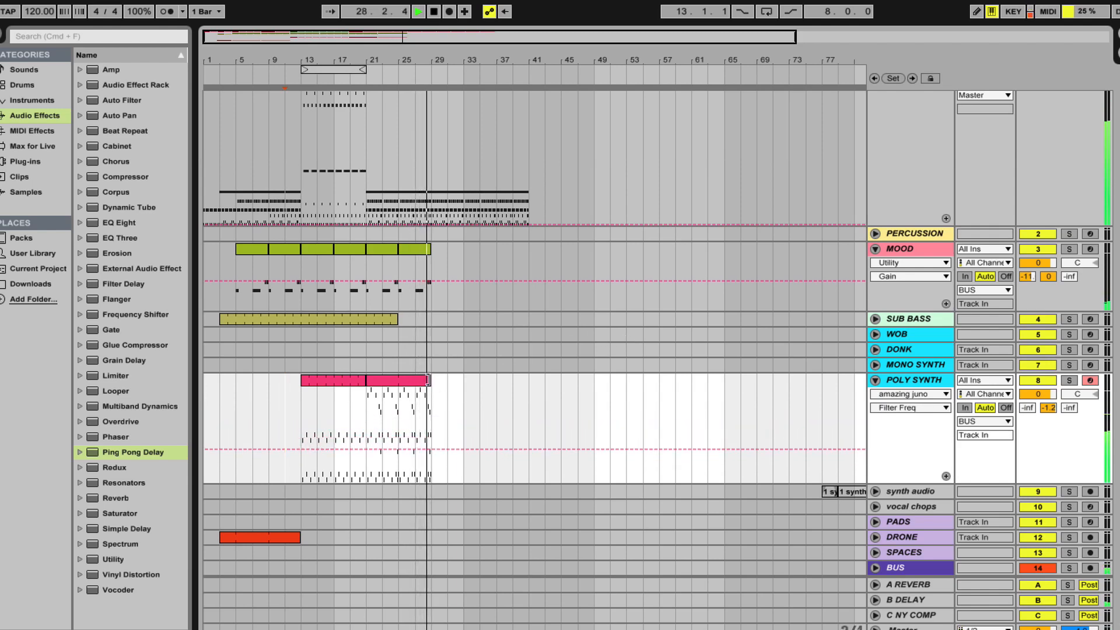
# - Extend the second POLY SYNTH clip to bar 47 and the DRONE clip to bar 49
pyautogui.moveTo(428, 380); pyautogui.dragTo(577, 380)
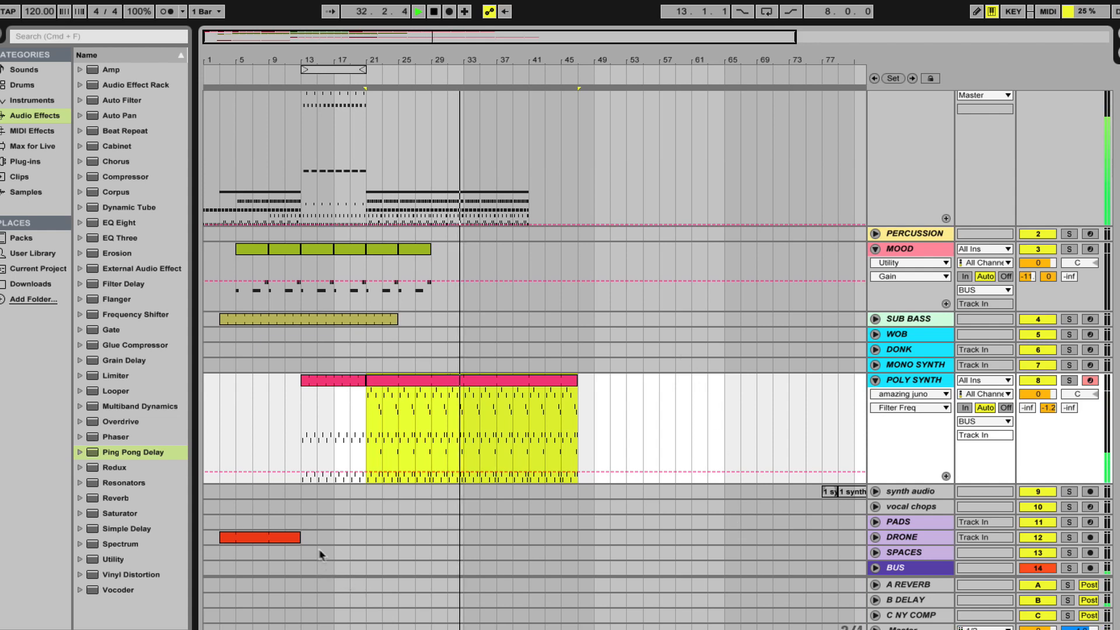
pyautogui.moveTo(300, 537); pyautogui.dragTo(592, 517)
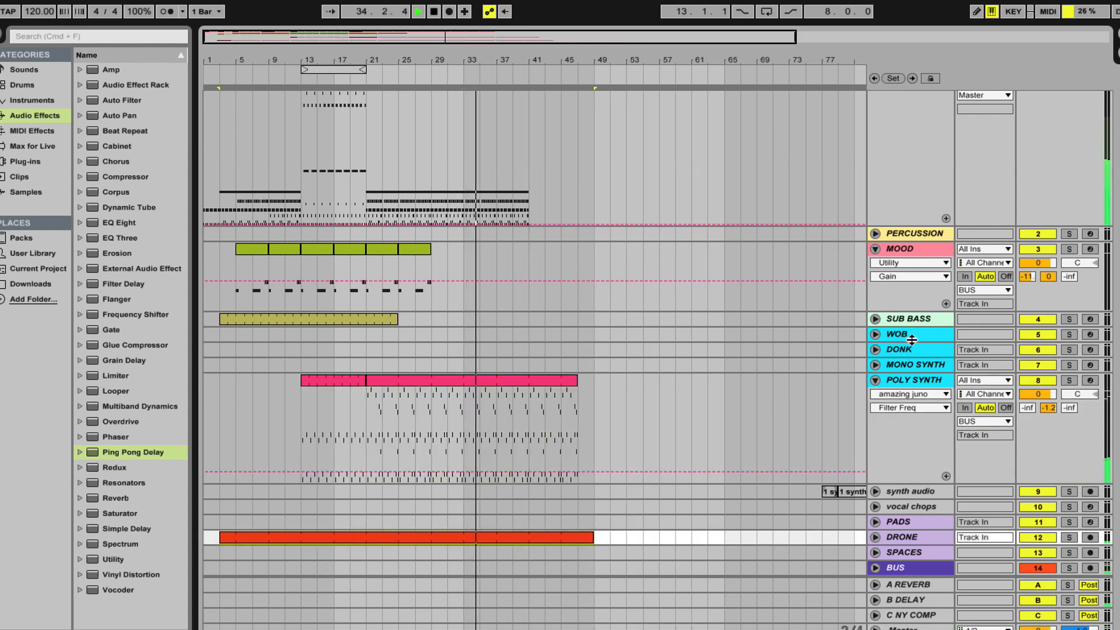
# - Add a locator at bar 37 of the arrangement
pyautogui.click(497, 315)
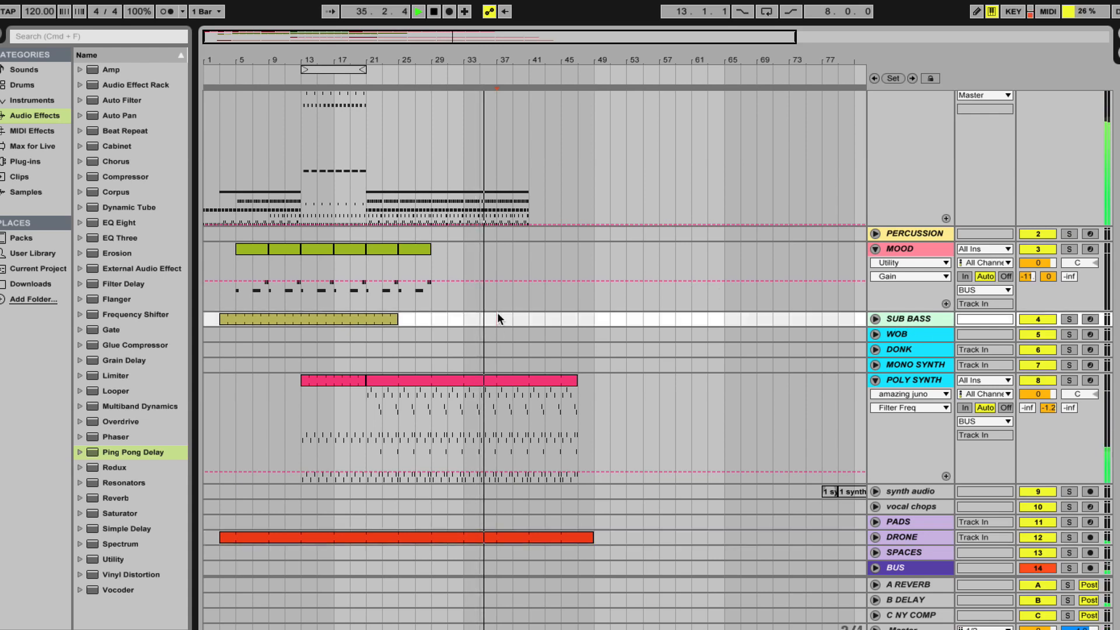
pyautogui.scroll(3, 508, 276)
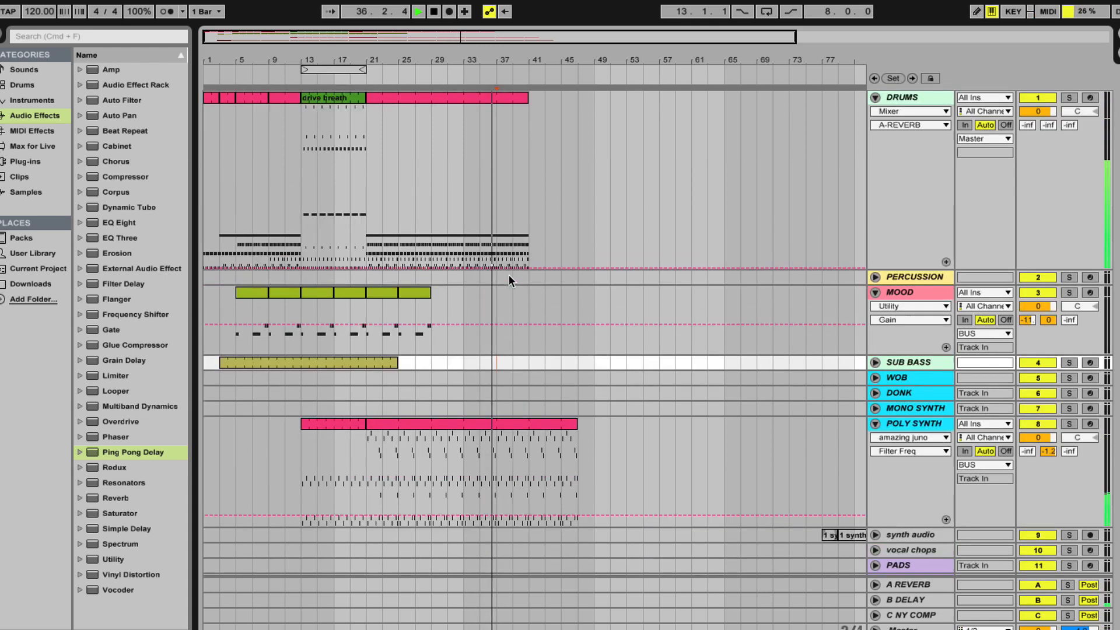
pyautogui.rightClick(500, 77)
pyautogui.click(526, 115)
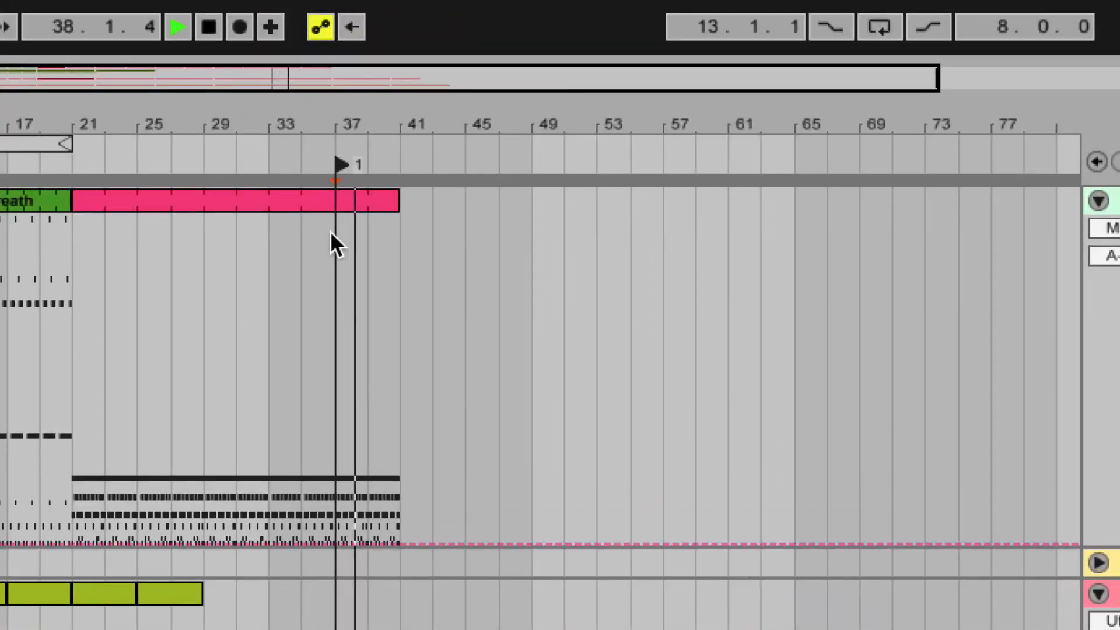
# - Audition the "bloop cut" and "get on" DRUMS clips in Session View
pyautogui.press('Tab')
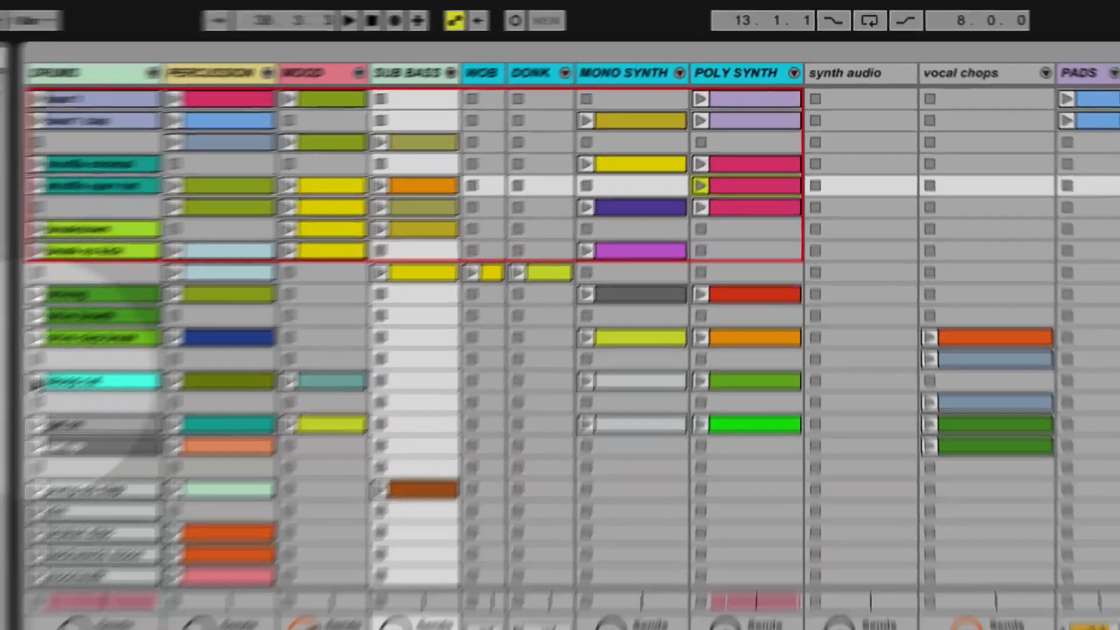
pyautogui.click(36, 382)
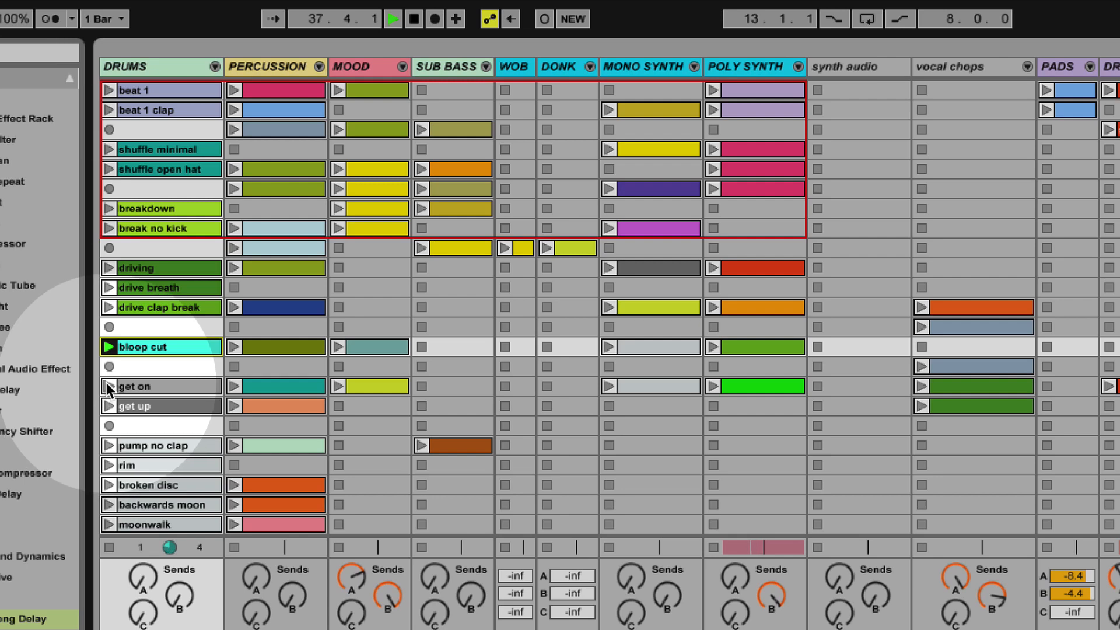
pyautogui.click(107, 387)
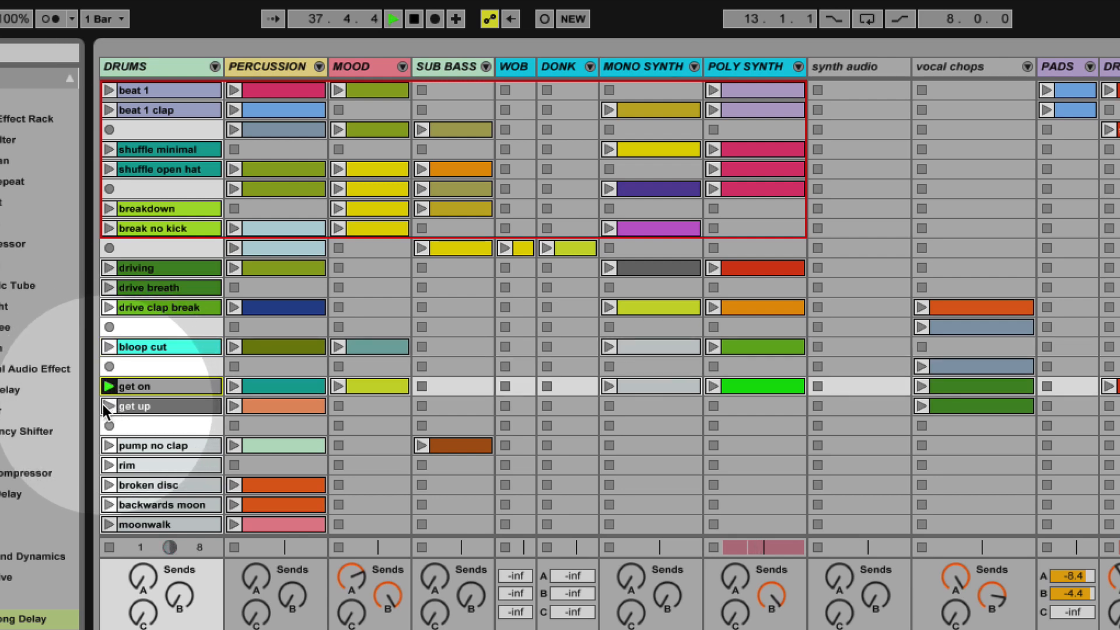
# - Place the "get on" DRUMS clip at the bar 37 locator, extend it to bar 45, and resume arrangement playback for the track
pyautogui.press('Tab')
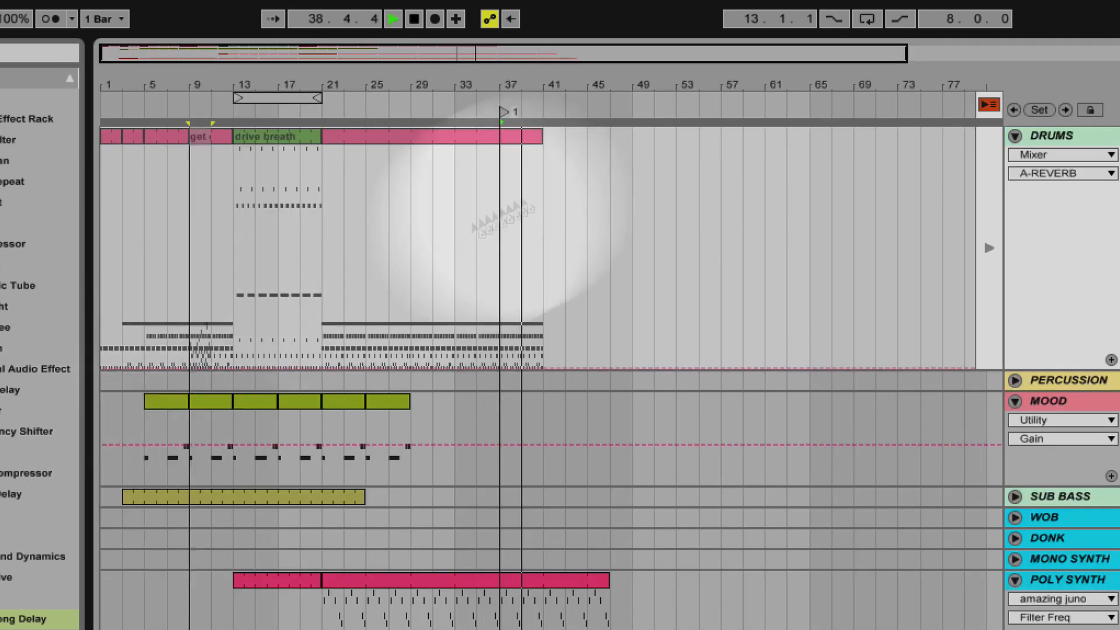
pyautogui.moveTo(522, 202); pyautogui.dragTo(502, 175)
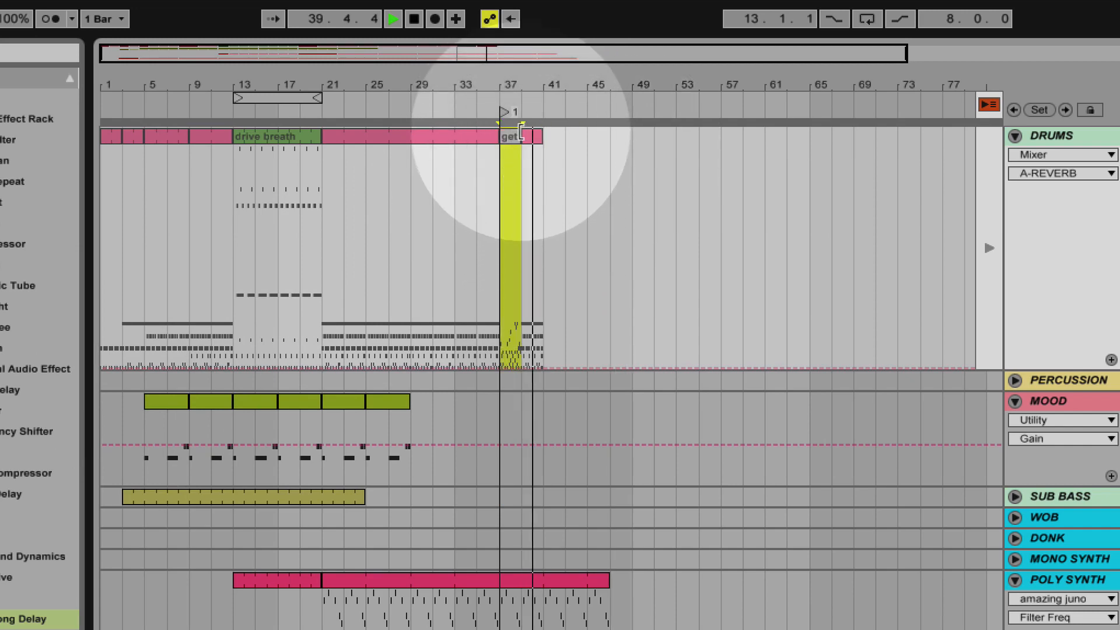
pyautogui.moveTo(522, 133); pyautogui.dragTo(586, 133)
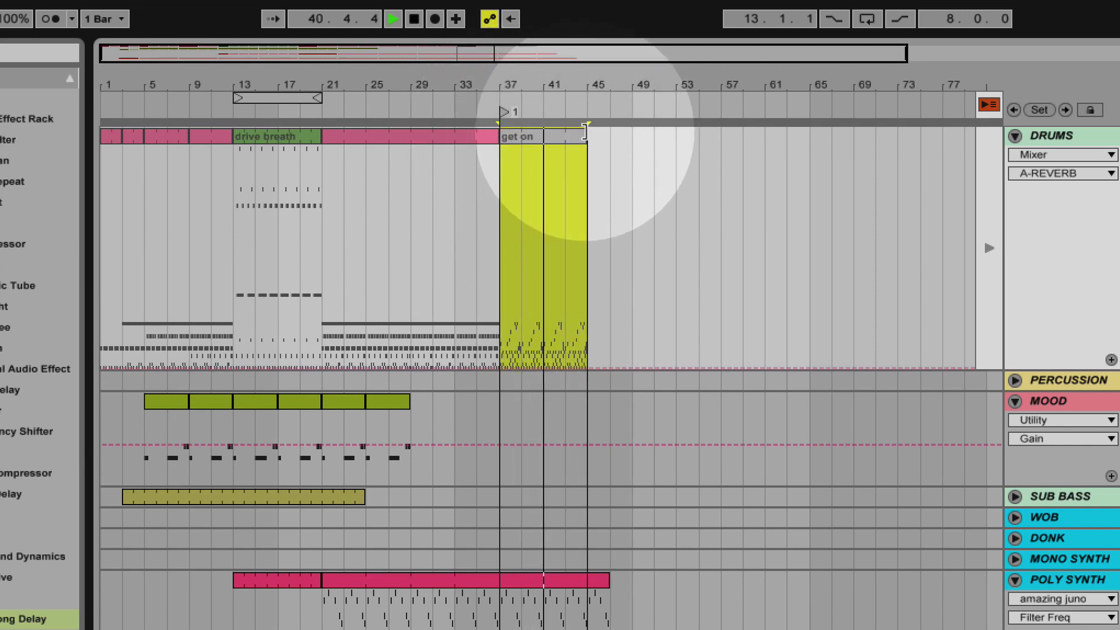
pyautogui.click(989, 105)
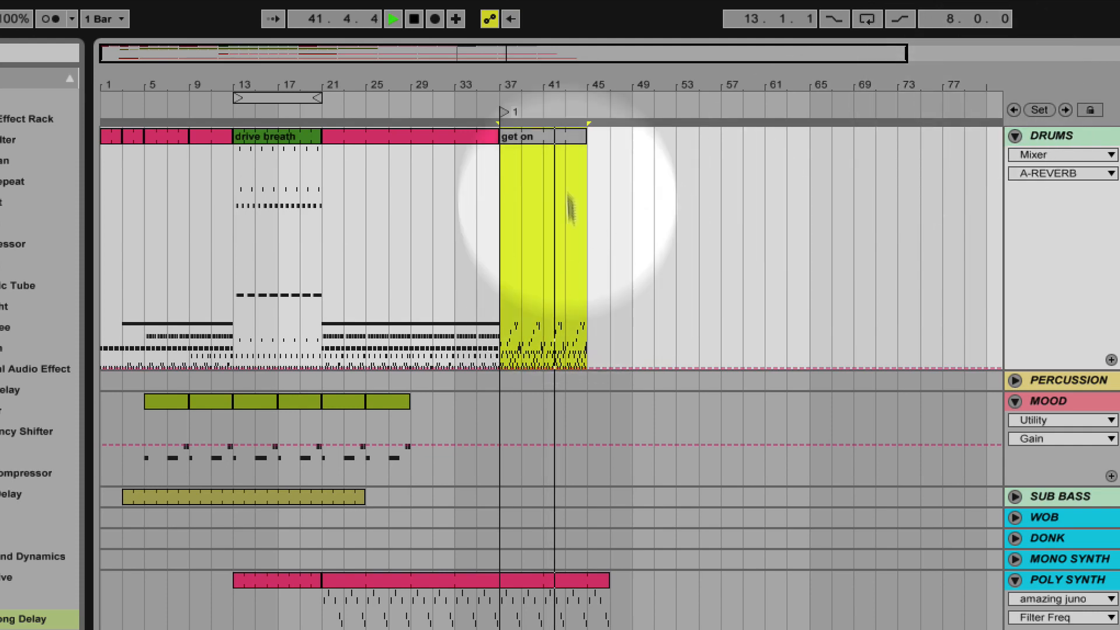
# - Stop playback, set the start position to bar 37, and select the MONO SYNTH track
pyautogui.click(395, 534)
pyautogui.press('space')
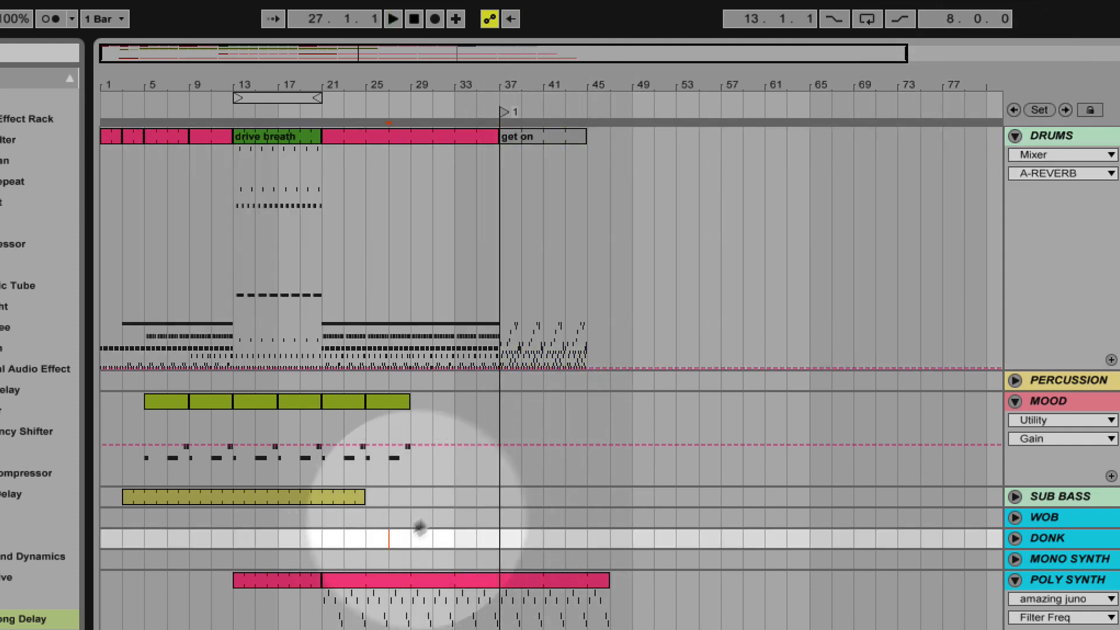
pyautogui.click(492, 470)
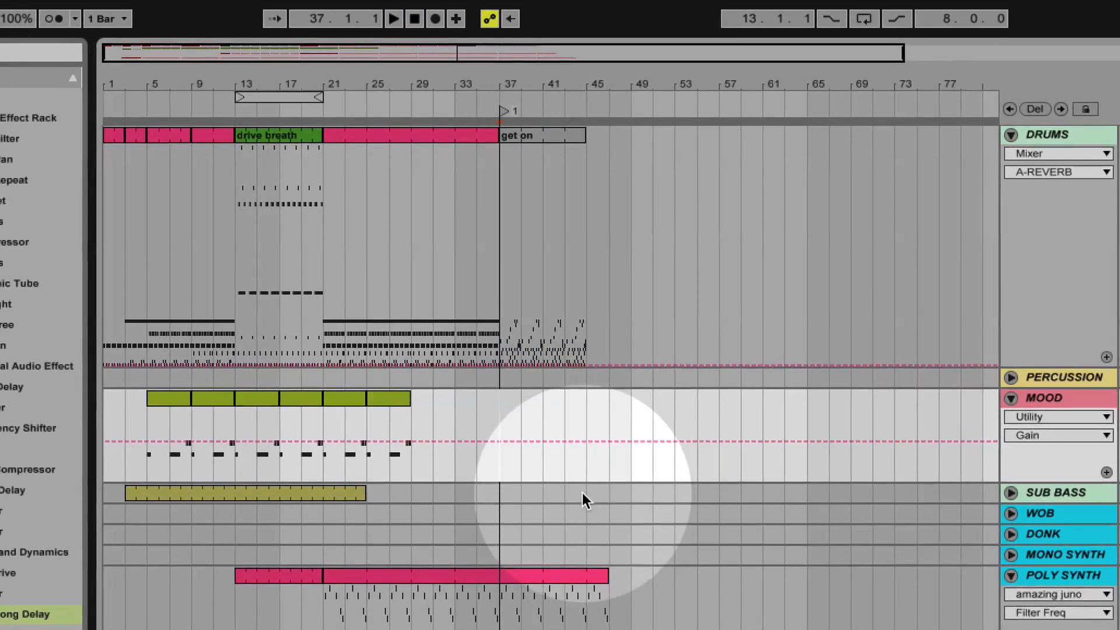
pyautogui.scroll(-3, 579, 484)
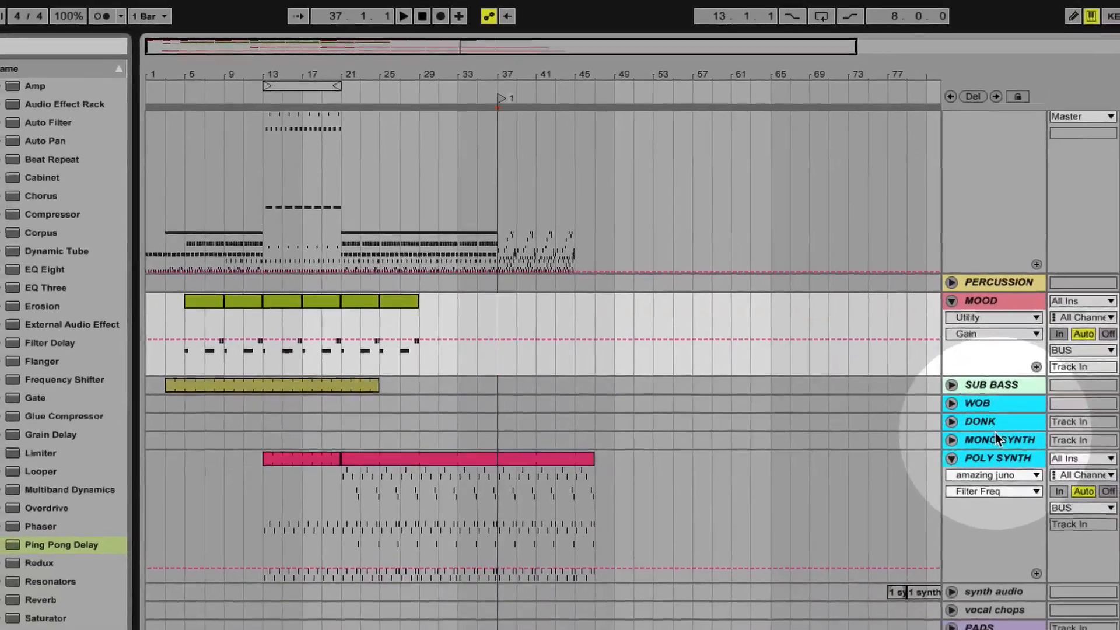
pyautogui.click(995, 436)
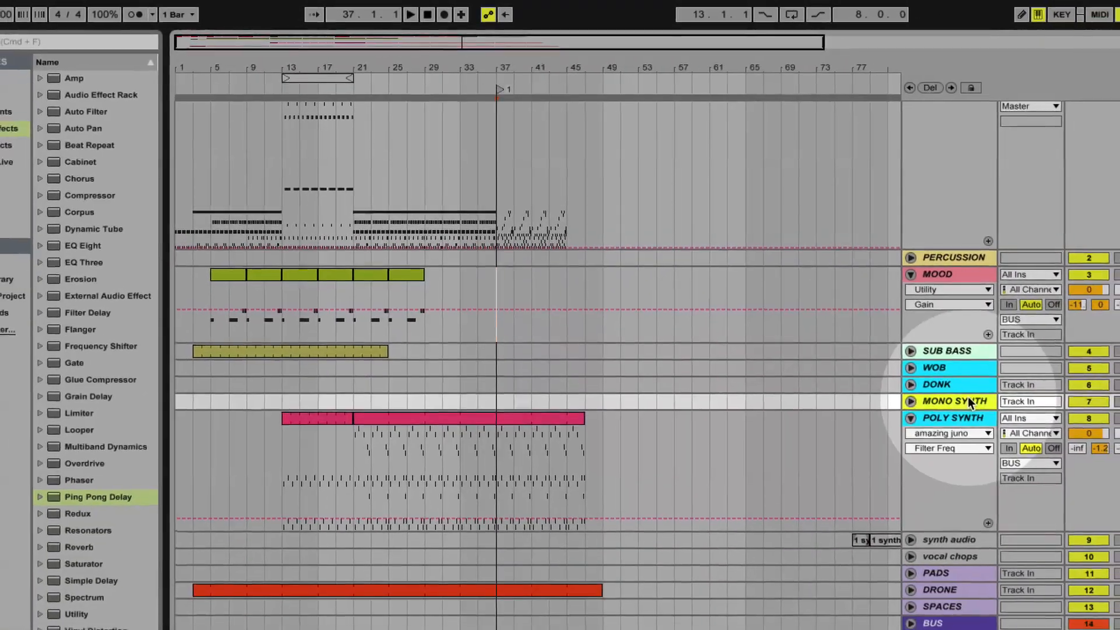
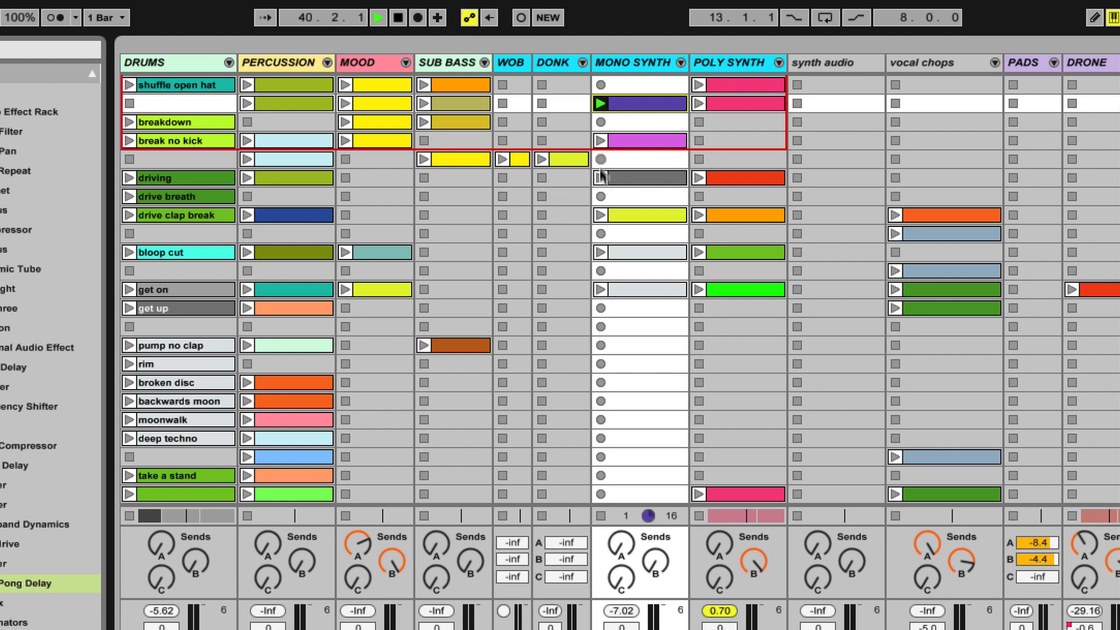
# - Audition the MONO SYNTH clips in the "drive clap break" and "bloop cut" rows, and return to Arrangement View
pyautogui.click(599, 214)
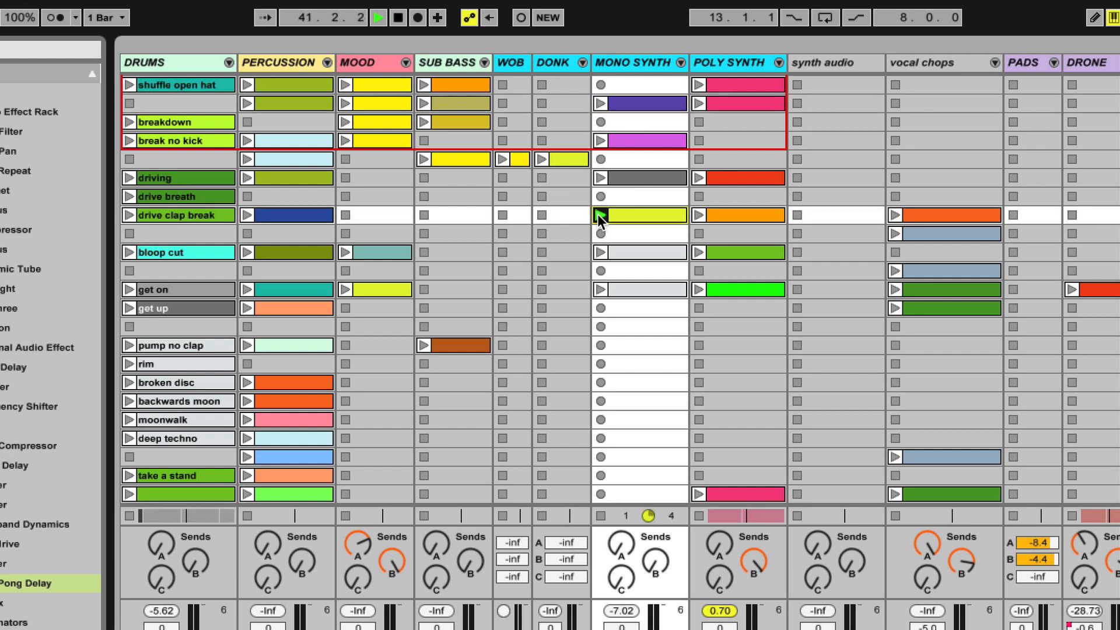
pyautogui.click(601, 252)
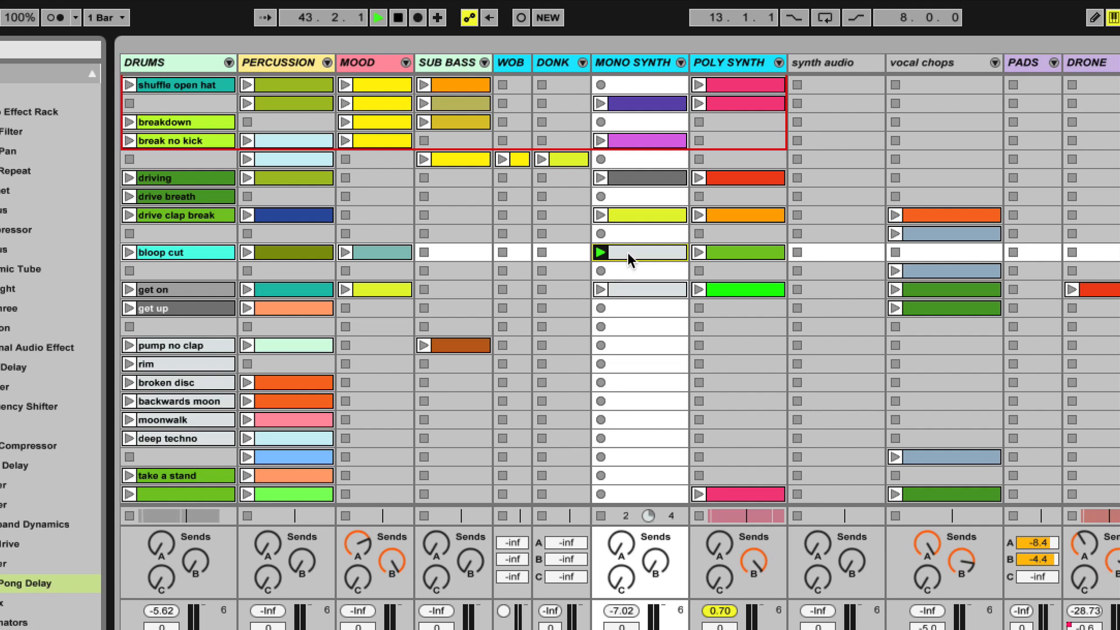
pyautogui.press('Tab')
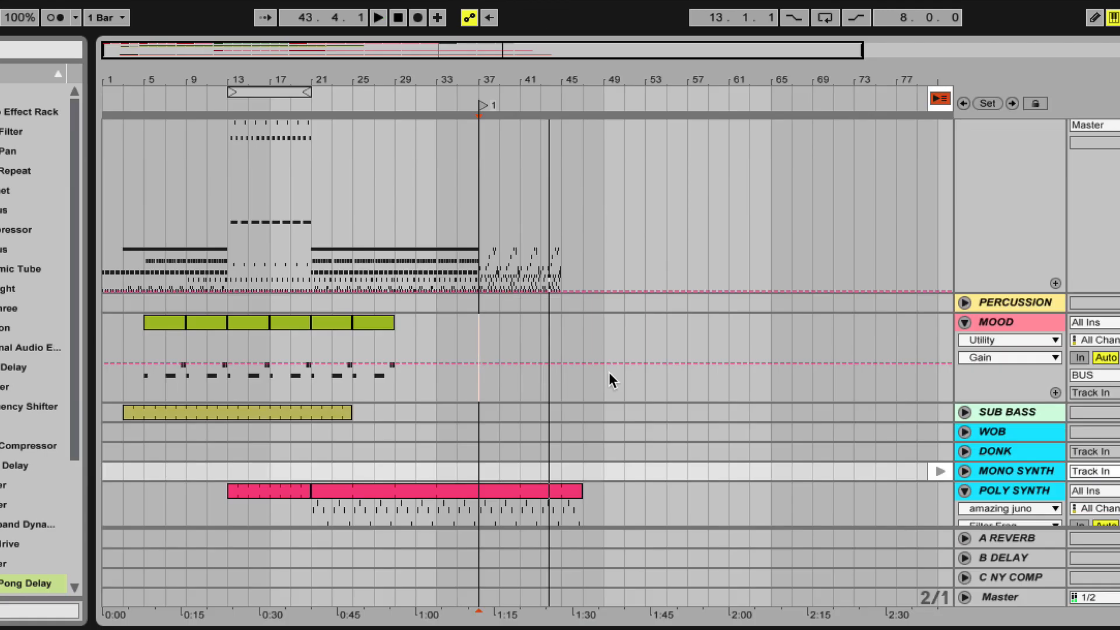
# - Create an empty MIDI clip on MONO SYNTH from bar 37 to 45 and draw an E3 note at 1.4.3 and a C3 note at 2.4.3
pyautogui.moveTo(481, 471); pyautogui.dragTo(521, 471)
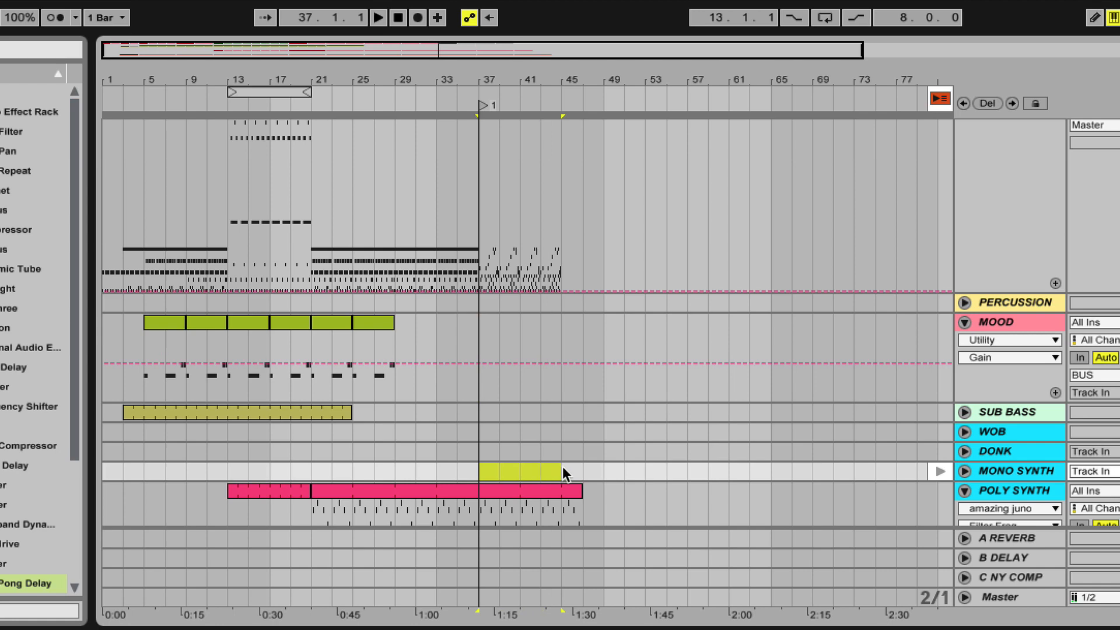
pyautogui.hotkey('ctrl', 'shift', 'm')
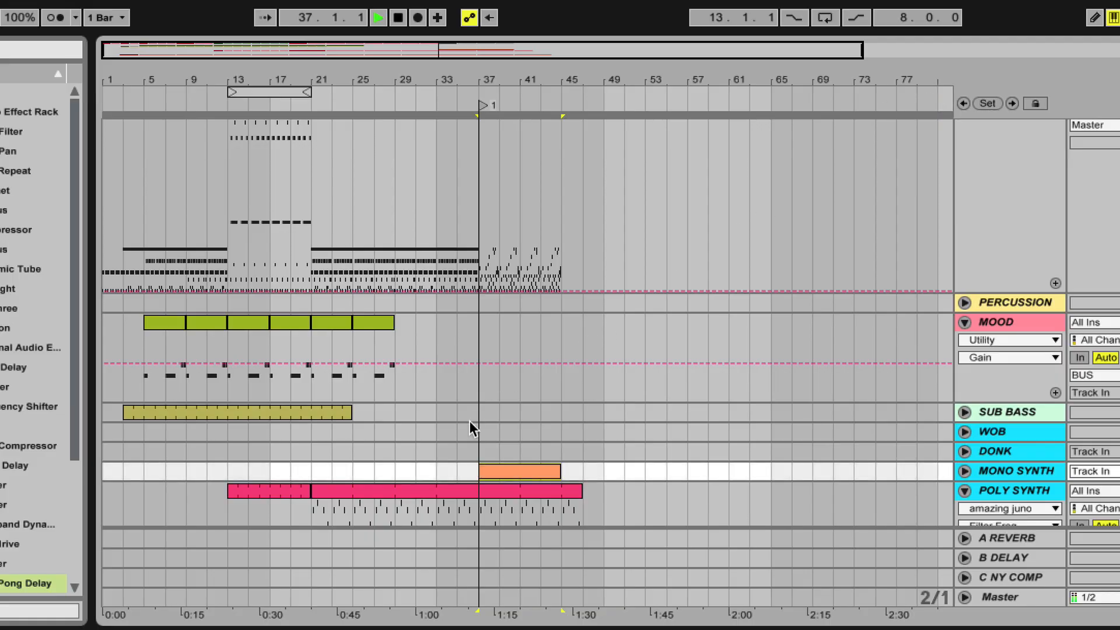
pyautogui.doubleClick(490, 471)
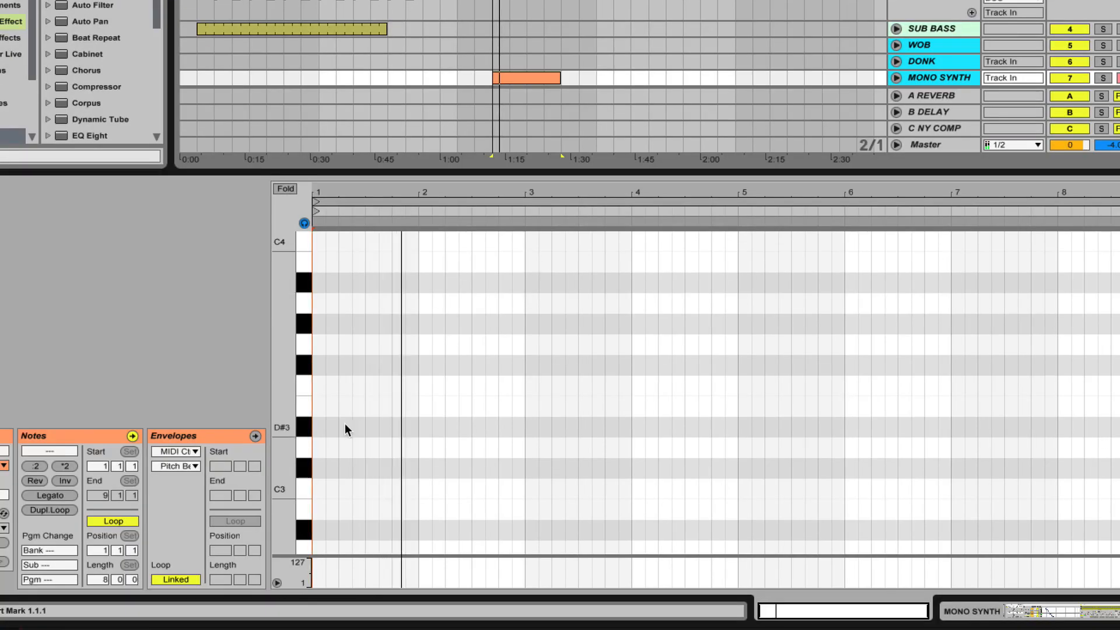
pyautogui.press('b')
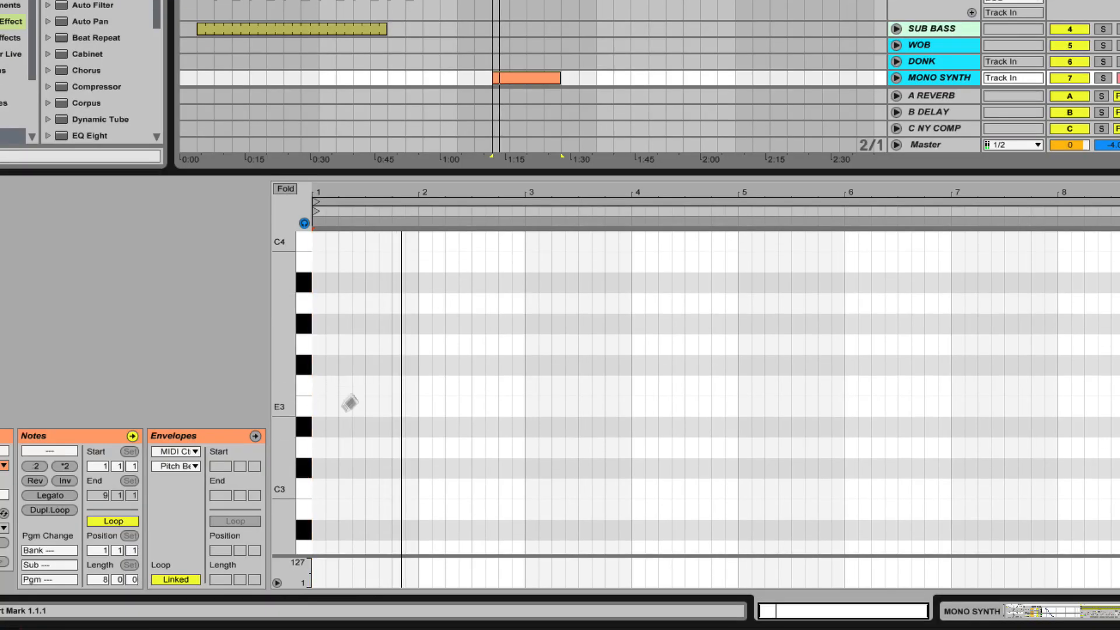
pyautogui.click(411, 385)
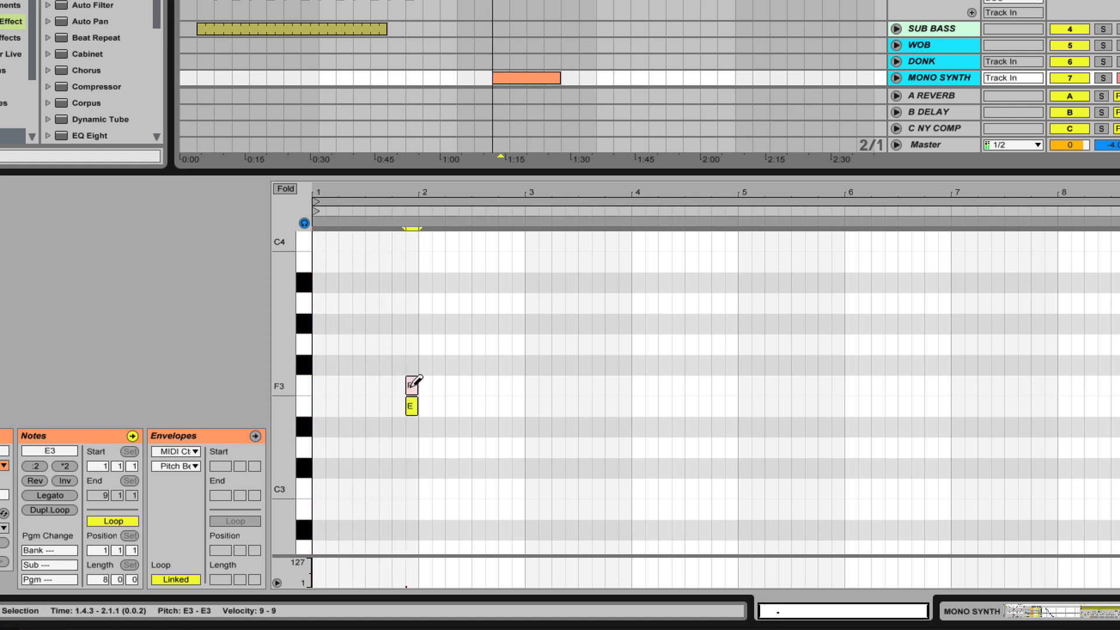
pyautogui.press('space')
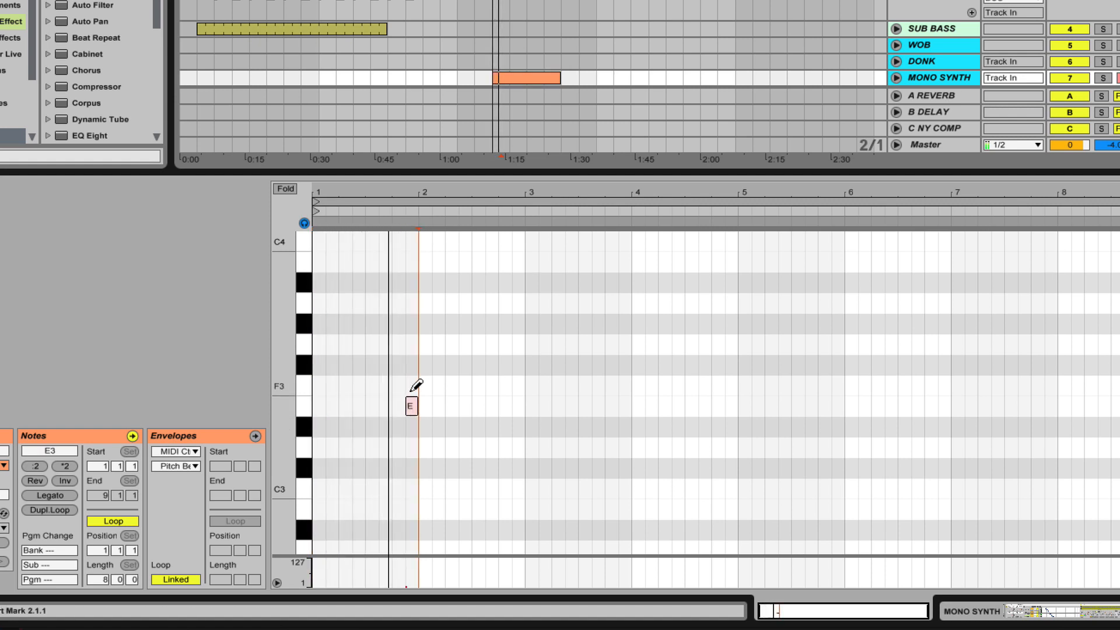
pyautogui.click(516, 447)
pyautogui.moveTo(517, 448); pyautogui.dragTo(519, 429)
pyautogui.press('space')
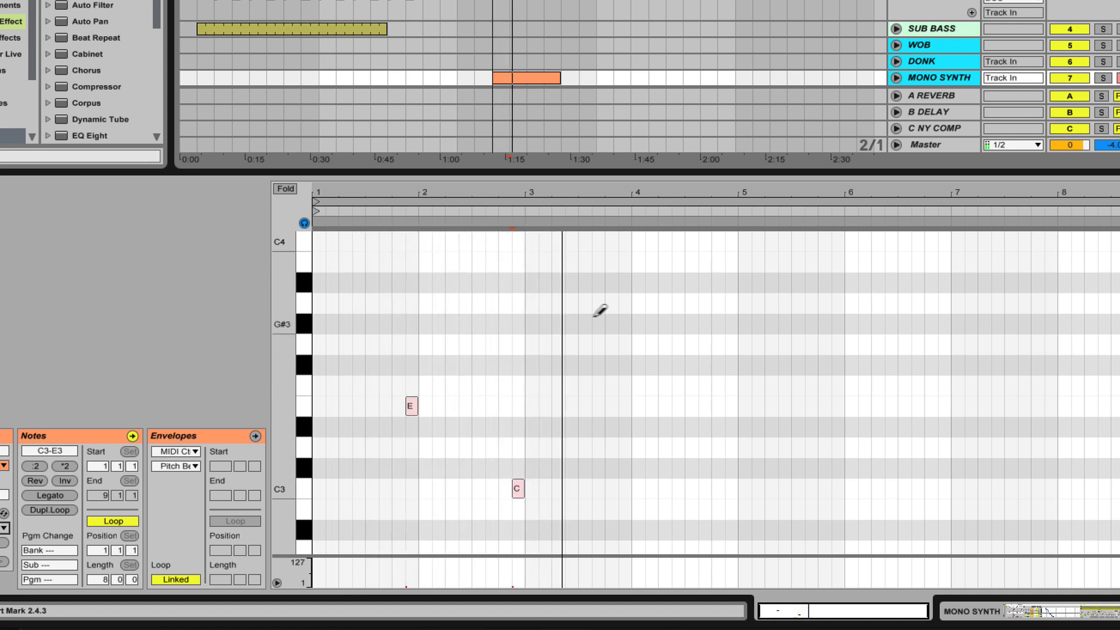
# - Replace the notes in the new MONO SYNTH clip with a single C3 note at 1.2.3
pyautogui.doubleClick(645, 174)
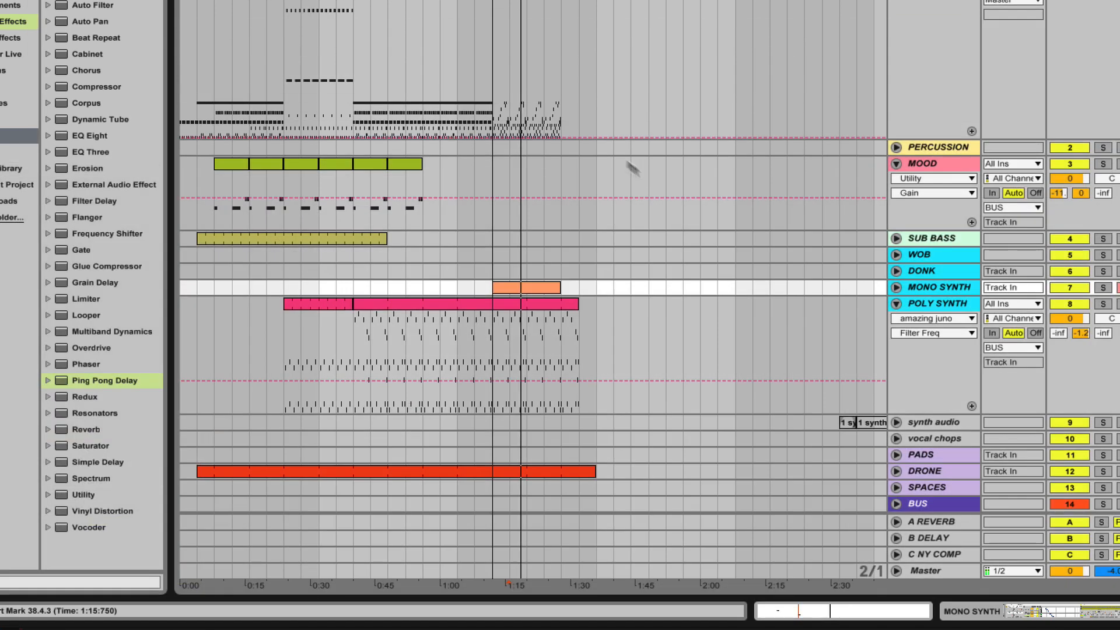
pyautogui.doubleClick(534, 286)
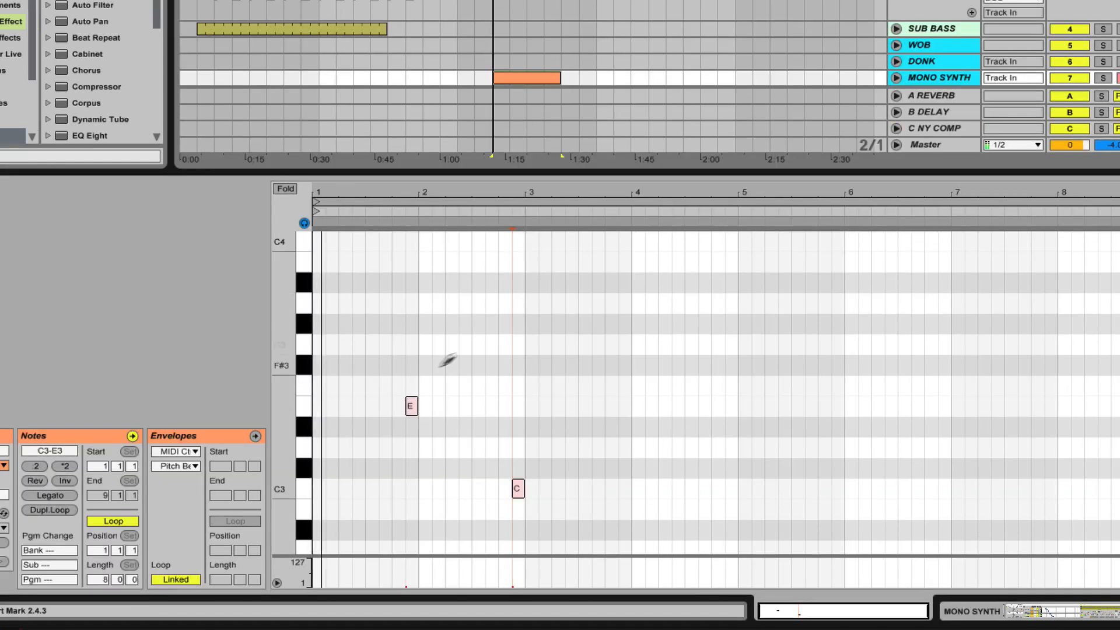
pyautogui.click(357, 468)
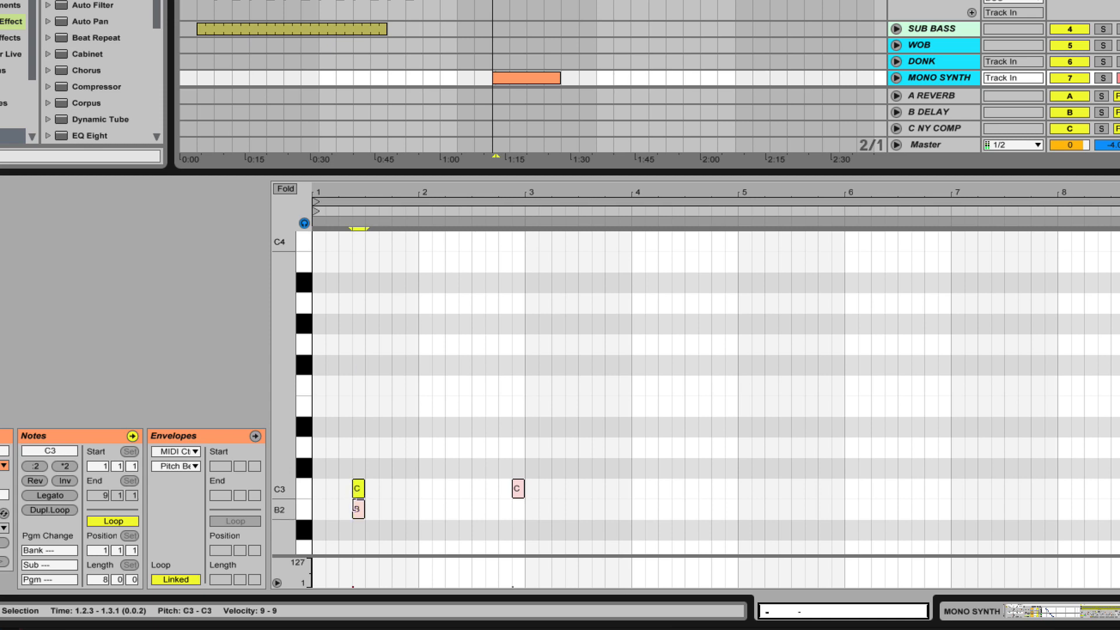
pyautogui.press('space')
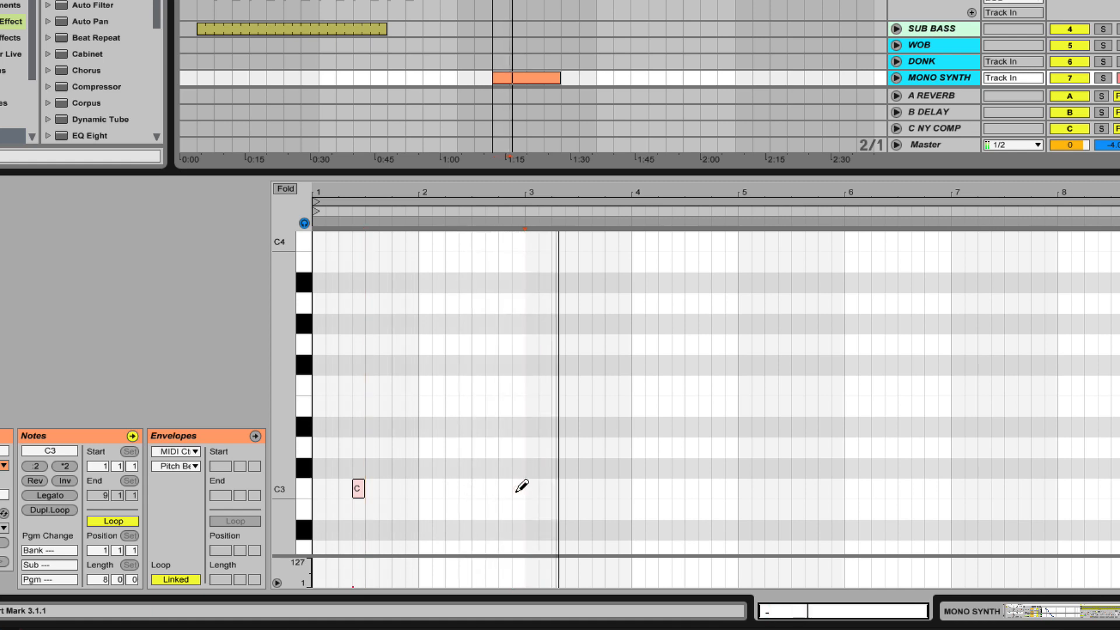
pyautogui.click(520, 487)
# - Place a one-bar MONO SYNTH session clip at bar 37 over the drawn clip and repeat it up to bar 45
pyautogui.press('Tab')
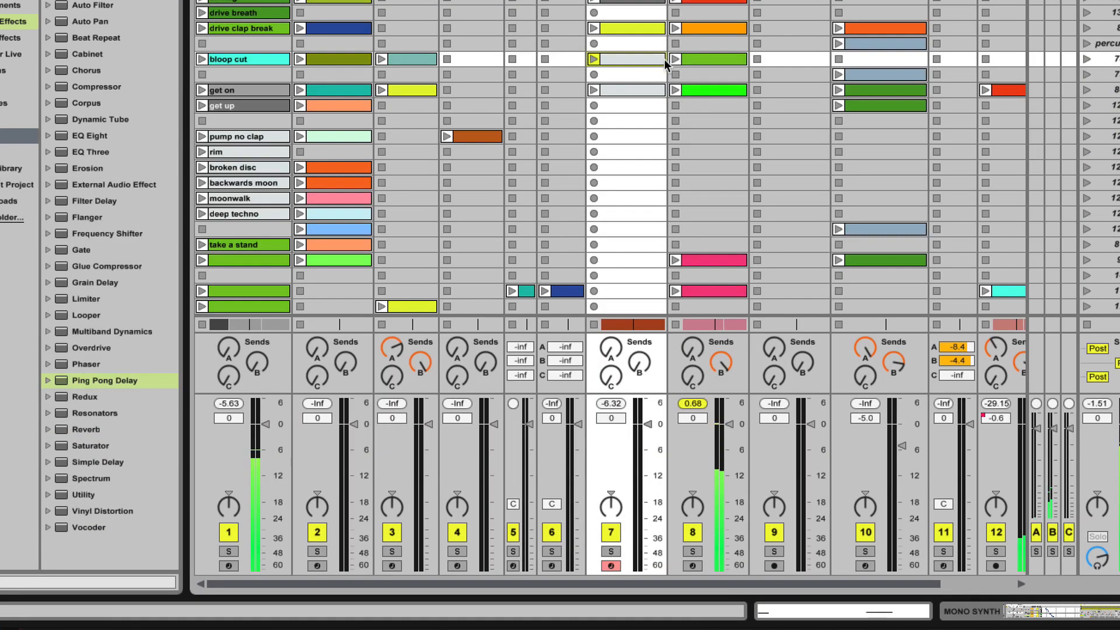
pyautogui.scroll(5, 595, 104)
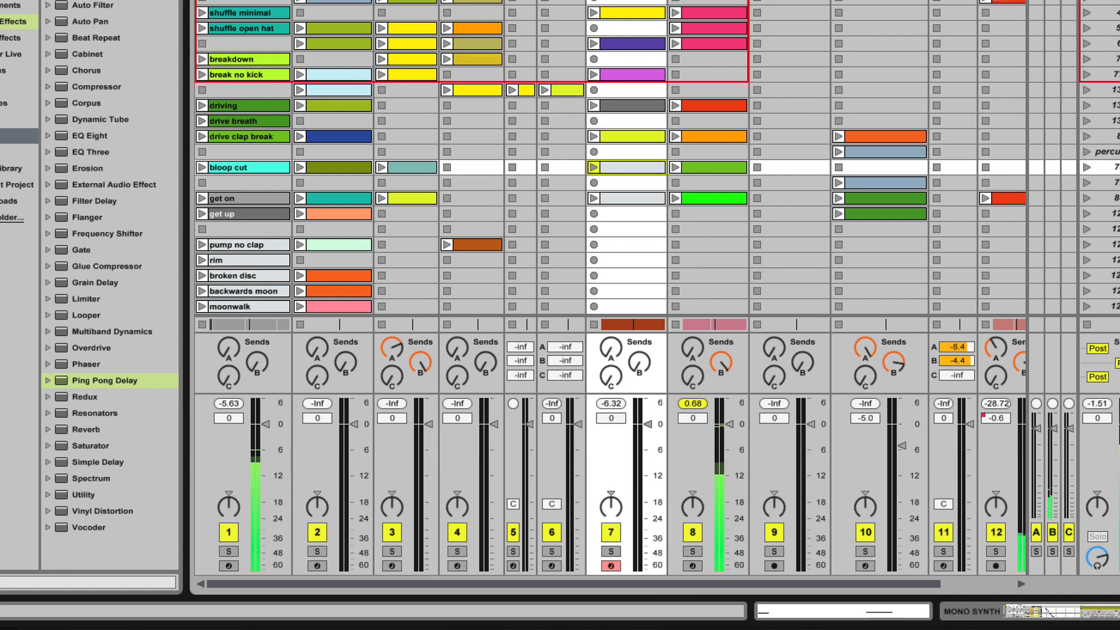
pyautogui.press('Tab')
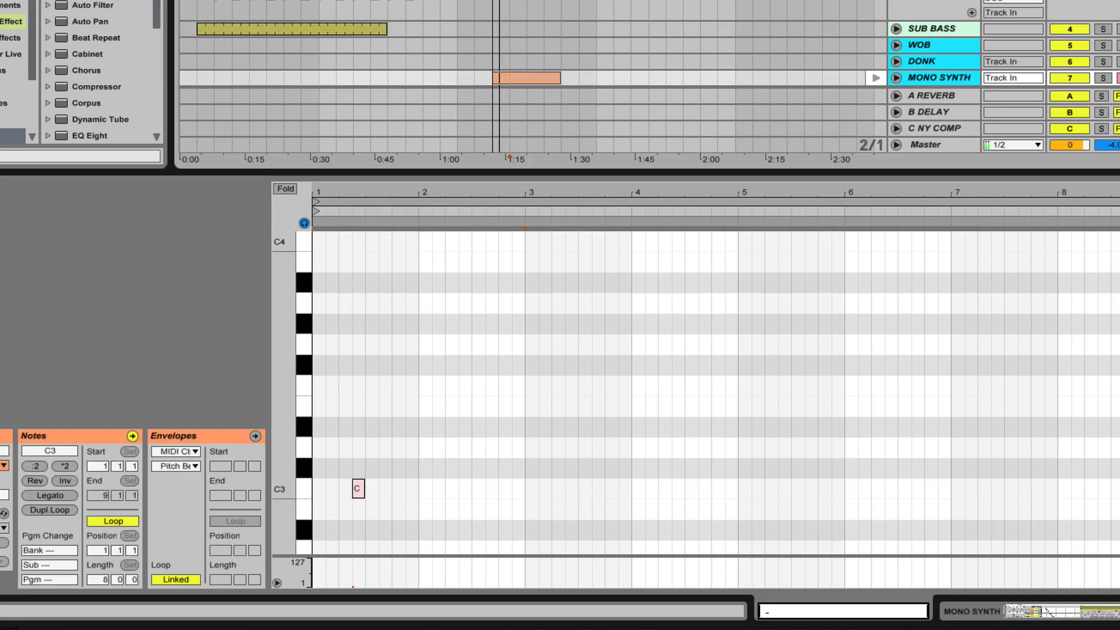
pyautogui.scroll(-3, 483, 78)
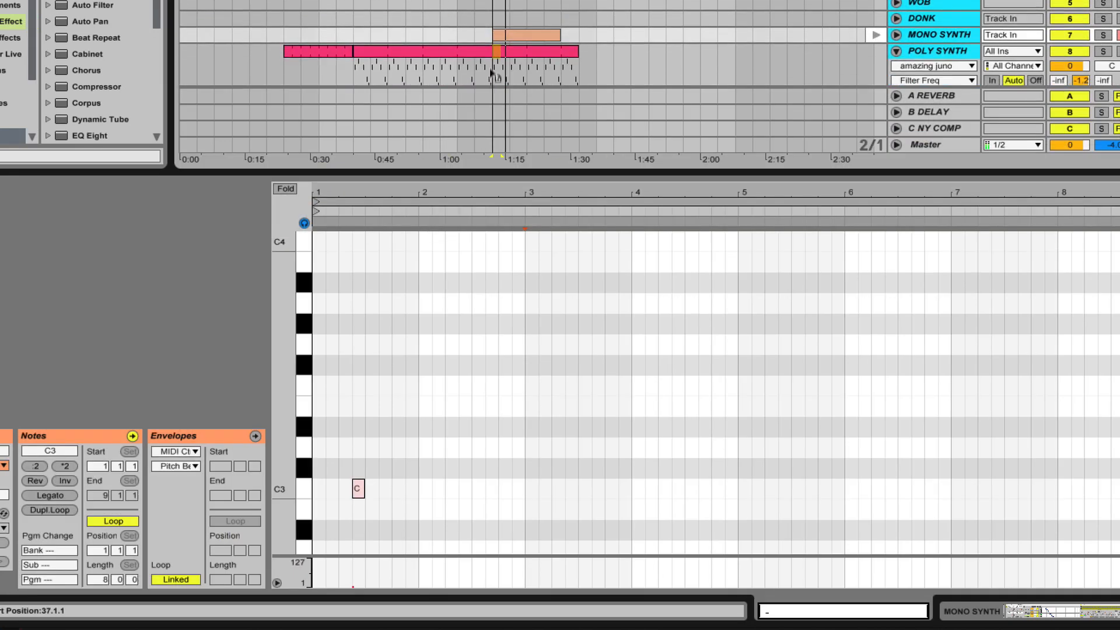
pyautogui.click(500, 26)
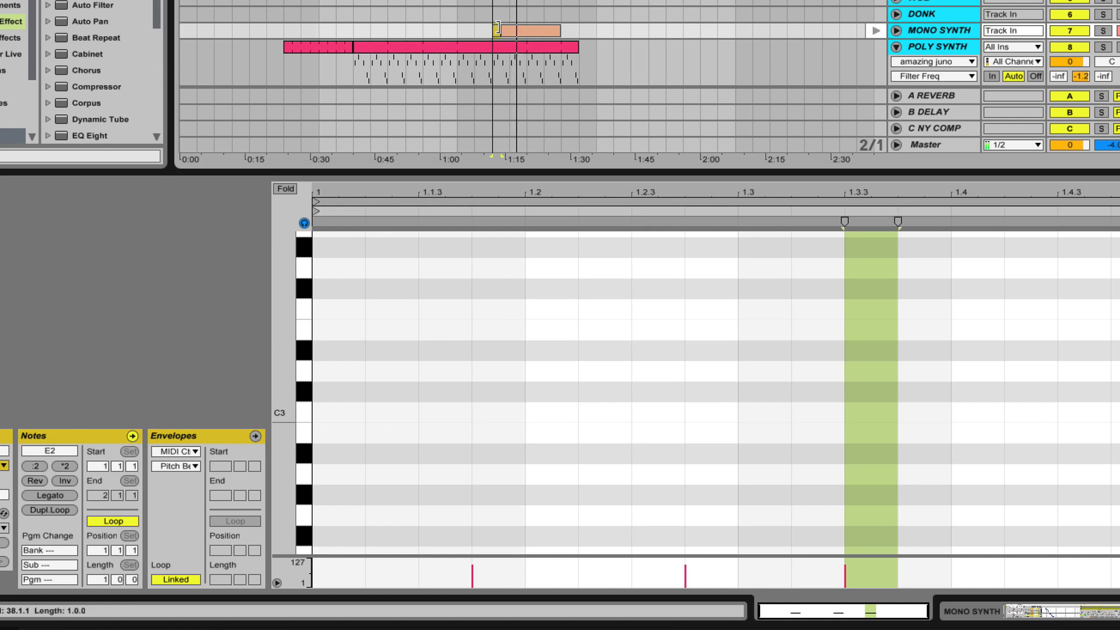
pyautogui.moveTo(574, 26); pyautogui.dragTo(581, 27)
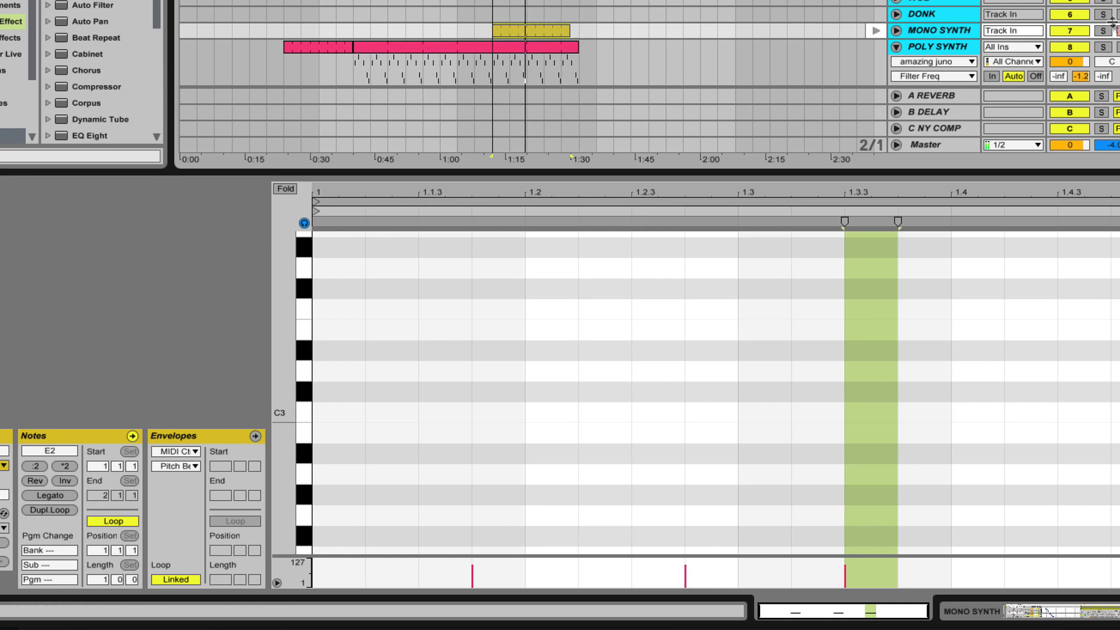
pyautogui.doubleClick(674, 170)
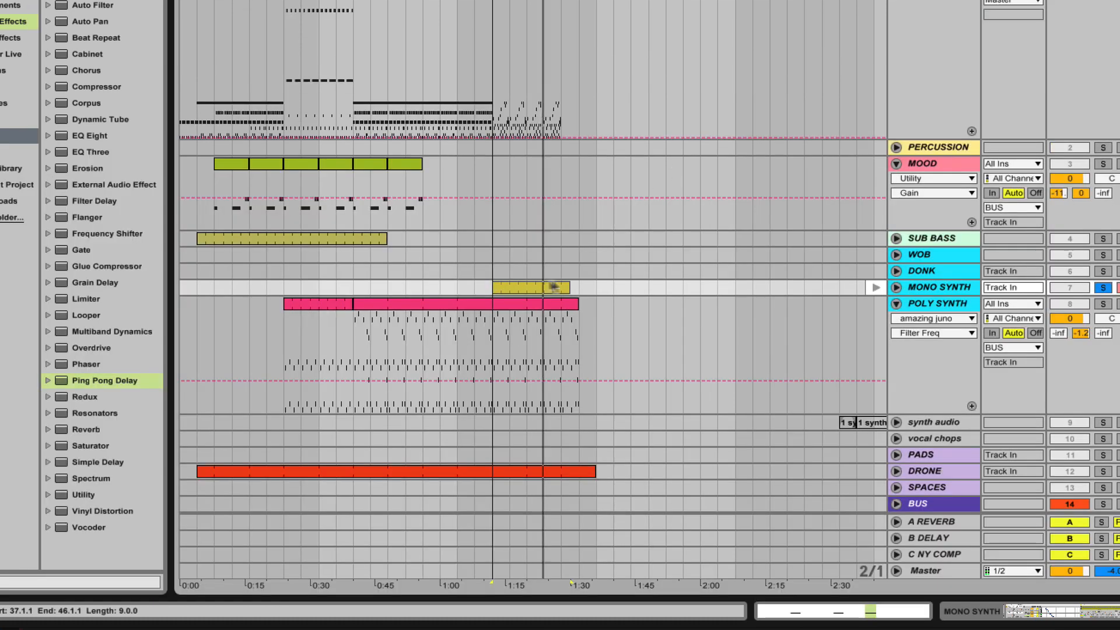
pyautogui.moveTo(570, 286); pyautogui.dragTo(561, 286)
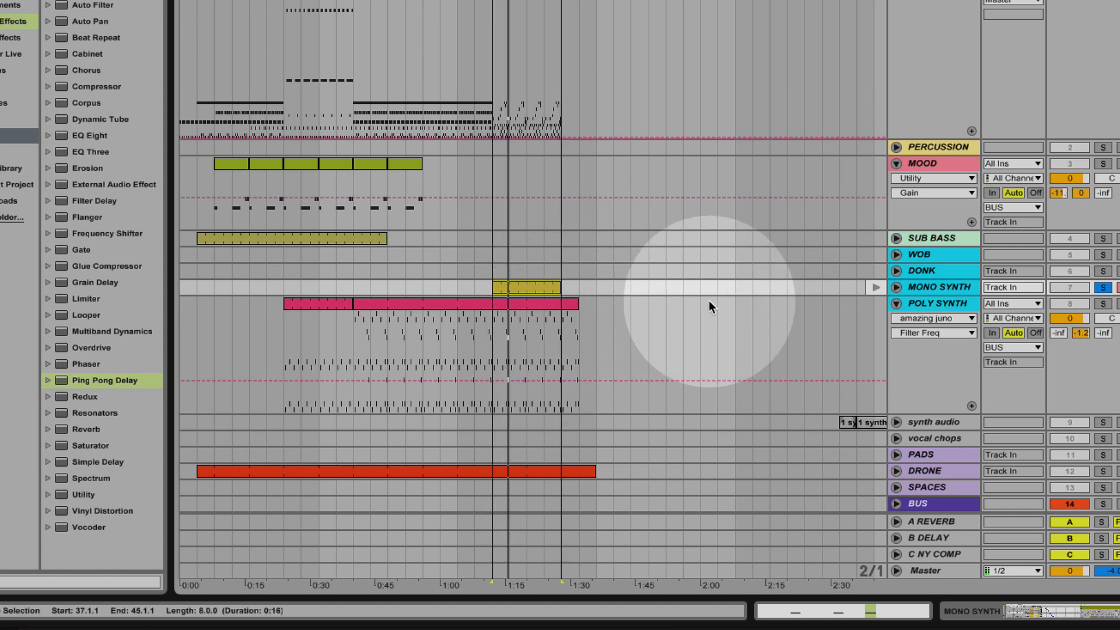
# - Check the MONO SYNTH devices, turn off the track's solo, and shorten the POLY SYNTH clip to end at bar 37
pyautogui.doubleClick(913, 289)
pyautogui.hscroll(5, 904, 506)
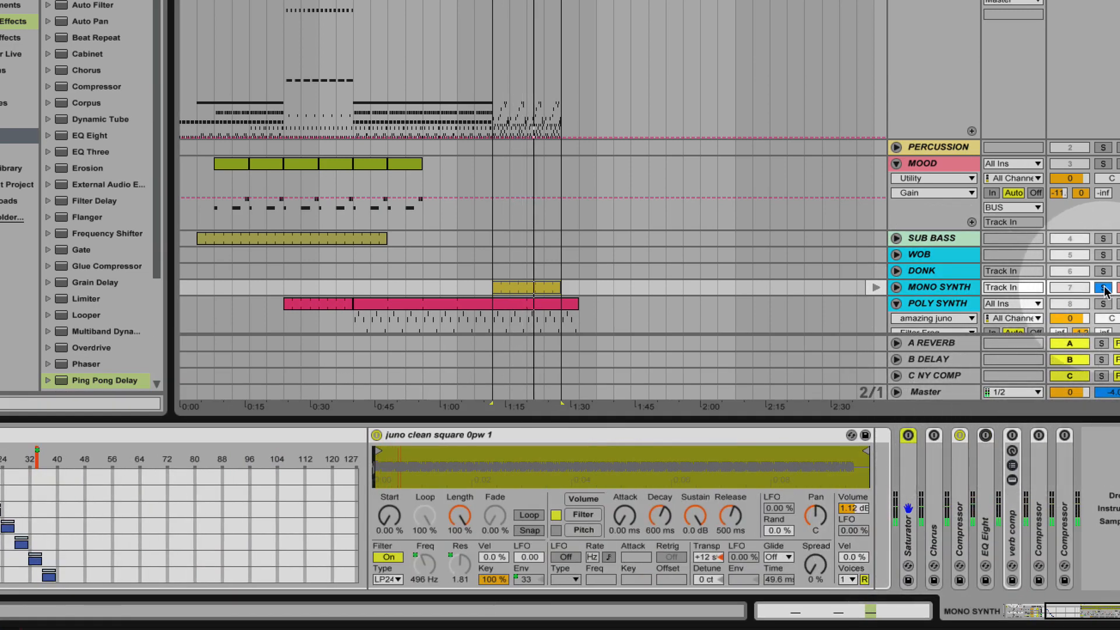
pyautogui.click(1103, 288)
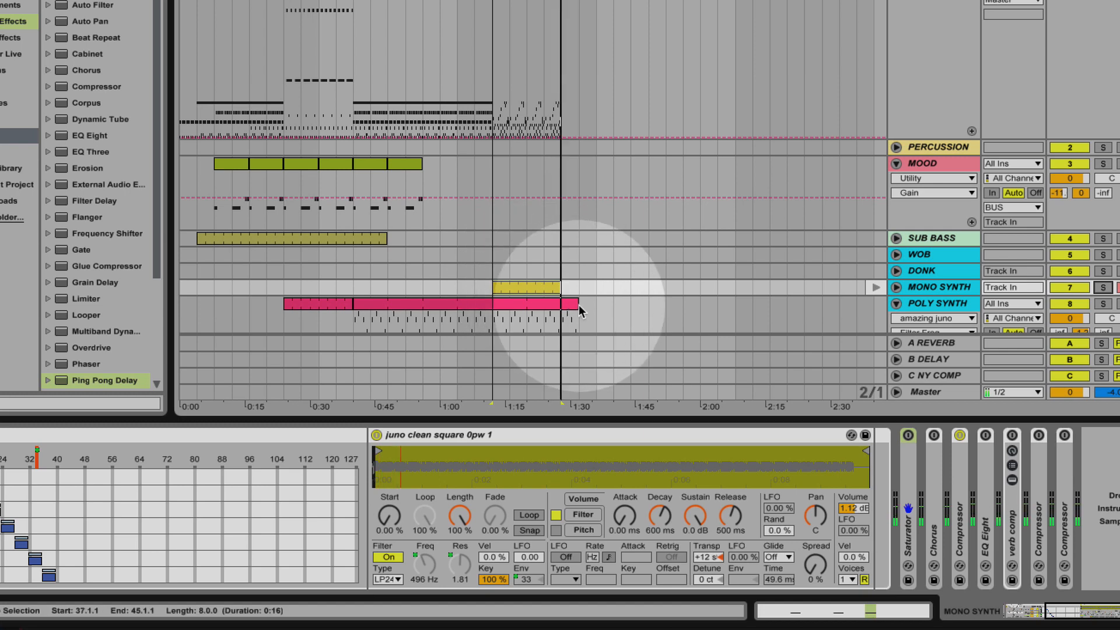
pyautogui.moveTo(577, 303); pyautogui.dragTo(492, 304)
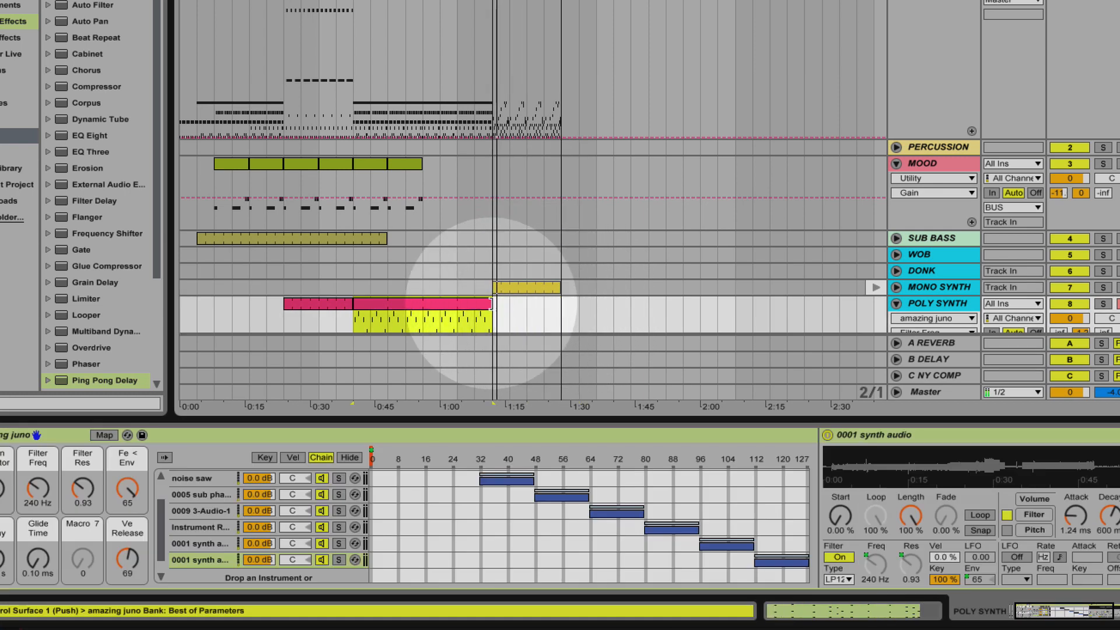
# - Set the MONO SYNTH sampler volume to 4.12 dB and its first Compressor's threshold to -18.2 dB and output to -0.31 dB
pyautogui.click(484, 288)
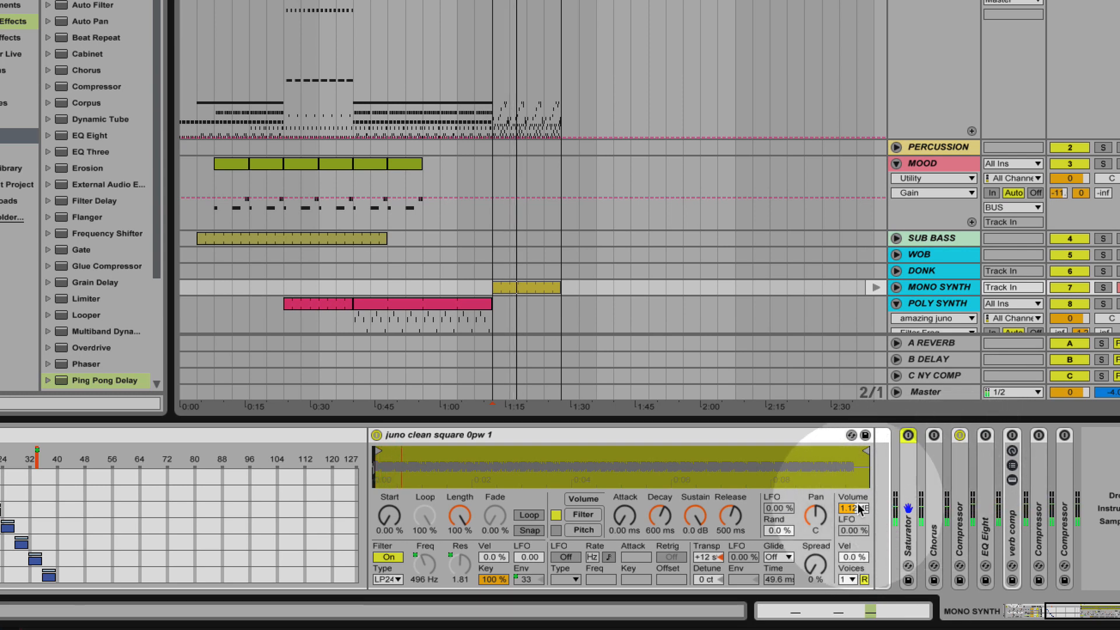
pyautogui.moveTo(857, 512); pyautogui.dragTo(858, 508)
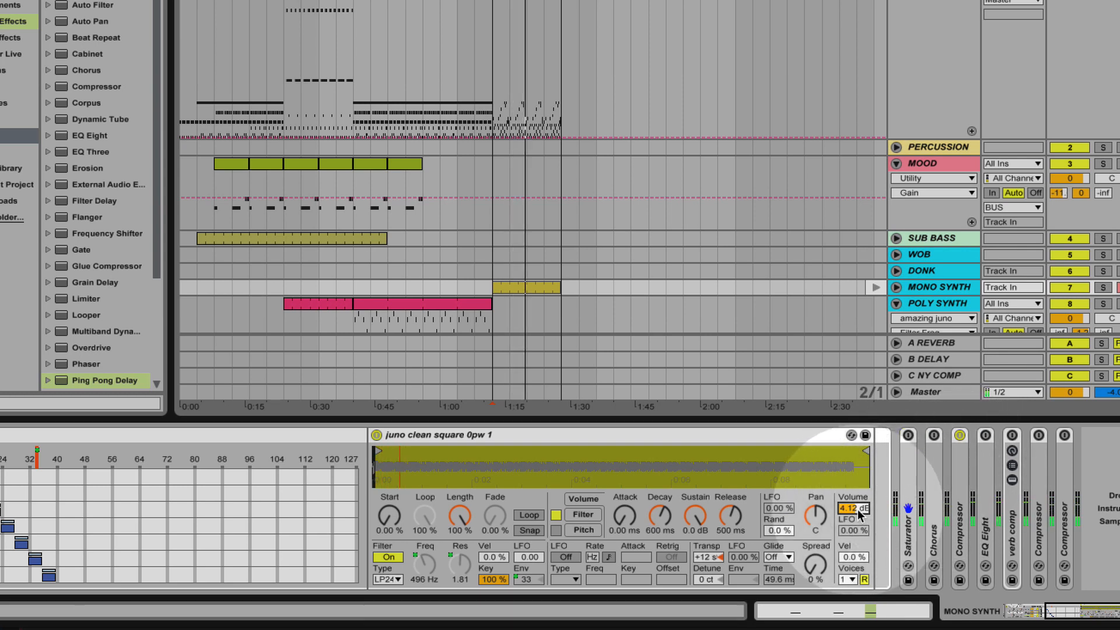
pyautogui.doubleClick(959, 453)
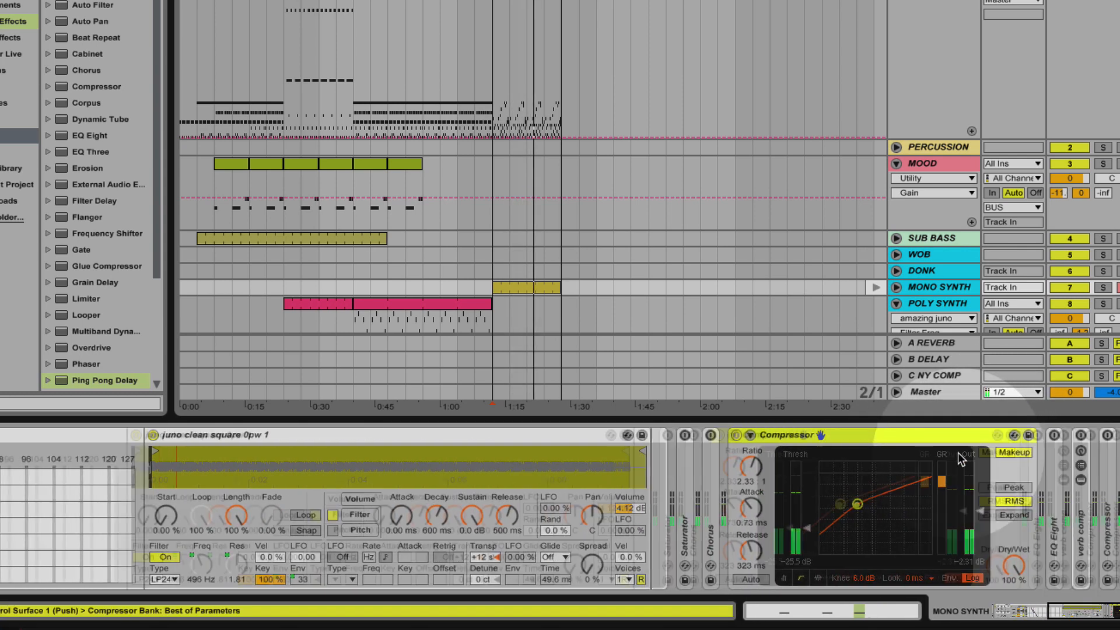
pyautogui.moveTo(738, 525); pyautogui.dragTo(738, 517)
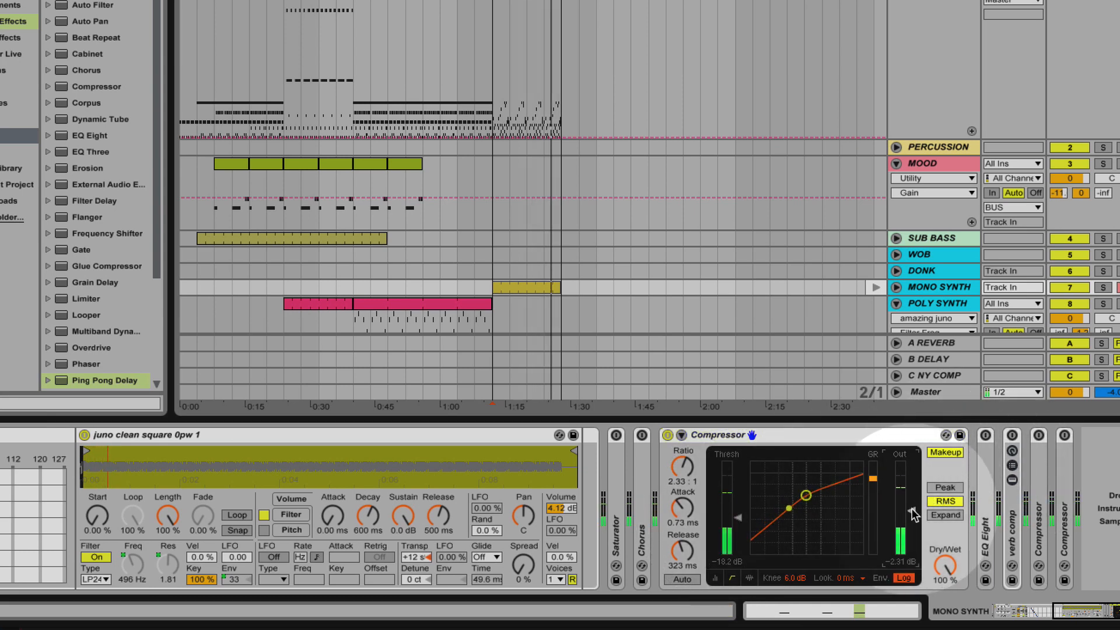
pyautogui.moveTo(913, 513); pyautogui.dragTo(913, 516)
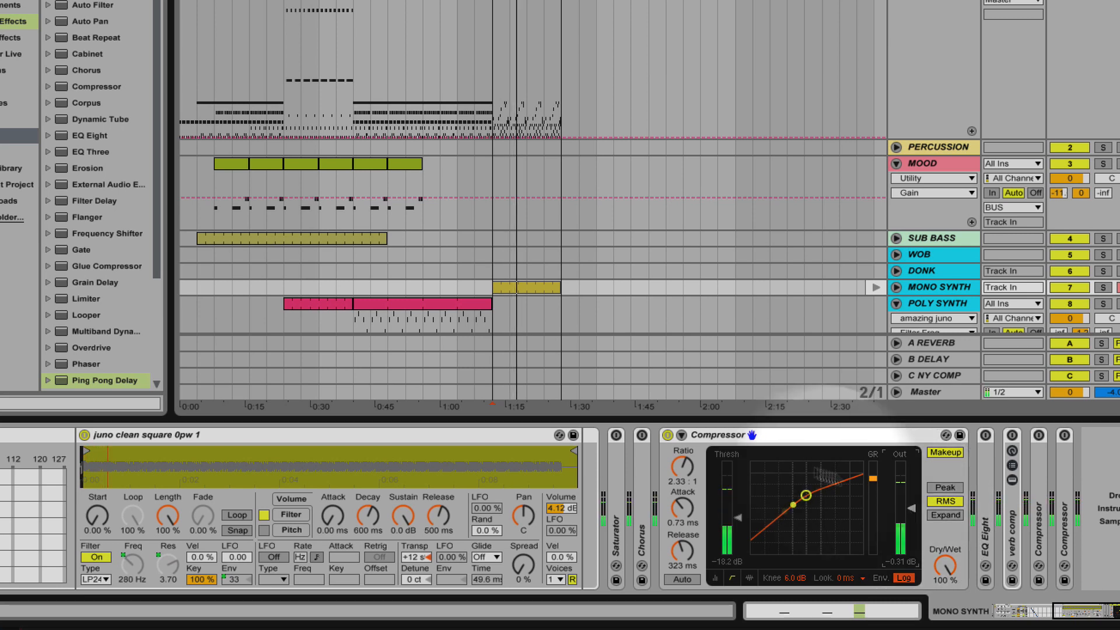
pyautogui.doubleClick(761, 418)
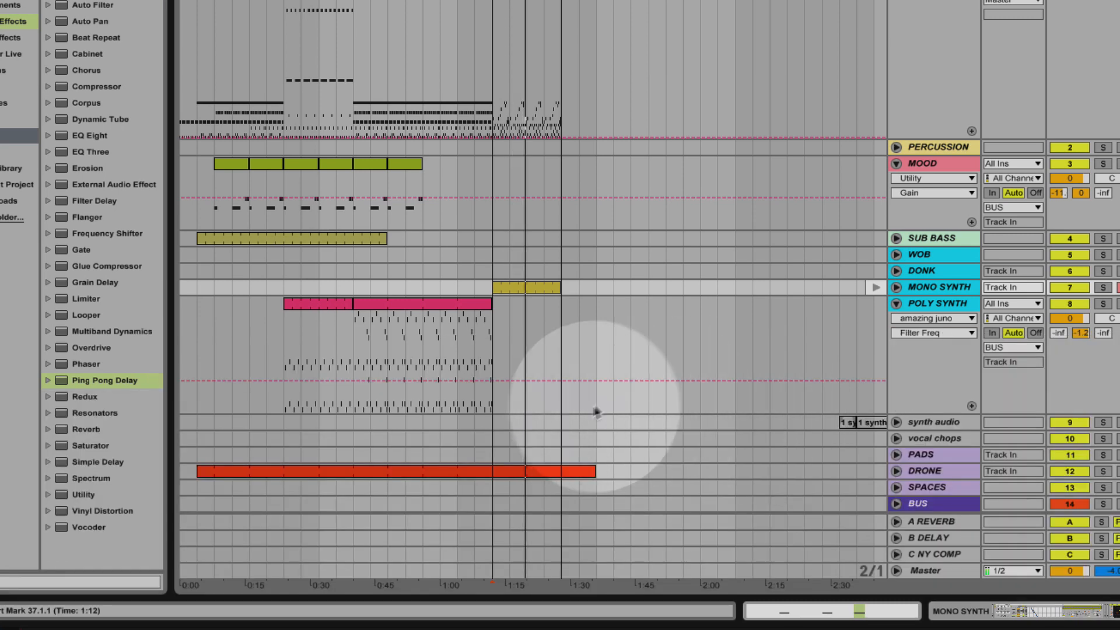
# - Copy the last four-bar MOOD clip to the start of the new section at bar 37
pyautogui.press('space')
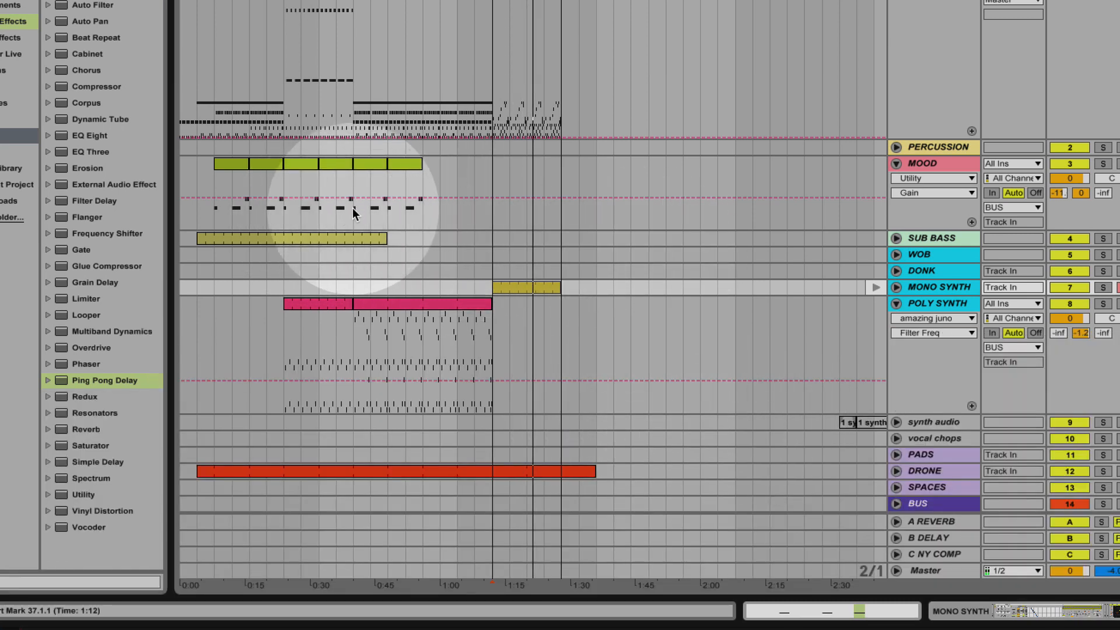
pyautogui.click(353, 208)
pyautogui.click(412, 163)
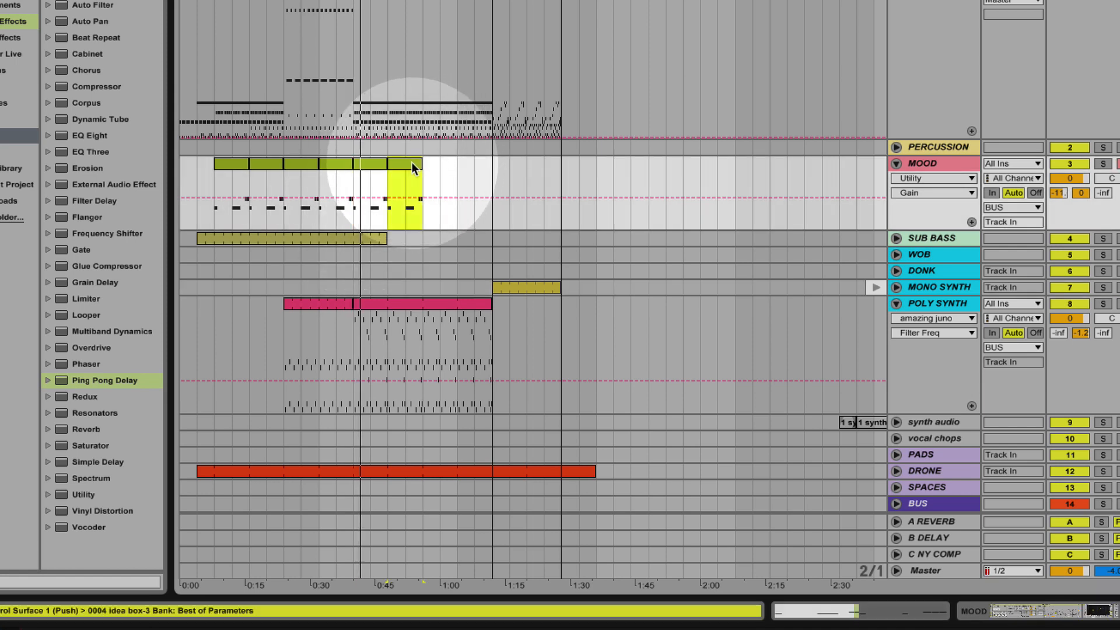
pyautogui.click(491, 166)
pyautogui.press('super+v')
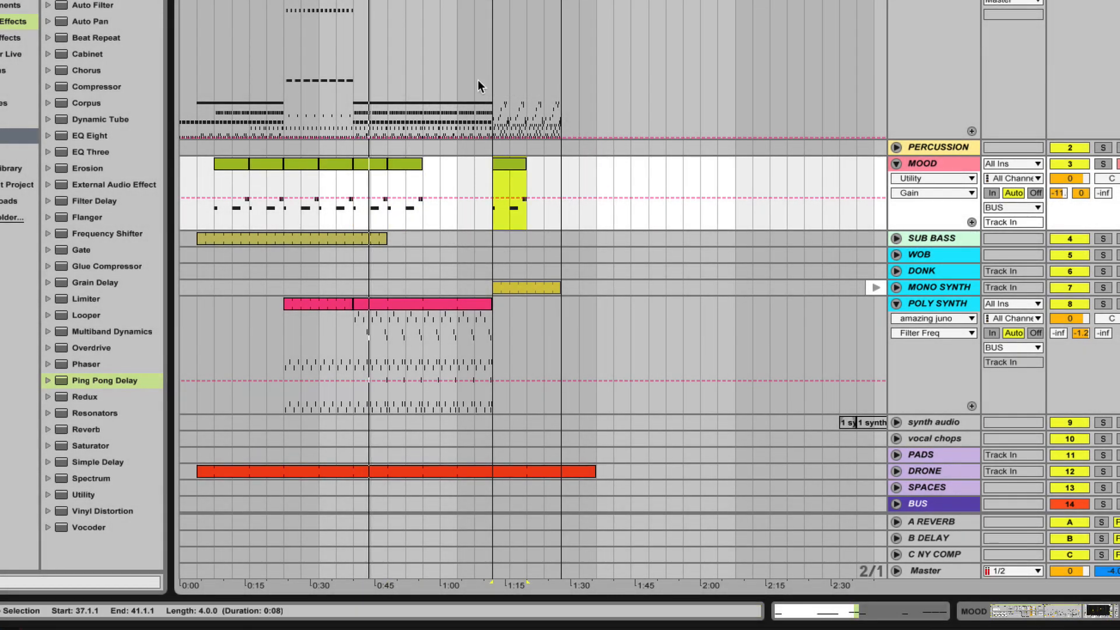
# - Shorten the DRUMS clip ahead of the "get on" clip to end at bar 35
pyautogui.scroll(2, 480, 82)
pyautogui.moveTo(491, 2); pyautogui.dragTo(474, 3)
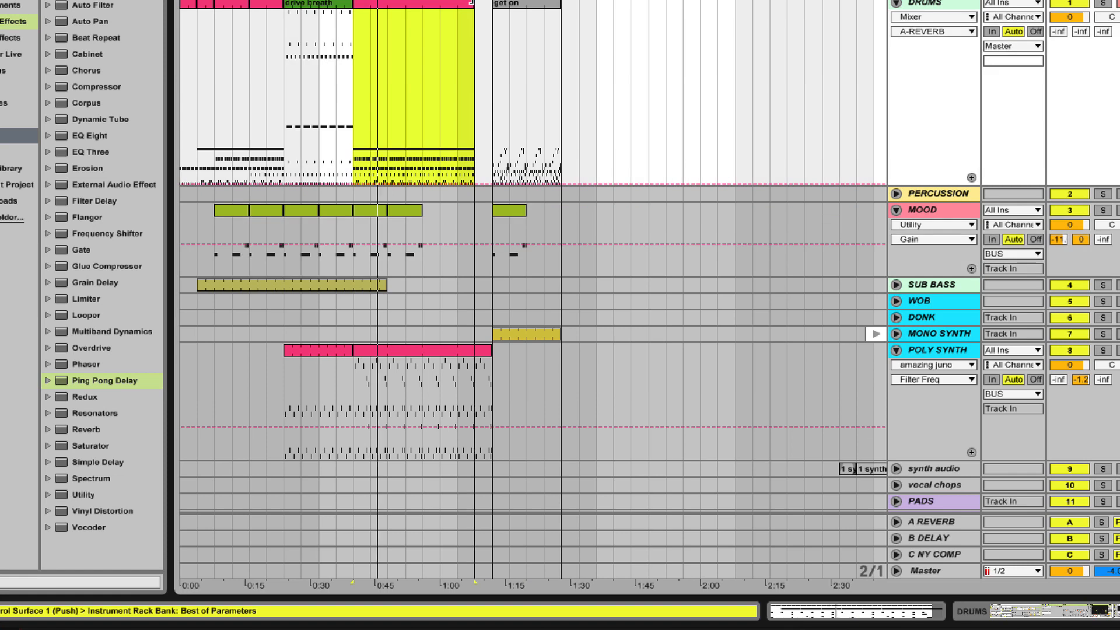
# - Try recording a different DRUMS session clip with kick hi pass automation into the arrangement around bar 29, and undo the take
pyautogui.press('Tab')
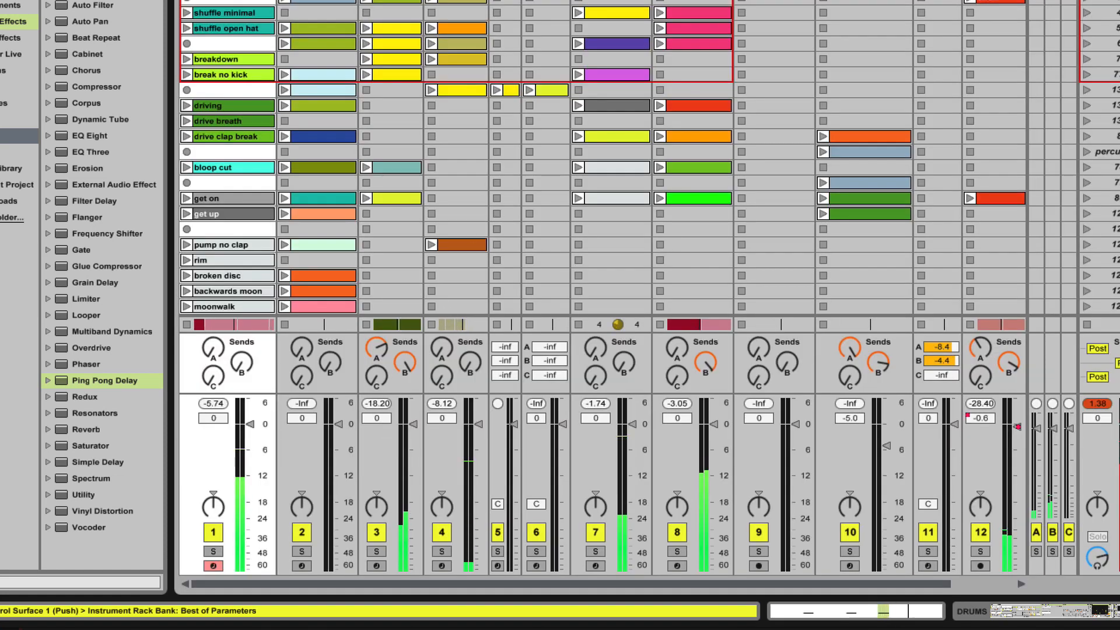
pyautogui.press('Tab')
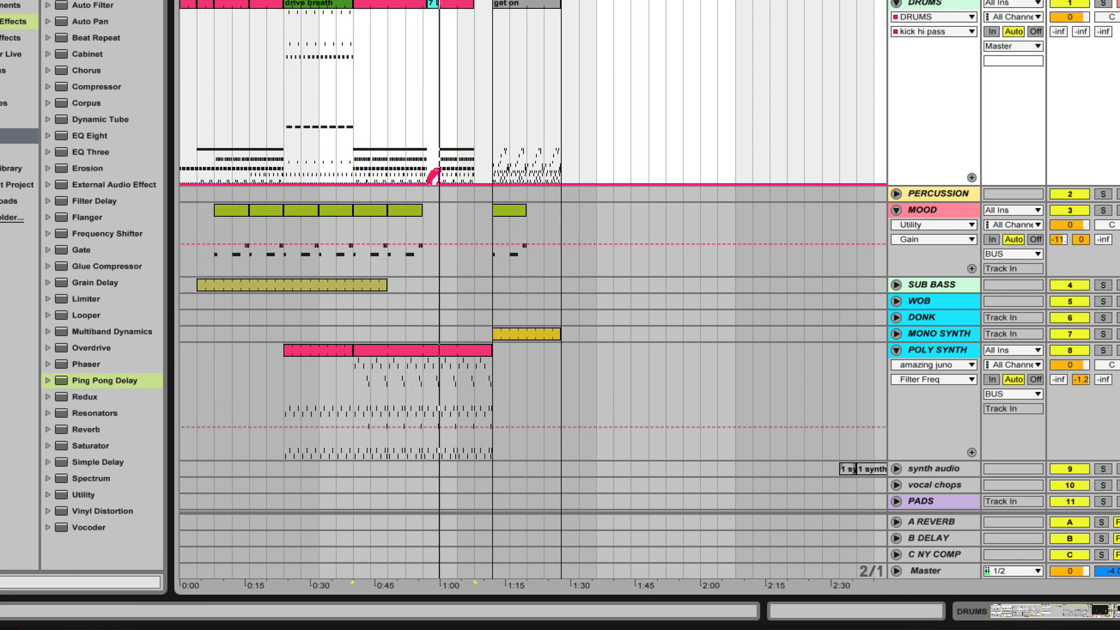
pyautogui.press('super+z')
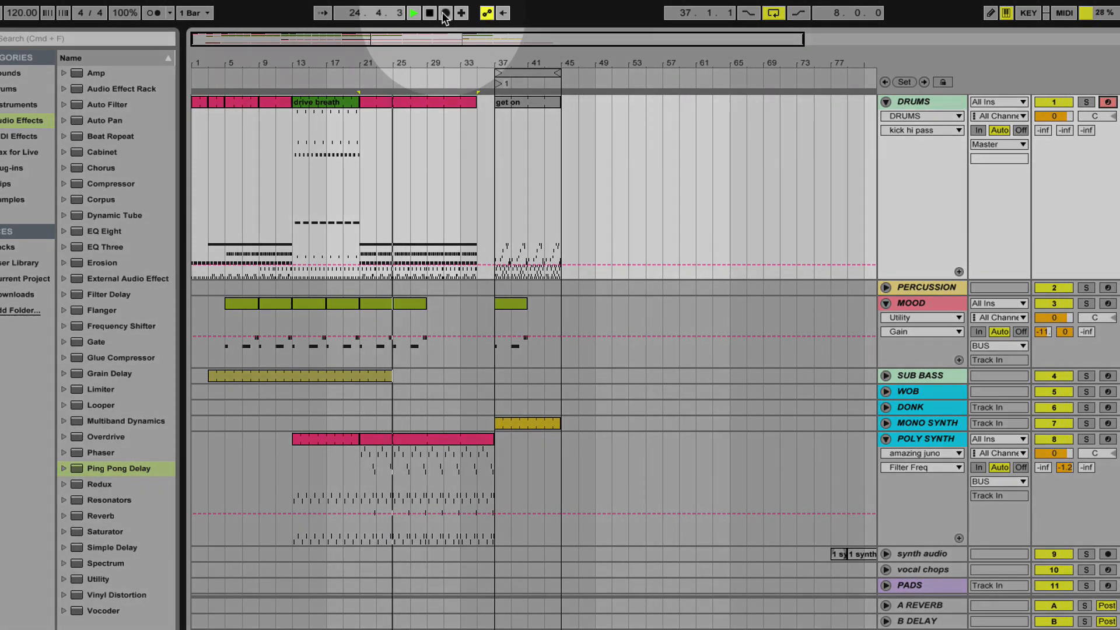
# - Draw a kick hi pass automation ramp on DRUMS rising from the minimum at about bar 27 to near the maximum at bar 35
pyautogui.doubleClick(404, 236)
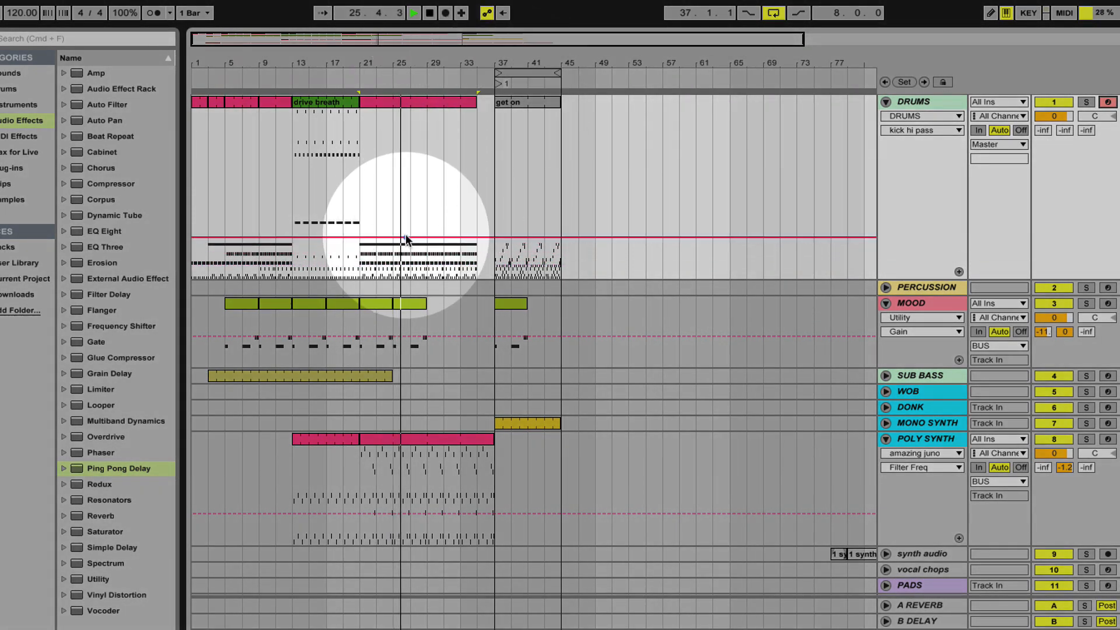
pyautogui.moveTo(448, 236); pyautogui.dragTo(477, 111)
pyautogui.moveTo(404, 235); pyautogui.dragTo(407, 275)
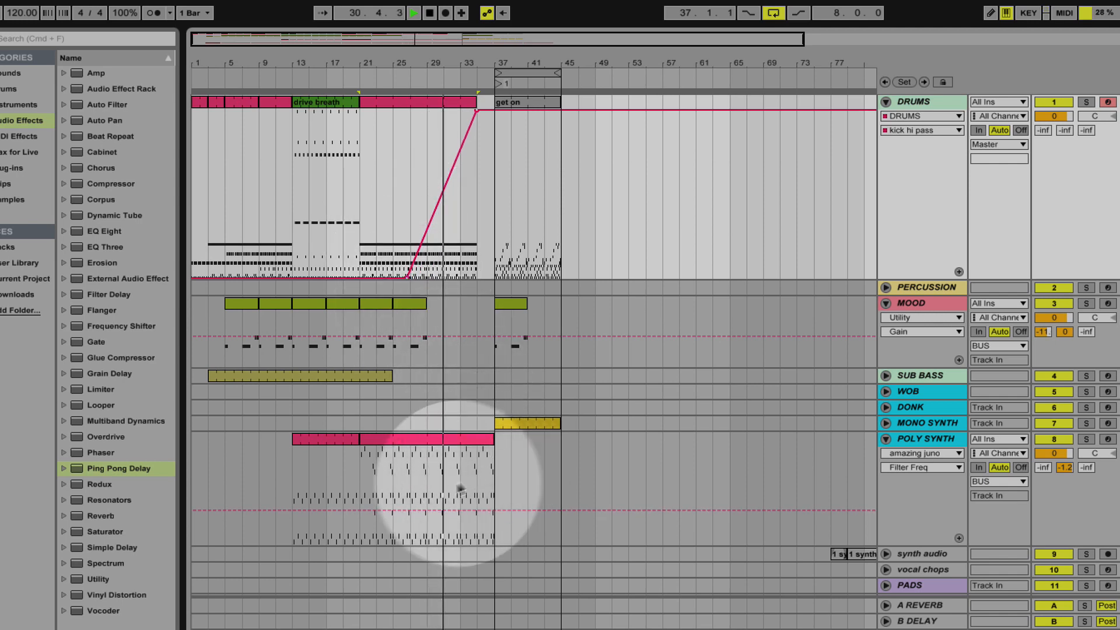
# - Automate the POLY SYNTH Filter Freq to rise from about bar 29 until just before bar 37, then drop to 104 Hz at bar 37
pyautogui.click(421, 510)
pyautogui.moveTo(457, 512); pyautogui.dragTo(495, 526)
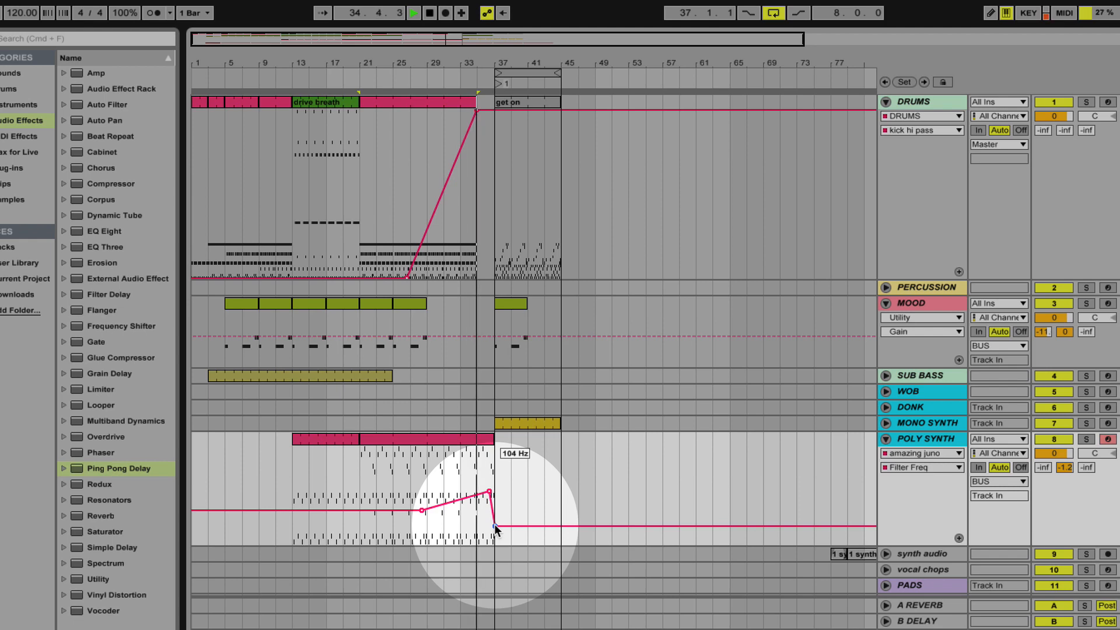
pyautogui.moveTo(418, 511); pyautogui.dragTo(424, 513)
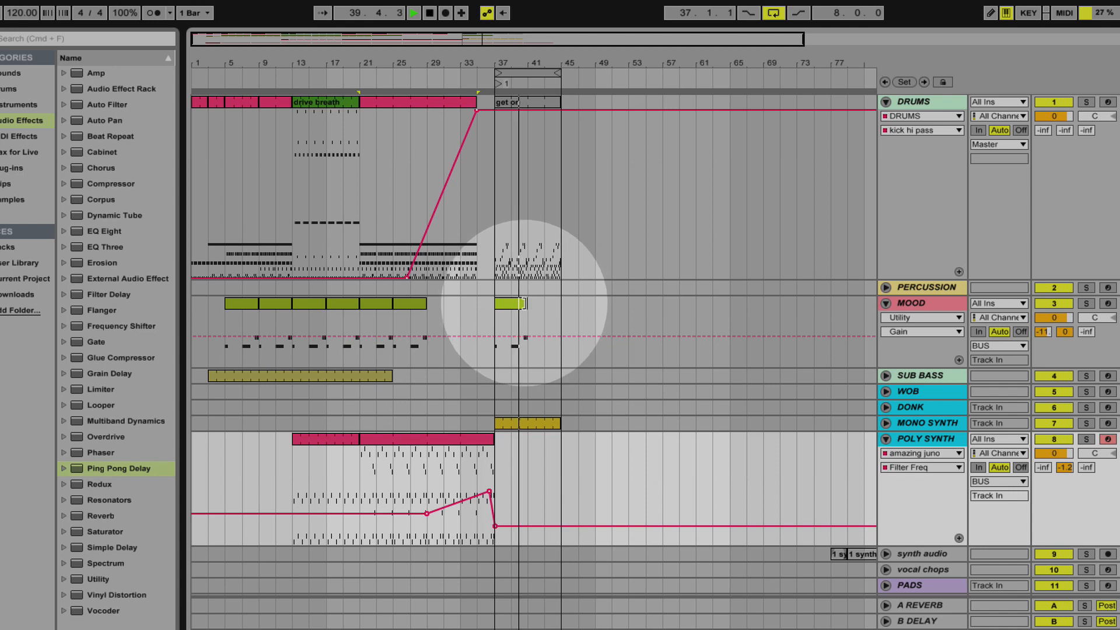
# - Extend the bar 37 MOOD clip to bar 45 and draw the DRUMS kick hi pass automation at its minimum from bar 37 to about bar 51
pyautogui.moveTo(525, 303); pyautogui.dragTo(559, 303)
pyautogui.press('b')
pyautogui.moveTo(504, 275)
pyautogui.mouseDown()
pyautogui.moveTo(505, 289)
pyautogui.moveTo(603, 321)
pyautogui.mouseUp()
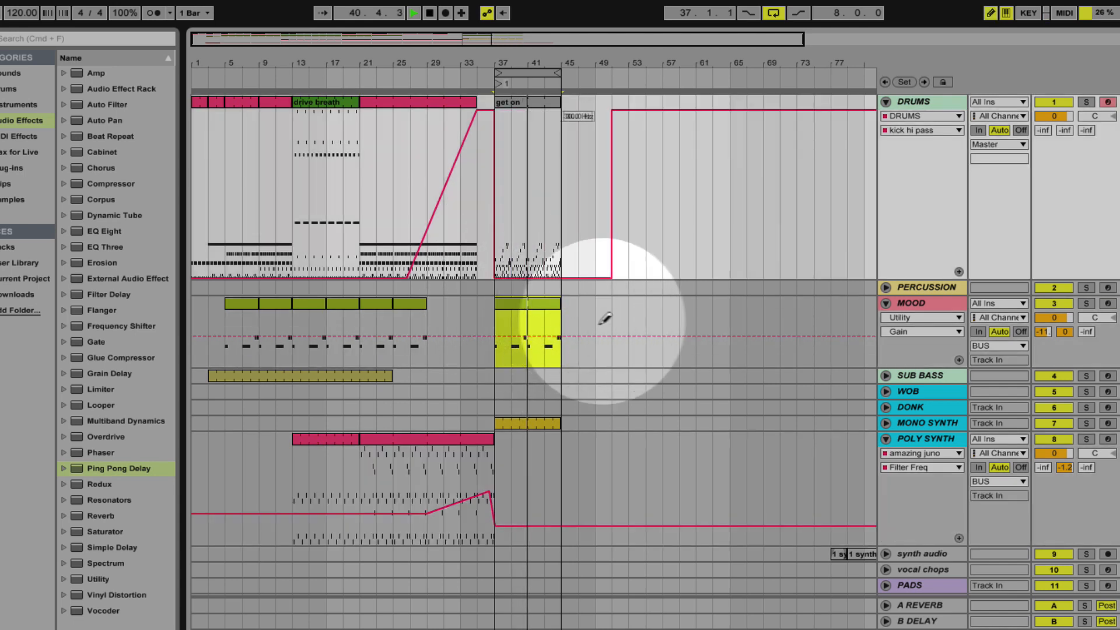
pyautogui.press('b')
# - Play from bar 31 and switch on the comp rack following the EQ Eight in the MONO SYNTH device chain
pyautogui.click(448, 236)
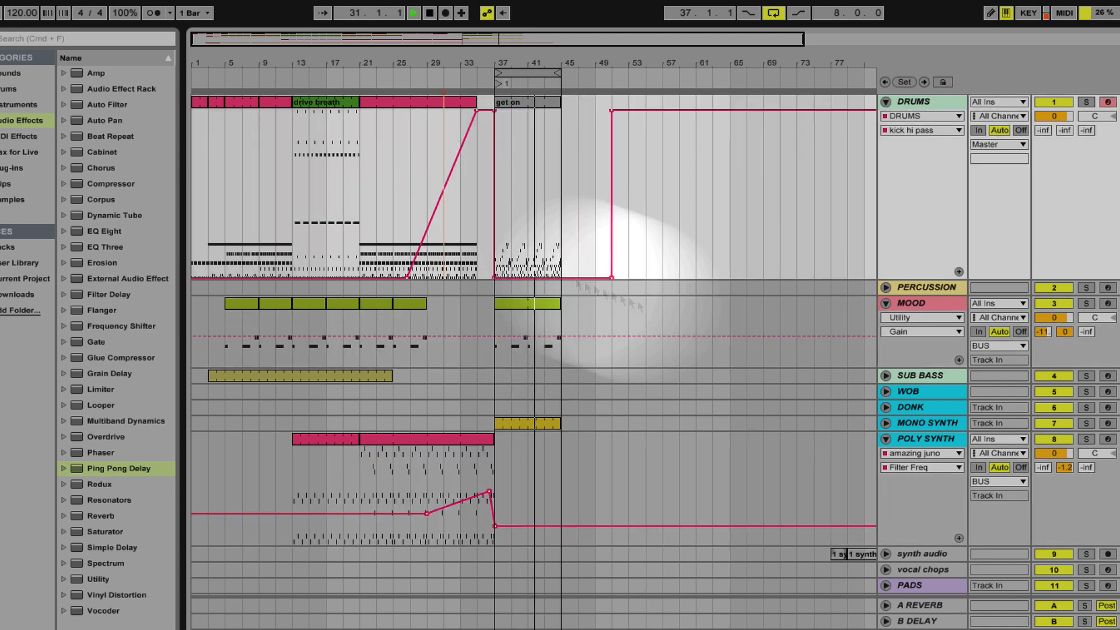
pyautogui.doubleClick(928, 423)
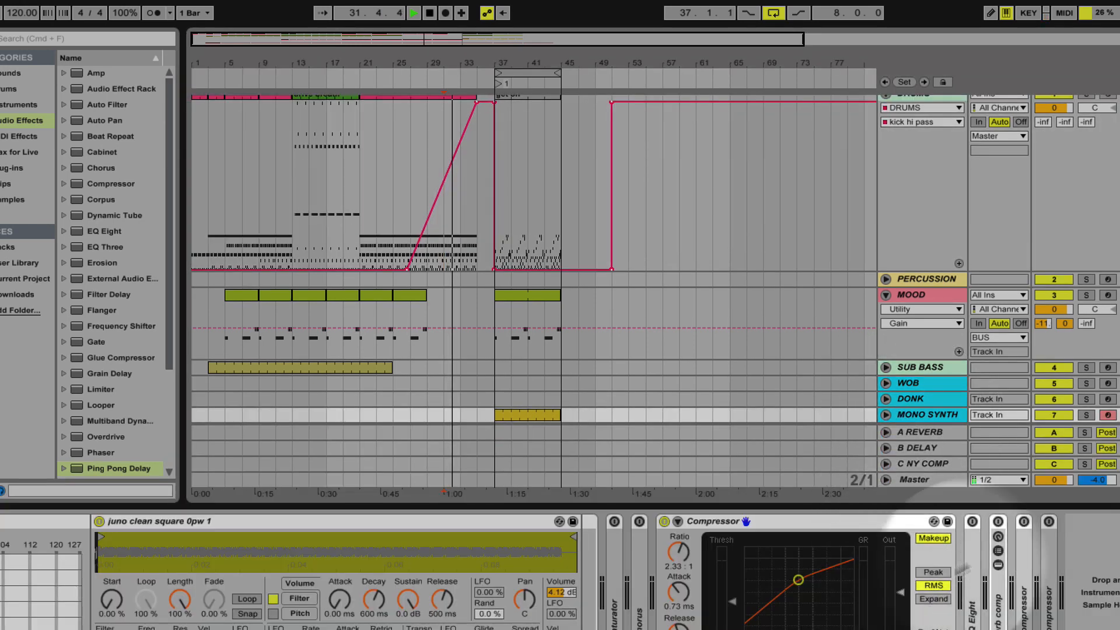
pyautogui.click(998, 521)
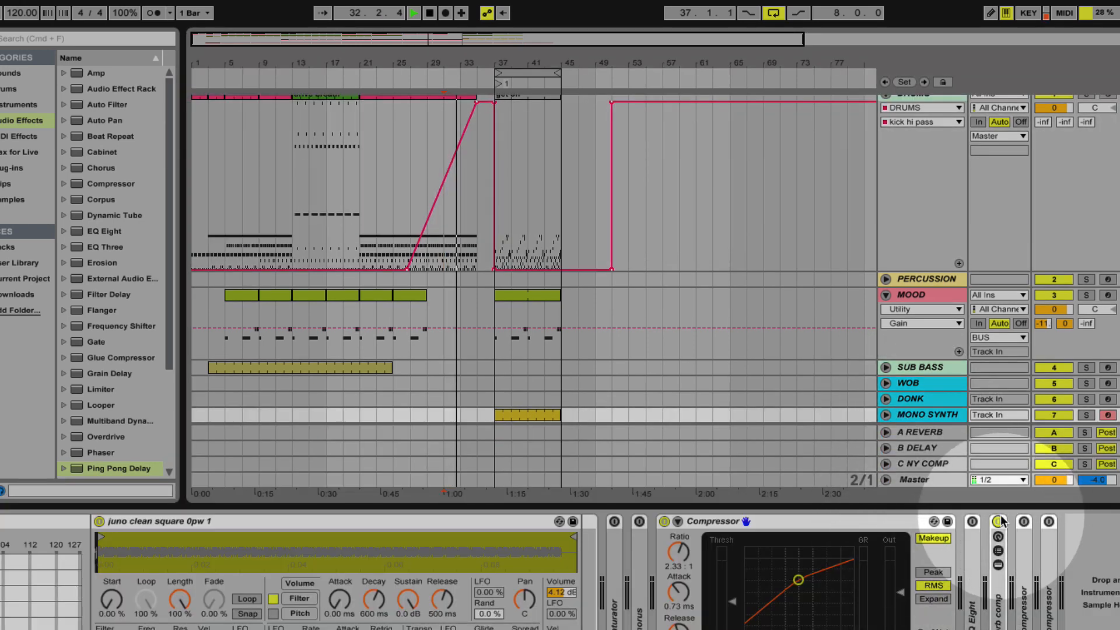
pyautogui.doubleClick(826, 506)
# - Audition the PERCUSSION clips in Session View, from the shuffle open hat row down to the drive clap break row
pyautogui.press('Tab')
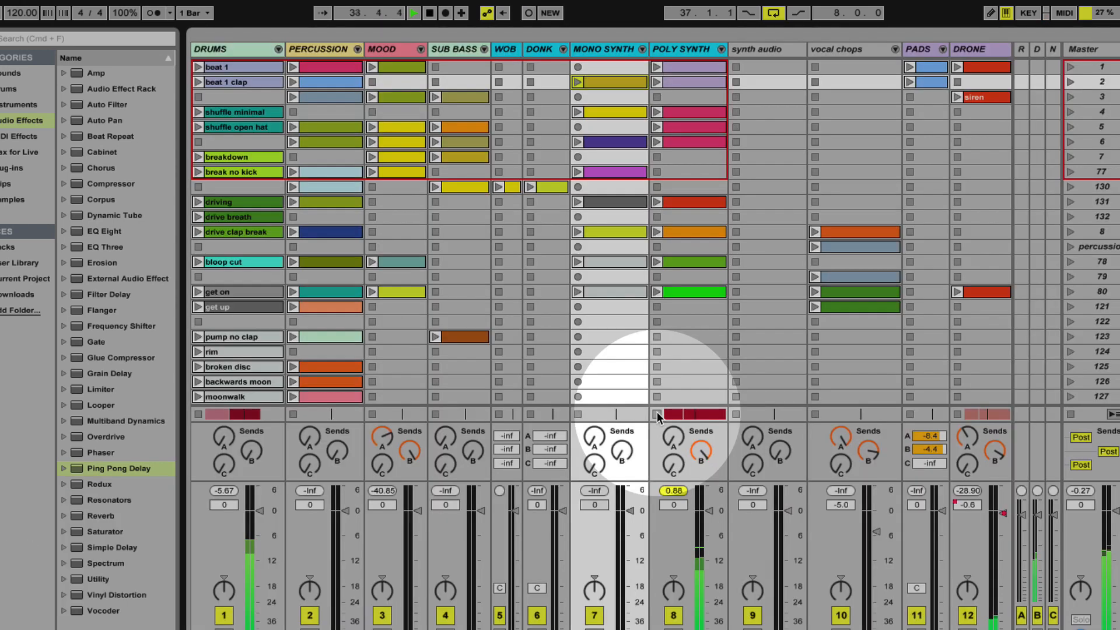
pyautogui.press('space')
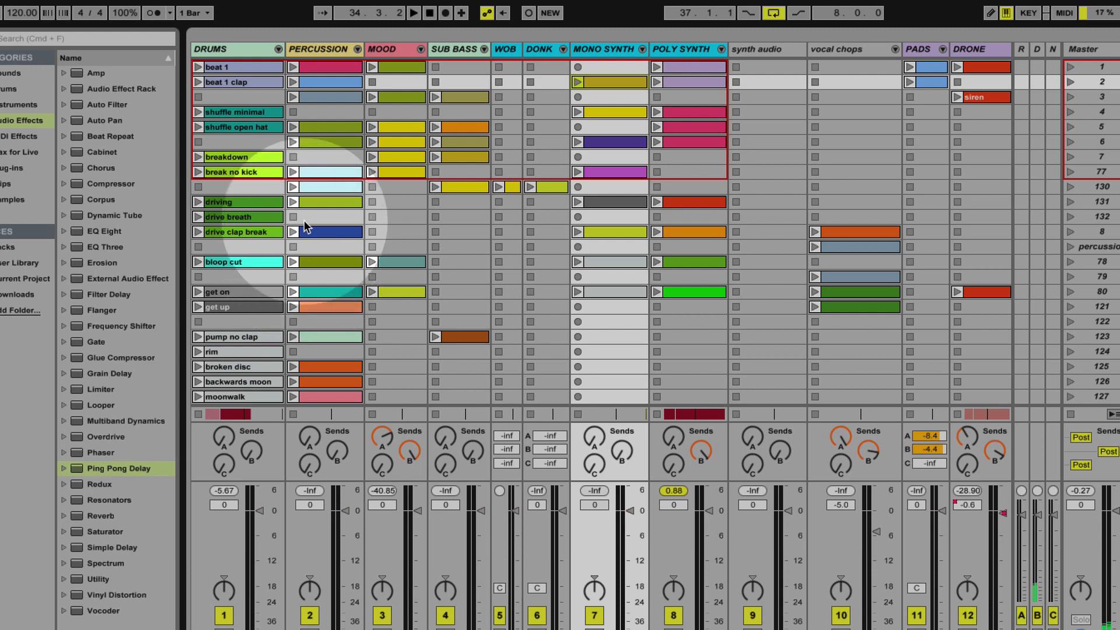
pyautogui.click(293, 127)
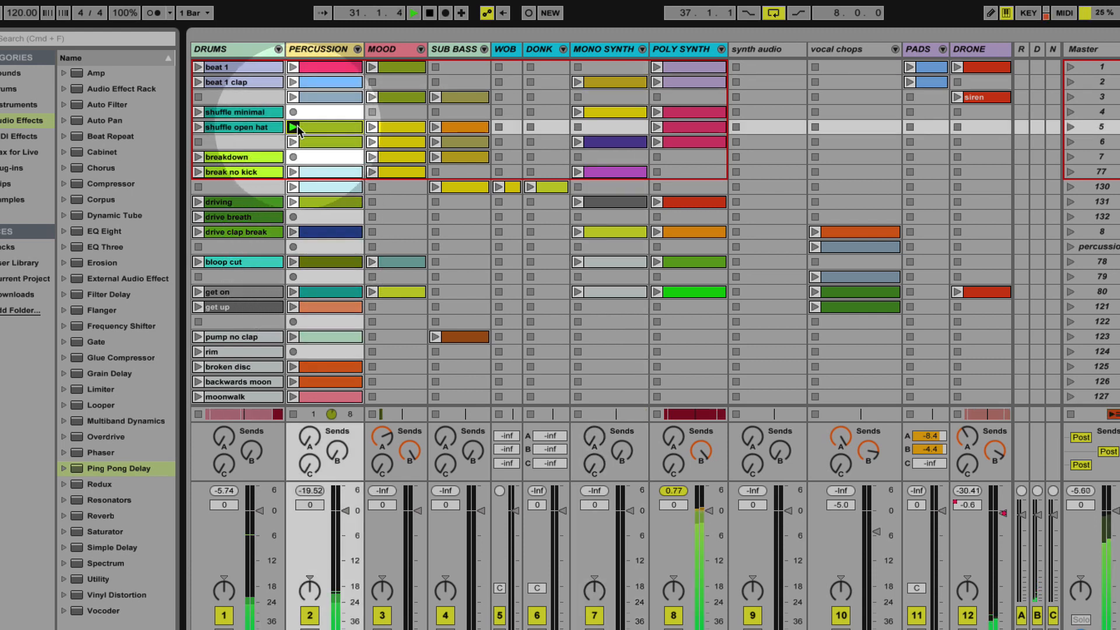
pyautogui.click(293, 172)
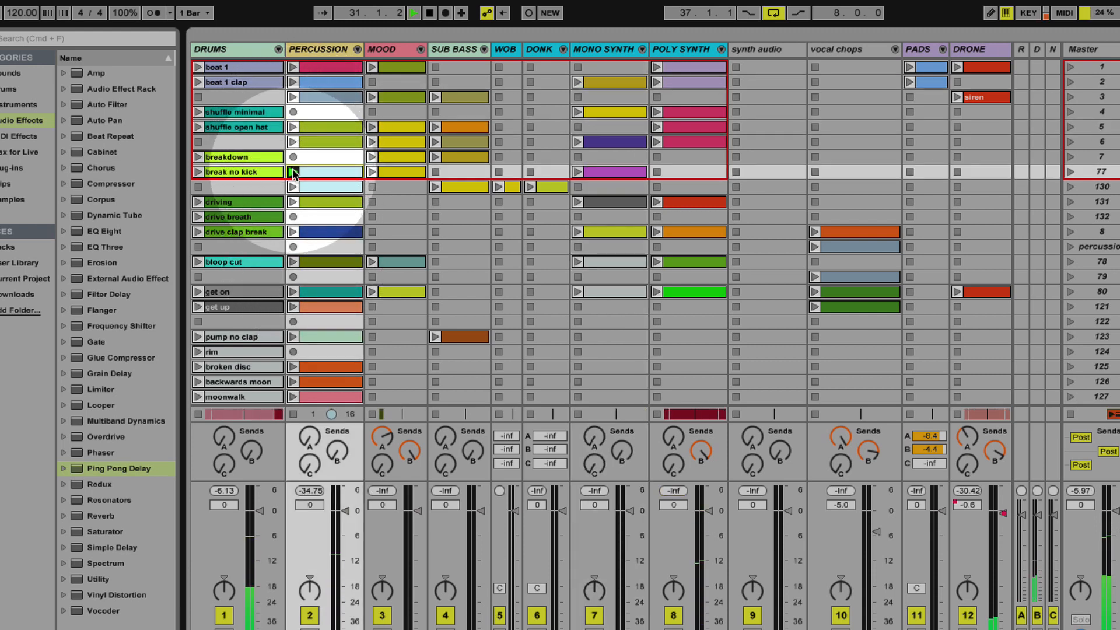
pyautogui.click(293, 186)
pyautogui.click(293, 201)
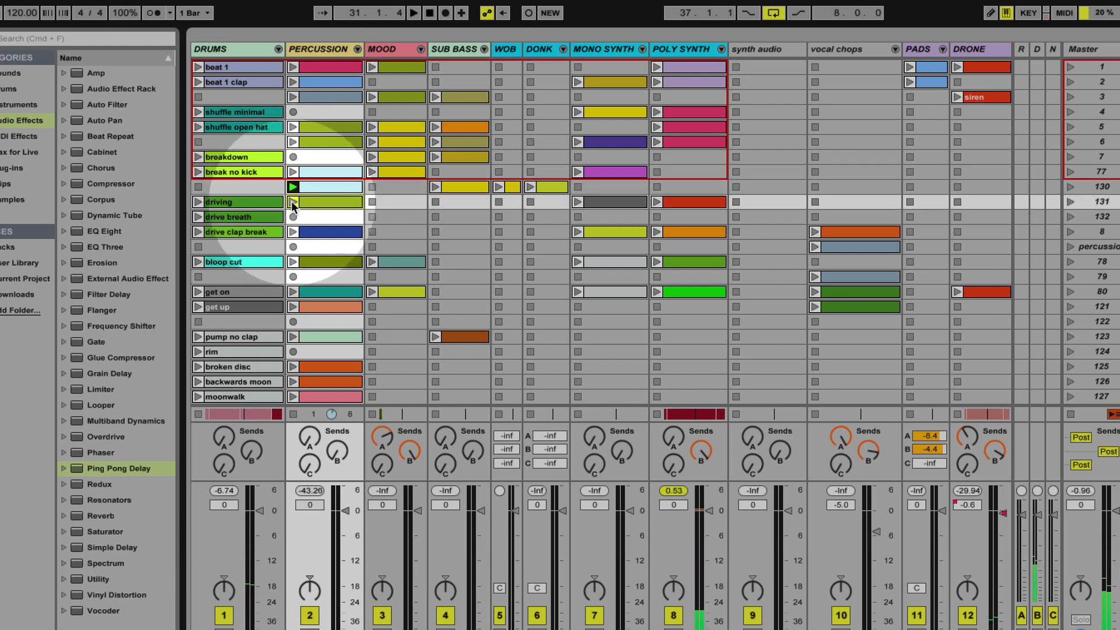
pyautogui.click(292, 246)
pyautogui.click(293, 232)
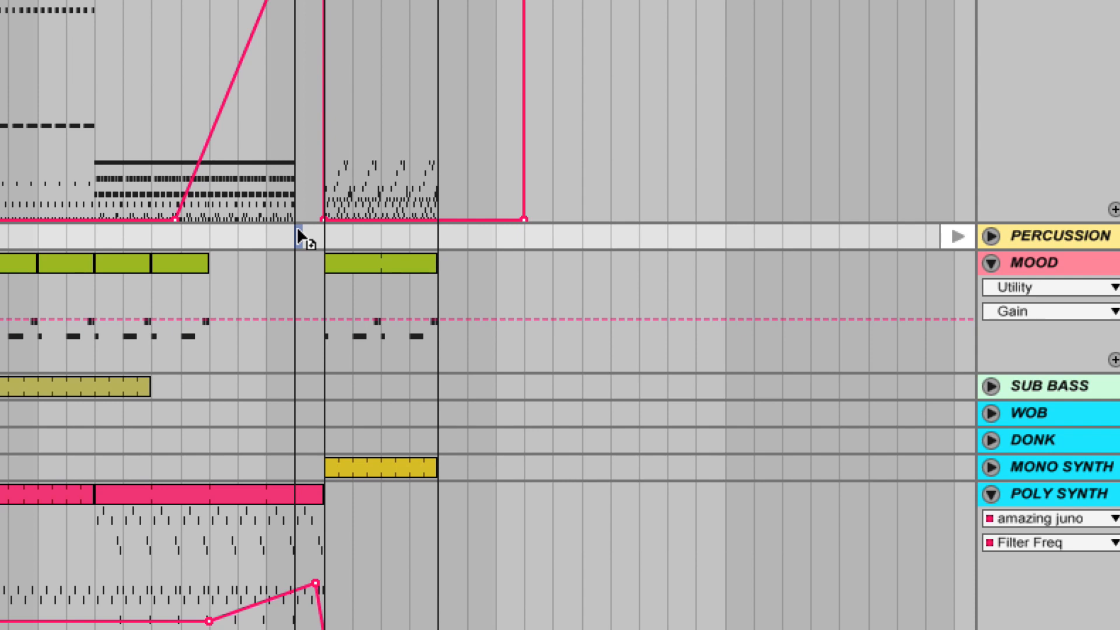
# - Place the PERCUSSION clip from the drive clap break row into the arrangement and trim it to span bar 36 to bar 37
pyautogui.click(298, 236)
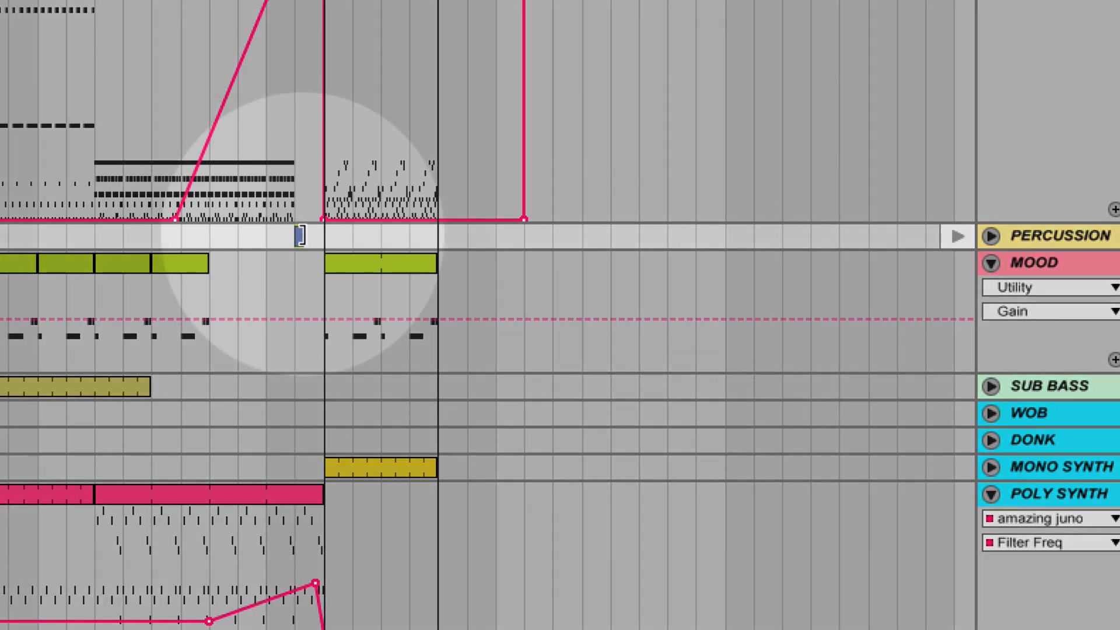
pyautogui.moveTo(300, 236)
pyautogui.mouseDown()
pyautogui.moveTo(324, 236)
pyautogui.moveTo(309, 240)
pyautogui.mouseUp()
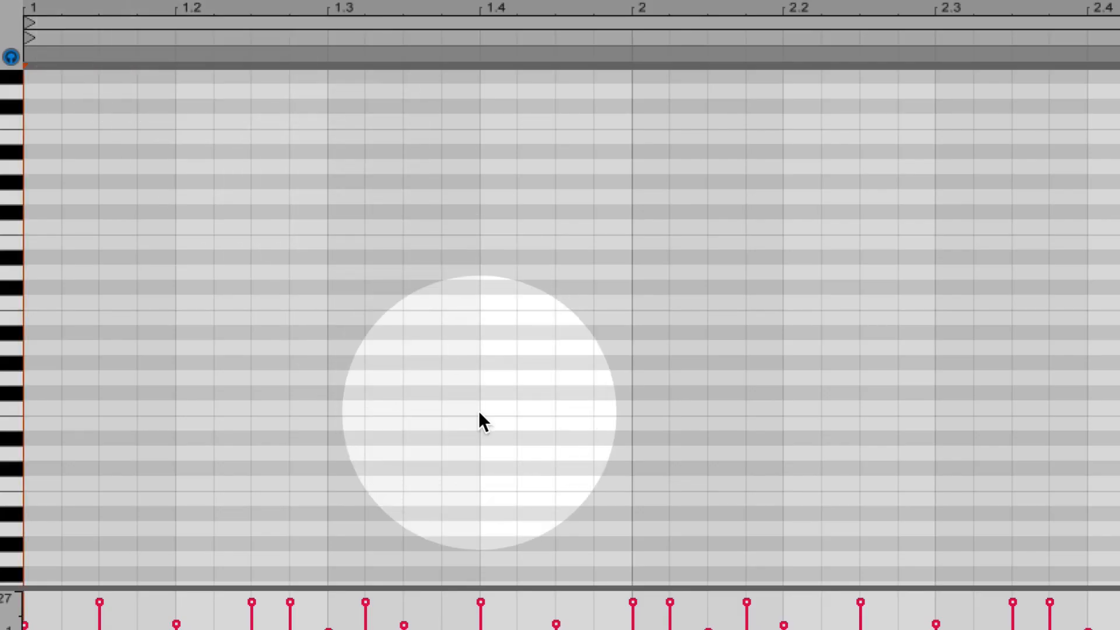
pyautogui.scroll(-5, 551, 320)
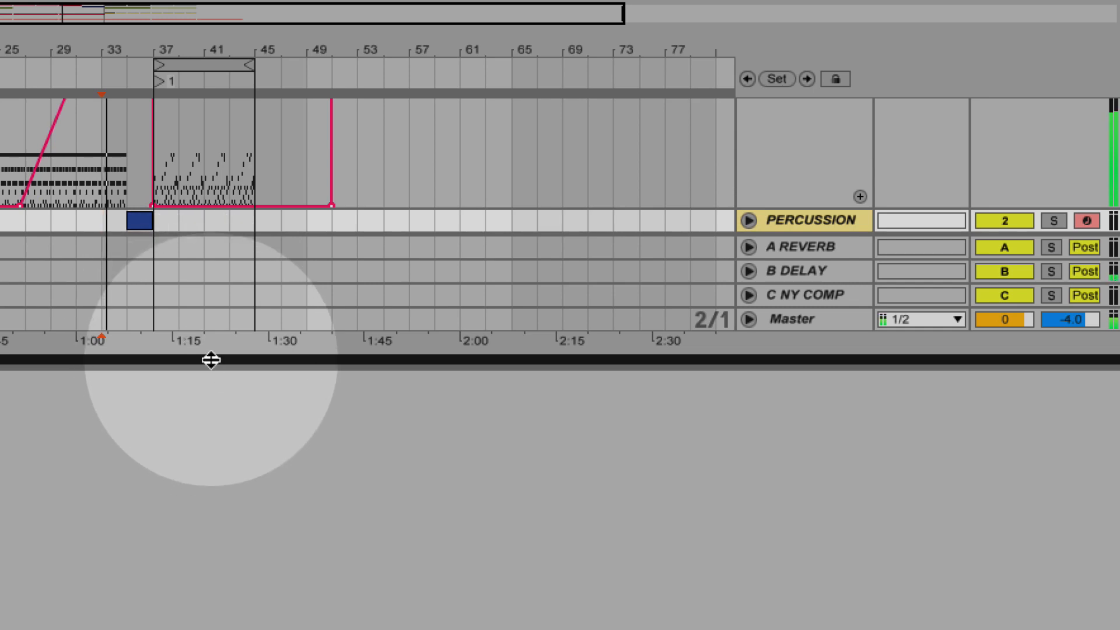
pyautogui.doubleClick(212, 360)
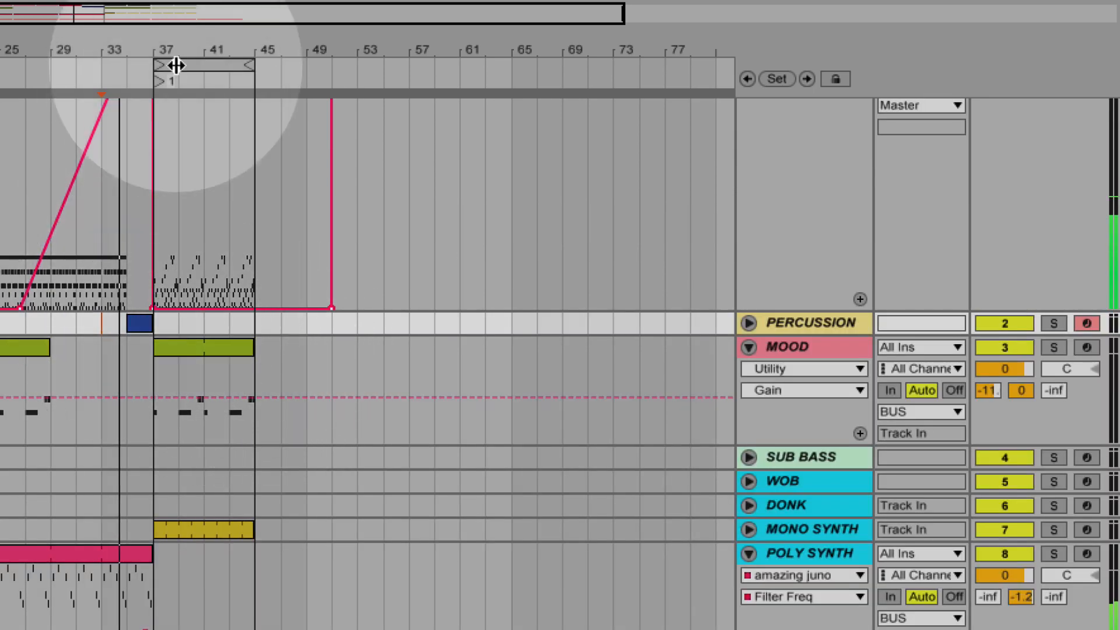
pyautogui.moveTo(120, 26); pyautogui.dragTo(136, 40)
pyautogui.click(115, 320)
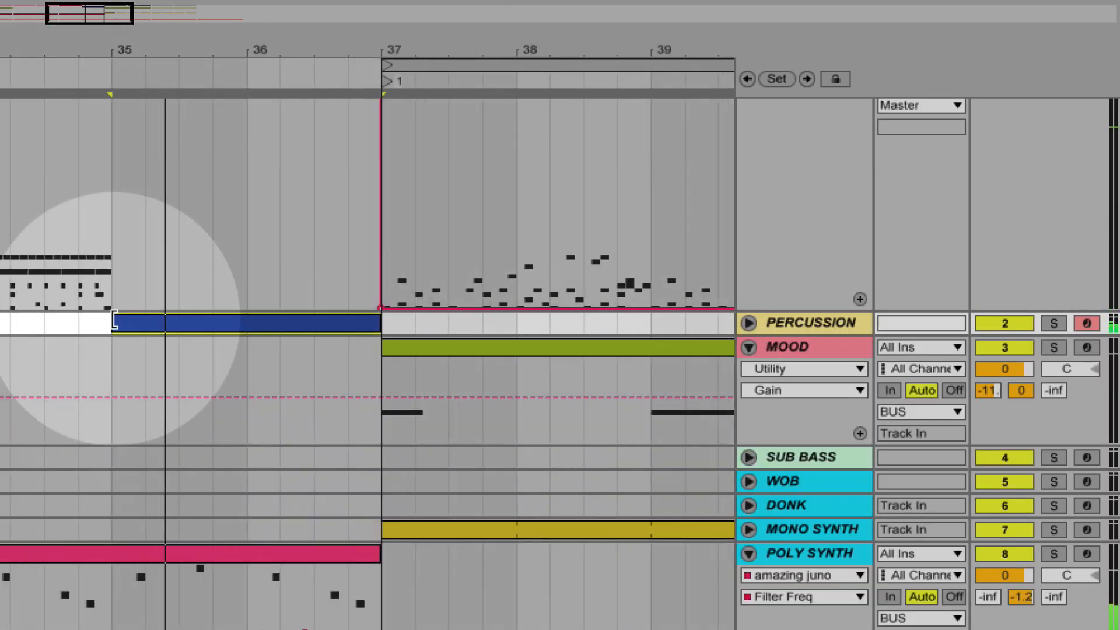
pyautogui.moveTo(115, 321); pyautogui.dragTo(248, 321)
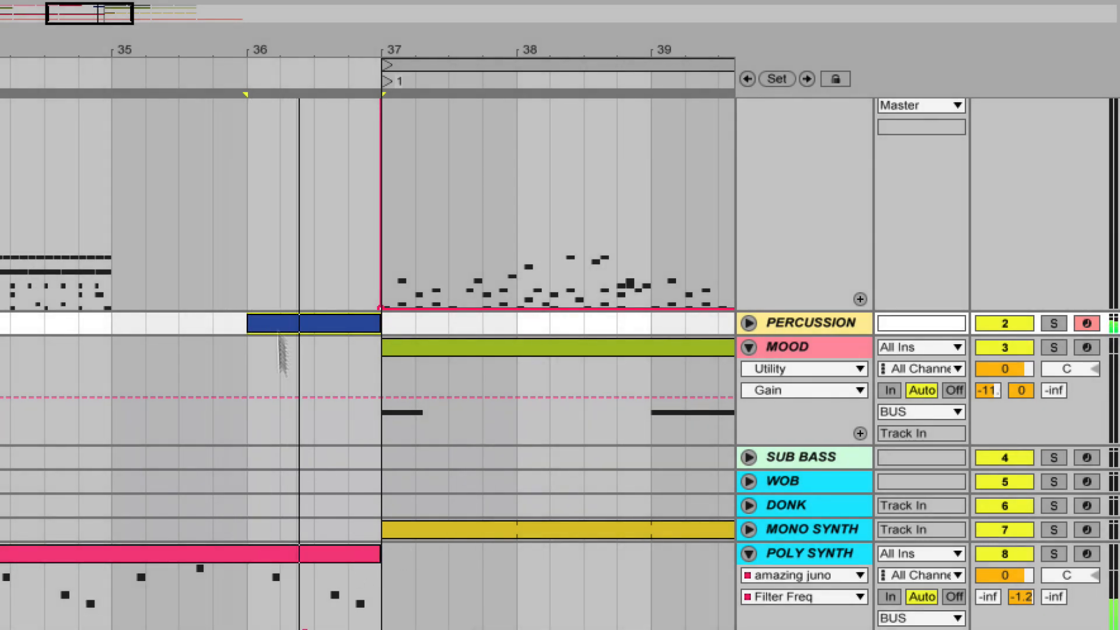
pyautogui.doubleClick(306, 320)
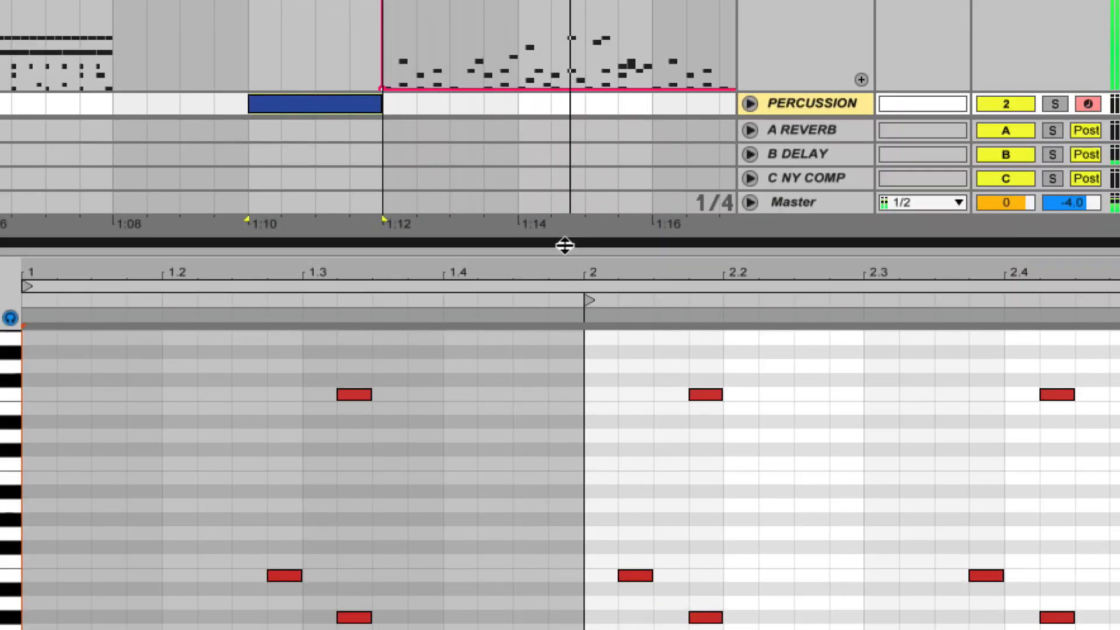
pyautogui.press('super+alt+l')
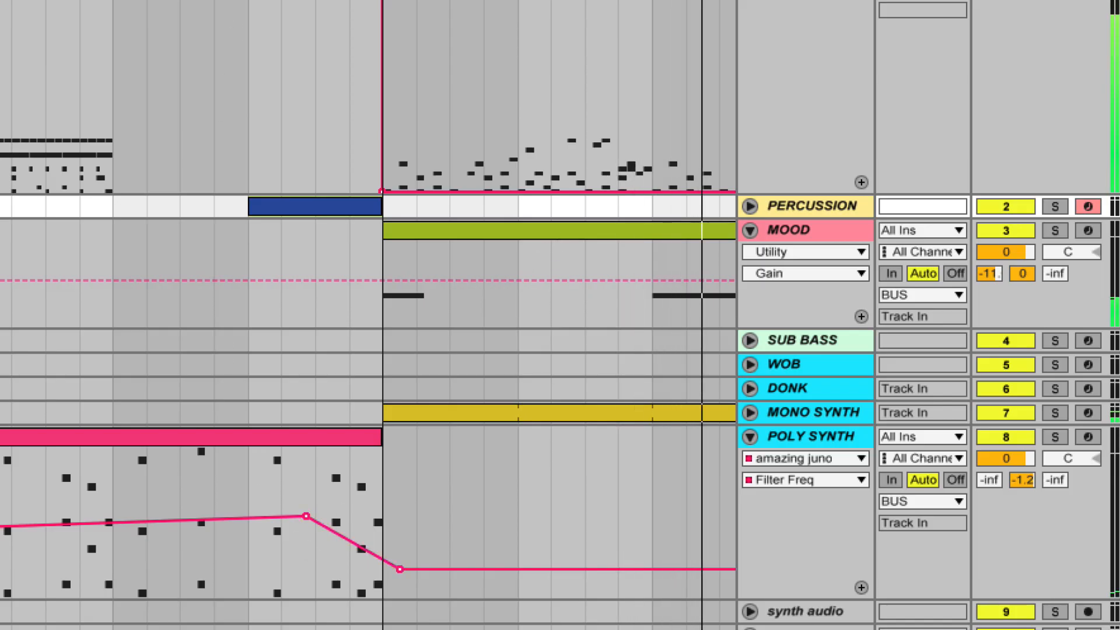
# - Copy the first bar of the POLY SYNTH part at bar 13 to bar 37 and play from just before it
pyautogui.press('-')
pyautogui.press('-')
pyautogui.press('-')
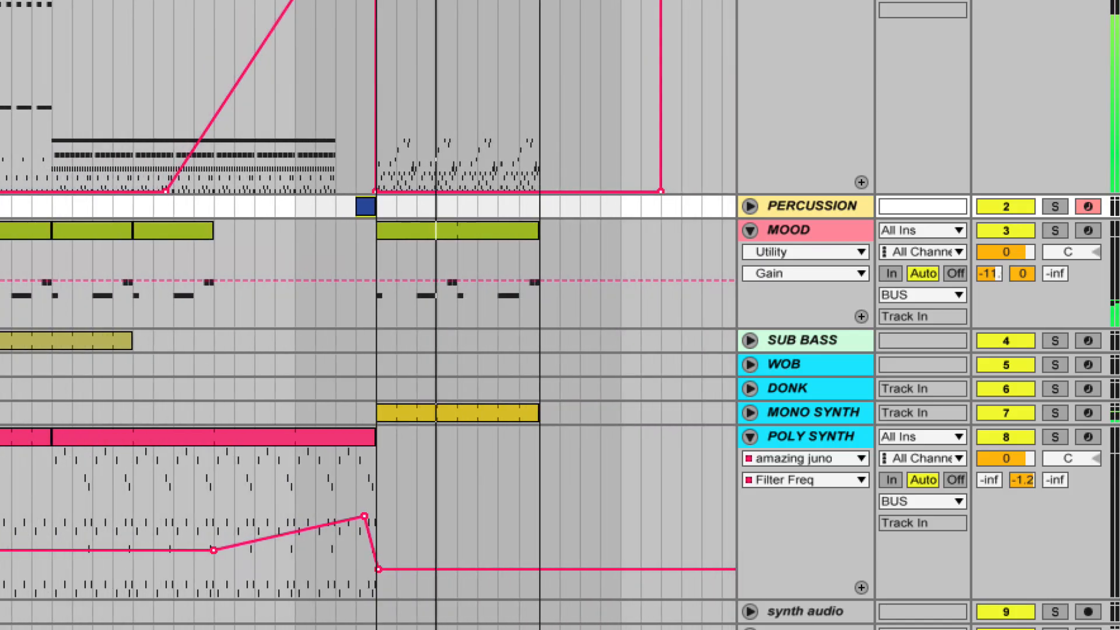
pyautogui.click(299, 468)
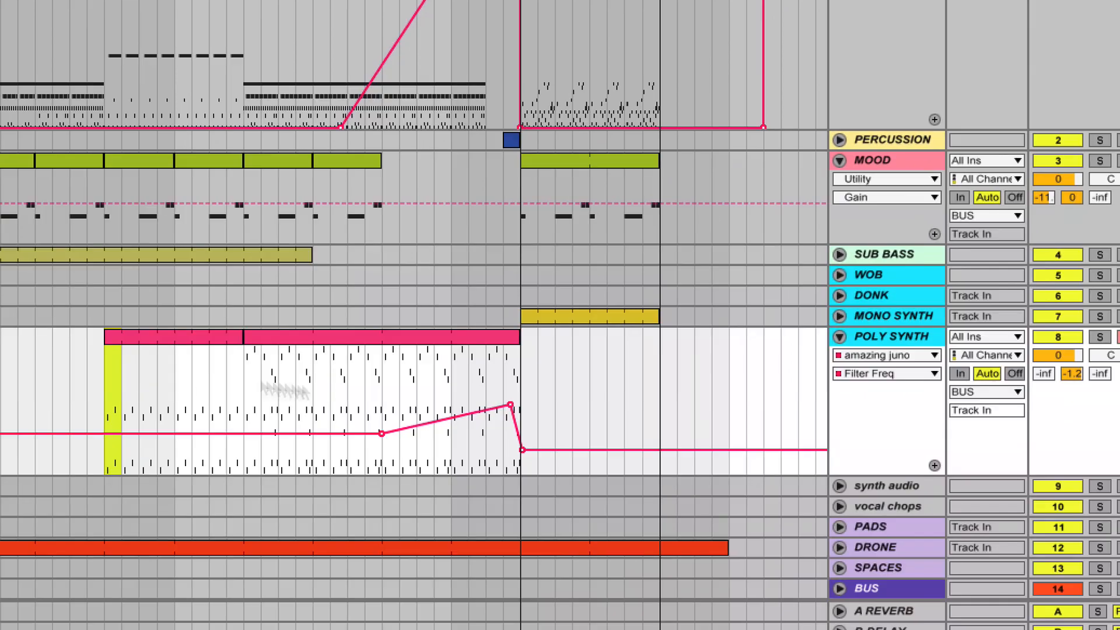
pyautogui.click(521, 364)
pyautogui.press('super+v')
pyautogui.click(510, 366)
pyautogui.press('space')
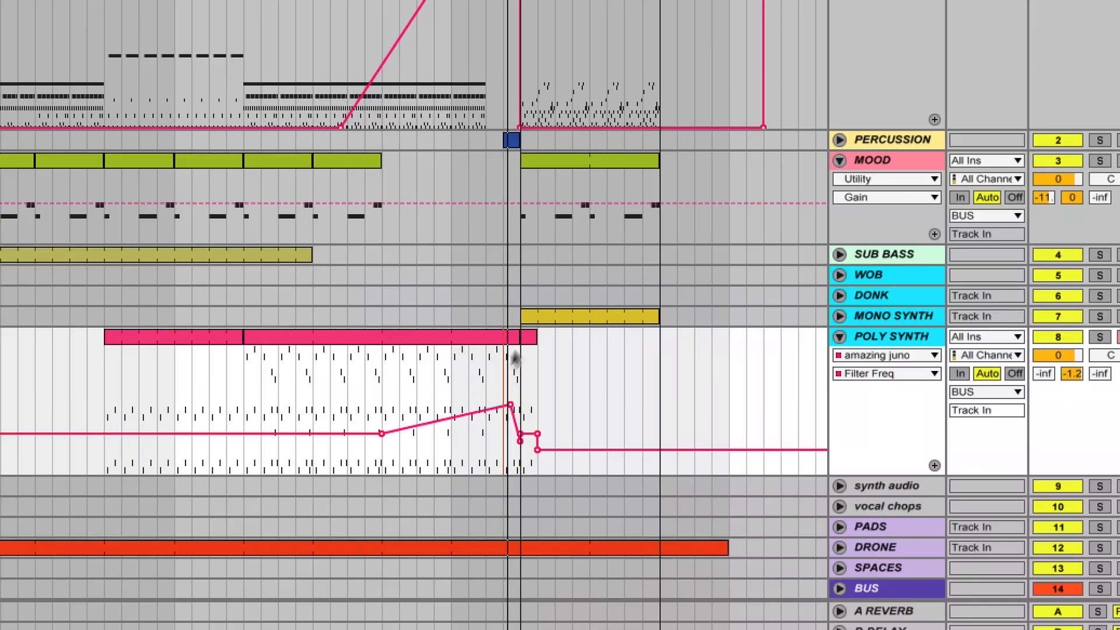
# - Extend the one-bar POLY SYNTH clip at bar 37 so it ends at bar 45
pyautogui.press('+')
pyautogui.press('+')
pyautogui.press('+')
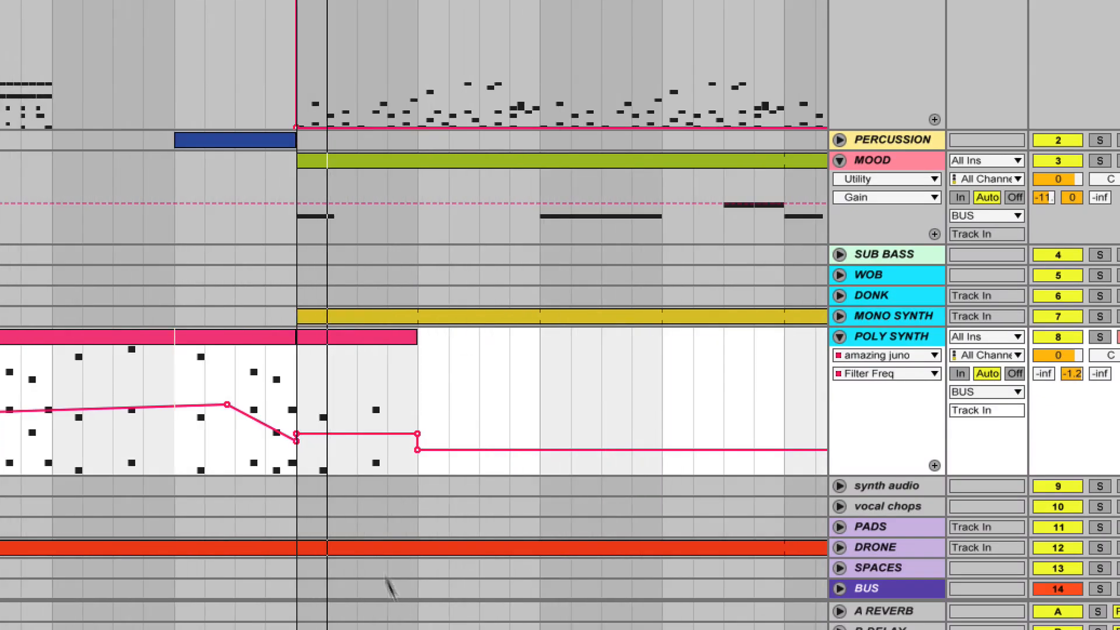
pyautogui.moveTo(416, 336); pyautogui.dragTo(686, 332)
pyautogui.press('-')
pyautogui.press('-')
pyautogui.press('-')
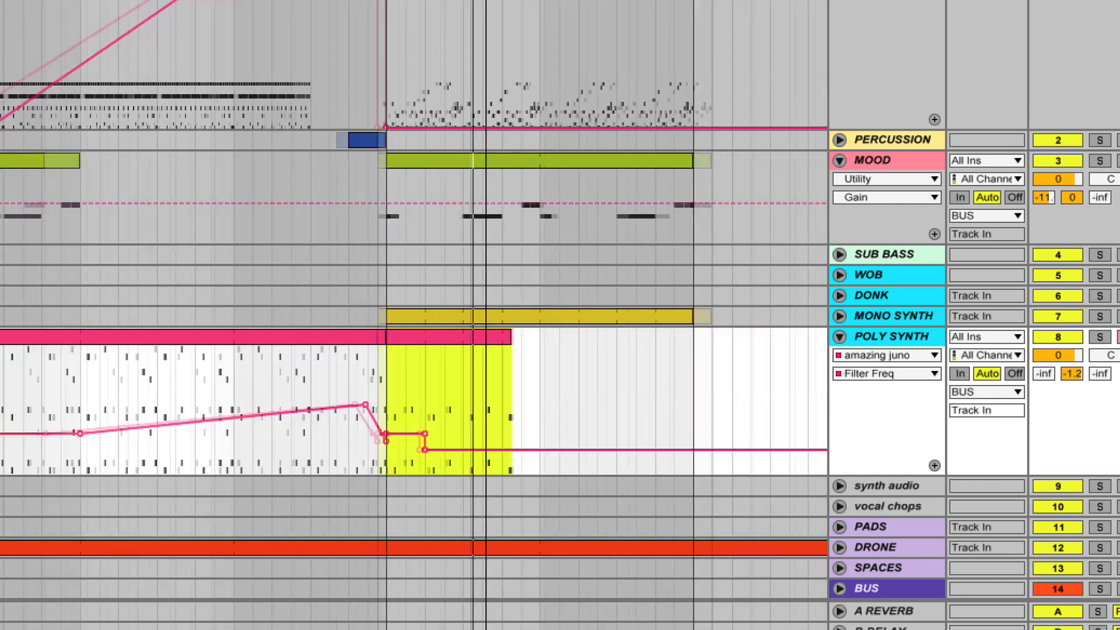
pyautogui.moveTo(509, 337); pyautogui.dragTo(670, 337)
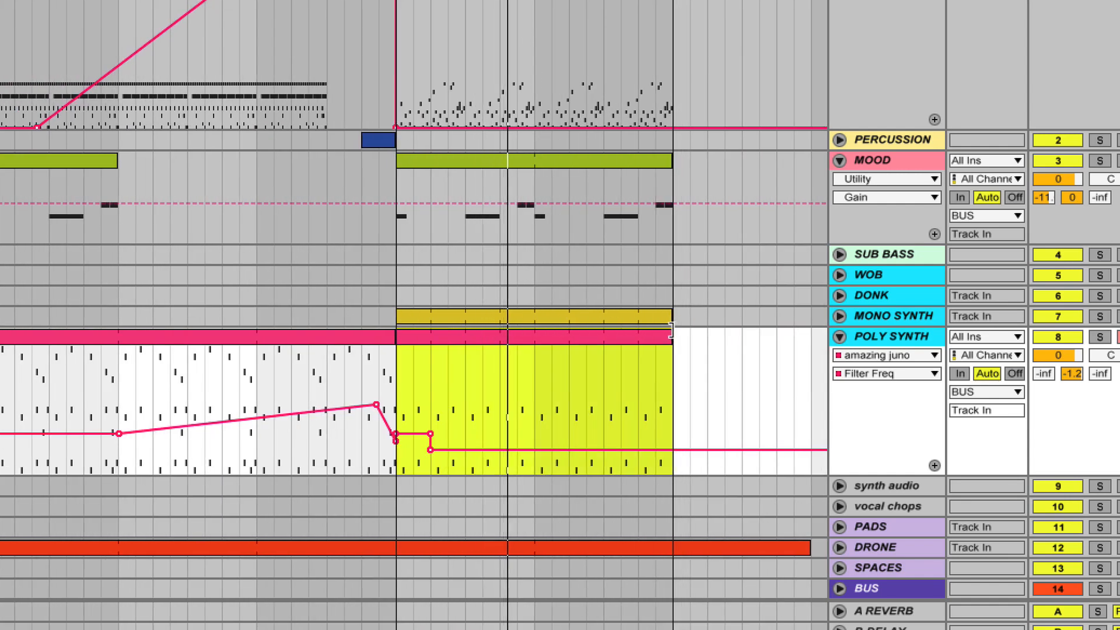
# - Remove the two extra Filter Freq breakpoints pasted at bars 37 and 38 on POLY SYNTH and replay the transition
pyautogui.click(431, 434)
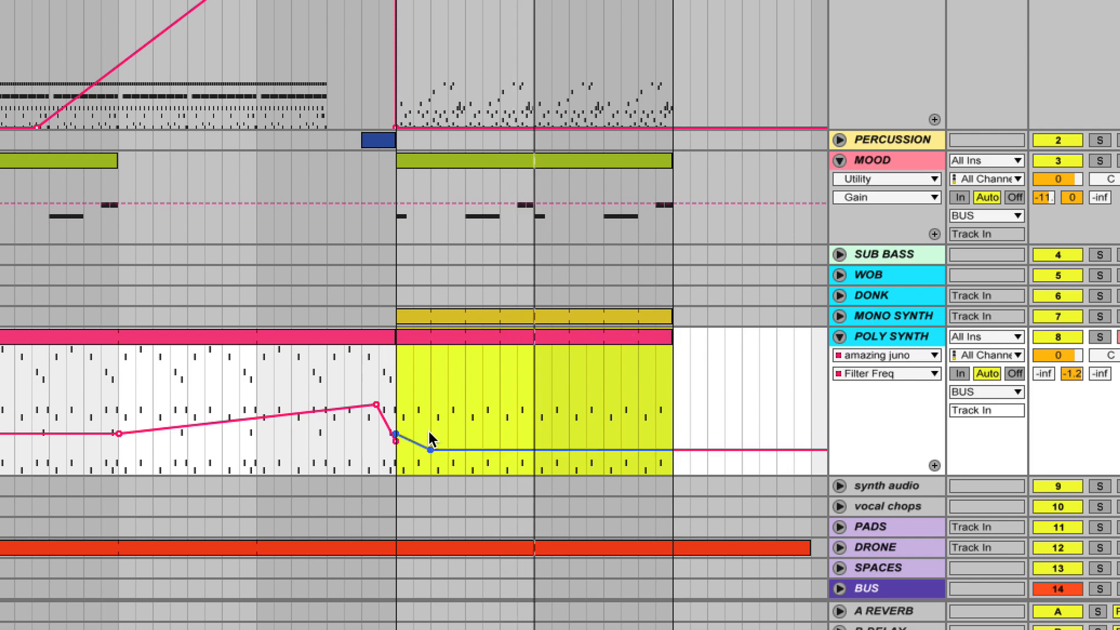
pyautogui.click(396, 433)
pyautogui.click(261, 392)
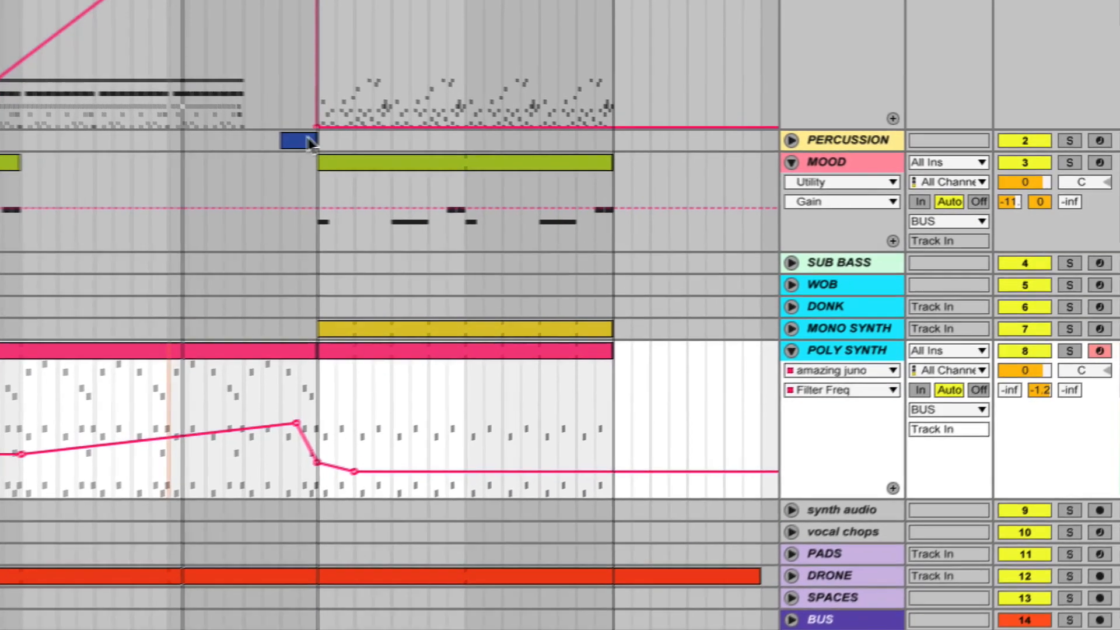
# - Consolidate the one-bar PERCUSSION clip before bar 37 and delete all of its notes
pyautogui.doubleClick(386, 139)
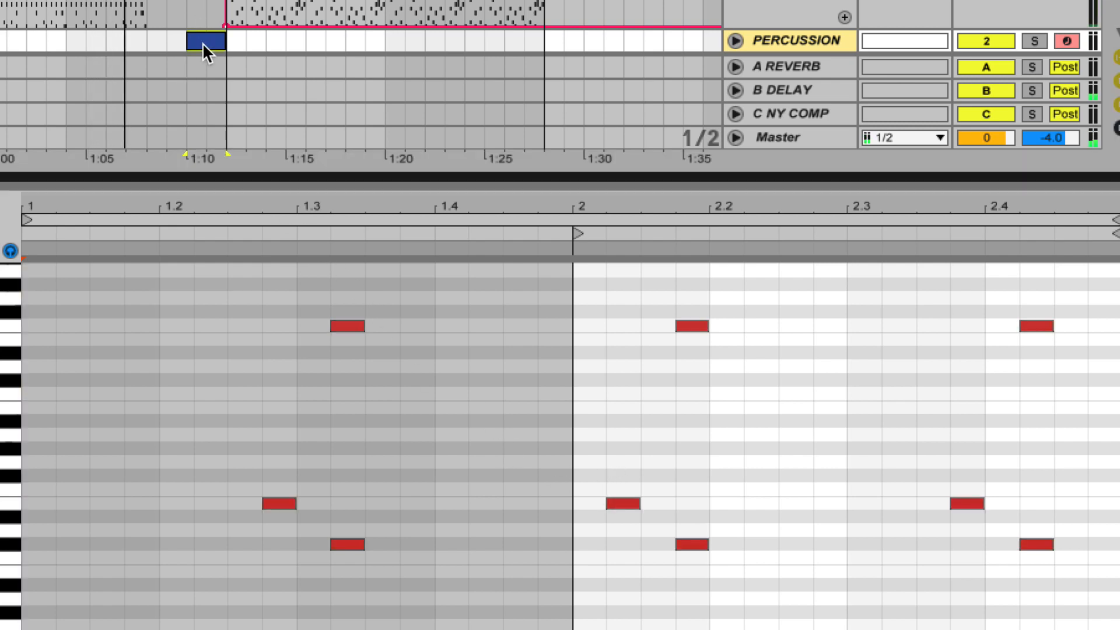
pyautogui.press('super+j')
pyautogui.scroll(-5, 318, 390)
pyautogui.press('super+a')
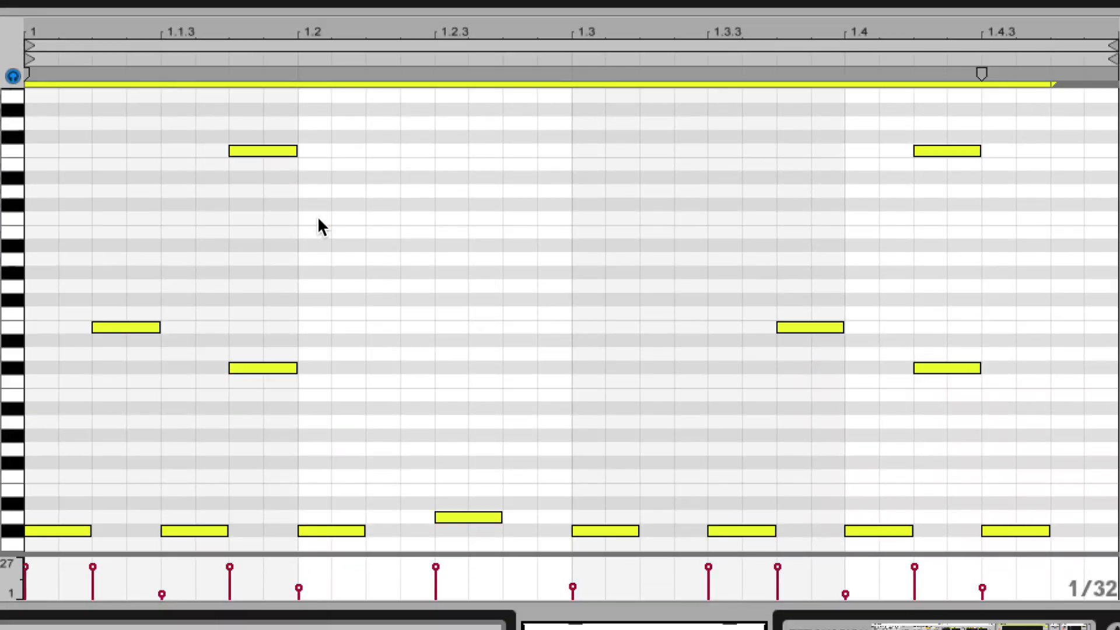
pyautogui.press('Delete')
# - Draw a descending run of five 3/32-long notes from the start of the emptied PERCUSSION clip
pyautogui.press('space')
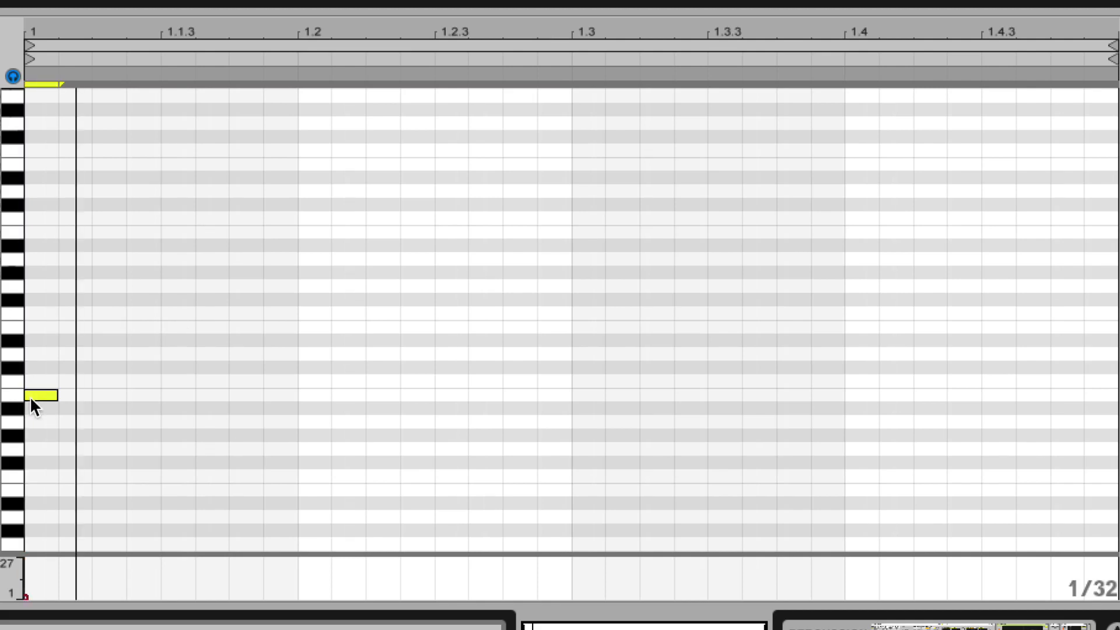
pyautogui.moveTo(31, 399); pyautogui.dragTo(34, 527)
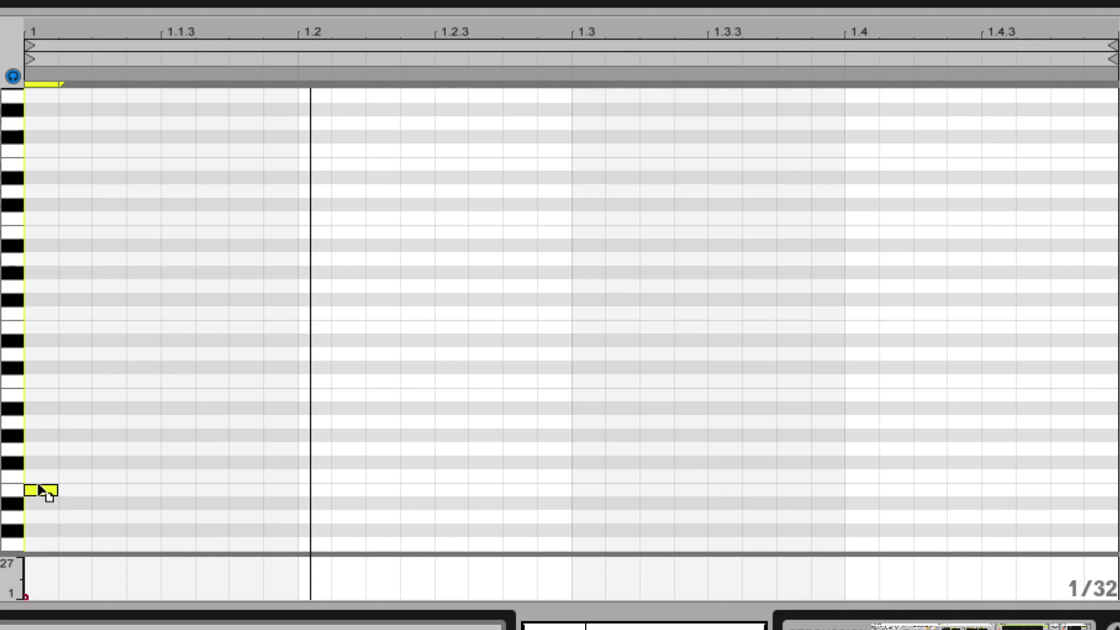
pyautogui.moveTo(58, 490); pyautogui.dragTo(125, 490)
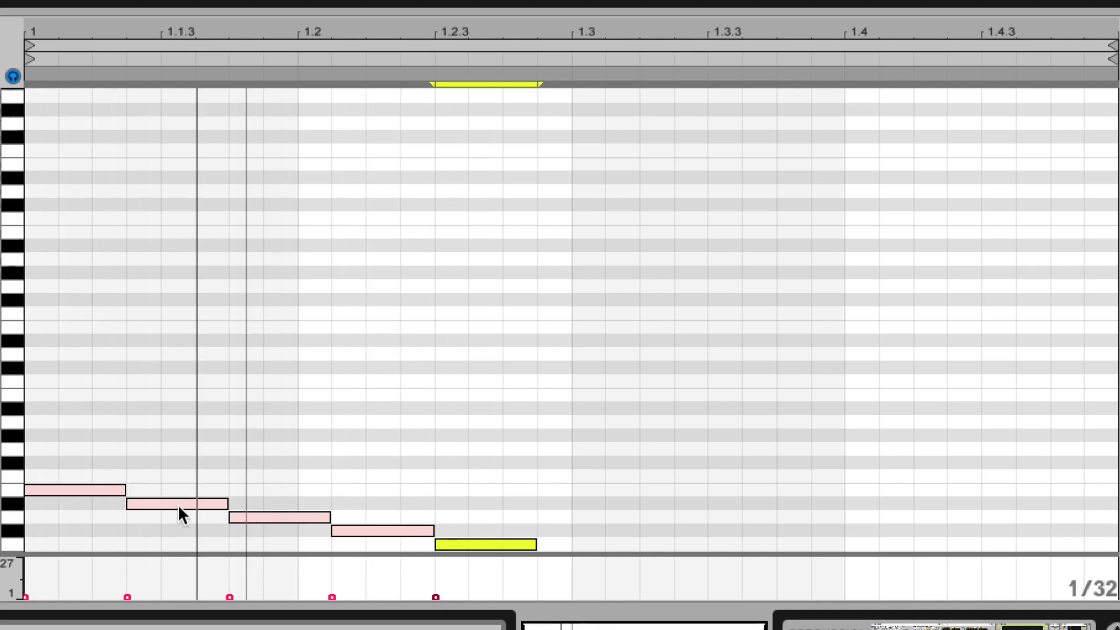
# - Space out the PERCUSSION fill's notes, moving the second to 1.1.3, the third to 1.2 and the fifth to 1.2.3 at the first note's pitch
pyautogui.click(180, 503)
pyautogui.moveTo(181, 503); pyautogui.dragTo(210, 502)
pyautogui.moveTo(295, 507); pyautogui.dragTo(432, 507)
pyautogui.moveTo(486, 539); pyautogui.dragTo(499, 473)
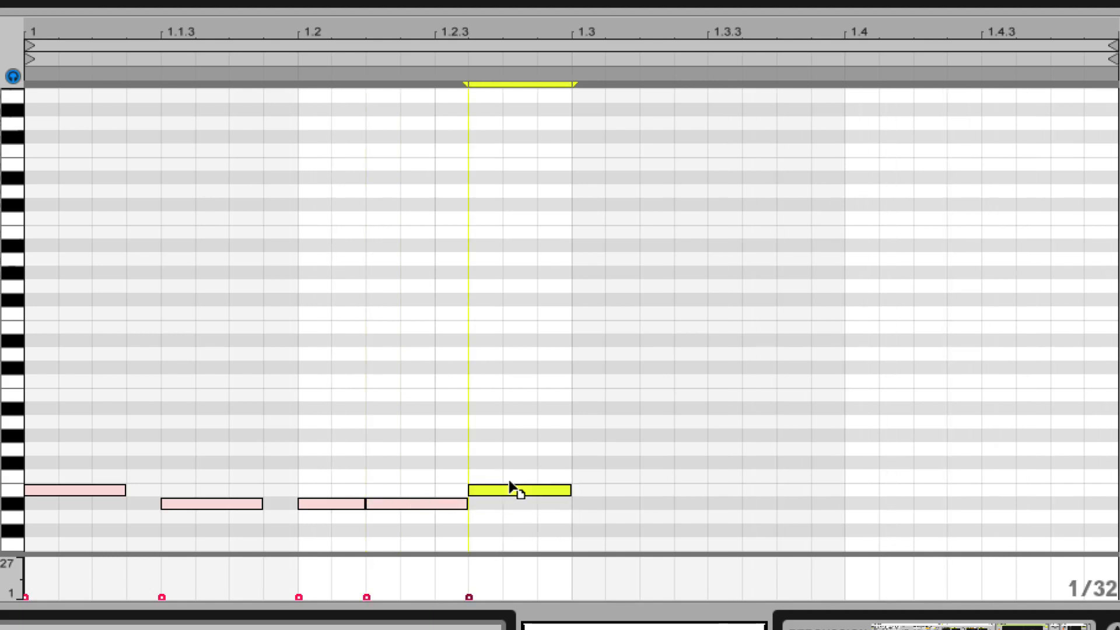
pyautogui.press('space')
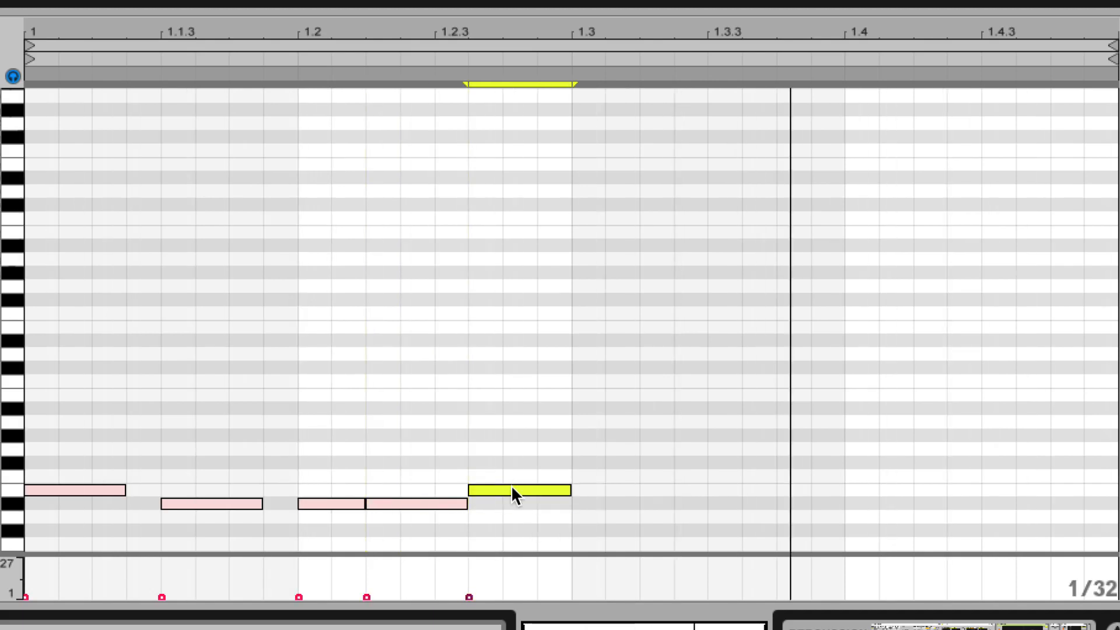
pyautogui.press('Left')
pyautogui.press('Left')
pyautogui.press('Right')
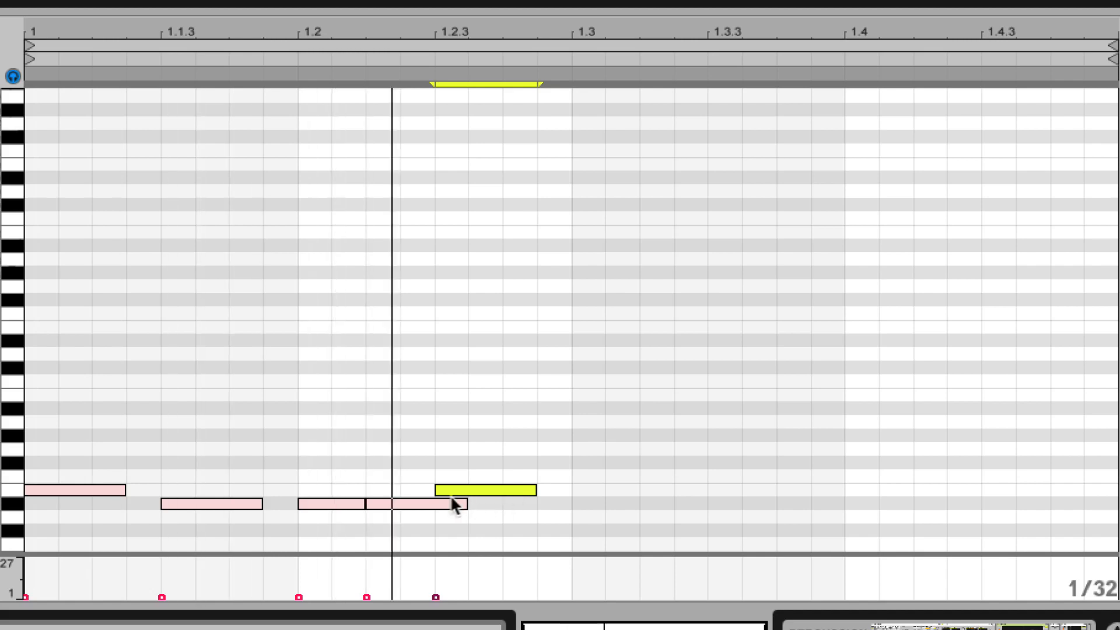
# - Move the fourth note just past 1.2.3 and place higher-pitched copies at 1.3, 1.3.3 and 1.4
pyautogui.moveTo(428, 505); pyautogui.dragTo(646, 466)
pyautogui.press('super+d')
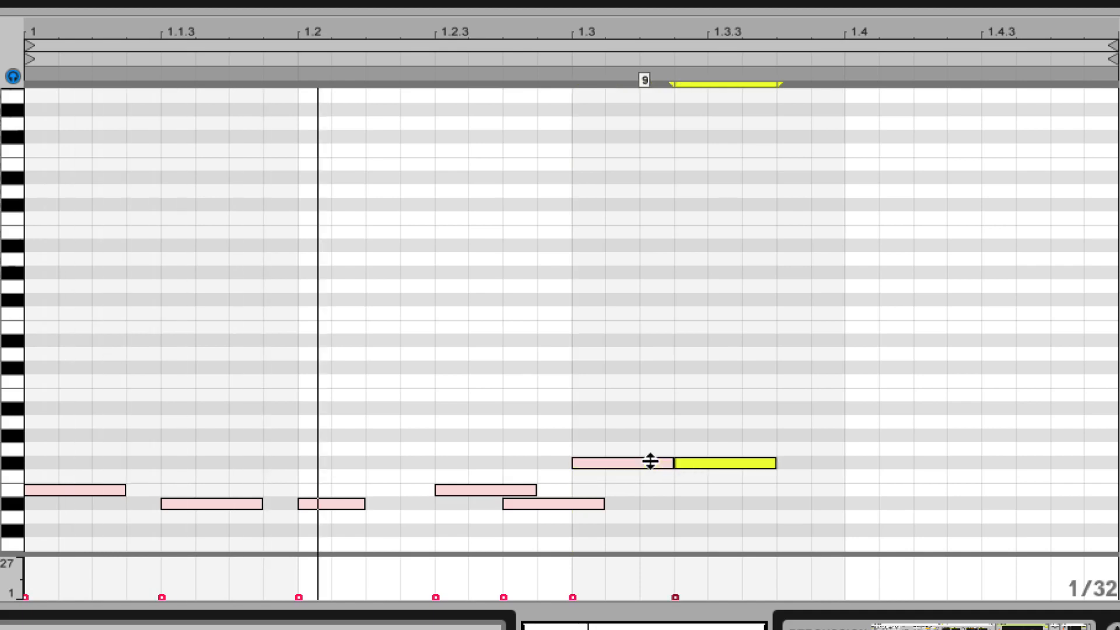
pyautogui.press('Right')
pyautogui.press('super+d')
pyautogui.press('Right')
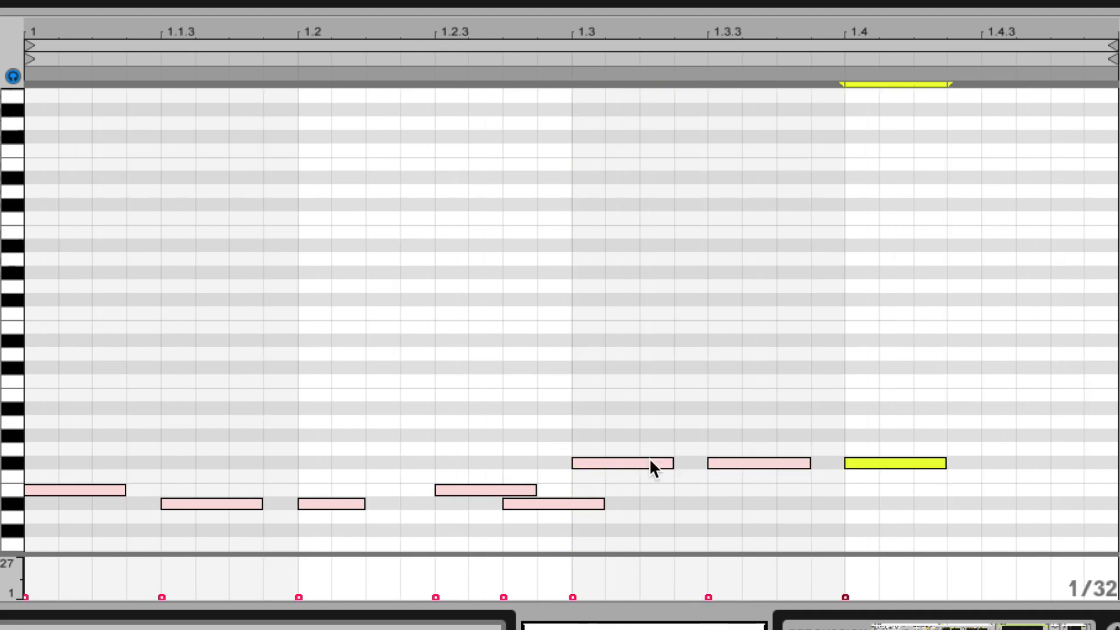
# - Raise the note at 1.4 by seven semitones and replay the fill
pyautogui.press('Up')
pyautogui.press('Up')
pyautogui.press('Up')
pyautogui.press('Up')
pyautogui.press('Up')
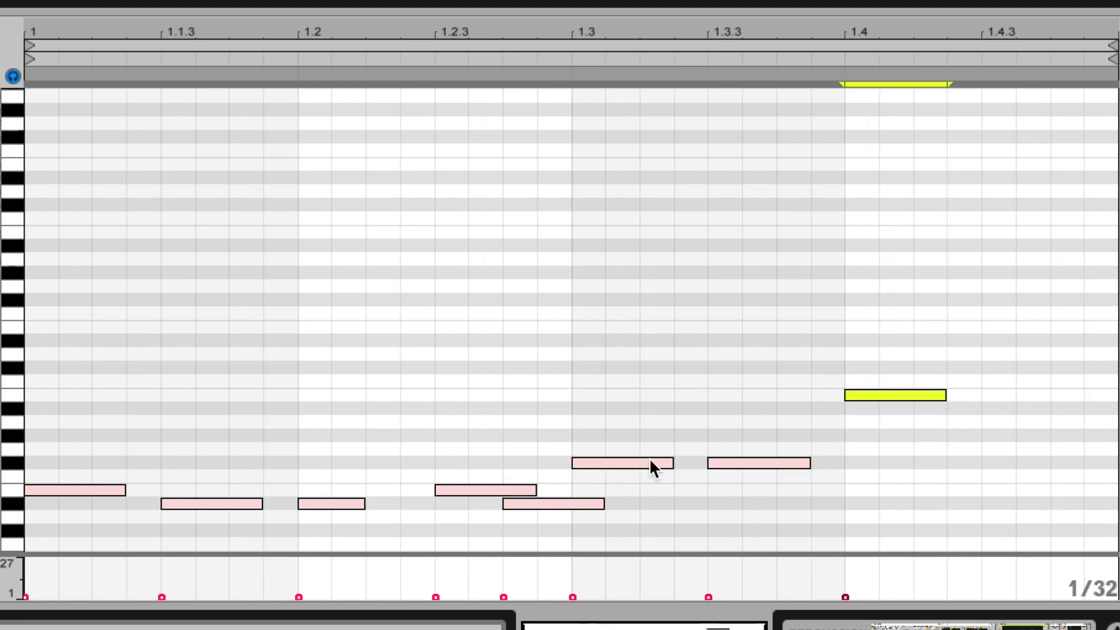
pyautogui.press('Down')
pyautogui.press('space')
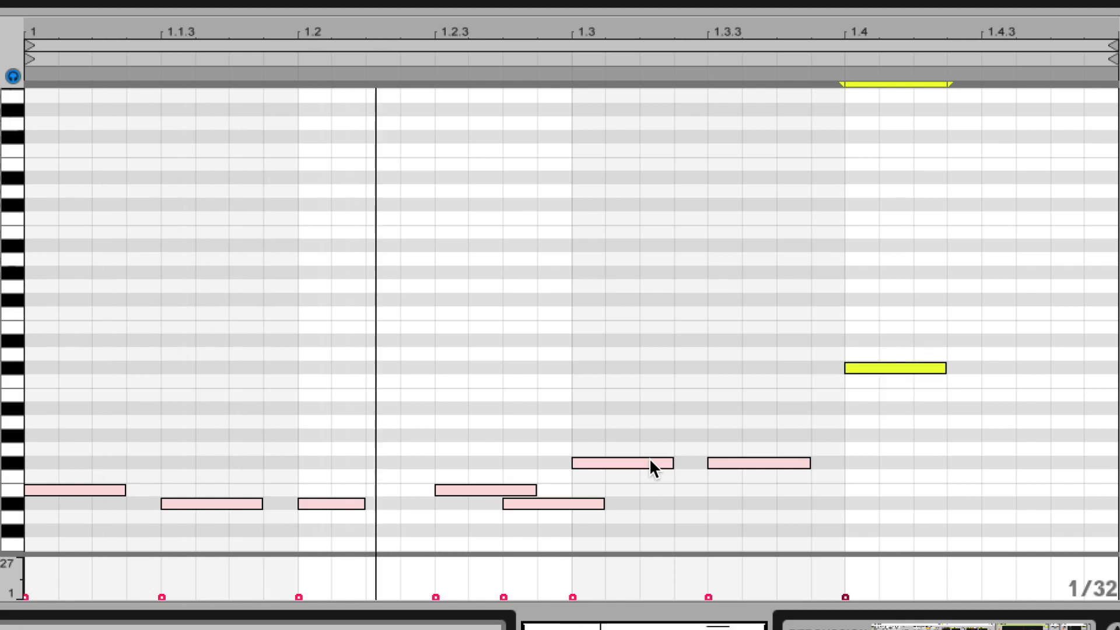
# - Duplicate the 1.4 note to finish at the bar's end and add a short 1/32 note between the two
pyautogui.press('super+d')
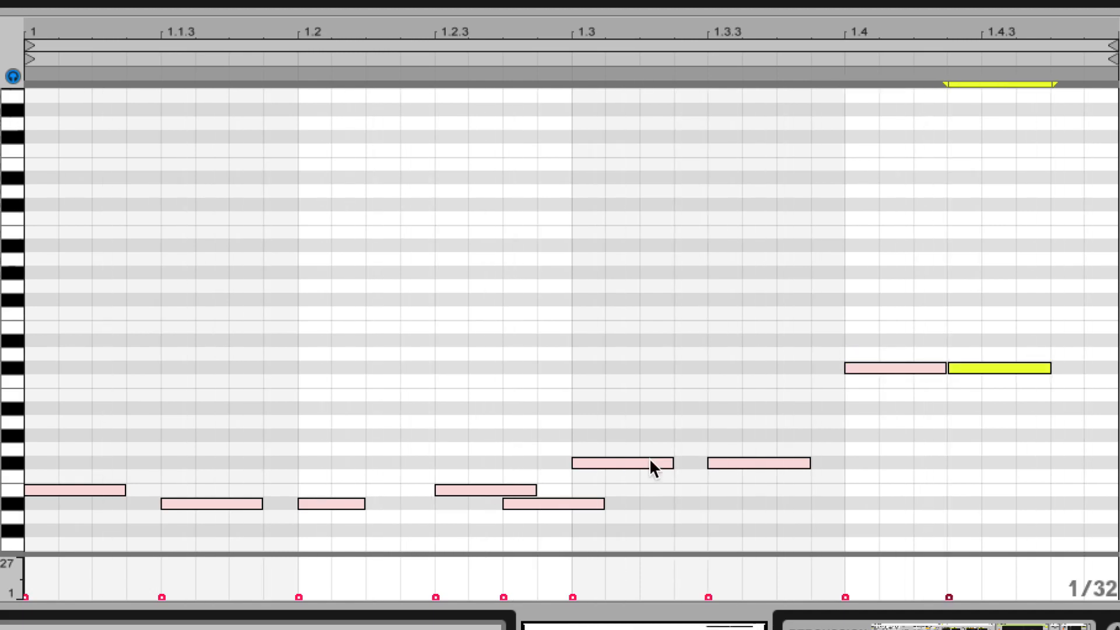
pyautogui.doubleClick(928, 346)
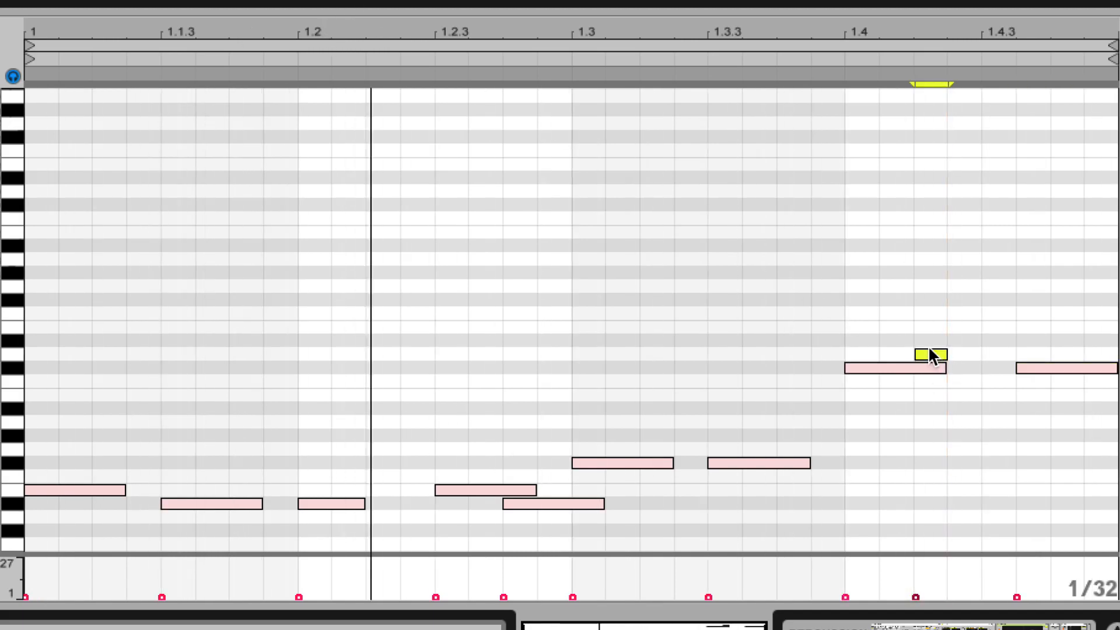
pyautogui.press('Left')
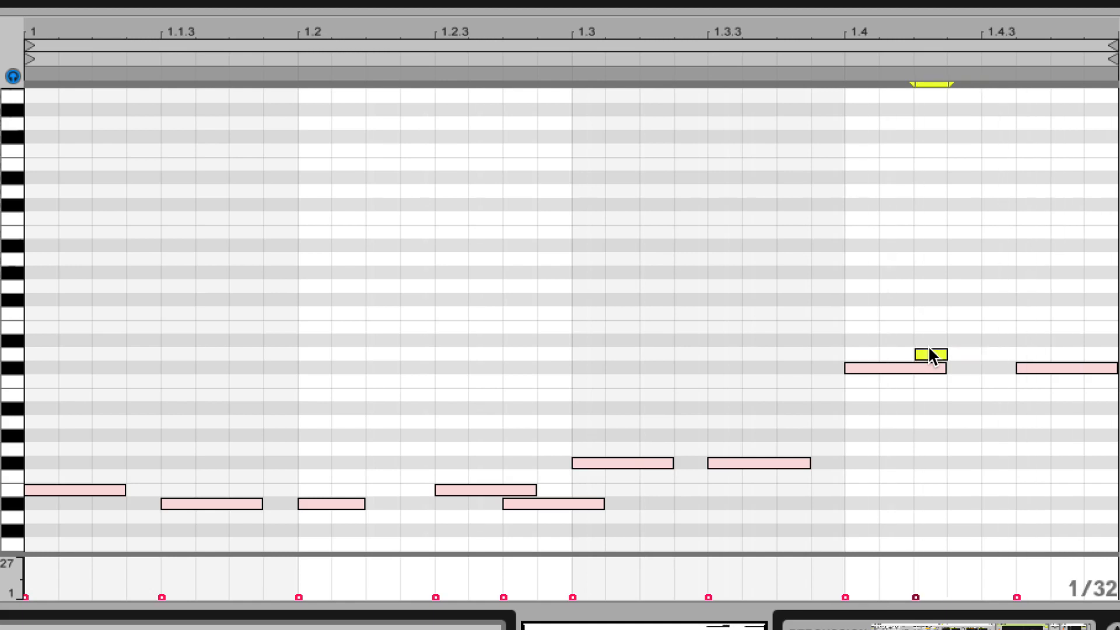
pyautogui.press('Up')
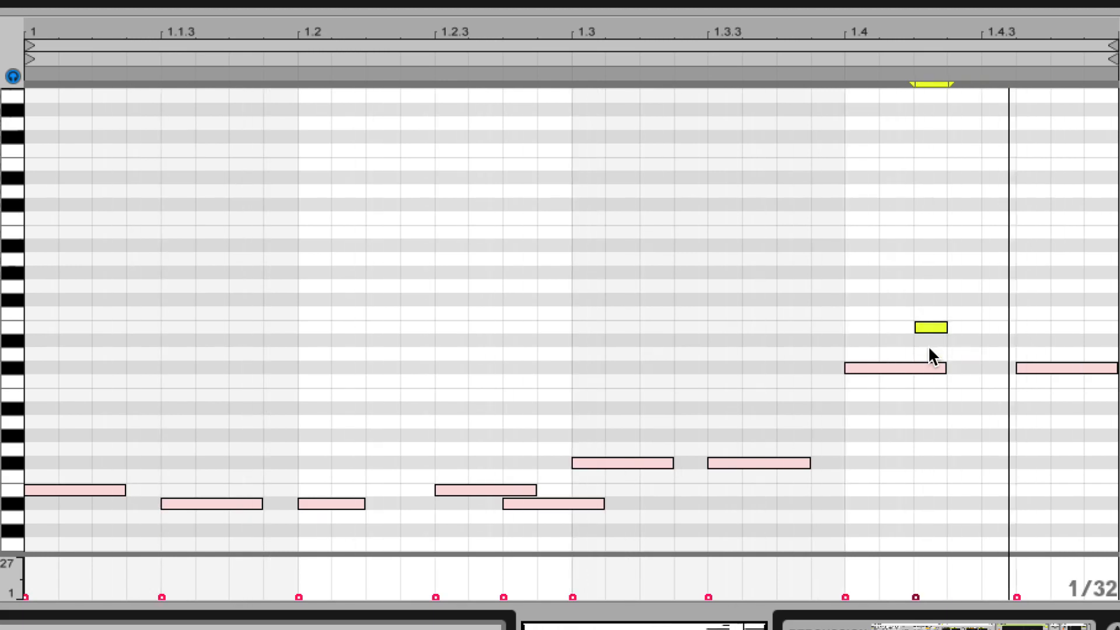
# - Lower the pitch of the short 1/32 note in beat 4 of the fill
pyautogui.press('Down')
pyautogui.press('Down')
pyautogui.press('Down')
pyautogui.press('Down')
pyautogui.press('Down')
pyautogui.press('Down')
pyautogui.press('Down')
pyautogui.press('Down')
pyautogui.press('Down')
pyautogui.press('Down')
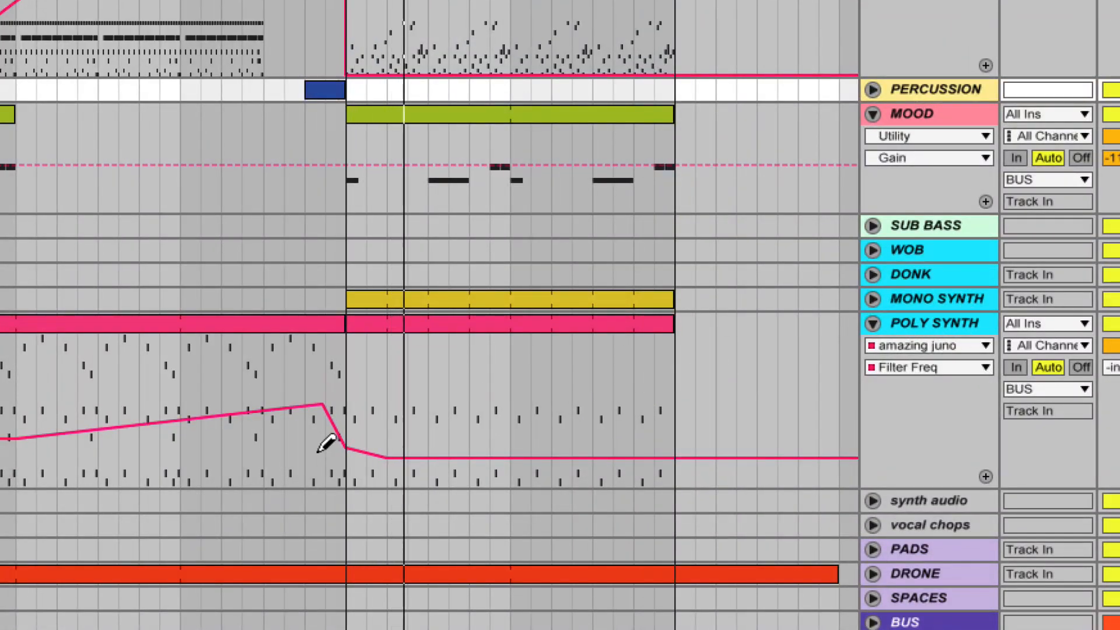
# - Draw a sharp Filter Freq drop over POLY SYNTH's last bar before bar 37, dipping lowest just before bar 37
pyautogui.moveTo(325, 451); pyautogui.dragTo(338, 458)
pyautogui.press('b')
pyautogui.click(312, 383)
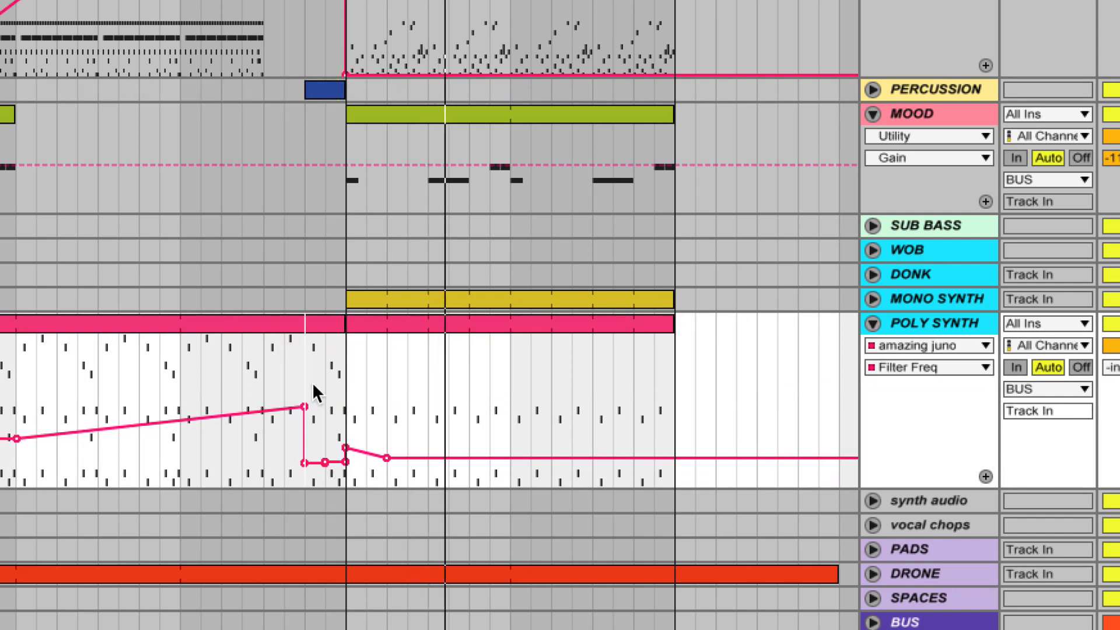
pyautogui.press('space')
pyautogui.press('space')
pyautogui.moveTo(324, 462); pyautogui.dragTo(338, 477)
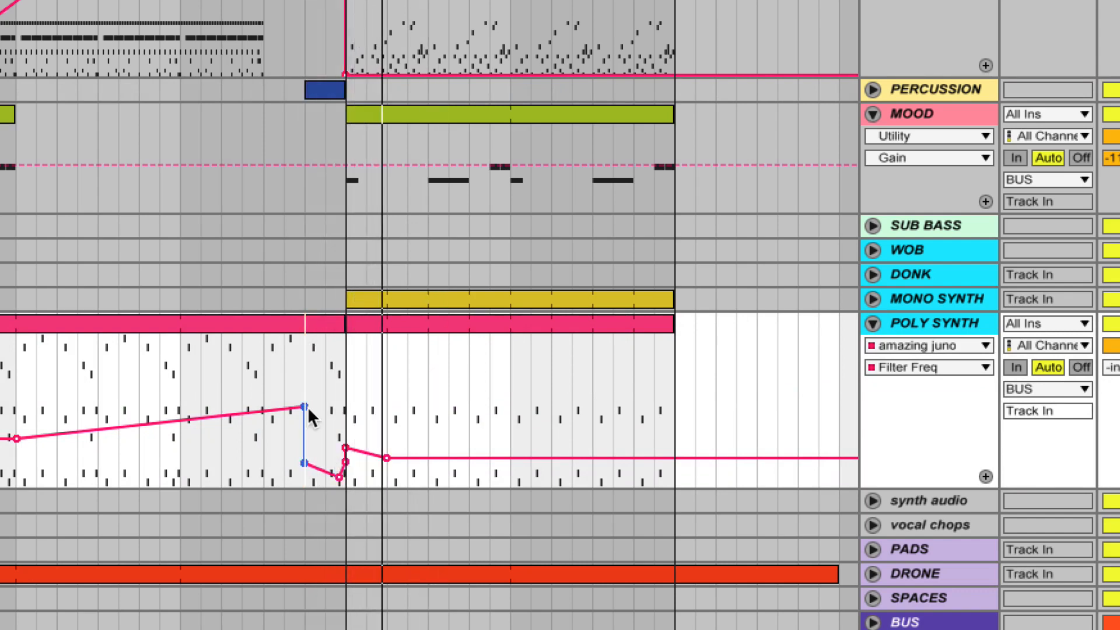
# - Replay the transition and shorten the DRONE clip so it ends at bar 37
pyautogui.click(244, 365)
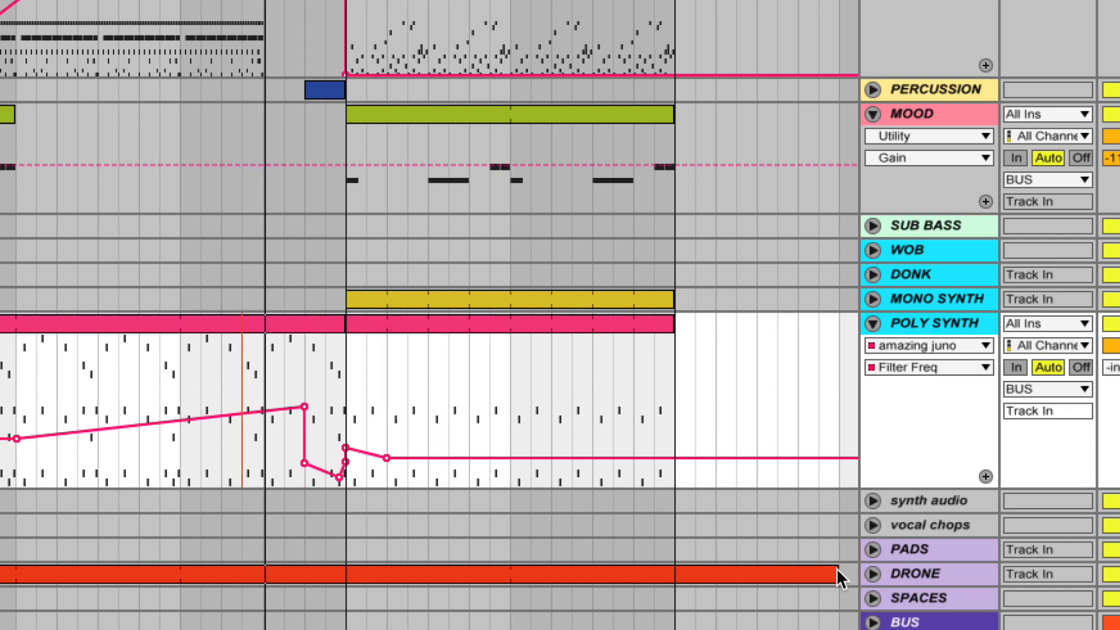
pyautogui.moveTo(835, 574); pyautogui.dragTo(347, 579)
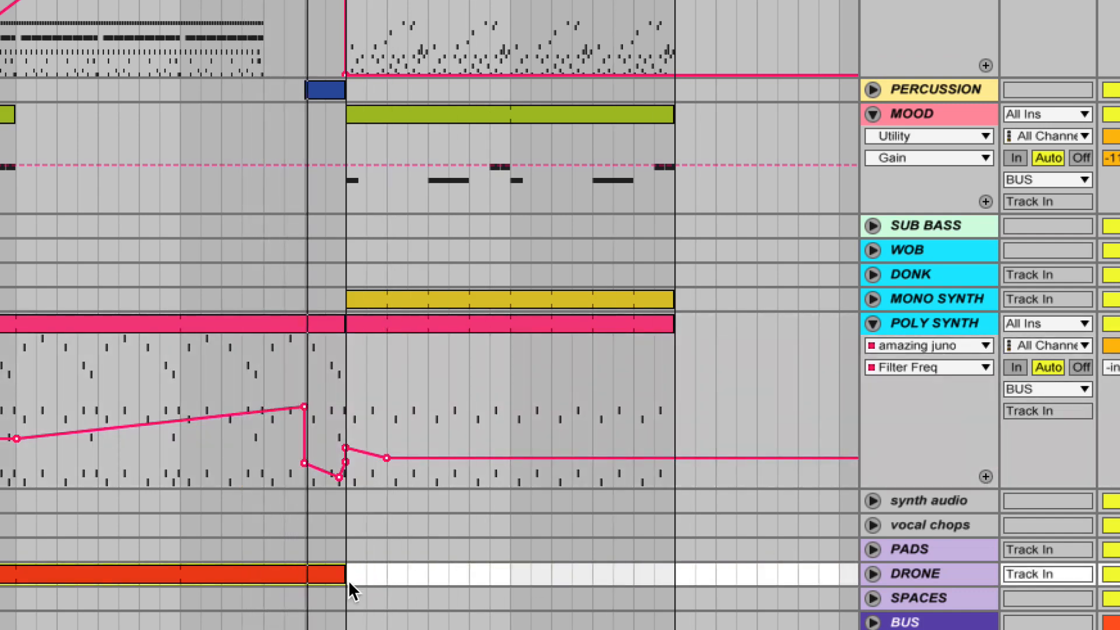
# - Move POLY SYNTH's Filter Freq peak slightly earlier, delete the upper breakpoint at bar 37 and replay the transition
pyautogui.click(279, 407)
pyautogui.click(279, 407)
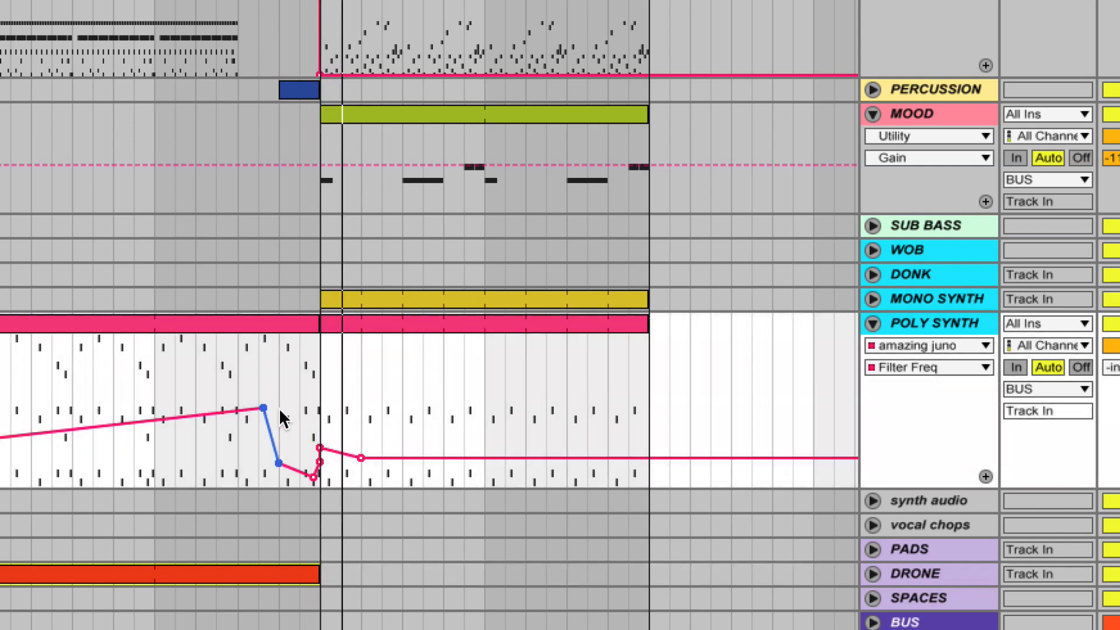
pyautogui.click(320, 444)
pyautogui.click(208, 363)
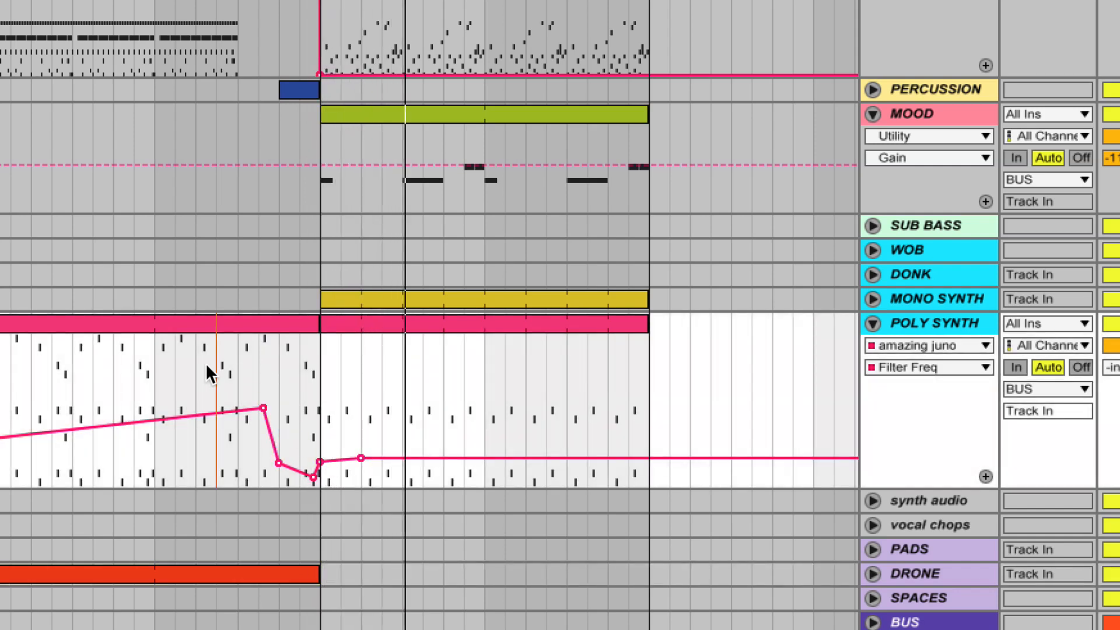
pyautogui.press('space')
pyautogui.press('space')
# - Select the bar 37 to 45 section from DRUMS through POLY SYNTH and duplicate it to bar 45
pyautogui.scroll(3, 299, 41)
pyautogui.hscroll(-1, 299, 41)
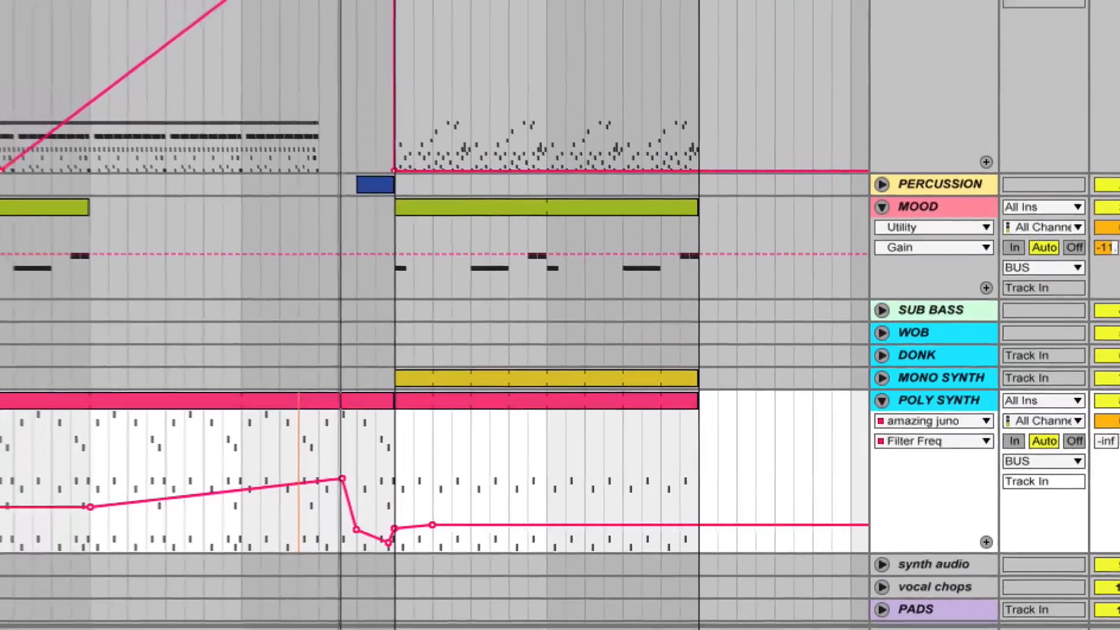
pyautogui.moveTo(524, 36); pyautogui.dragTo(429, 11)
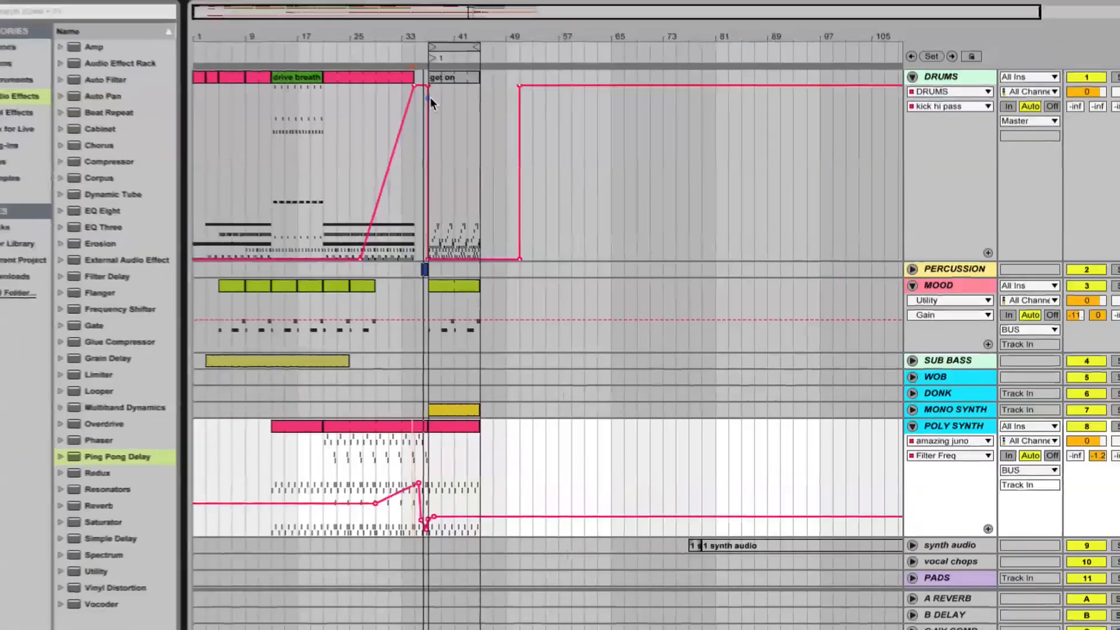
pyautogui.click(429, 98)
pyautogui.moveTo(482, 105); pyautogui.dragTo(432, 471)
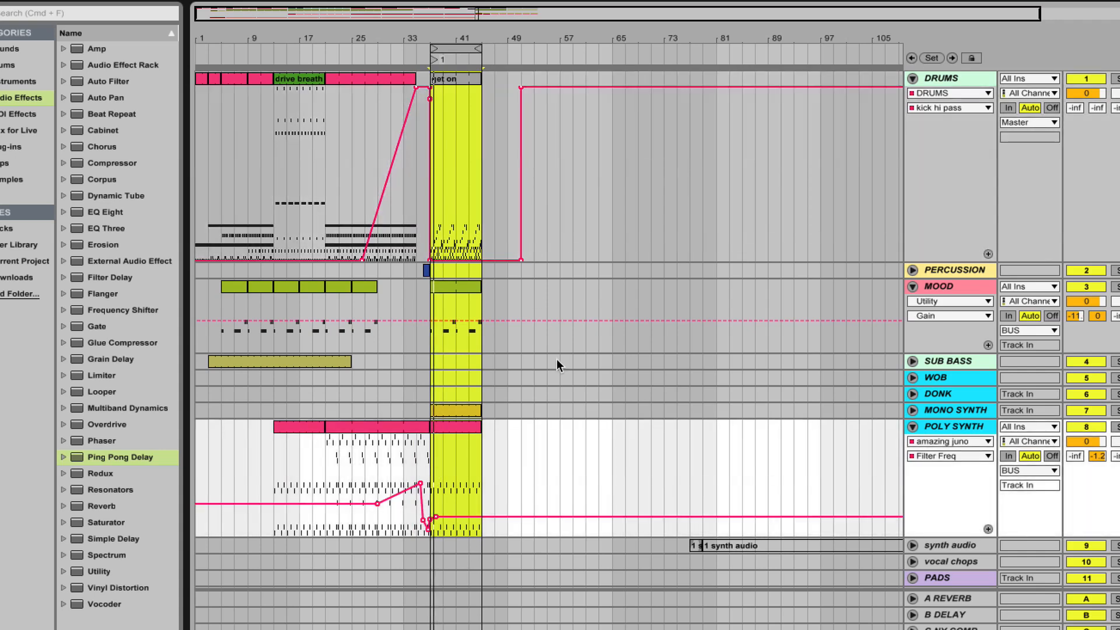
pyautogui.press('super+d')
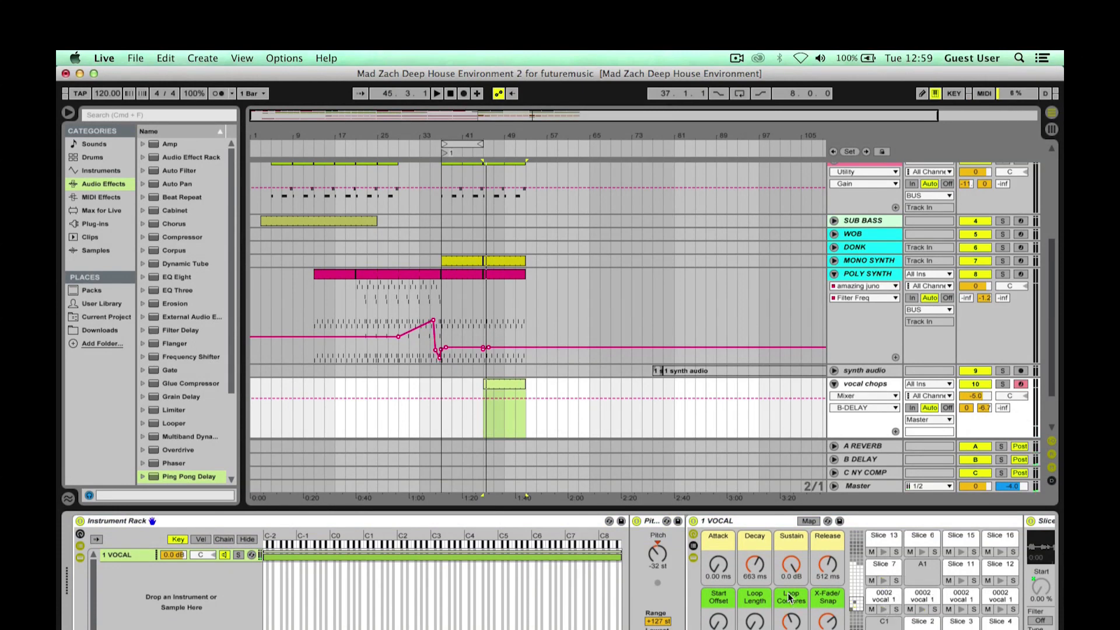
# - Set the 1 VOCAL rack's Decay to 1.12 s and Release to 2.89 s, and adjust its Loop Length
pyautogui.moveTo(758, 571); pyautogui.dragTo(824, 547)
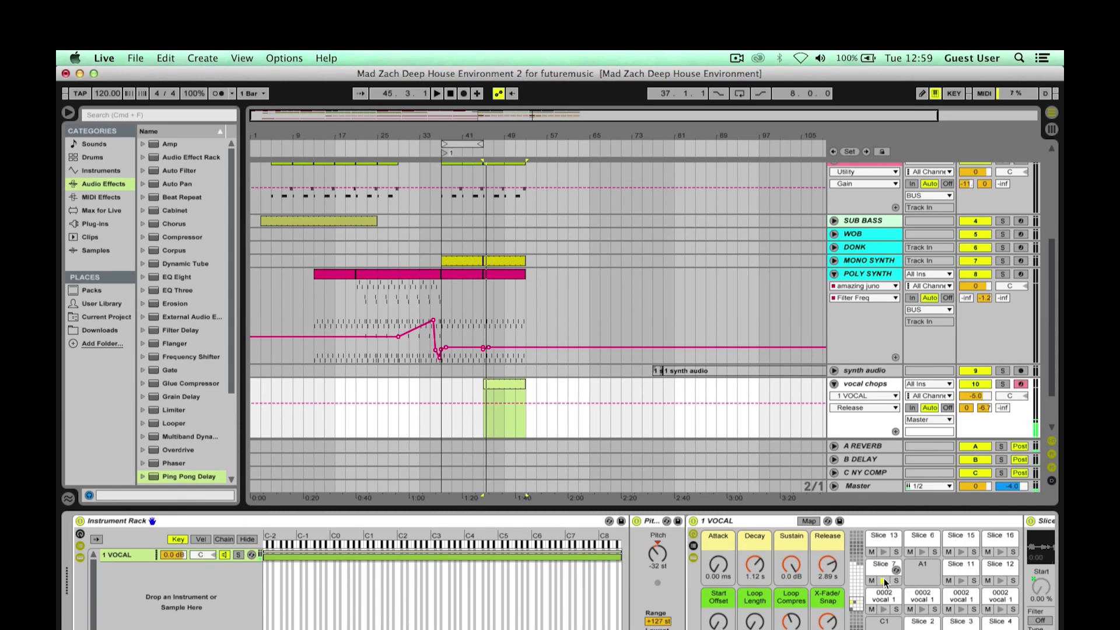
pyautogui.moveTo(753, 627); pyautogui.dragTo(751, 625)
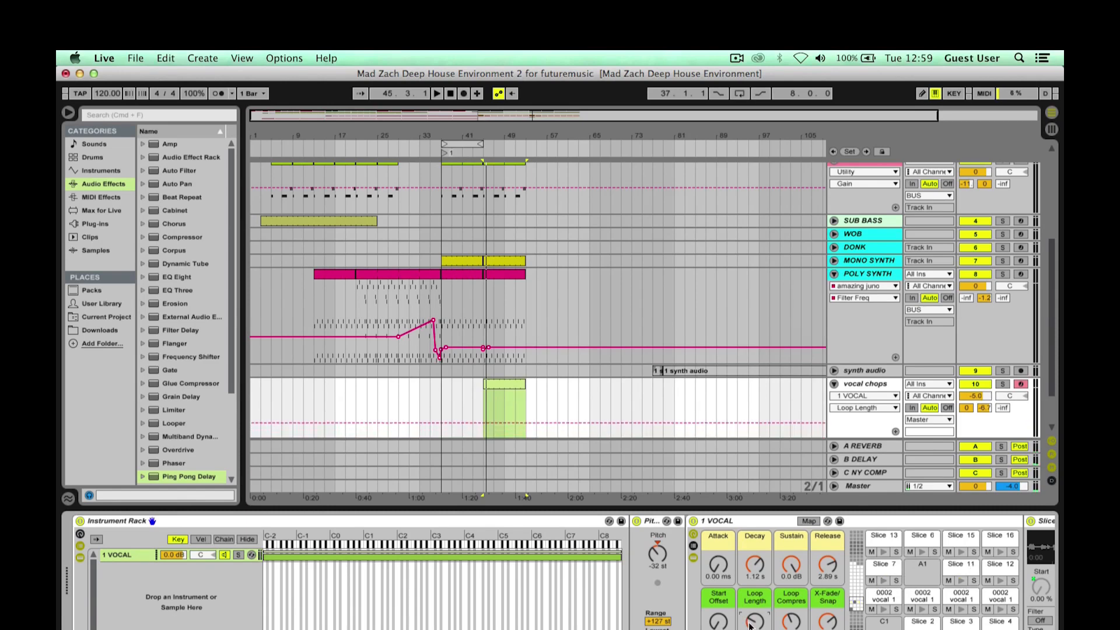
# - Open the vocal chops clip at bar 45, add a C4 note at its start and play it with note preview enabled
pyautogui.click(488, 381)
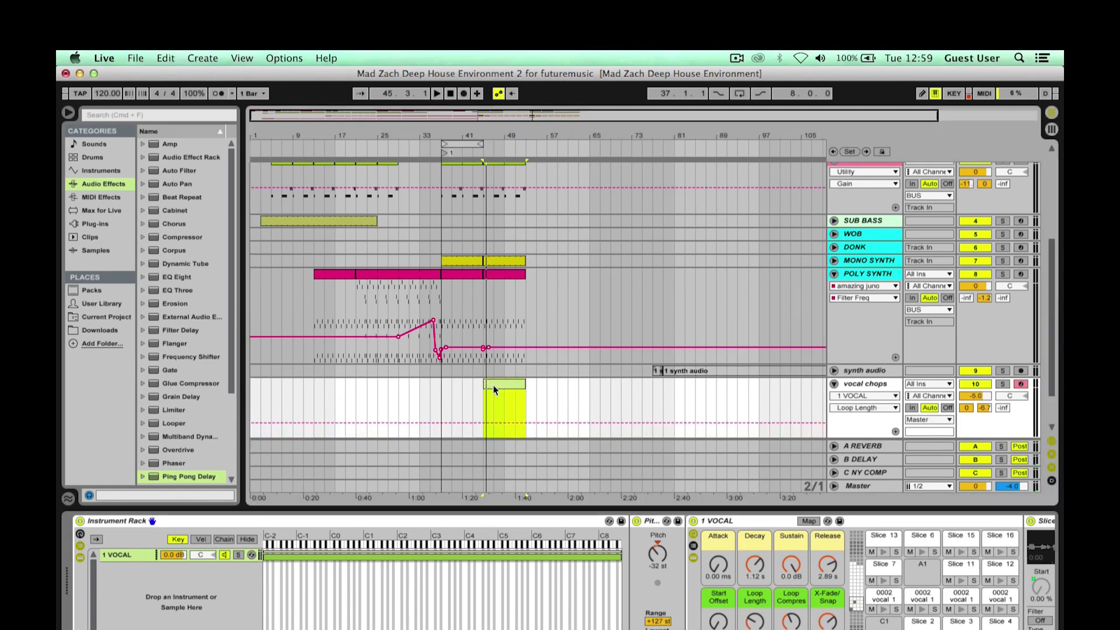
pyautogui.doubleClick(493, 385)
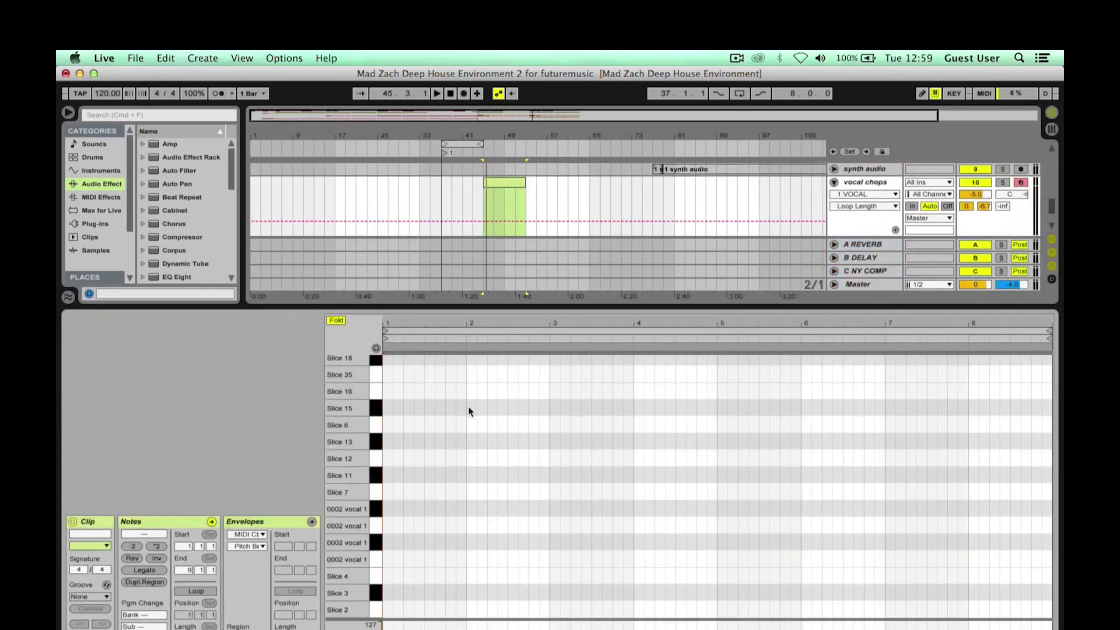
pyautogui.doubleClick(387, 559)
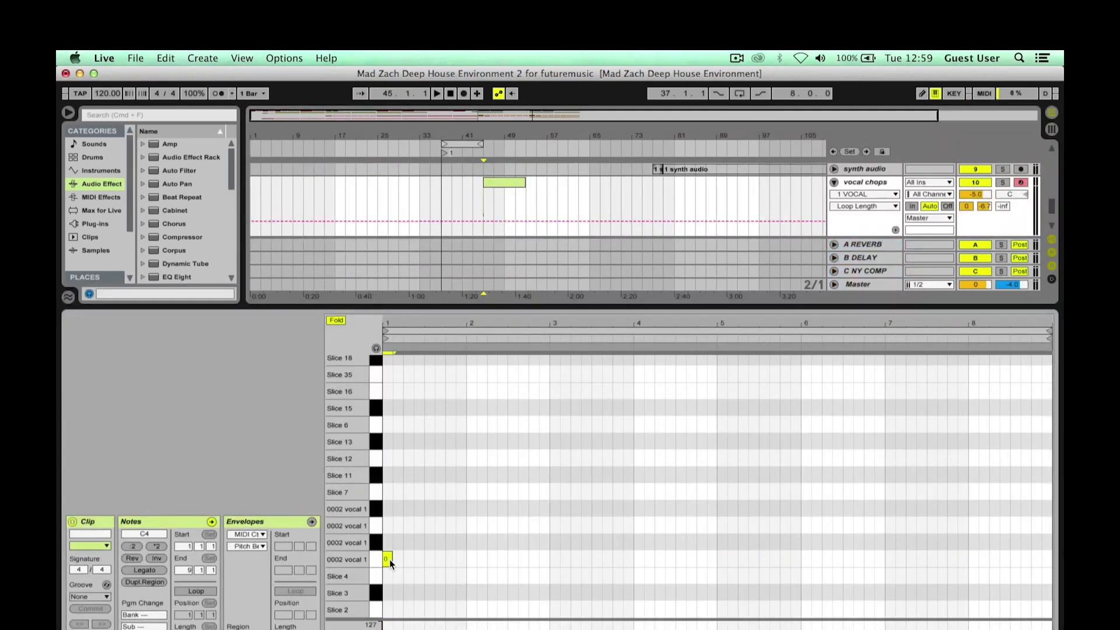
pyautogui.click(377, 349)
pyautogui.press('space')
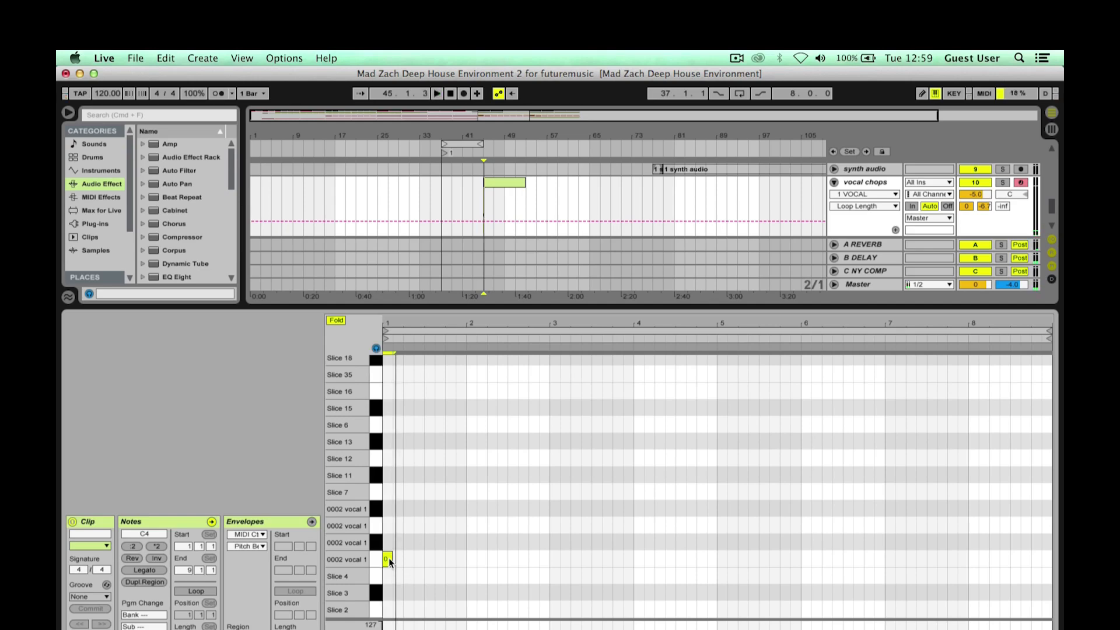
# - Move the vocal chops note to Slice 4 (B3) at 1.1.3 and replay the clip
pyautogui.press('Down')
pyautogui.press('Down')
pyautogui.press('Down')
pyautogui.press('Up')
pyautogui.press('Up')
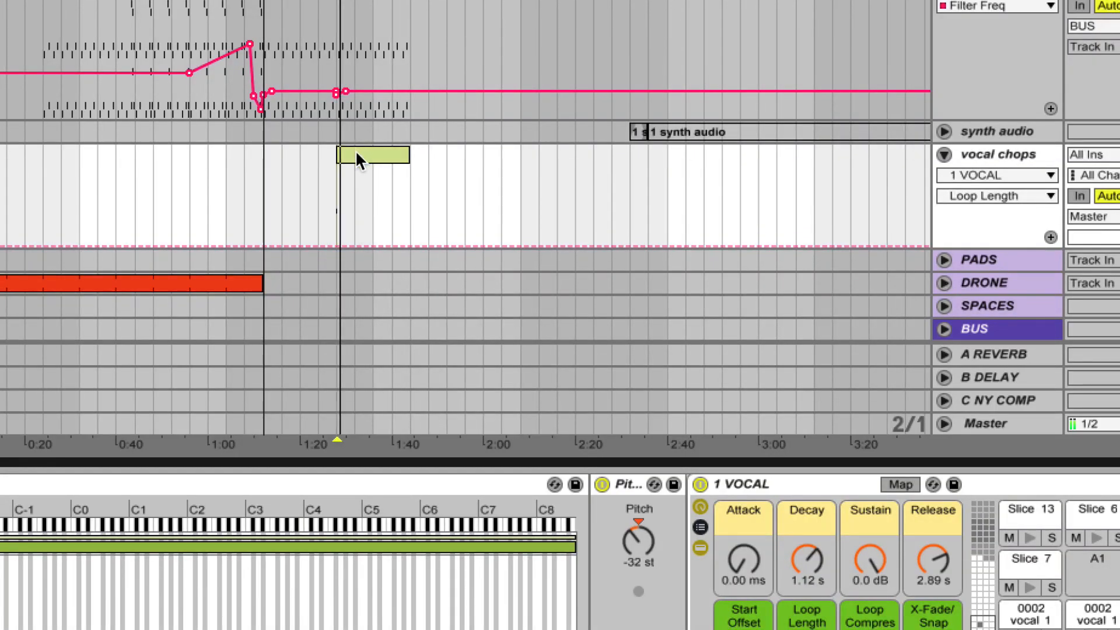
pyautogui.click(357, 156)
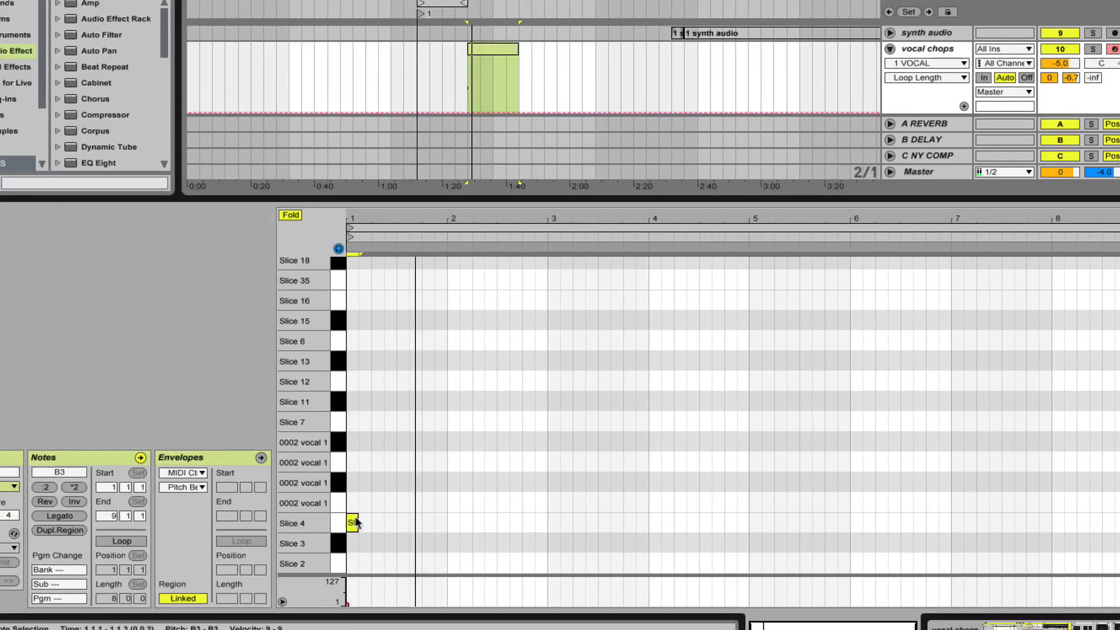
pyautogui.moveTo(357, 522); pyautogui.dragTo(376, 522)
pyautogui.press('space')
pyautogui.press('space')
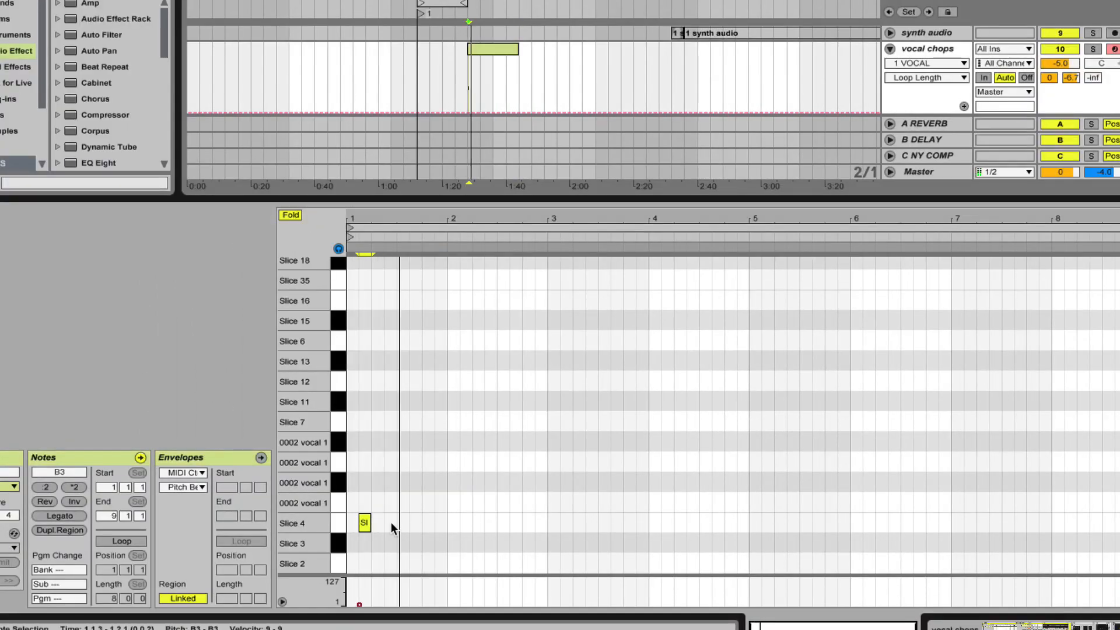
# - Add a second vocal note at 1.2.3 on Slice 12 (G4) and duplicate it to 1.3.3
pyautogui.doubleClick(392, 534)
pyautogui.press('Up')
pyautogui.press('Up')
pyautogui.press('Up')
pyautogui.press('Up')
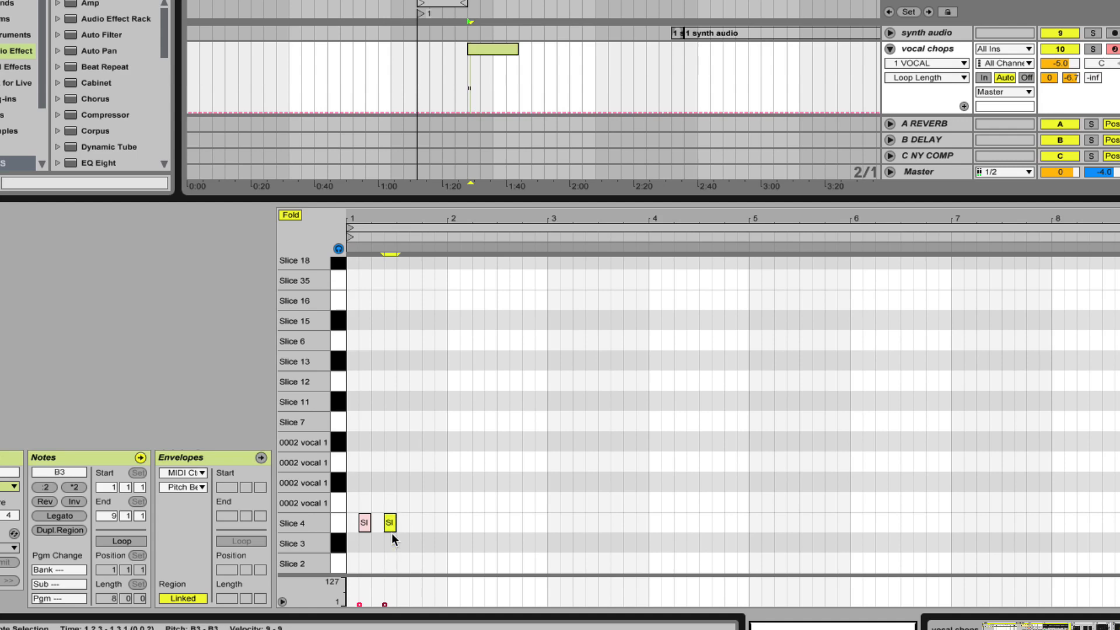
pyautogui.press('Up')
pyautogui.press('Up')
pyautogui.press('space')
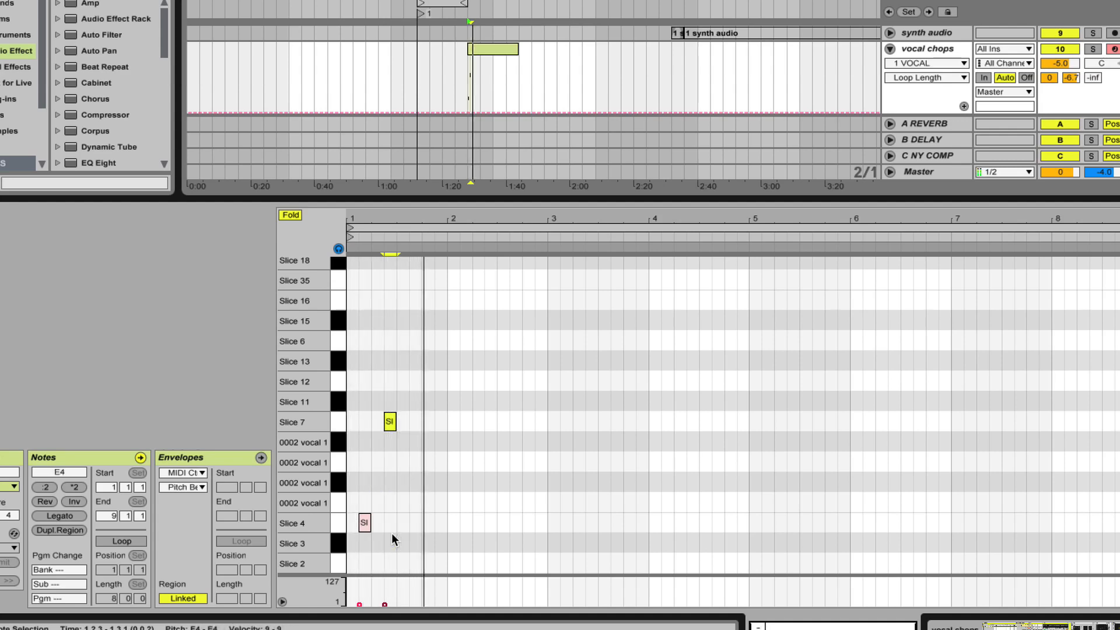
pyautogui.press('Up')
pyautogui.press('Up')
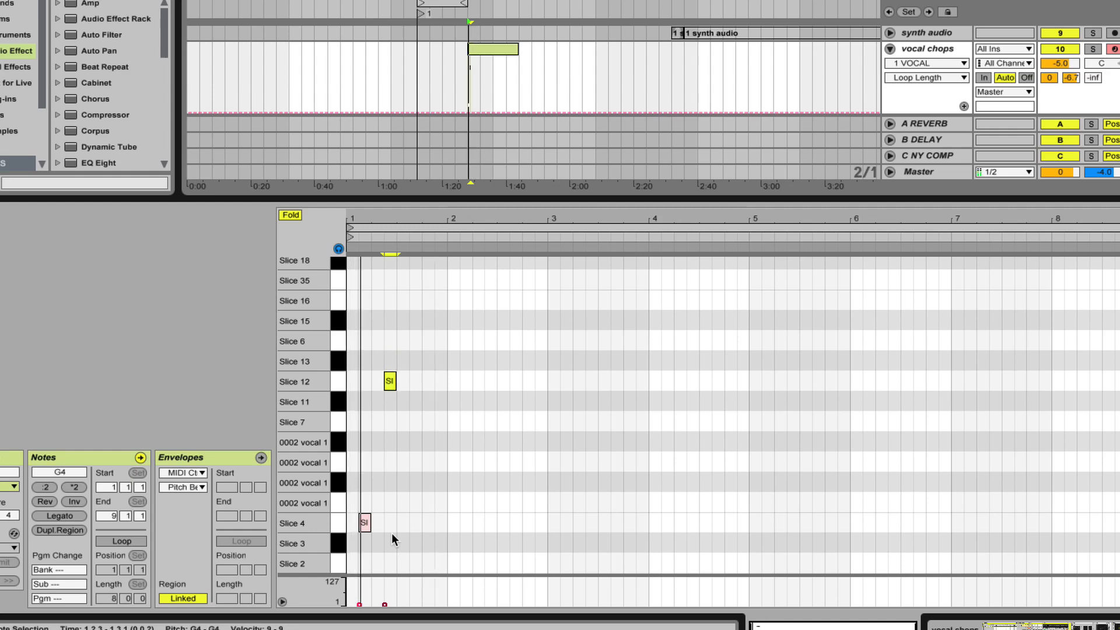
pyautogui.hotkey('ctrl', 'd')
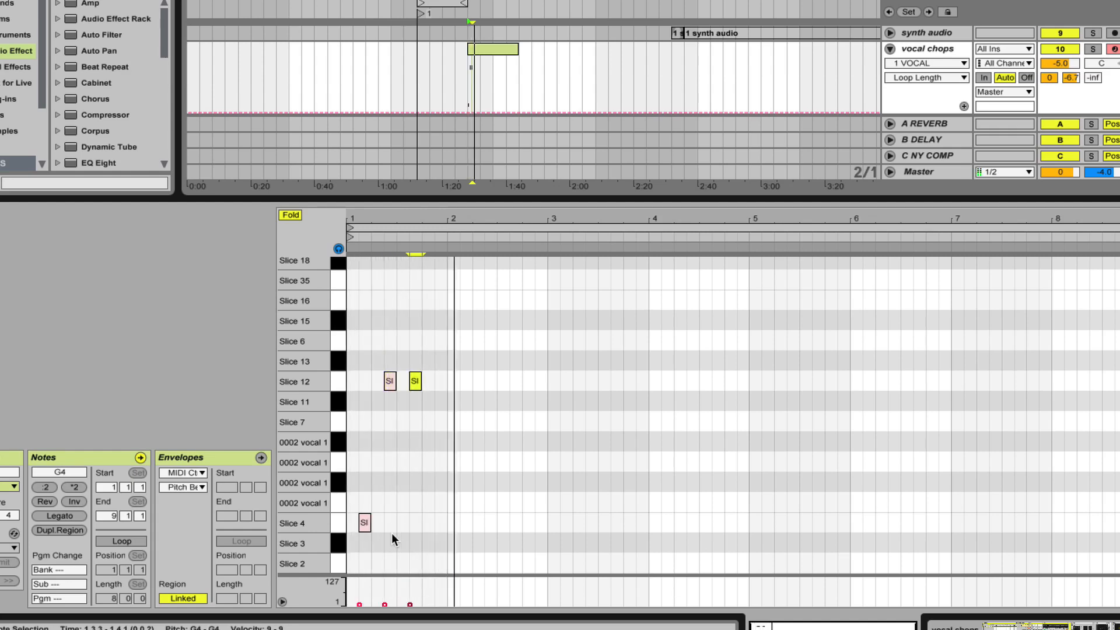
# - Raise the vocal note at 1.3.3 to Slice 13 (G#4) and duplicate it to 1.4.3 on Slice 6 (A4)
pyautogui.press('Up')
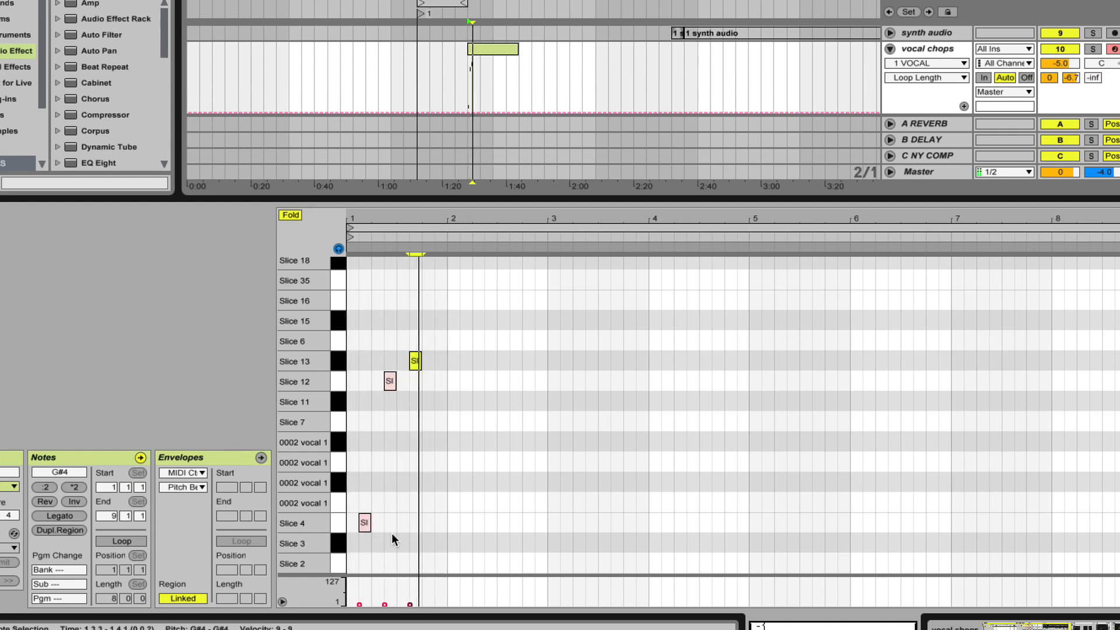
pyautogui.press('Left')
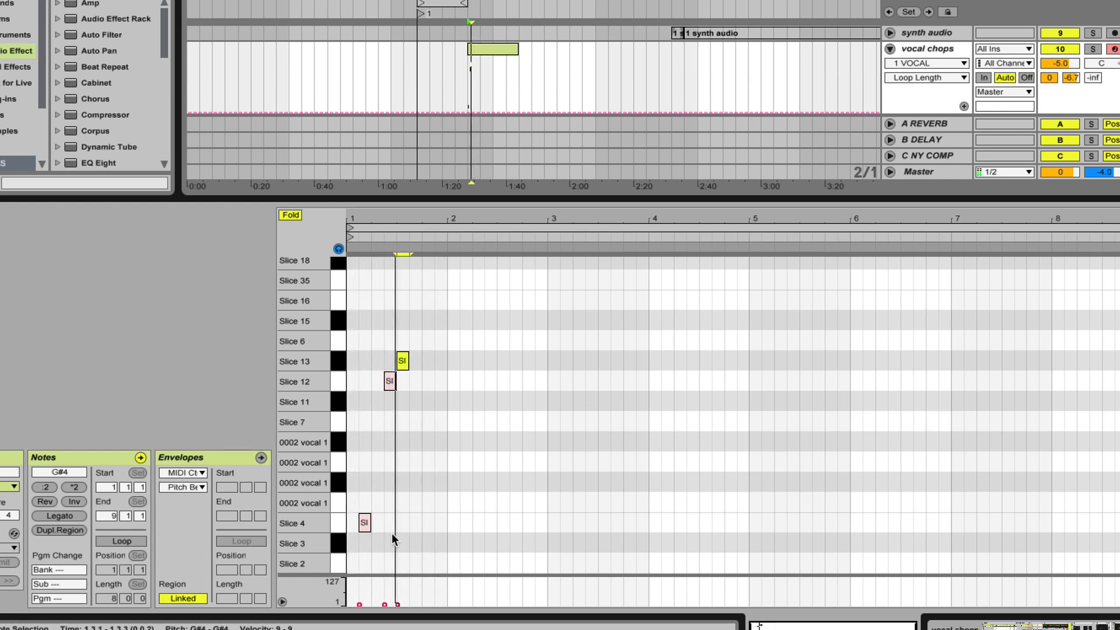
pyautogui.press('Right')
pyautogui.hotkey('ctrl', 'd')
pyautogui.press('Up')
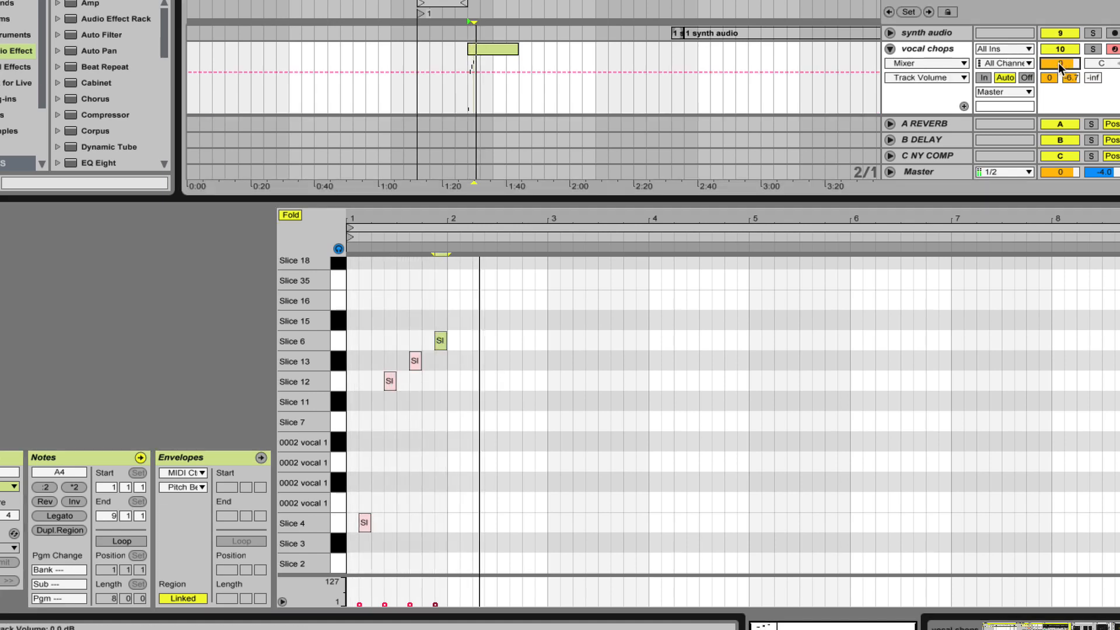
# - Reset the vocal chops track volume to 0 dB
pyautogui.click(1058, 61)
pyautogui.press('Delete')
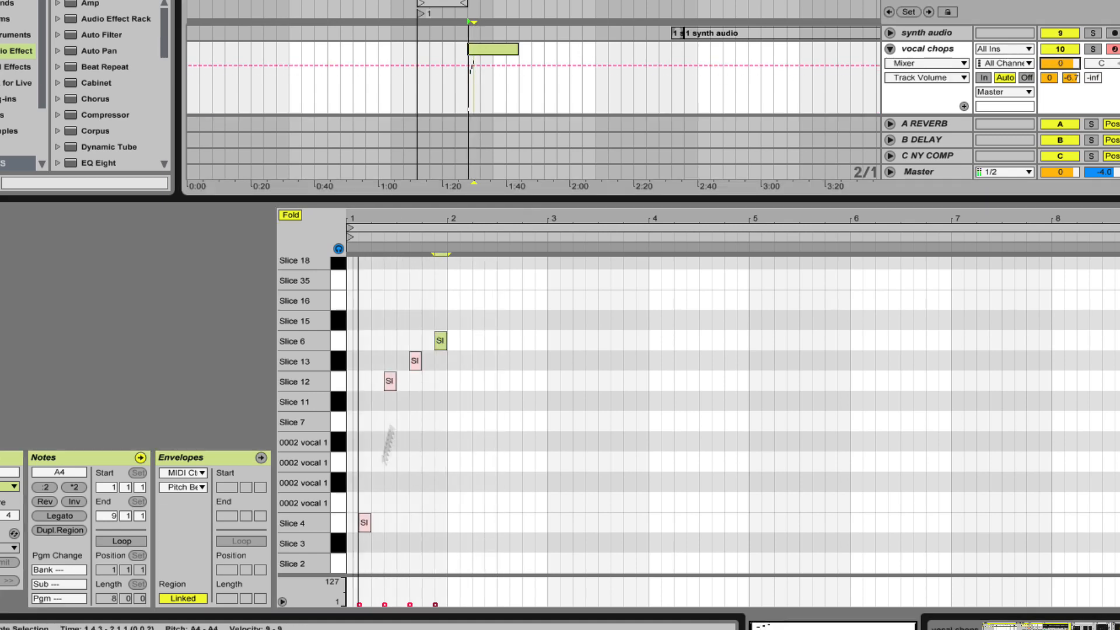
# - Move the vocal note at 1.1.3 to Slice 35 (C5) and add a note at 1.2.1 on Slice 6 (A4)
pyautogui.click(363, 524)
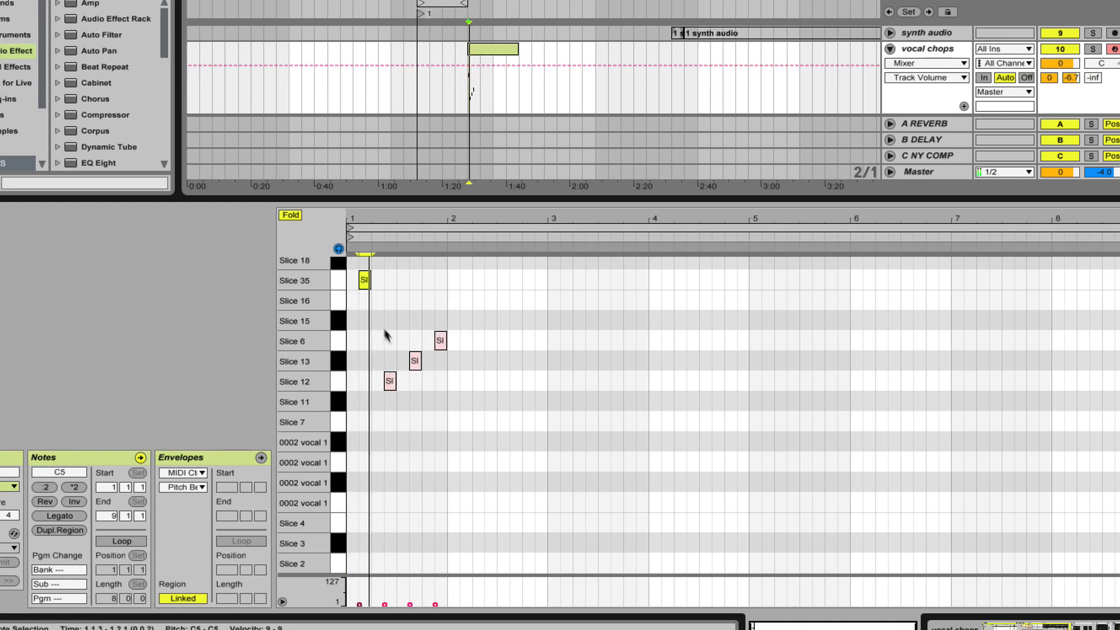
pyautogui.doubleClick(378, 280)
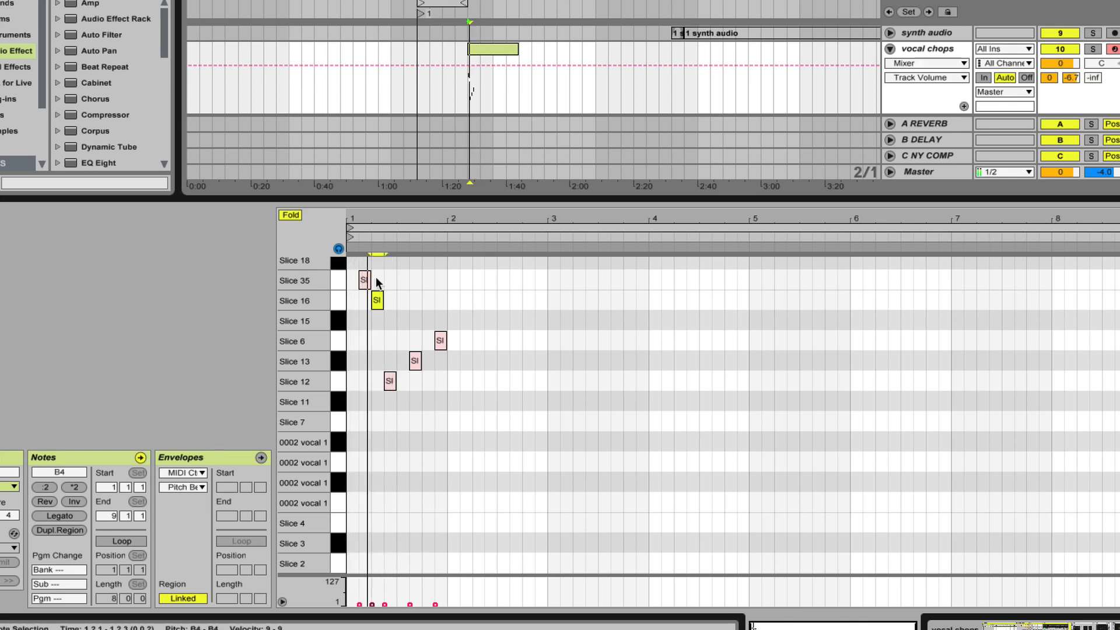
pyautogui.press('Down')
pyautogui.press('Down')
pyautogui.press('Down')
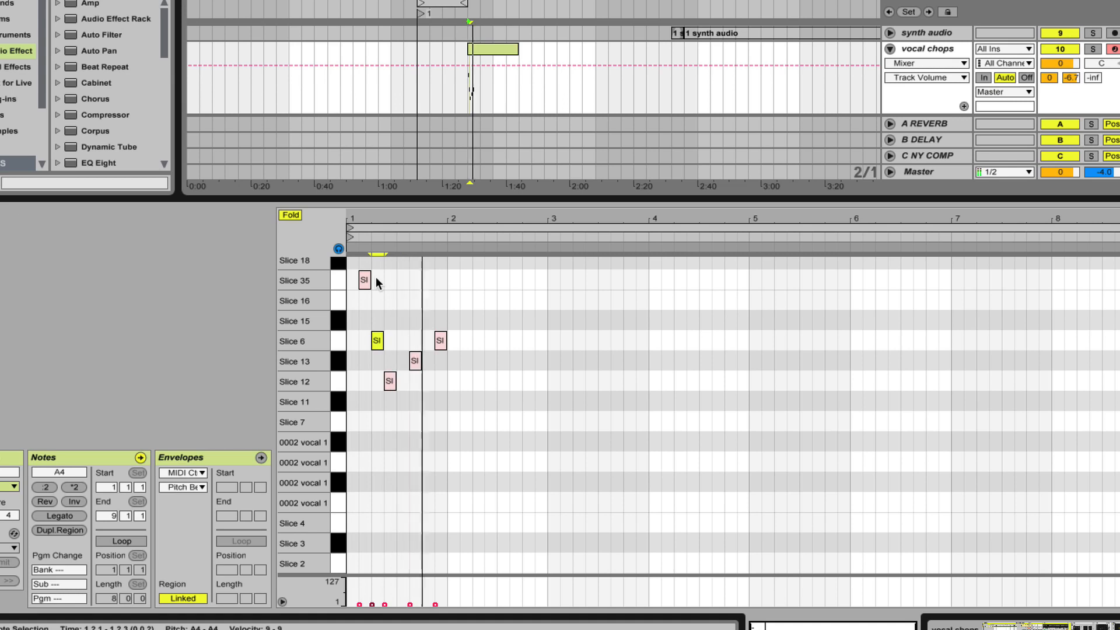
# - Add vocal notes at 1.3.1 on Slice 18 (C#5) and at 1.4.1 on Slice 35 (C5) while replaying the clip
pyautogui.doubleClick(403, 280)
pyautogui.press('space')
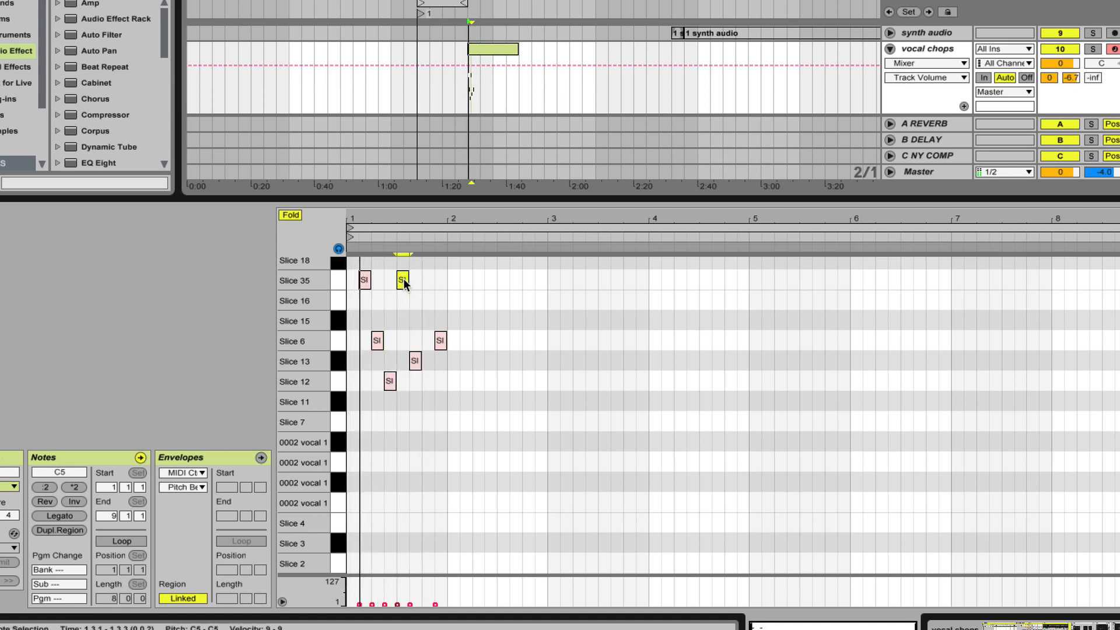
pyautogui.press('Up')
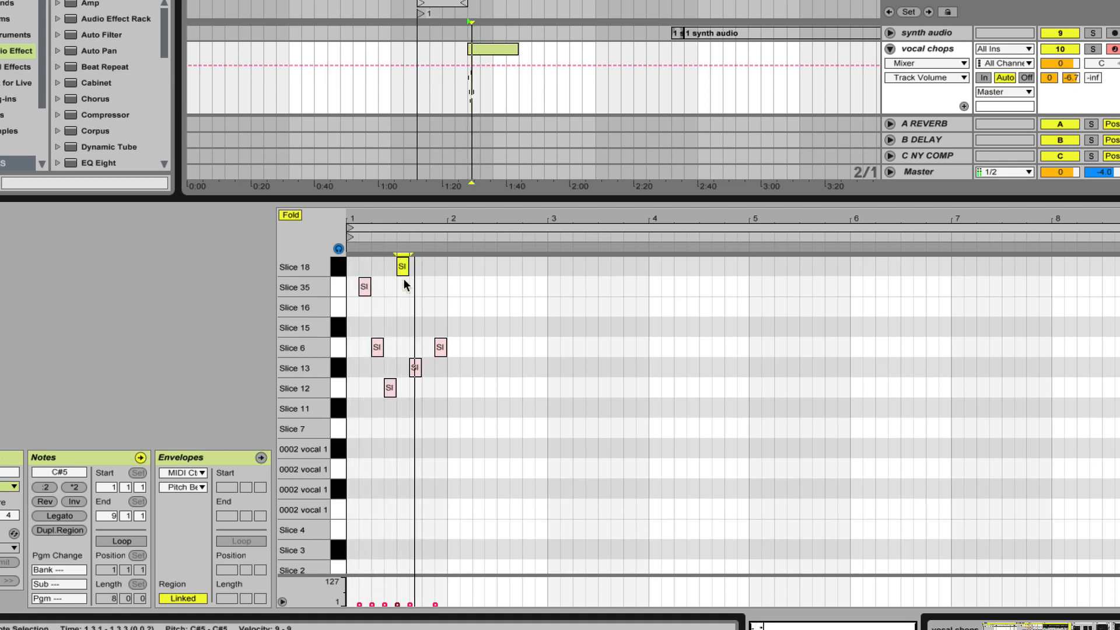
pyautogui.doubleClick(425, 284)
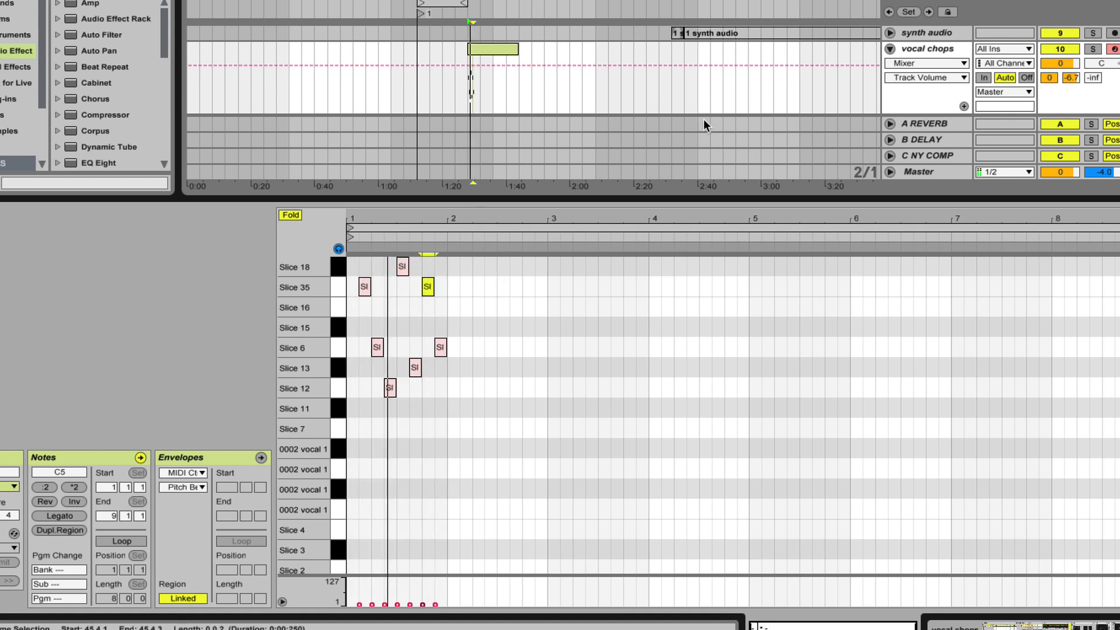
# - Loop the vocal chops clip with a one-bar loop length and set the arrangement loop around the clip
pyautogui.hotkey('ctrl', 'a')
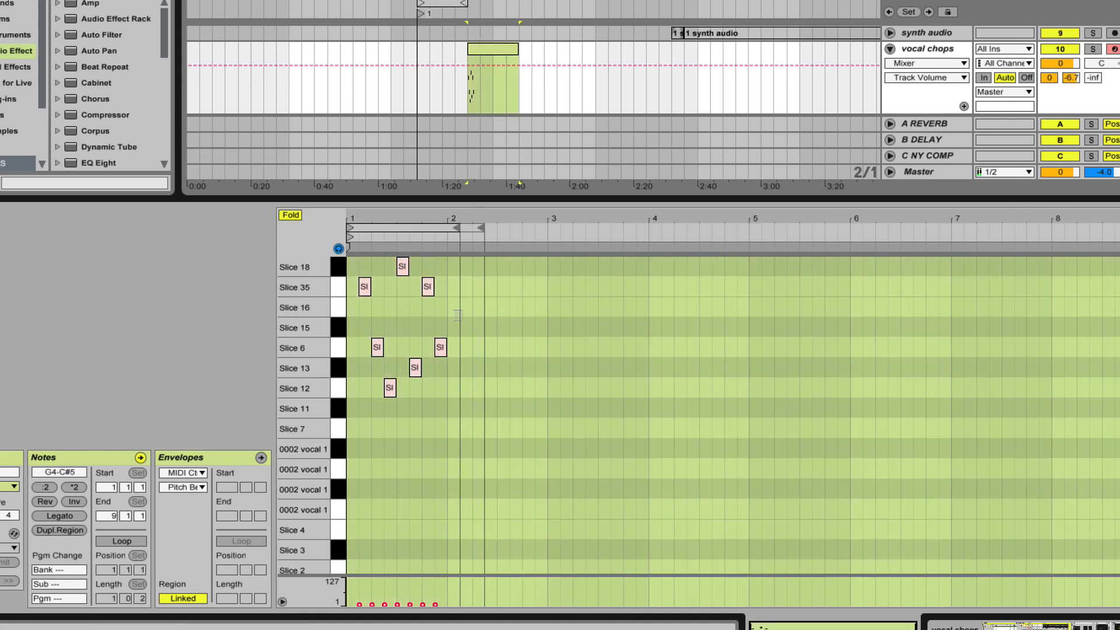
pyautogui.moveTo(457, 315); pyautogui.dragTo(442, 309)
pyautogui.click(122, 542)
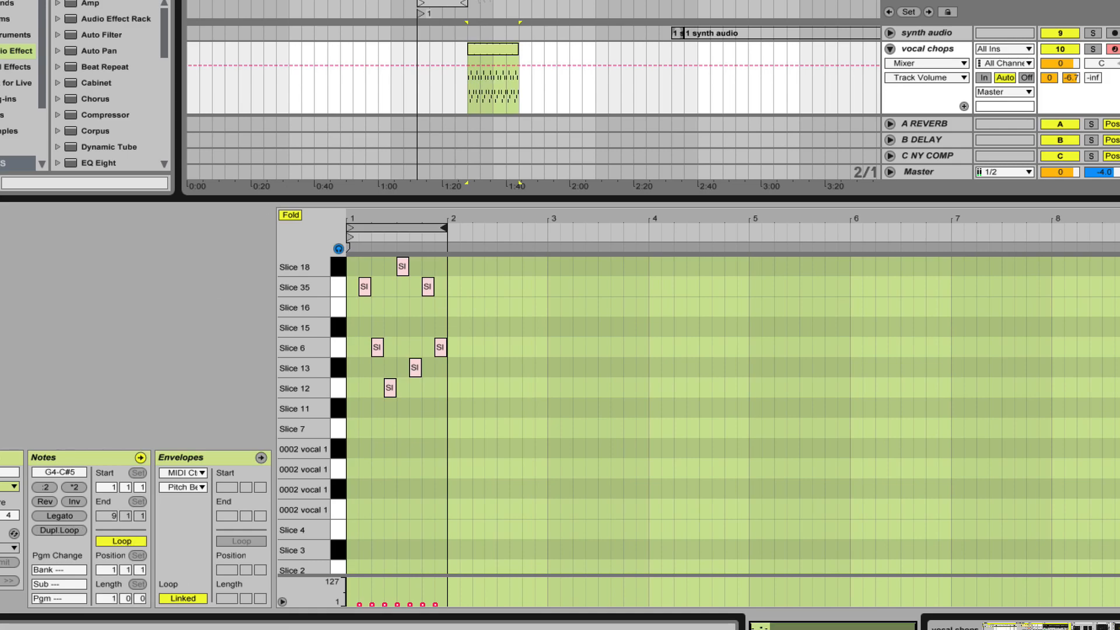
pyautogui.moveTo(465, 88); pyautogui.dragTo(521, 89)
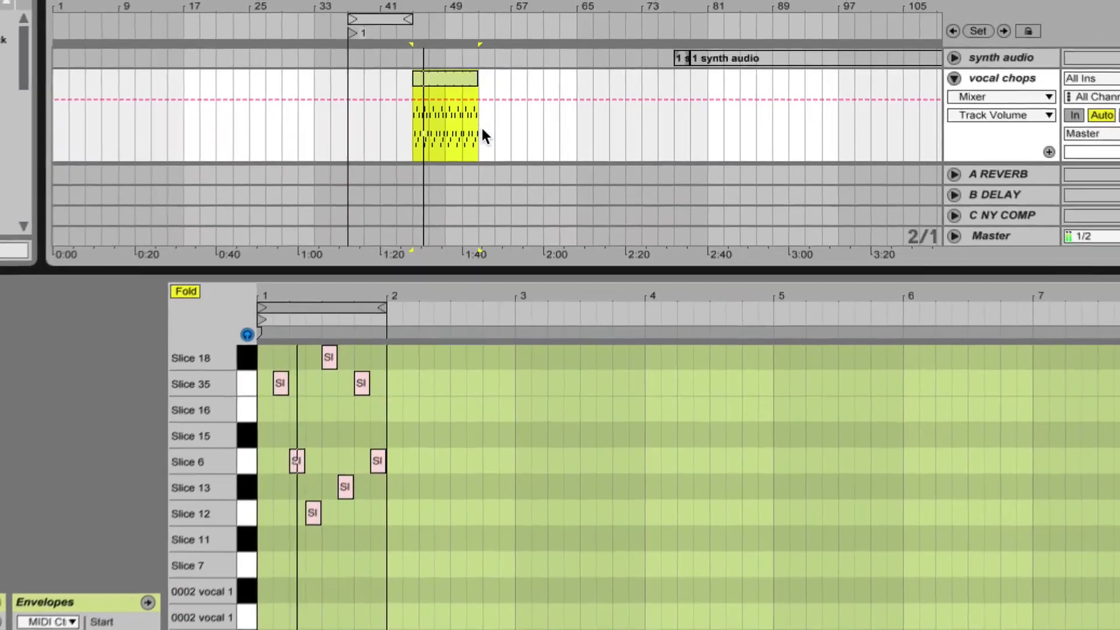
pyautogui.press('super+l')
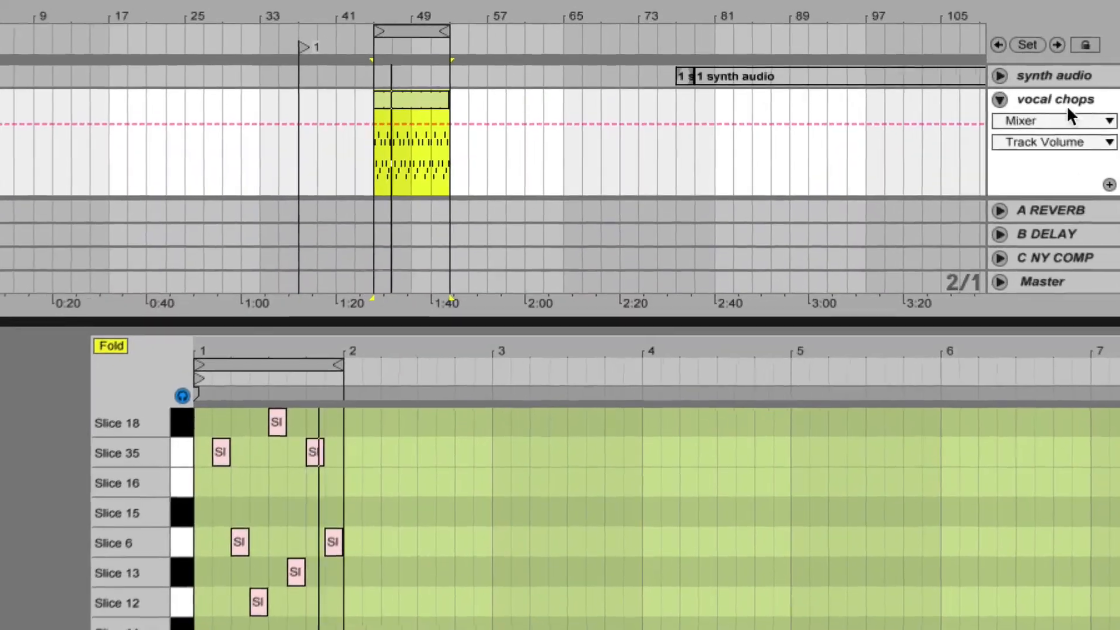
# - Open the vocal chops clip and shorten its loop to three beats
pyautogui.doubleClick(1013, 78)
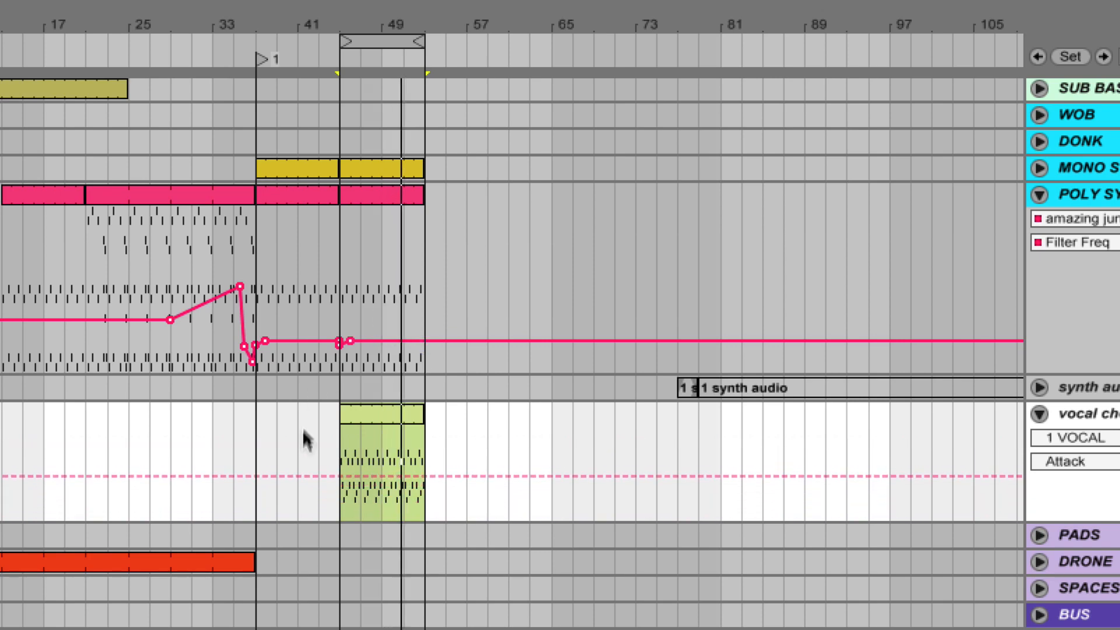
pyautogui.doubleClick(371, 417)
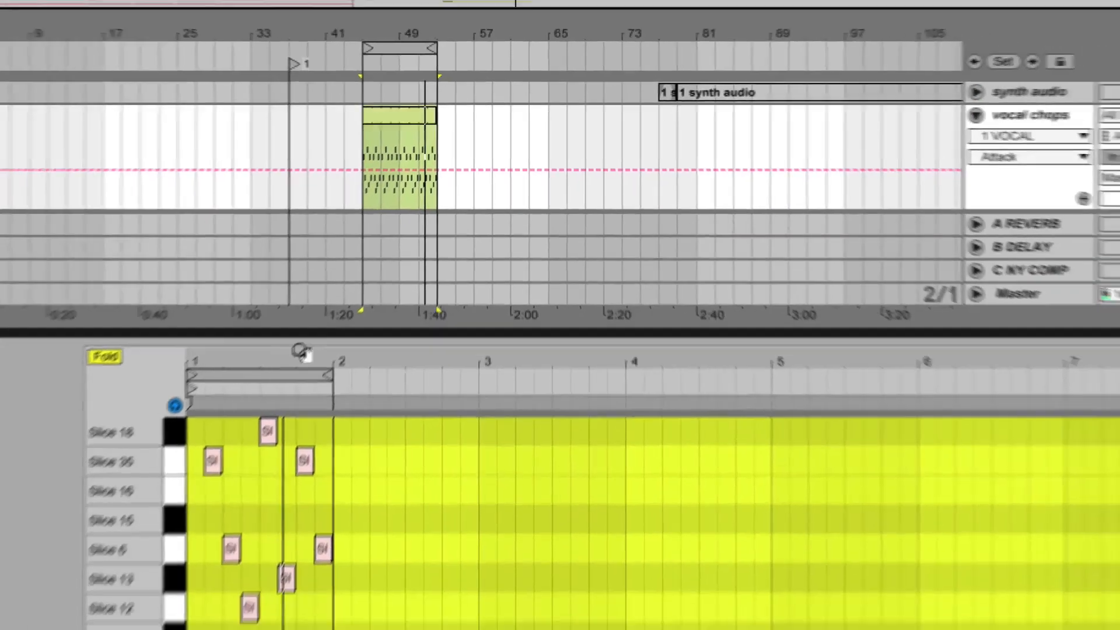
pyautogui.moveTo(328, 375); pyautogui.dragTo(293, 375)
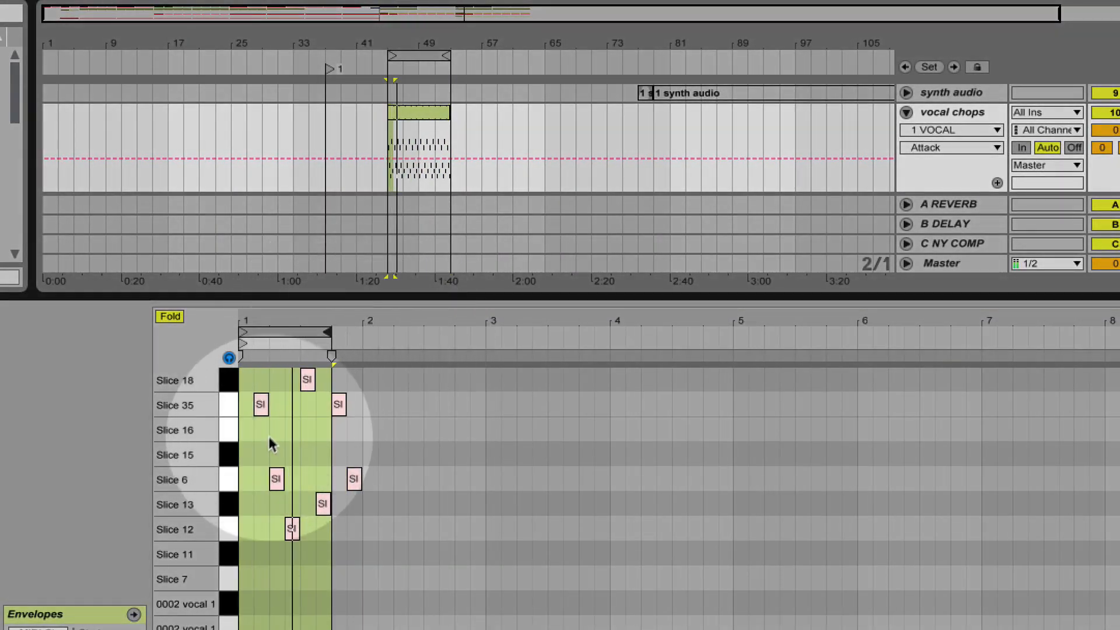
# - Add a vocal note at 1.1.1 on Slice 12 and lower the note at 1.3.1 to Slice 35 (C5)
pyautogui.doubleClick(243, 430)
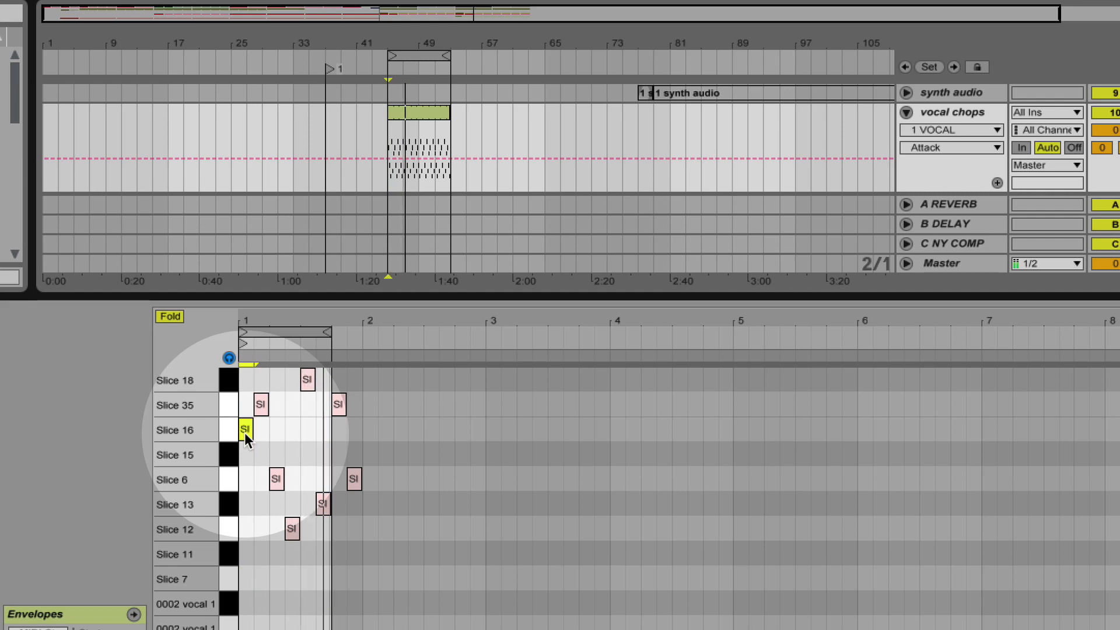
pyautogui.press('Down')
pyautogui.press('Down')
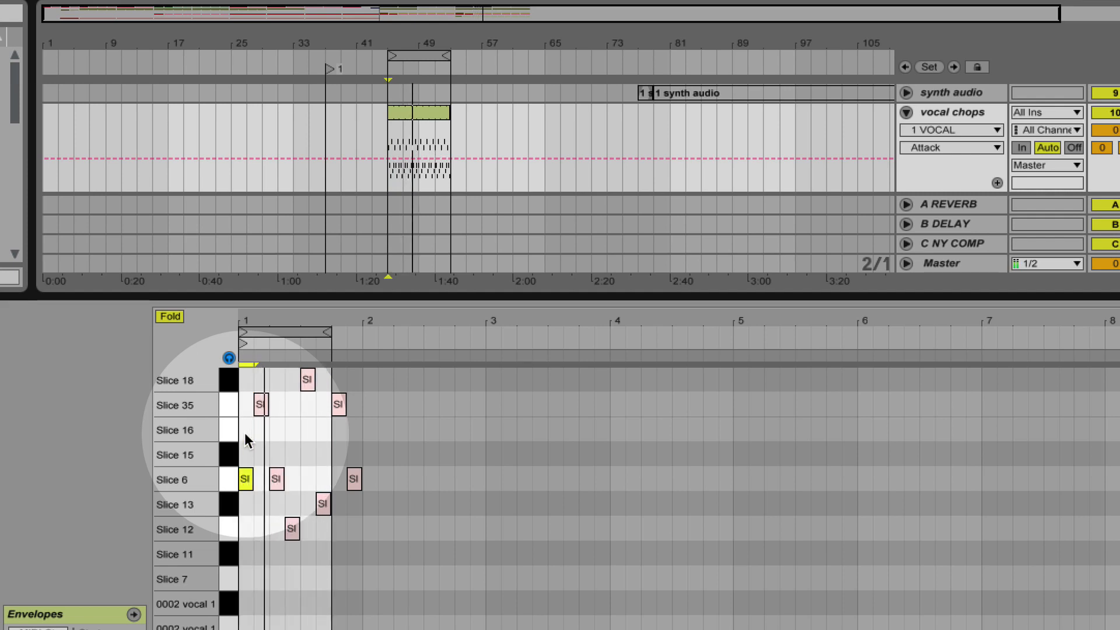
pyautogui.press('Down')
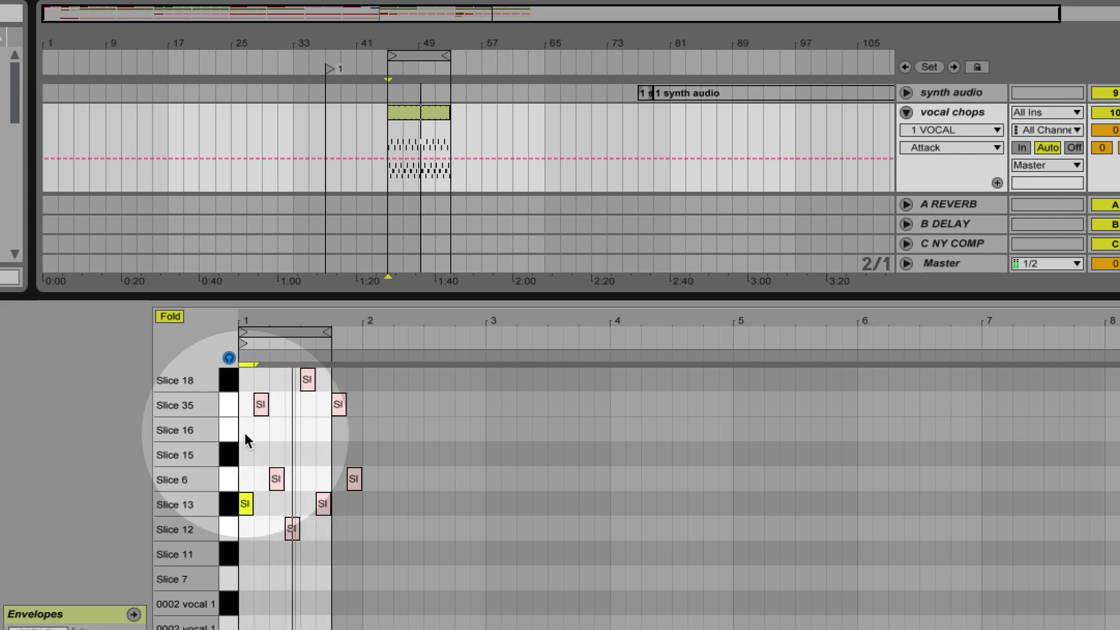
pyautogui.press('Down')
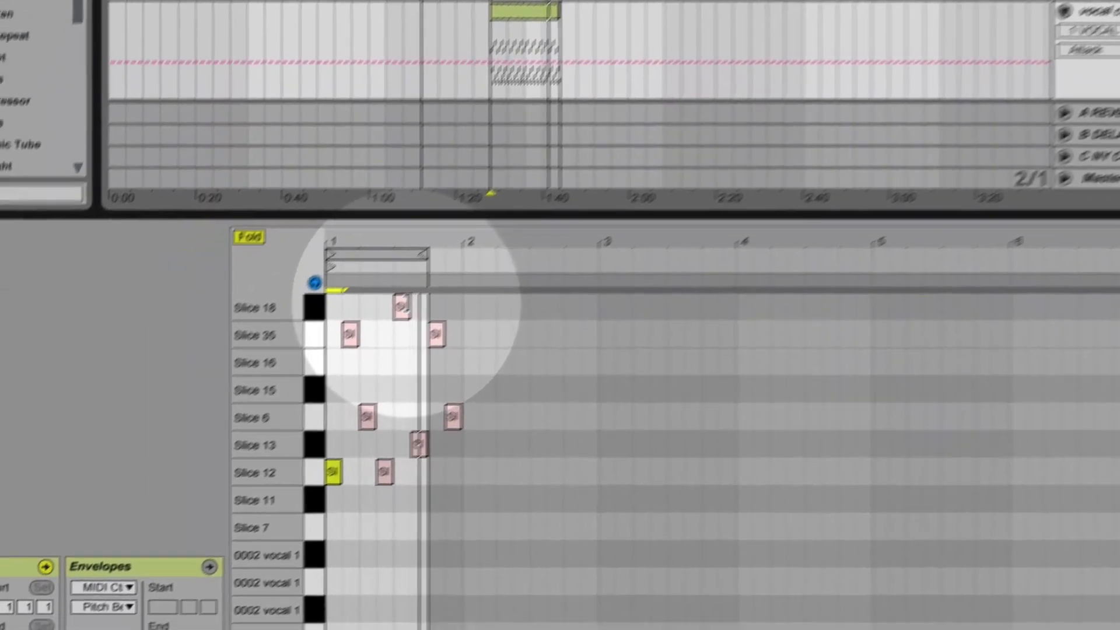
pyautogui.click(309, 380)
pyautogui.press('Down')
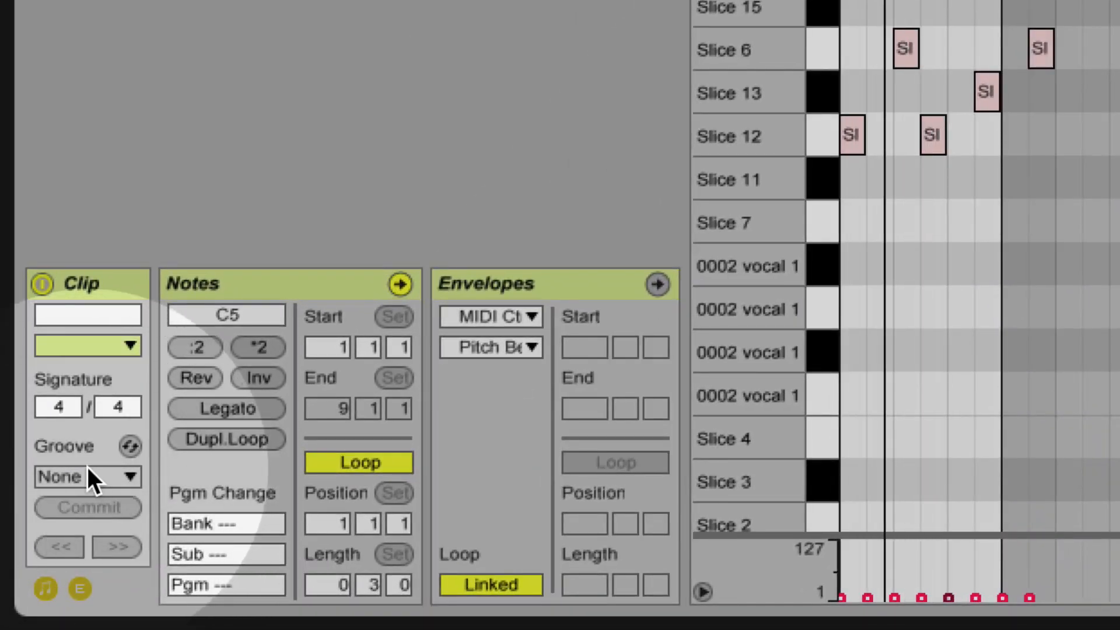
# - Change band 4 of the vocal chops track's EQ Eight to a high-cut filter at about 1.23 kHz
pyautogui.click(88, 467)
pyautogui.click(117, 309)
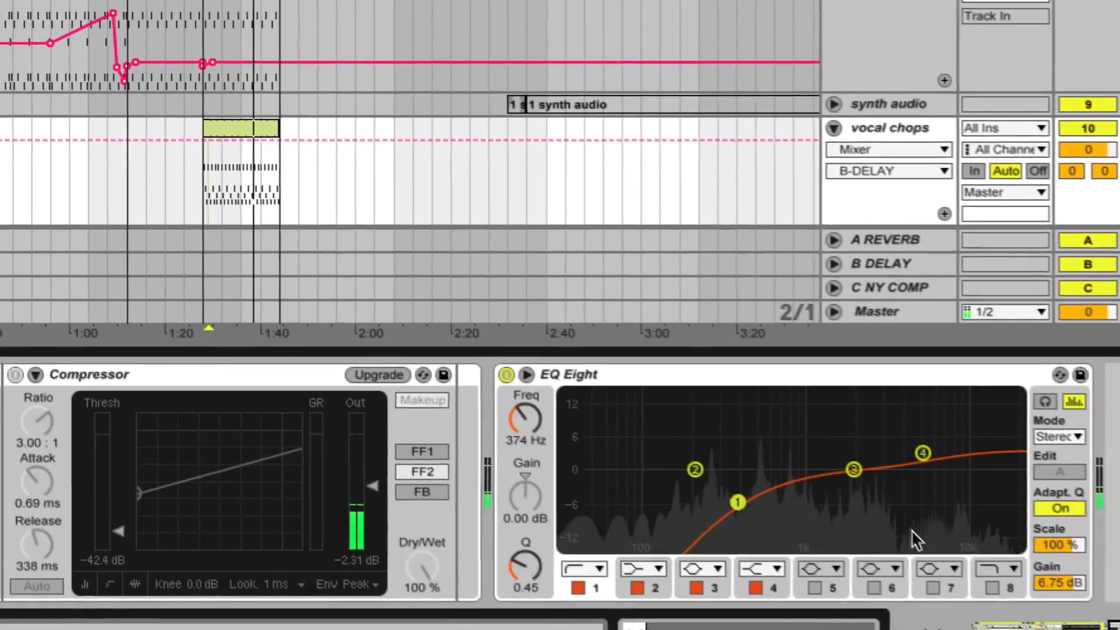
pyautogui.click(923, 453)
pyautogui.click(764, 568)
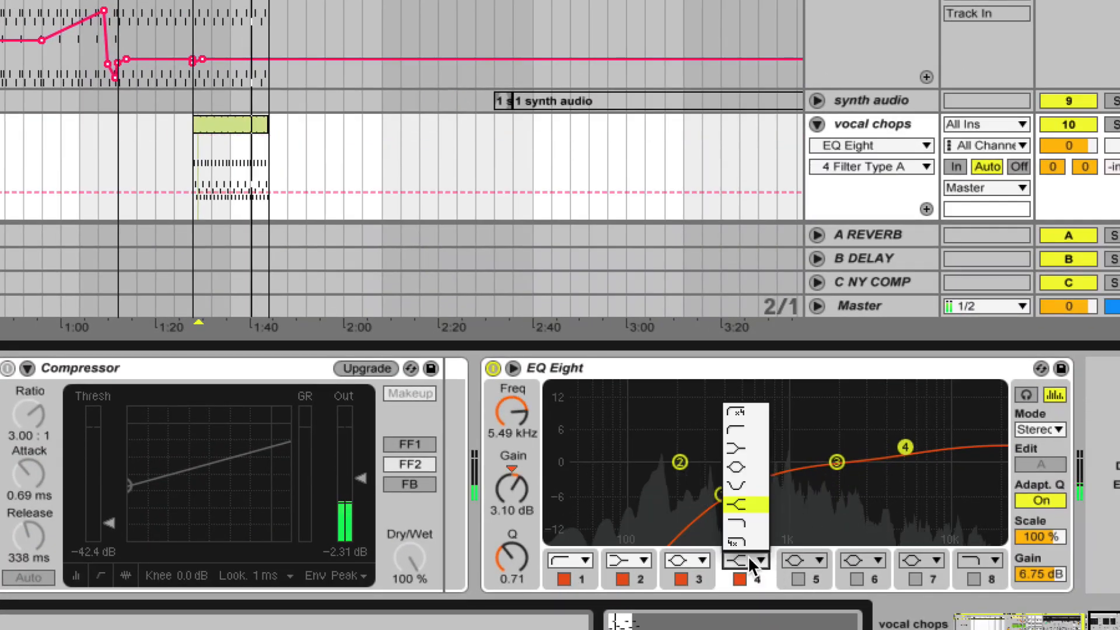
pyautogui.click(736, 523)
pyautogui.moveTo(905, 470); pyautogui.dragTo(803, 481)
# - Extend the start of the vocal chops clip back to bar 37 and play the arrangement from shortly before it
pyautogui.moveTo(196, 122); pyautogui.dragTo(119, 123)
pyautogui.click(63, 132)
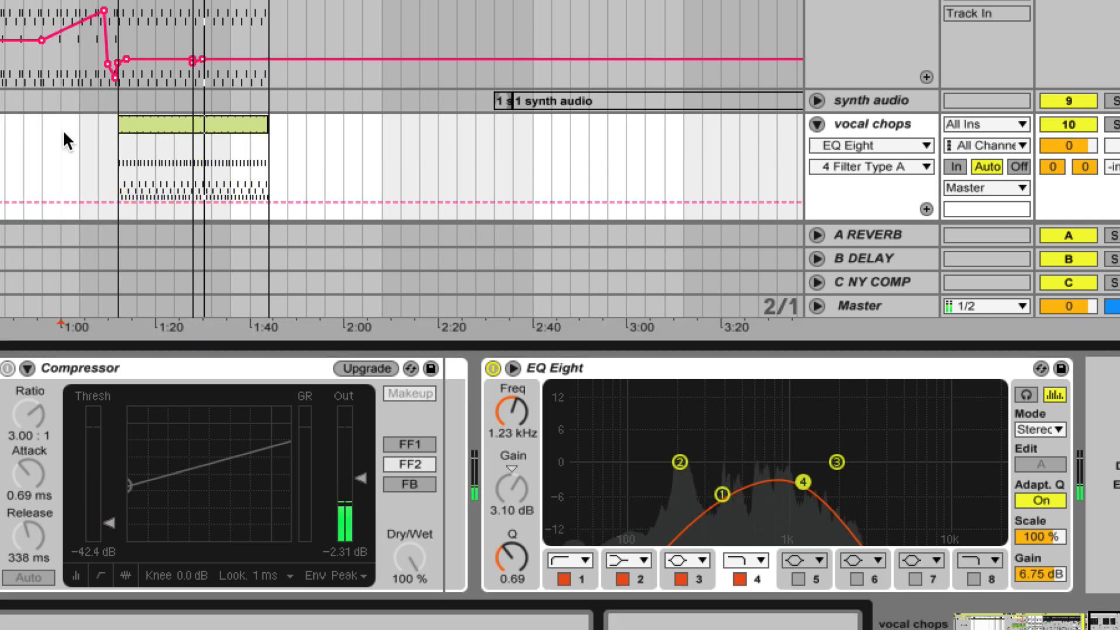
pyautogui.press('space')
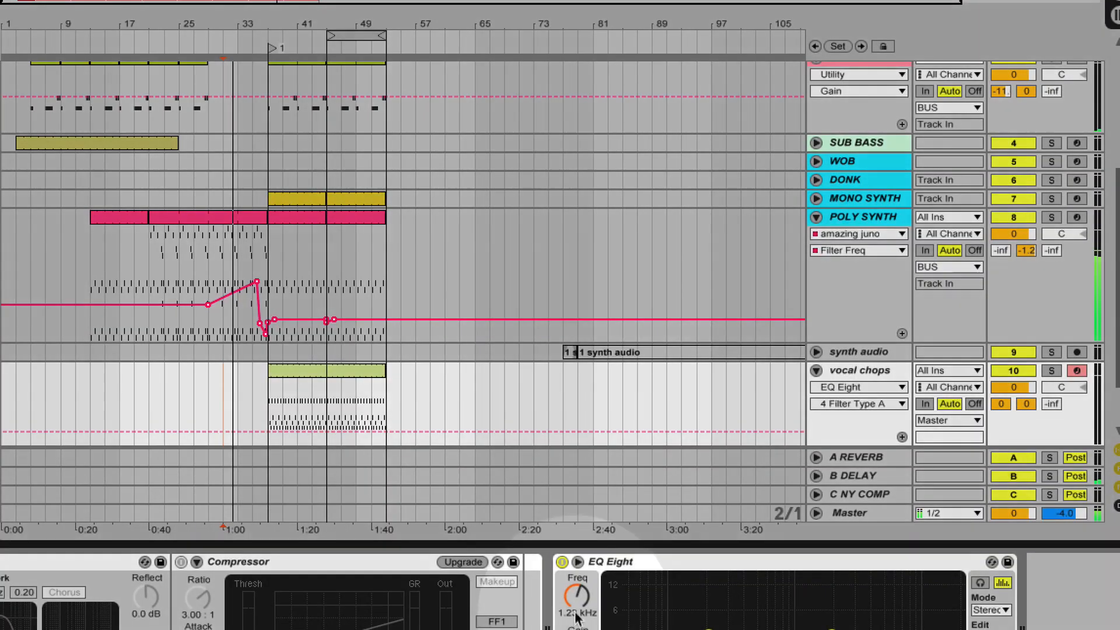
# - Automate EQ Eight's 4 Frequency on the vocal chops track to rise from bar 37 to about bar 45
pyautogui.click(514, 417)
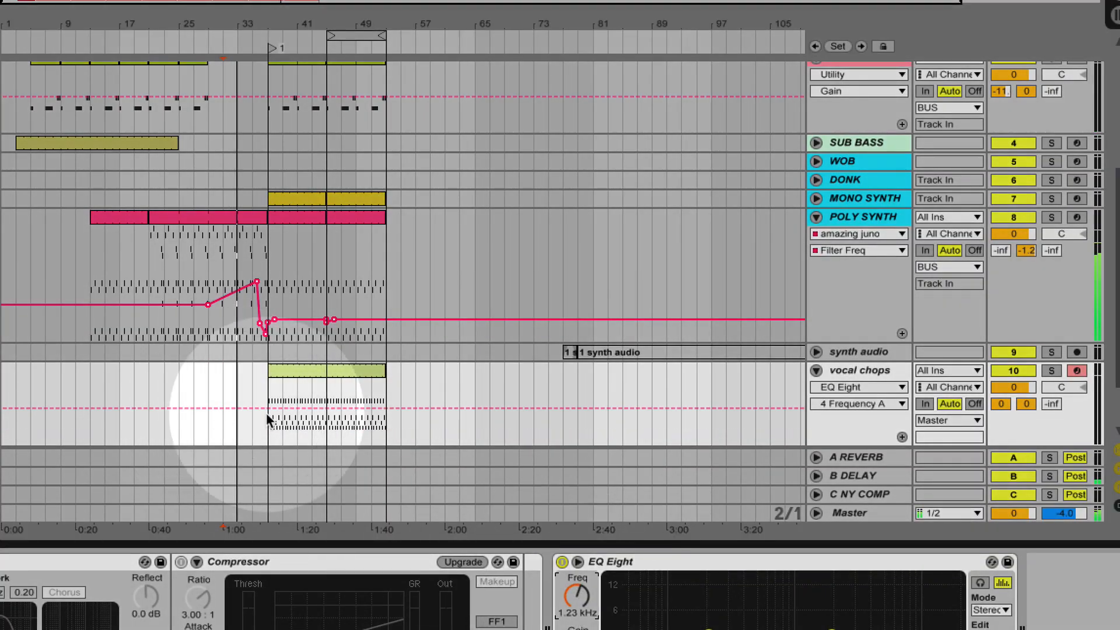
pyautogui.moveTo(266, 408); pyautogui.dragTo(328, 399)
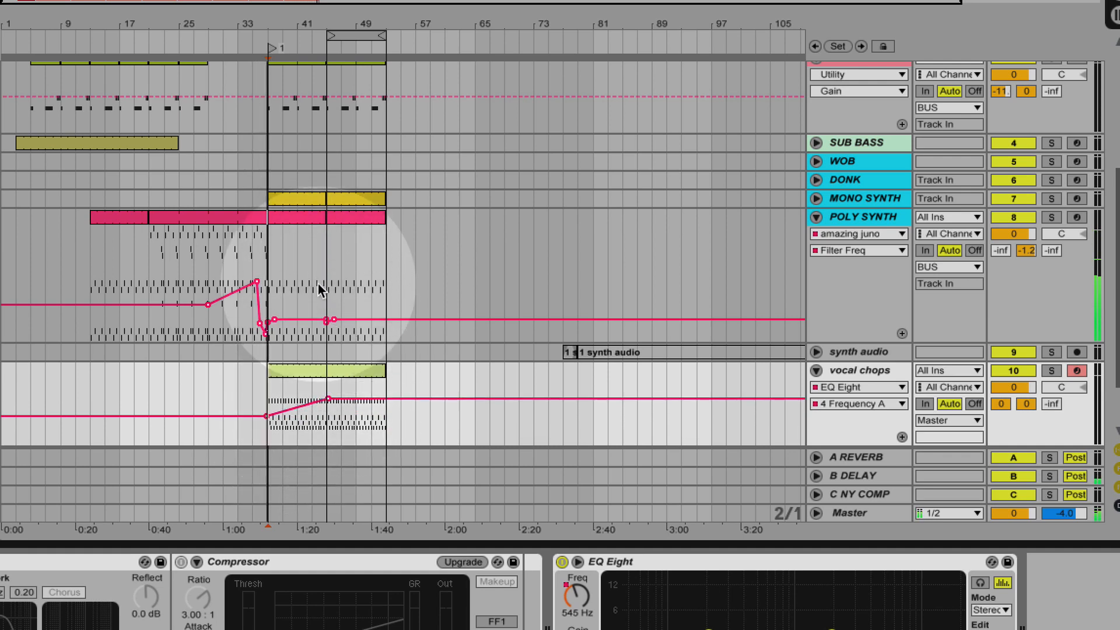
# - Open the percussion clip leading into bar 37 and examine its notes while playing the transition
pyautogui.scroll(5, 281, 142)
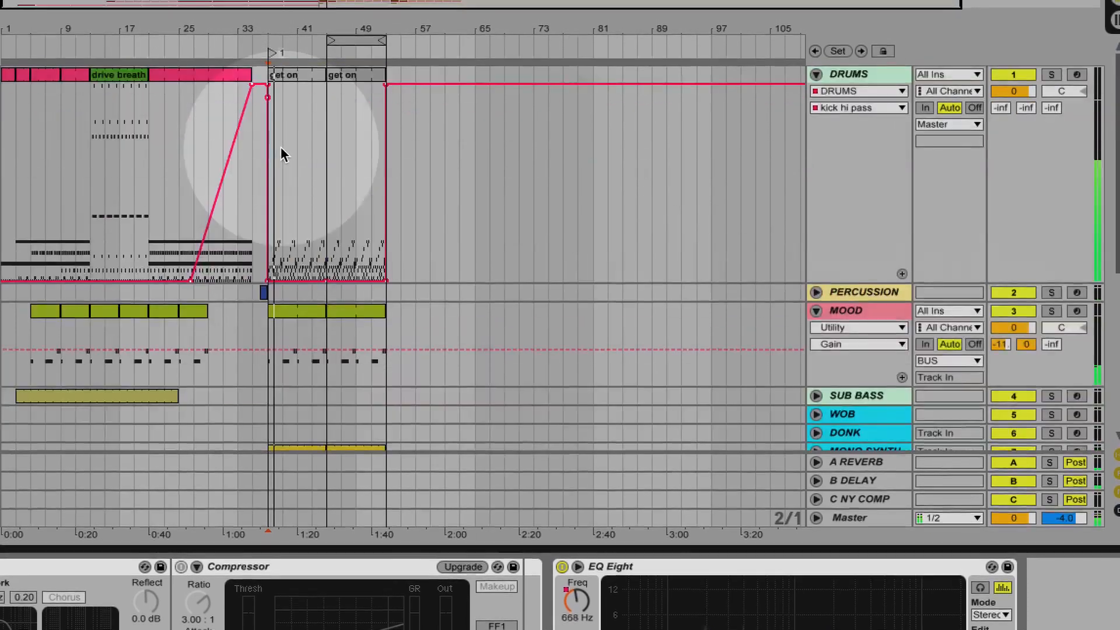
pyautogui.click(247, 161)
pyautogui.moveTo(254, 24); pyautogui.dragTo(254, 41)
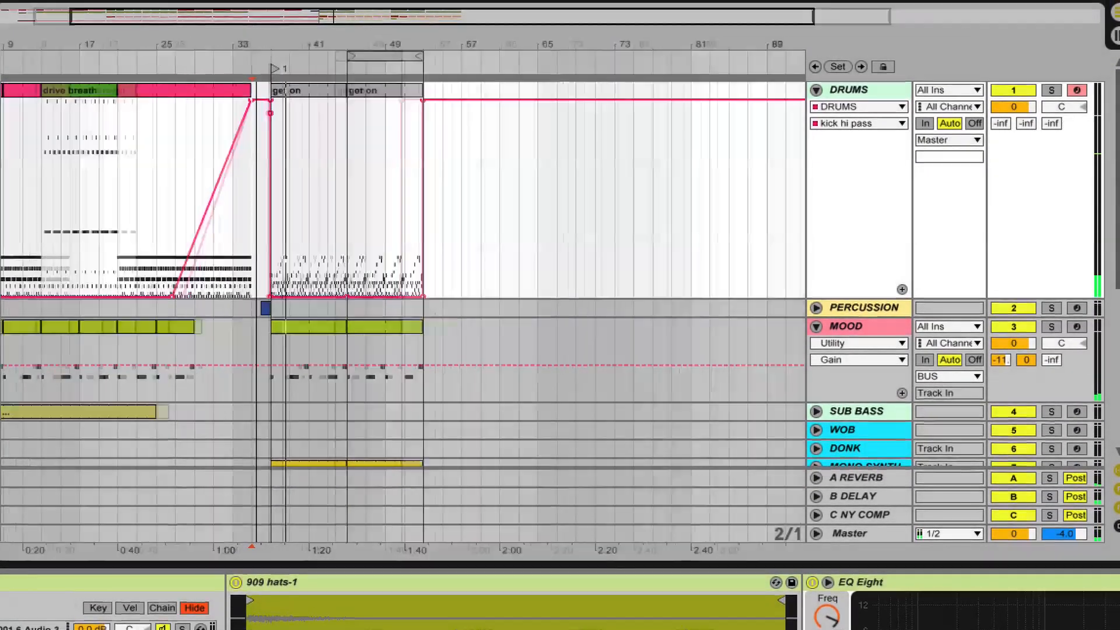
pyautogui.moveTo(254, 41); pyautogui.dragTo(254, 70)
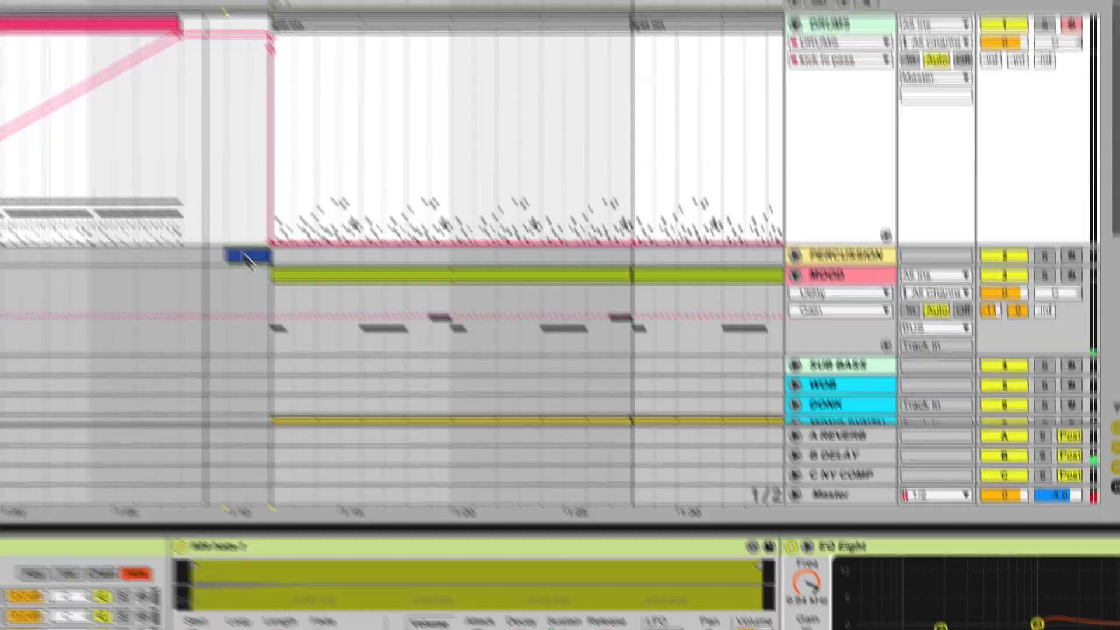
pyautogui.doubleClick(296, 307)
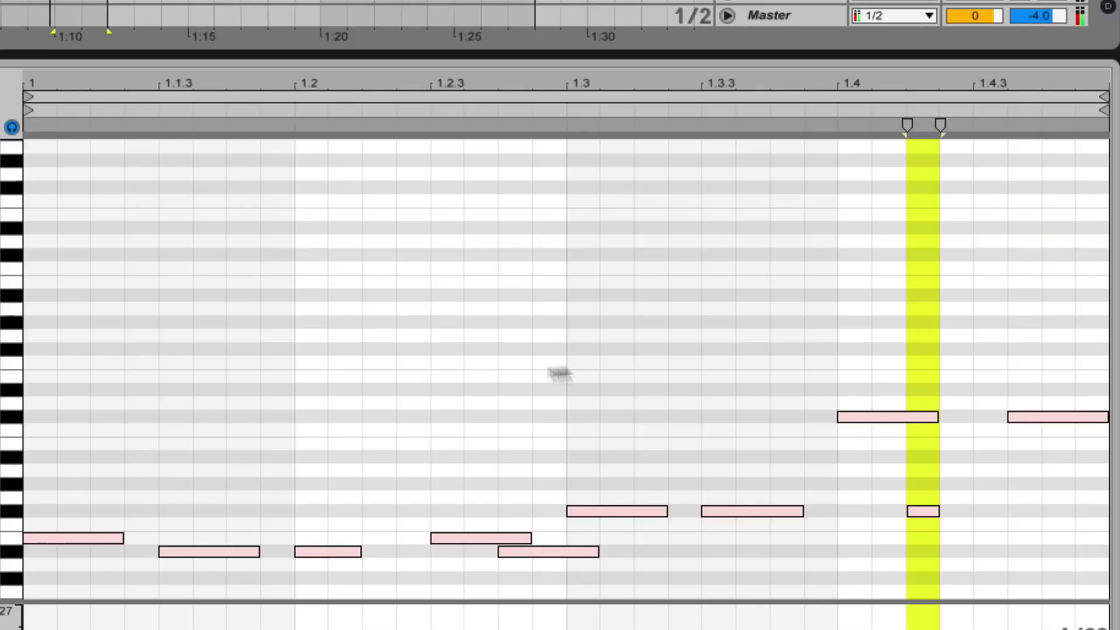
pyautogui.press('space')
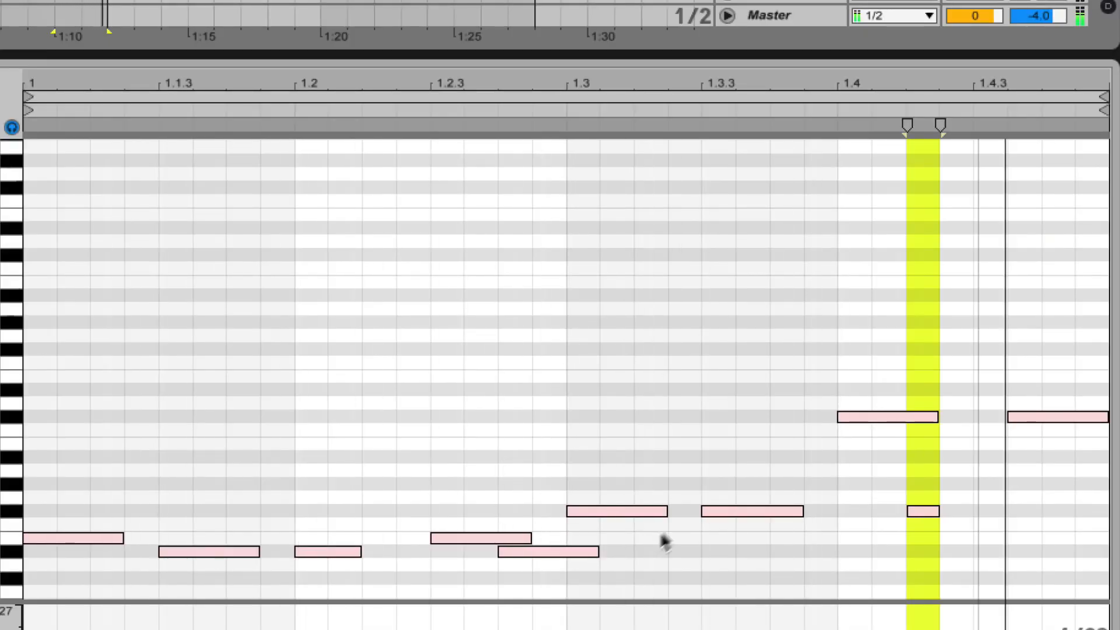
pyautogui.click(924, 505)
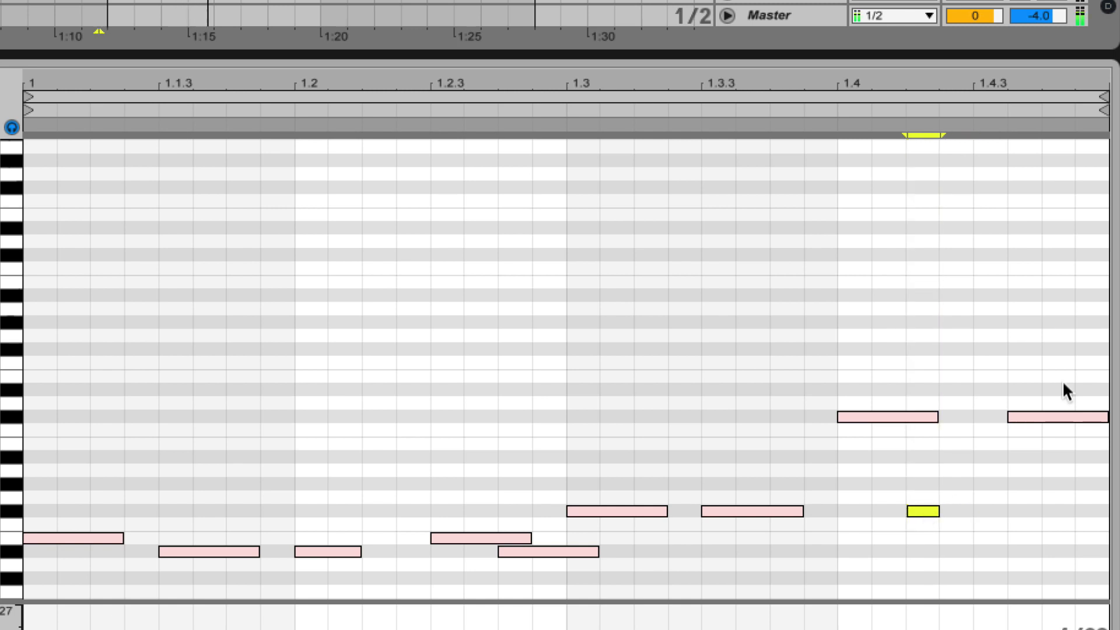
pyautogui.moveTo(1027, 417); pyautogui.dragTo(1009, 415)
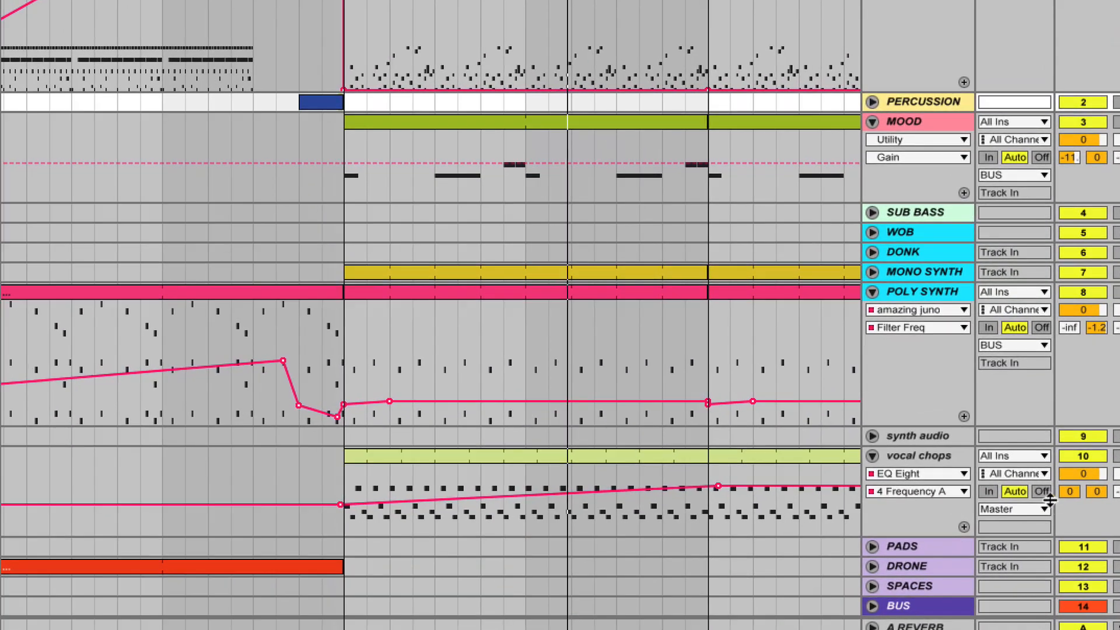
# - Move the upper breakpoint of the vocal chops 4 Frequency ramp to slightly before bar 45
pyautogui.moveTo(708, 479)
pyautogui.moveTo(716, 485); pyautogui.dragTo(686, 482)
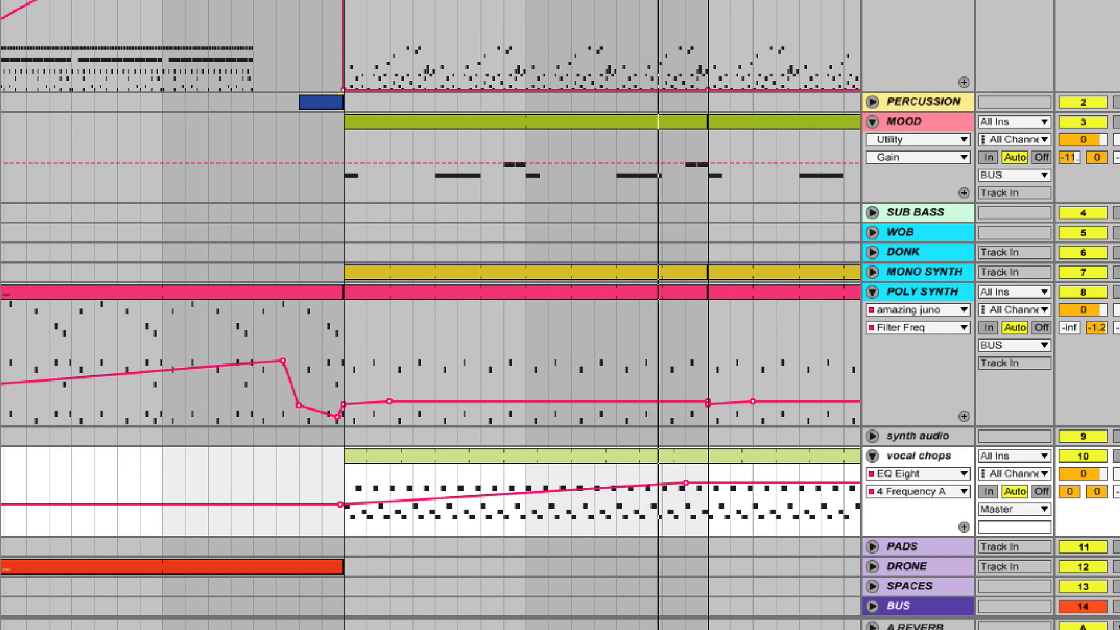
# - Place the insertion point on the POLY SYNTH track at bar 21
pyautogui.moveTo(671, 1); pyautogui.dragTo(585, 0)
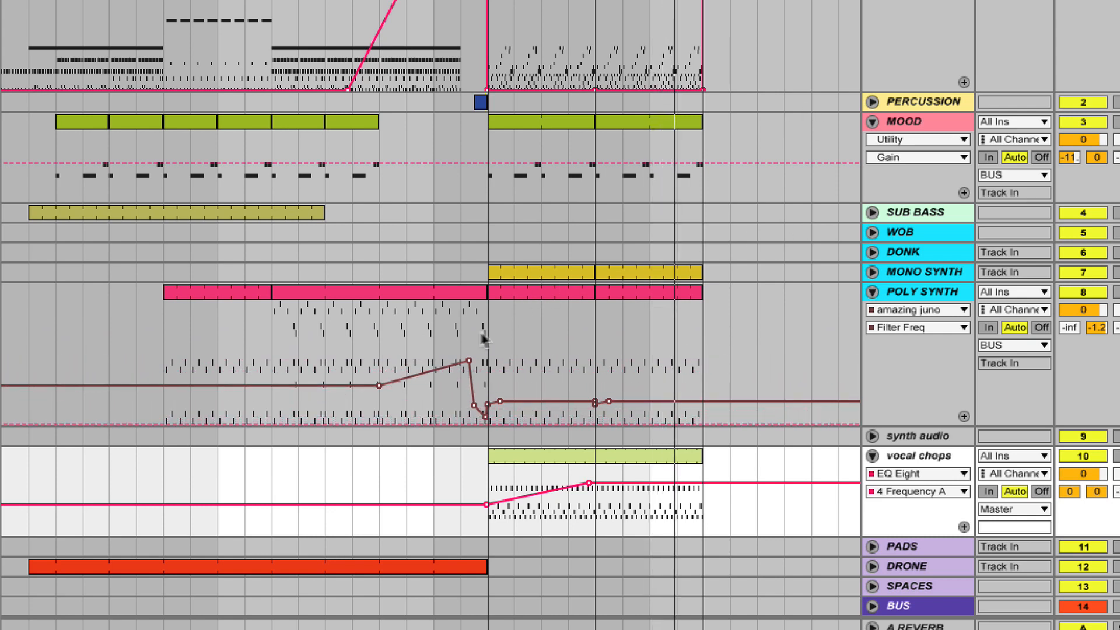
pyautogui.click(271, 344)
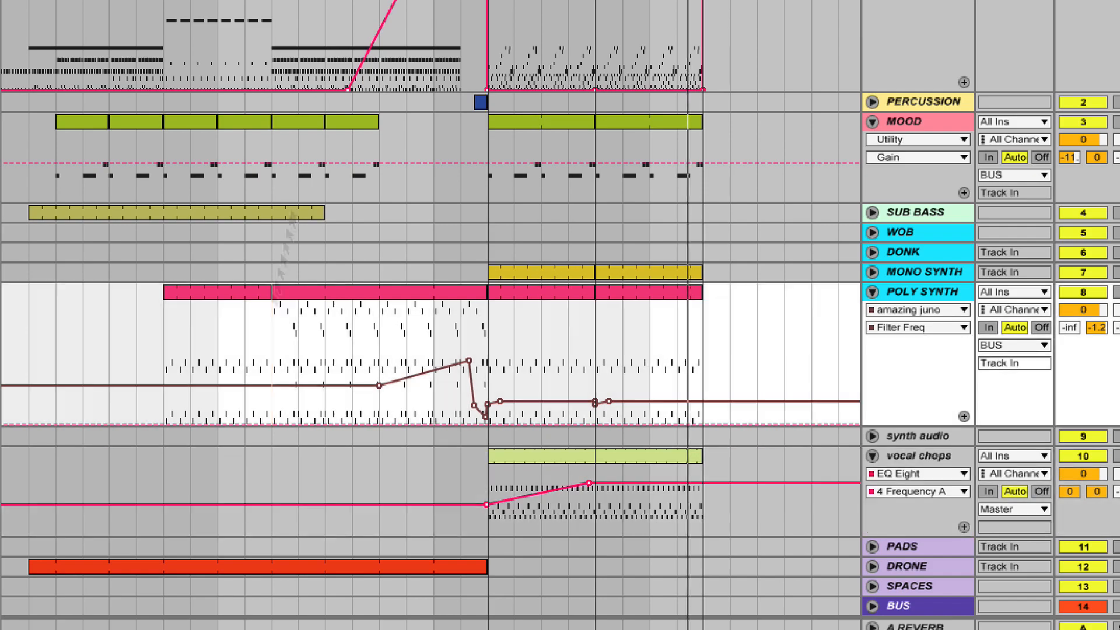